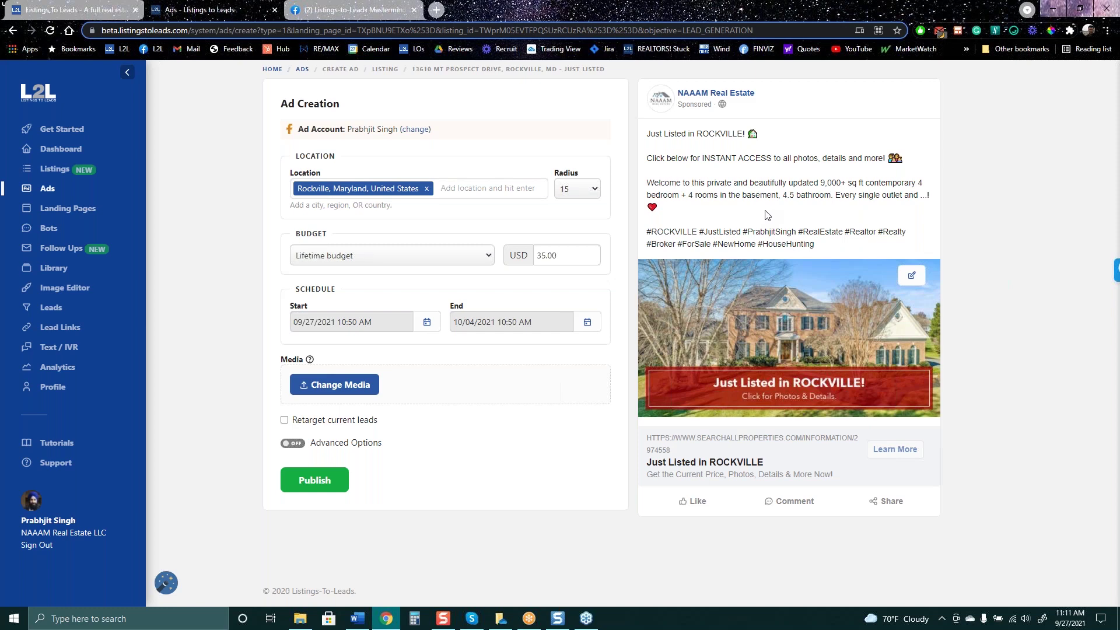
Leave the Rockville ad draft and switch to the Facebook Mastermind group tab
click(654, 190)
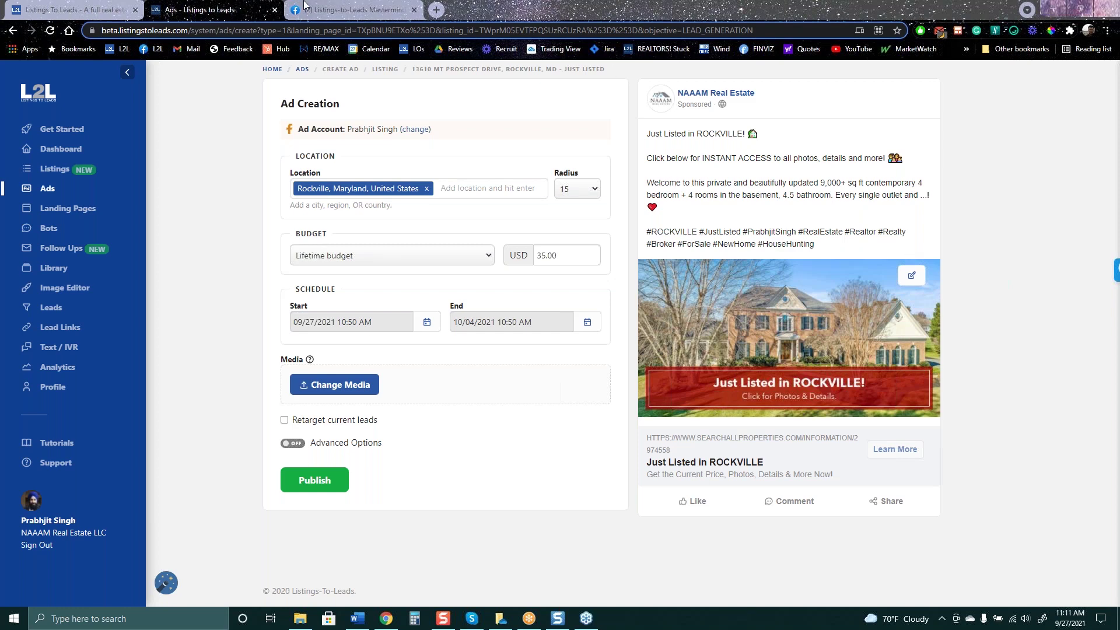
click(350, 10)
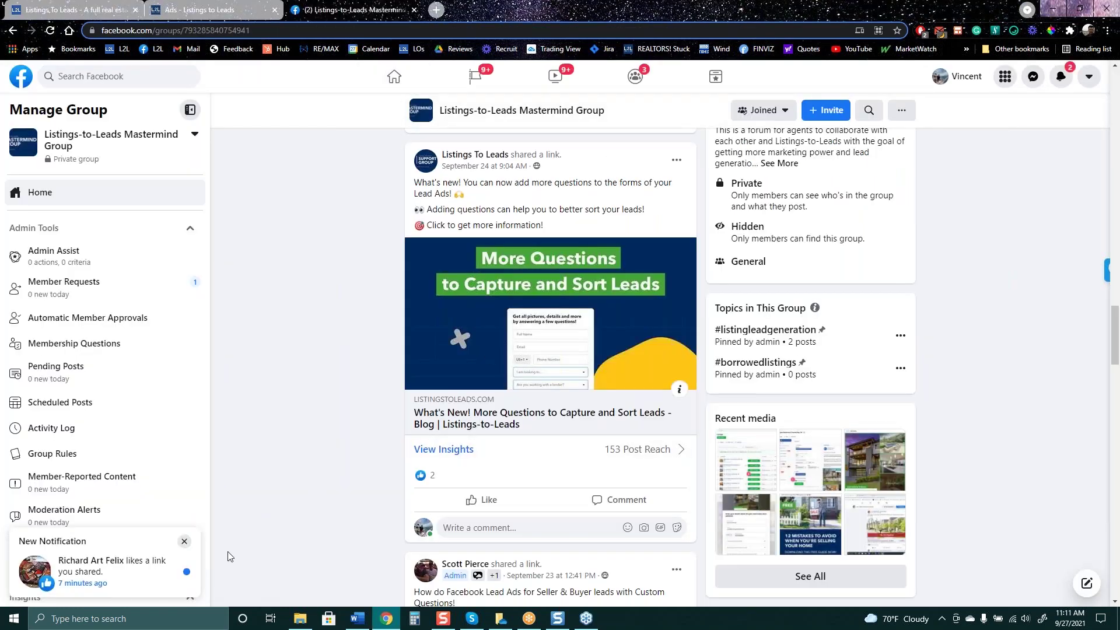
Dismiss the Facebook notification, view the Mastermind group header, then return to the Rockville Ad Creation page
click(185, 544)
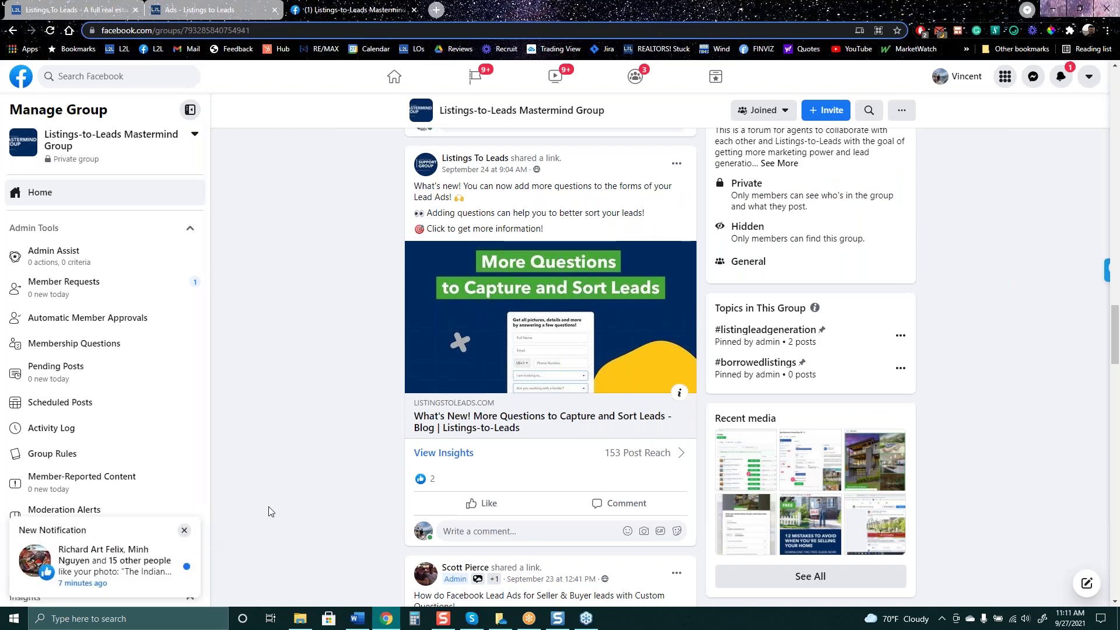
scroll(268, 507, up, 5)
scroll(286, 476, up, 10)
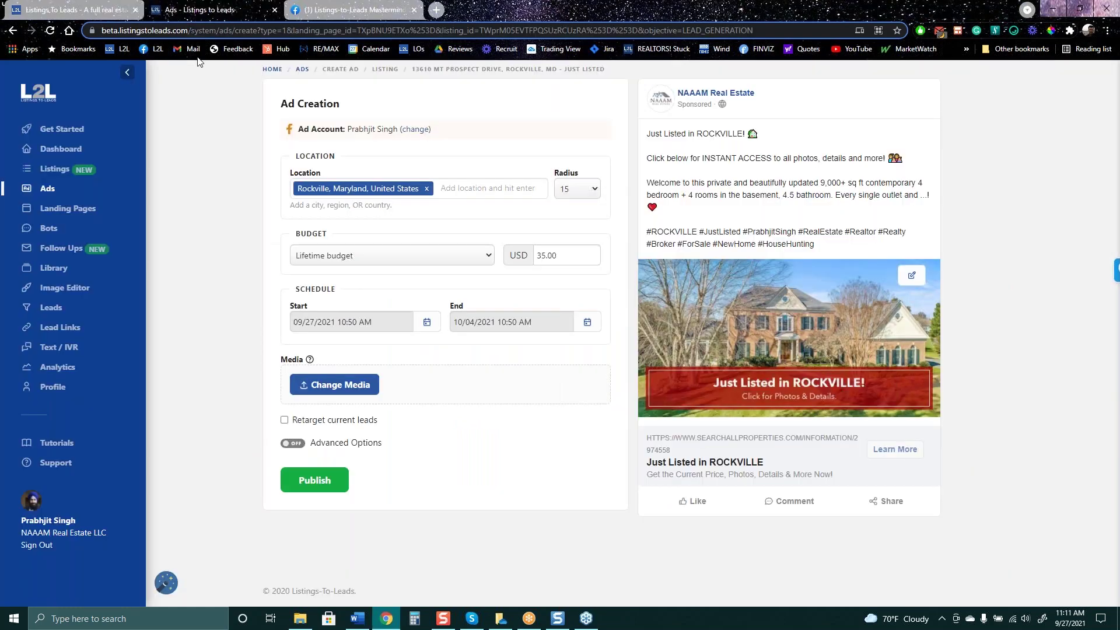
click(201, 9)
Open the Customer Support page with its Technical Support request form
click(56, 463)
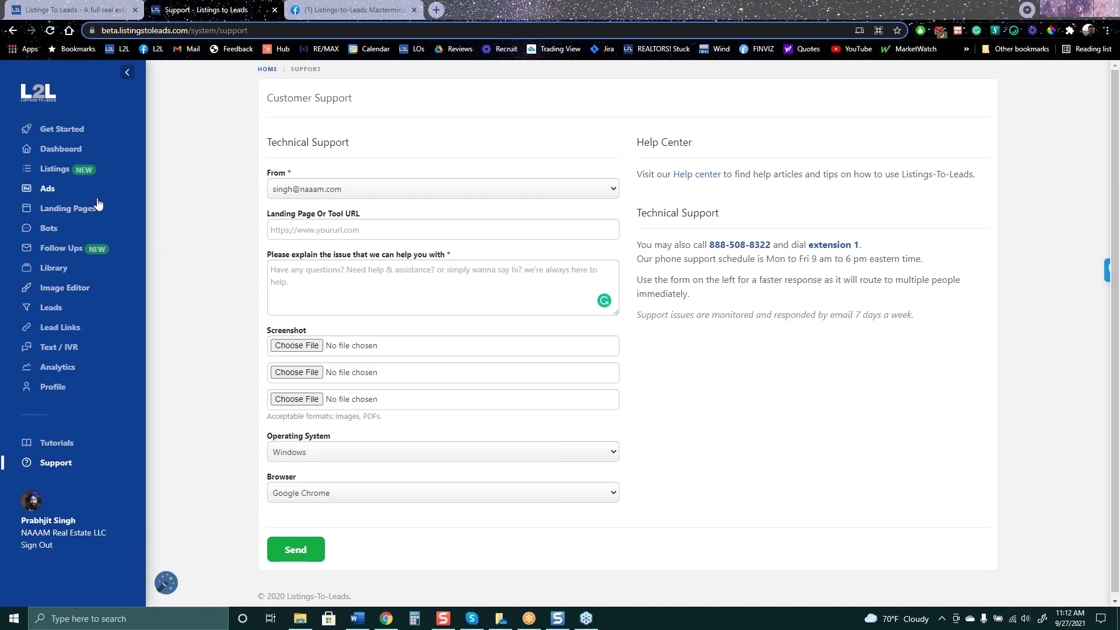
View the Just Listed $1,500,000 Rockville listing on the Listings page, then go to Profile
click(50, 173)
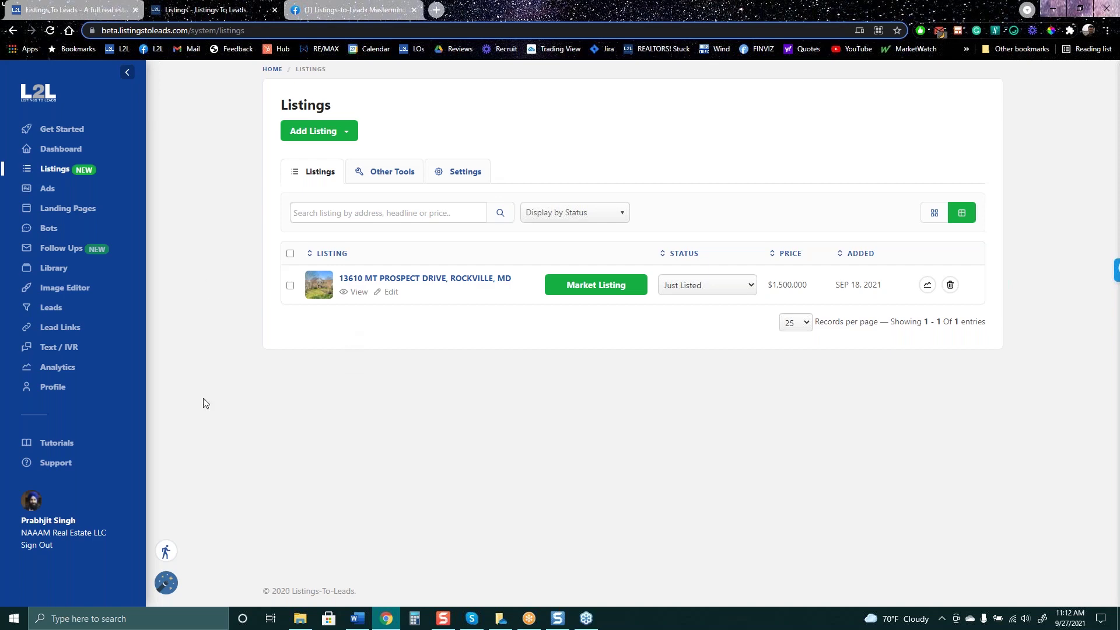
click(53, 392)
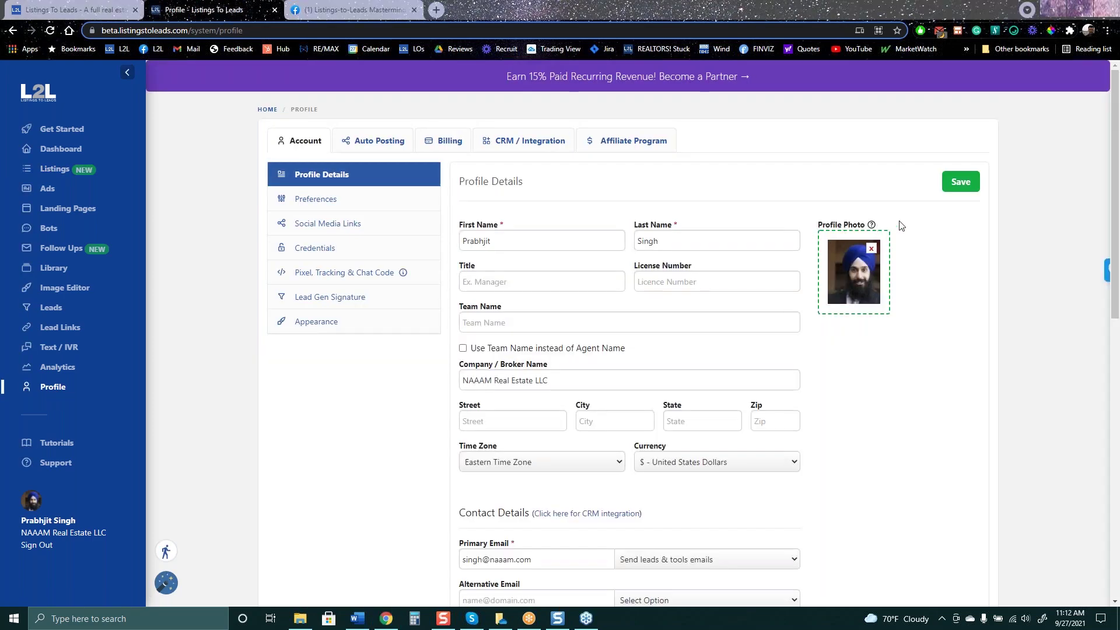
Review Profile Details, select the Datafeed Participant Id value, and show the Preferences settings
scroll(795, 406, down, 8)
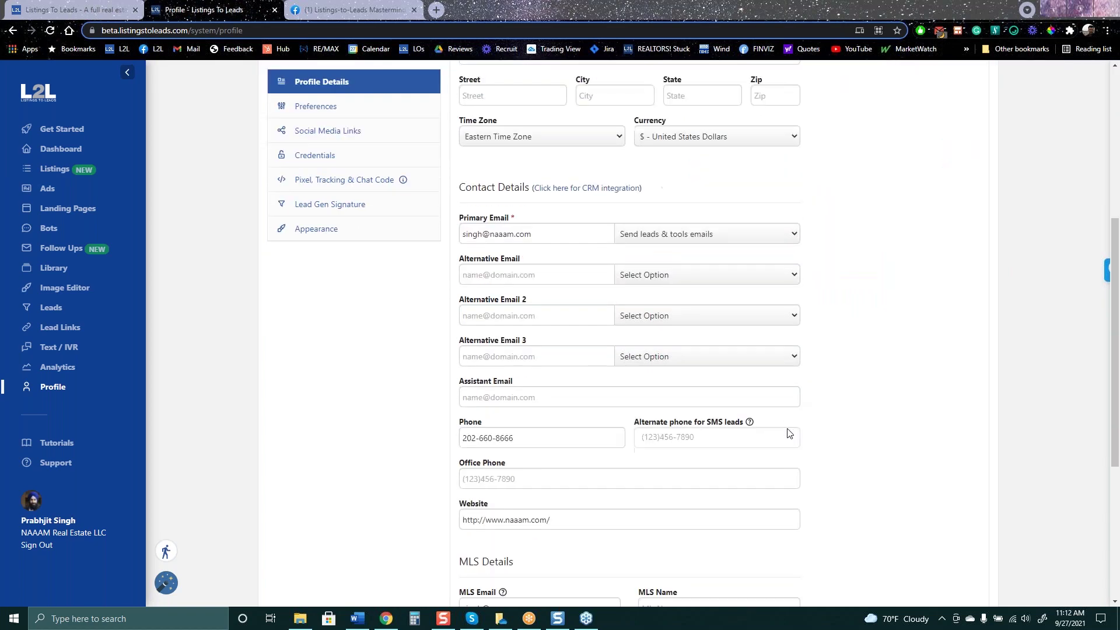
drag(539, 512, 428, 525)
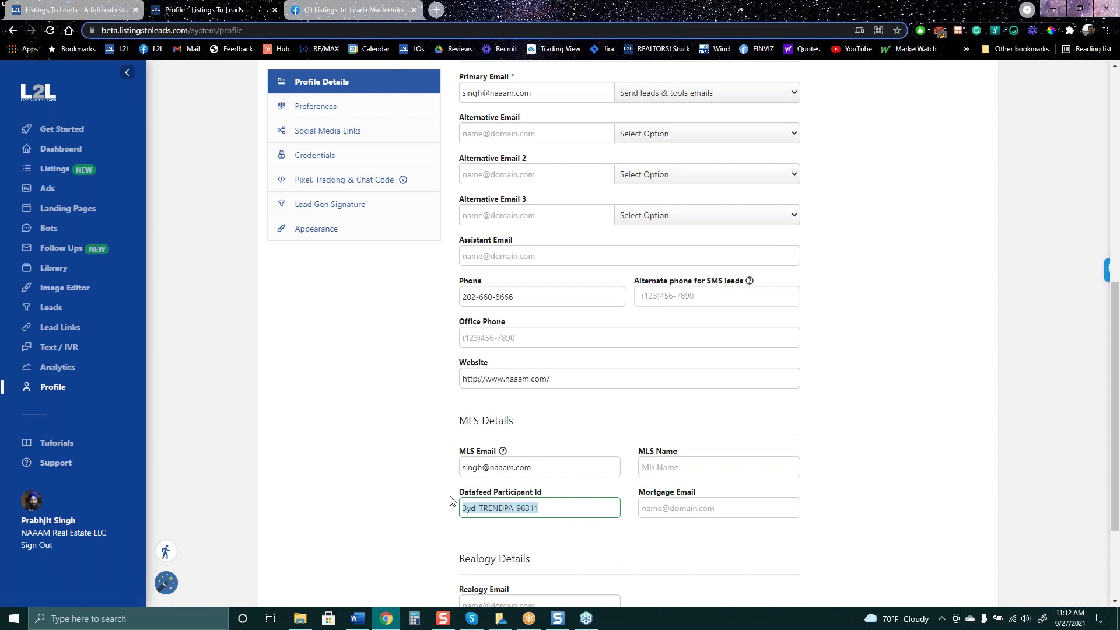
scroll(356, 350, up, 8)
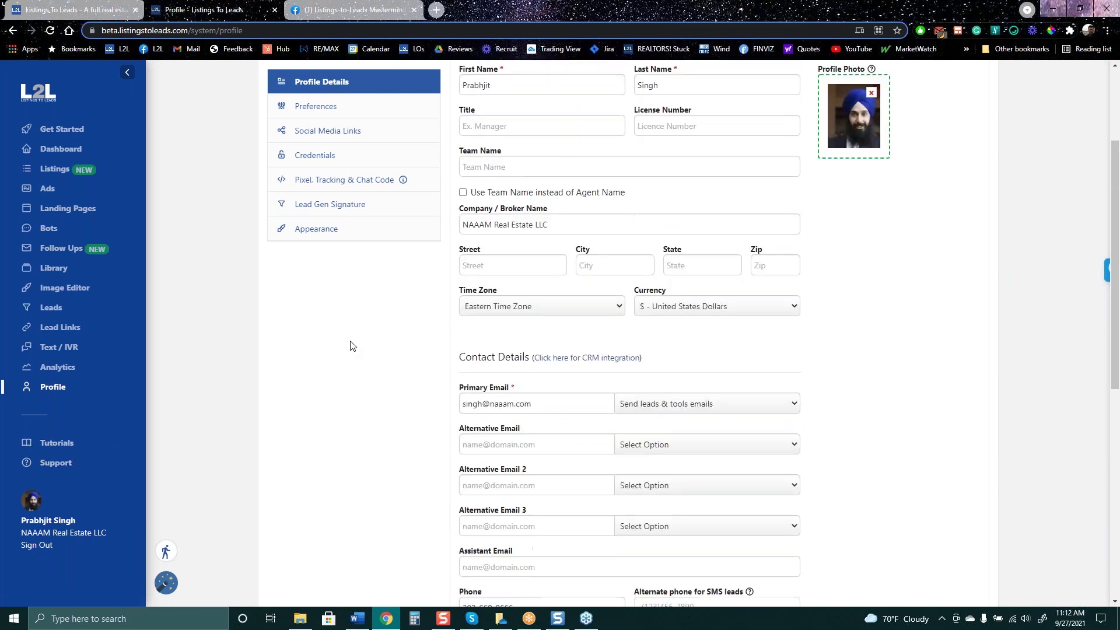
click(340, 206)
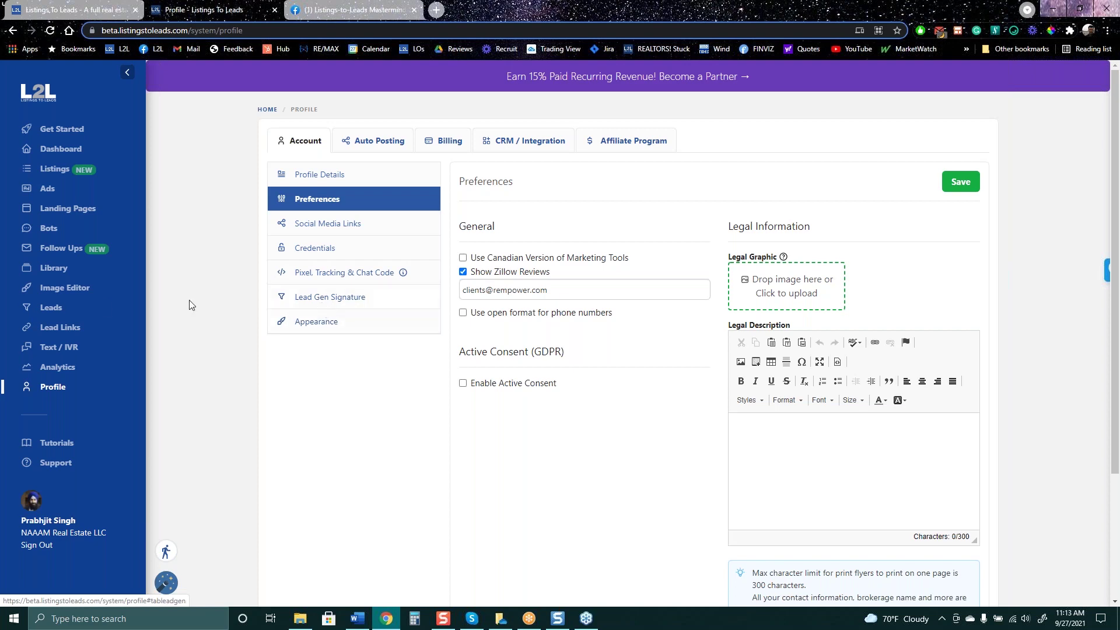
click(69, 327)
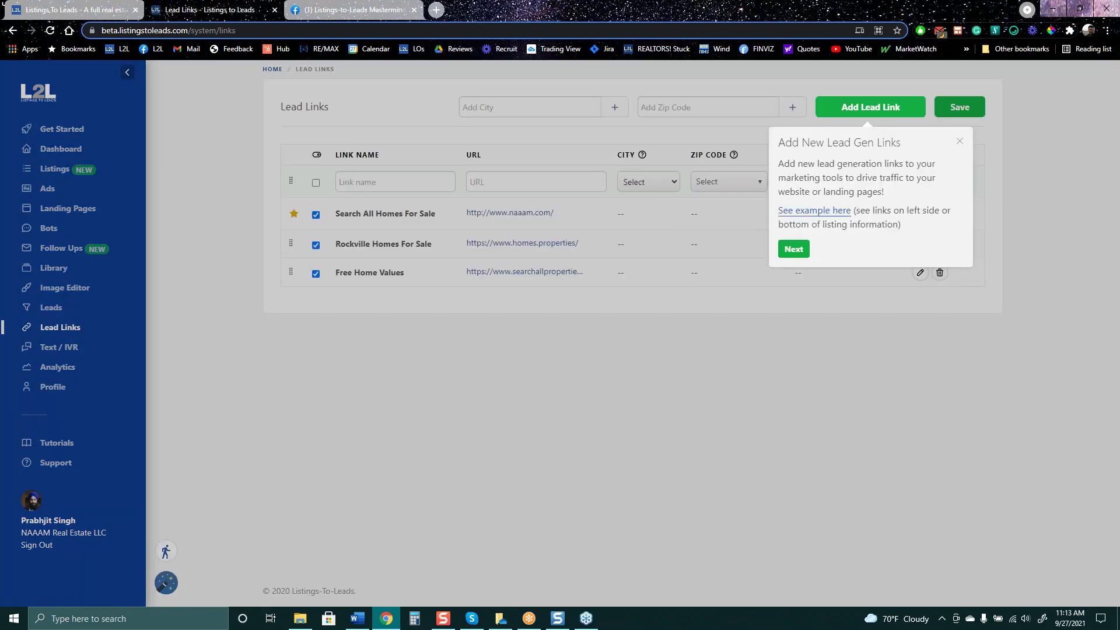
Close the Lead Links tour popup, review the three saved links, and return to Profile
click(960, 141)
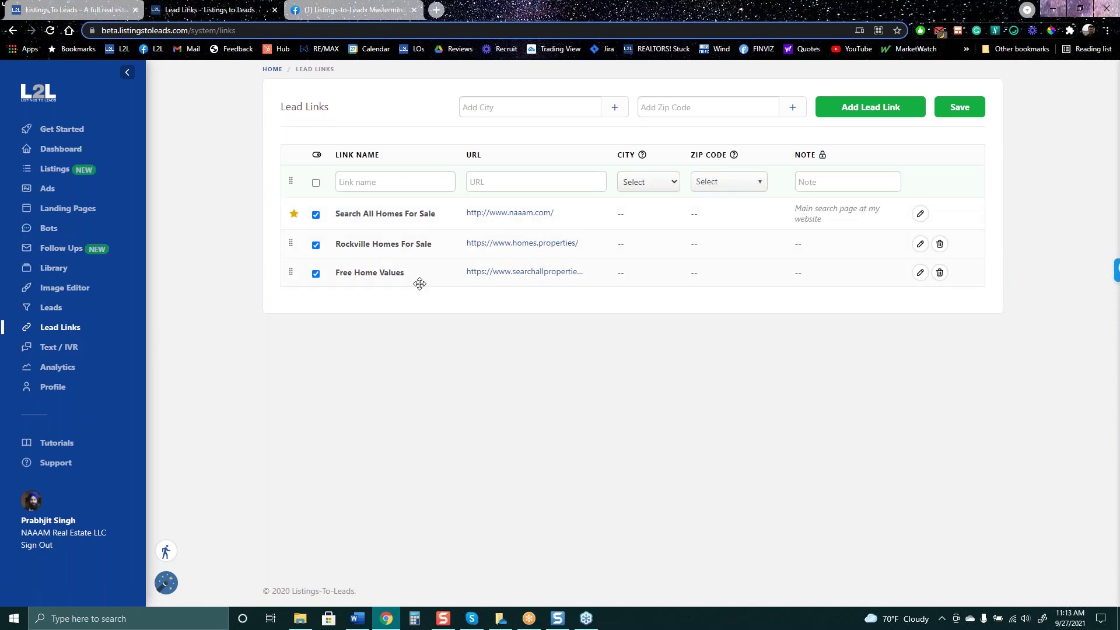
click(53, 390)
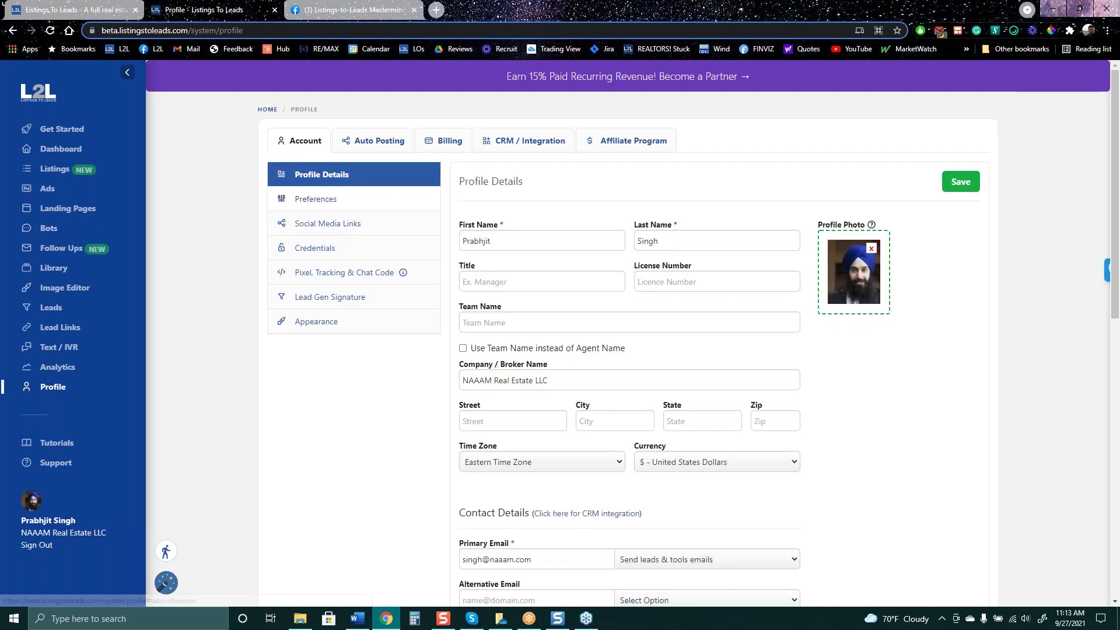
Preview the Lead Gen Signature and follow its 'Get your free home value now!' link
click(325, 200)
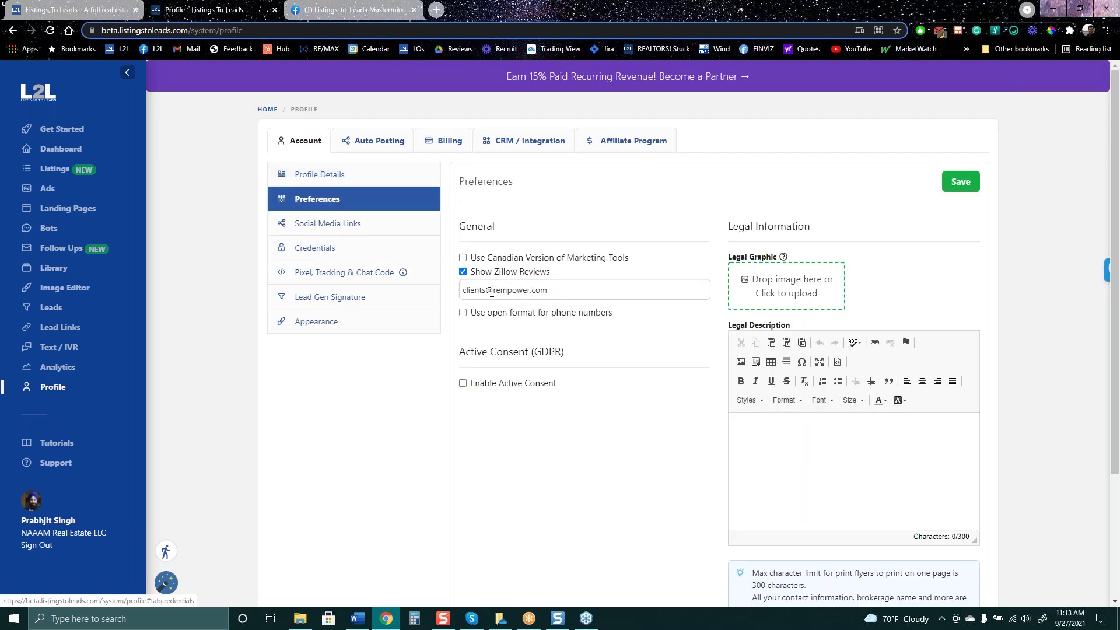
click(325, 298)
scroll(843, 445, down, 1)
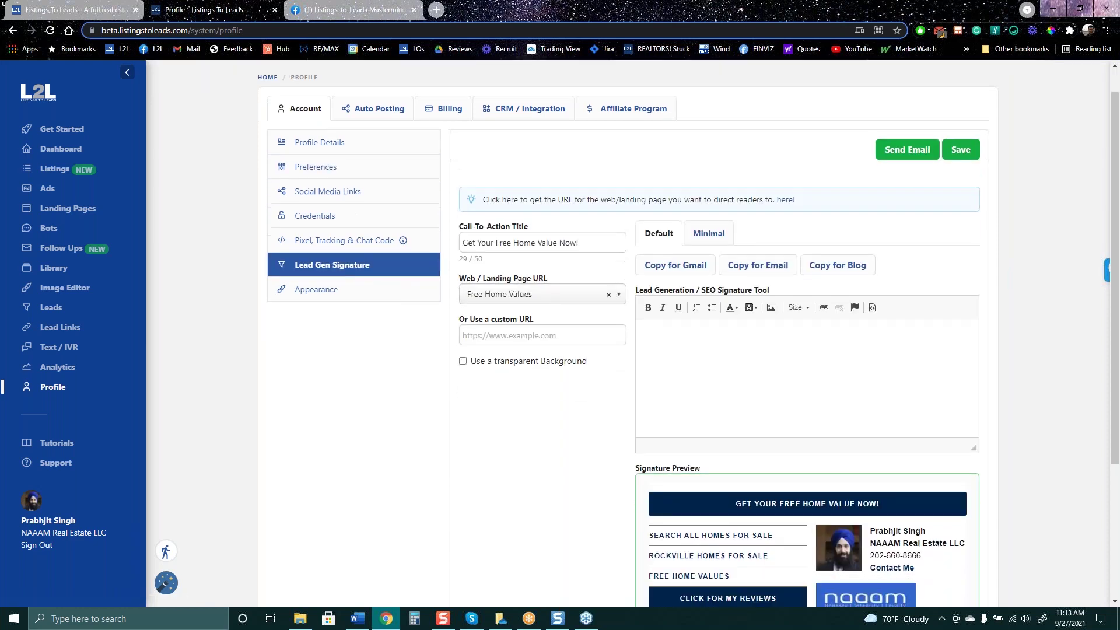
scroll(1013, 412, down, 3)
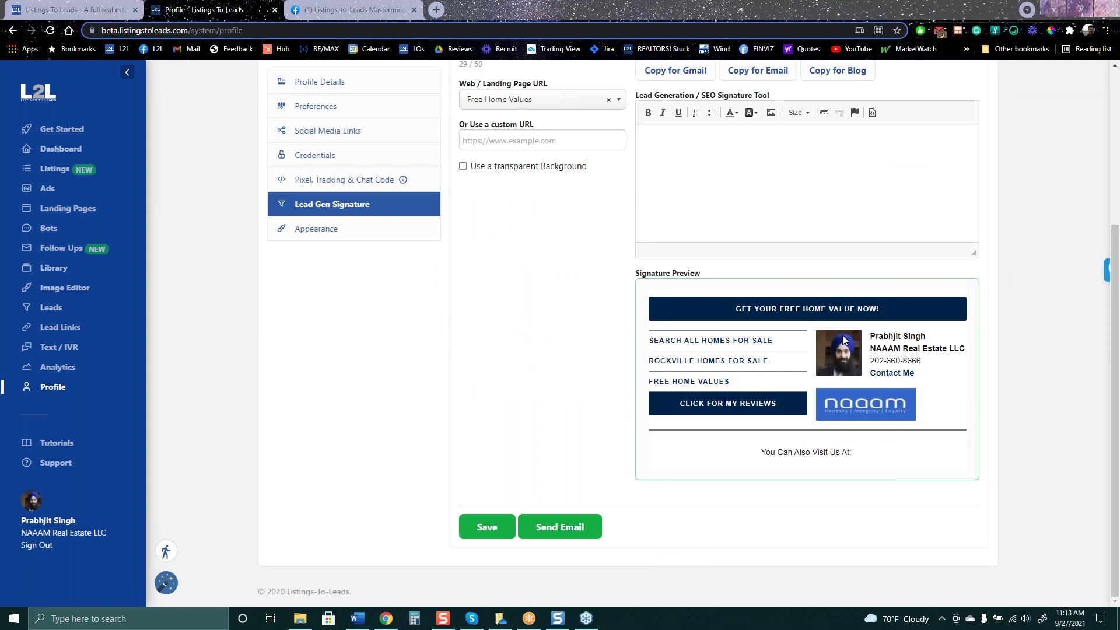
scroll(854, 261, up, 3)
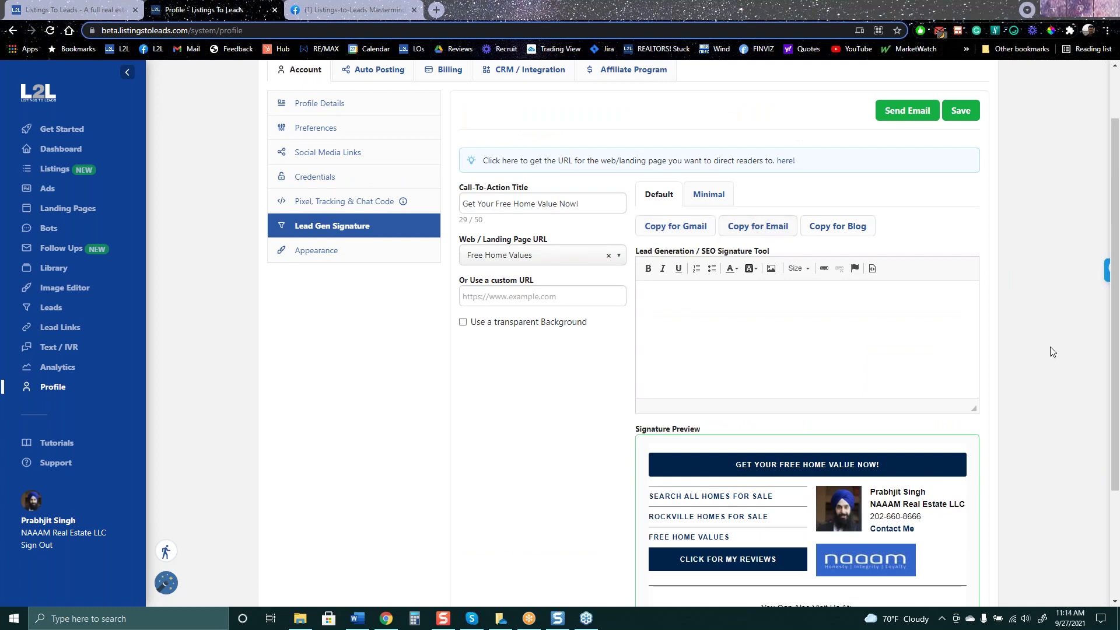
scroll(1075, 482, down, 1)
scroll(1075, 481, down, 2)
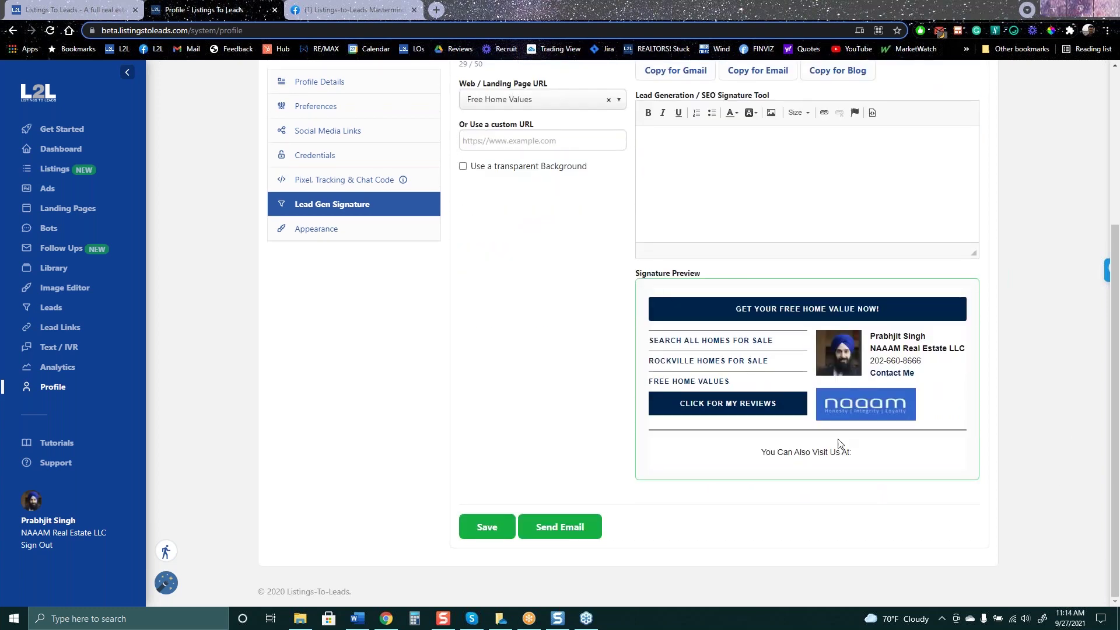
click(807, 309)
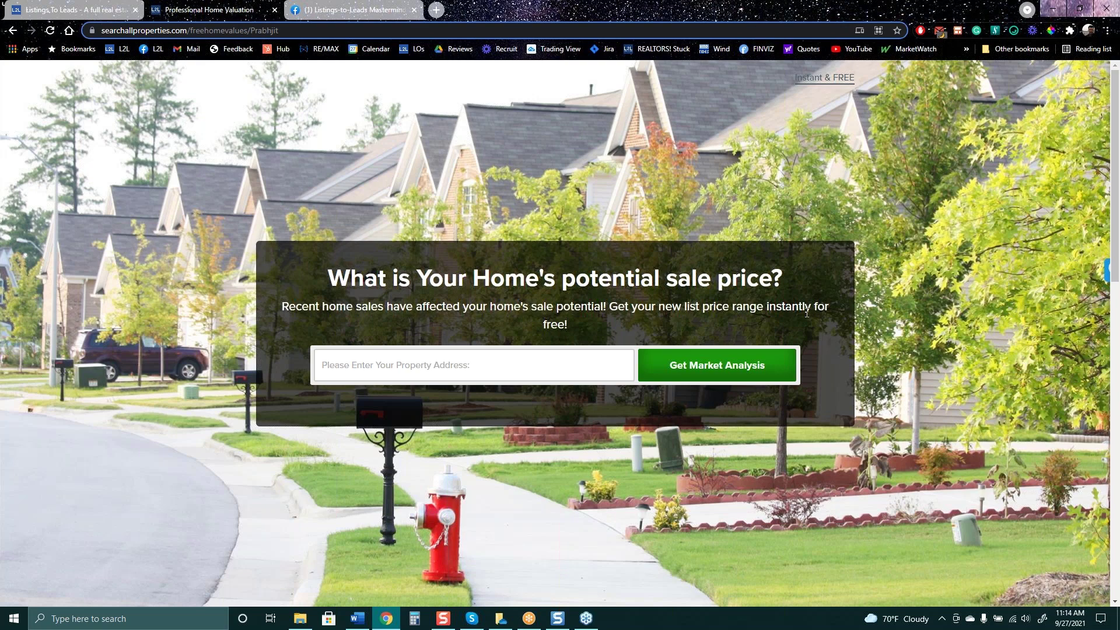
Back in the Lead Gen Signature, open its 'Rockville Homes for Sale' and 'Click for my reviews' links
click(91, 10)
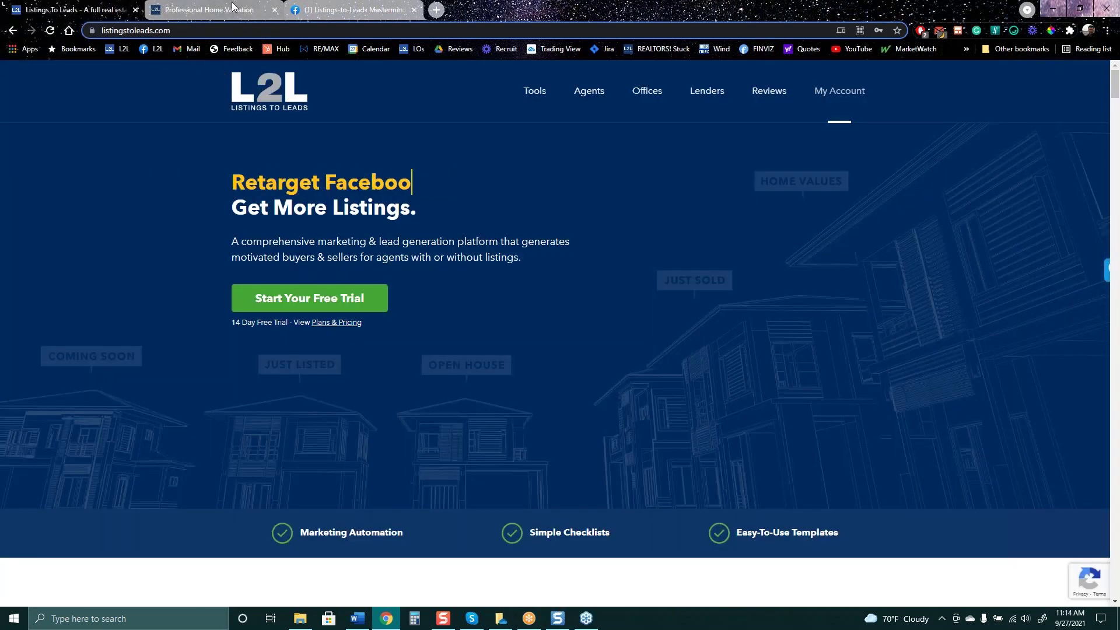
click(232, 8)
click(12, 30)
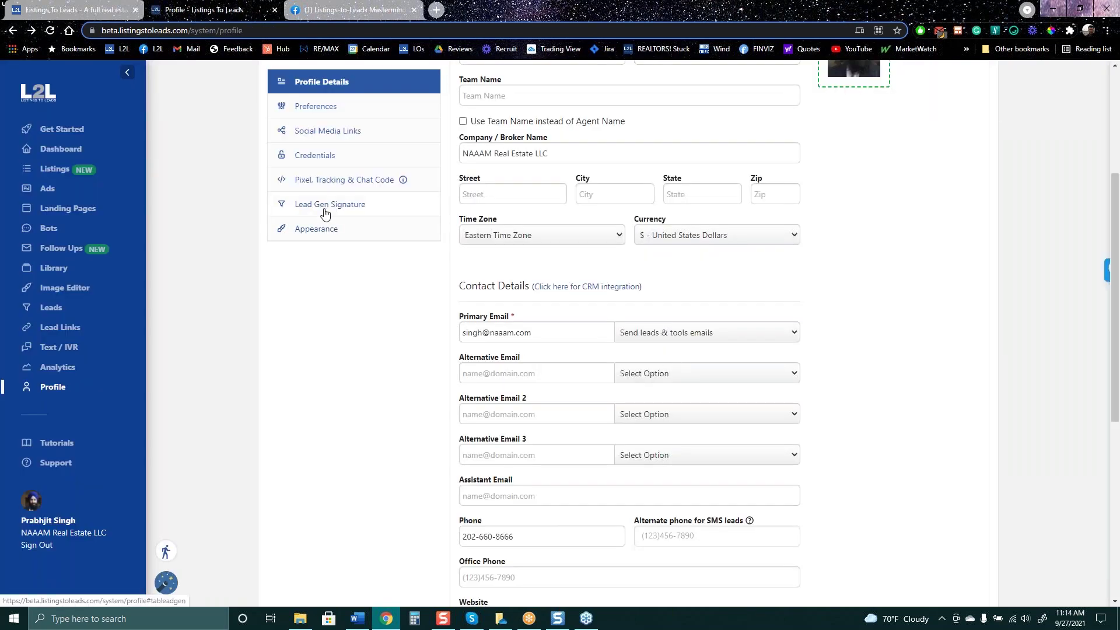
click(325, 214)
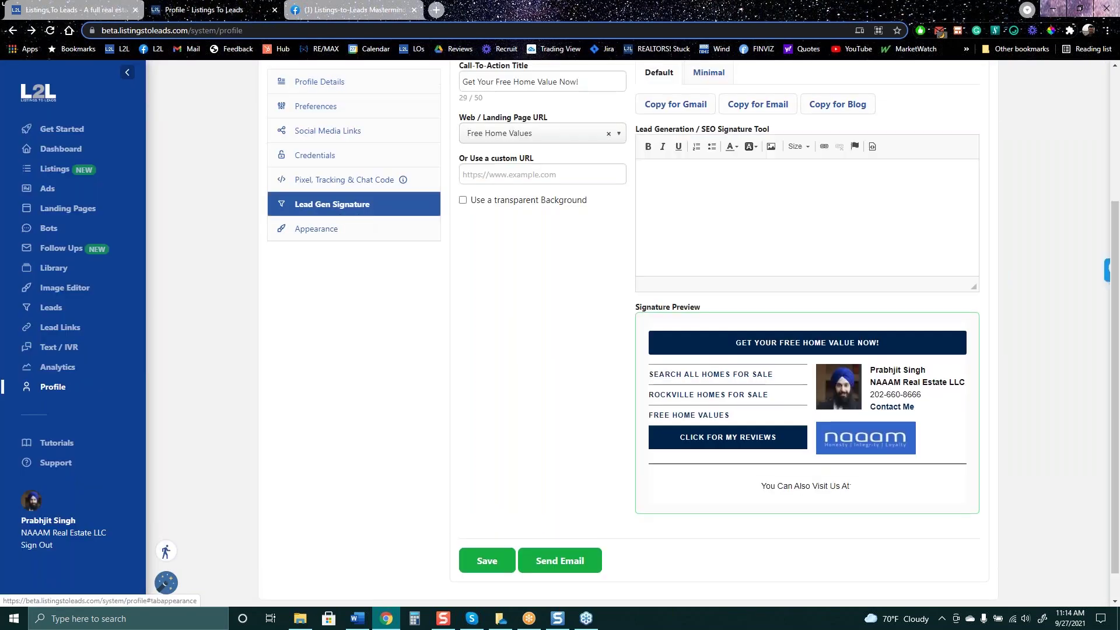
click(716, 398)
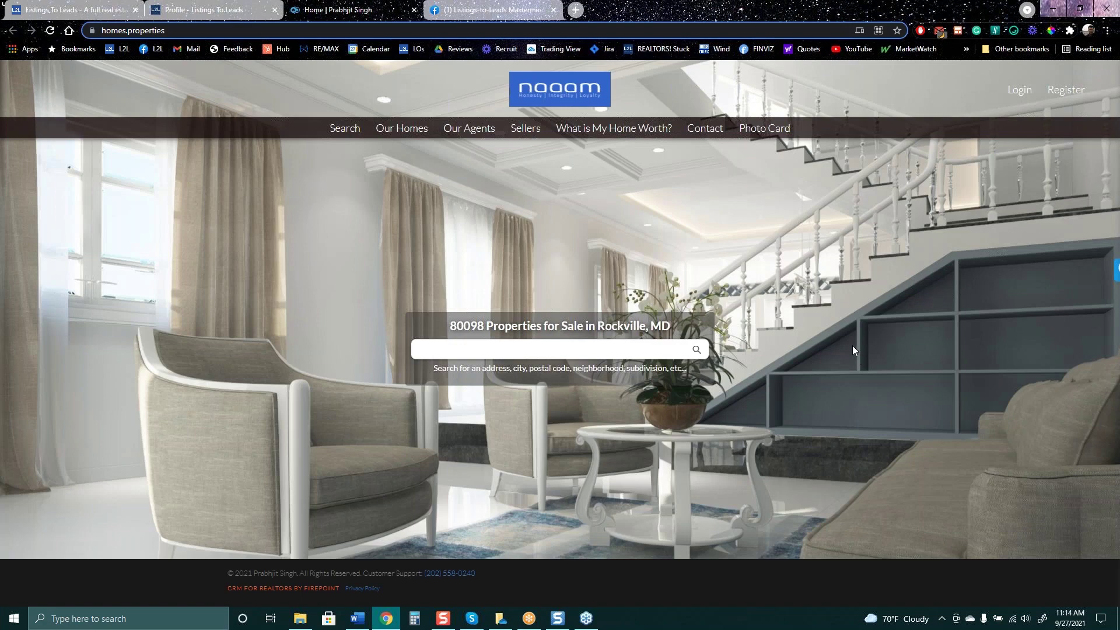
click(199, 10)
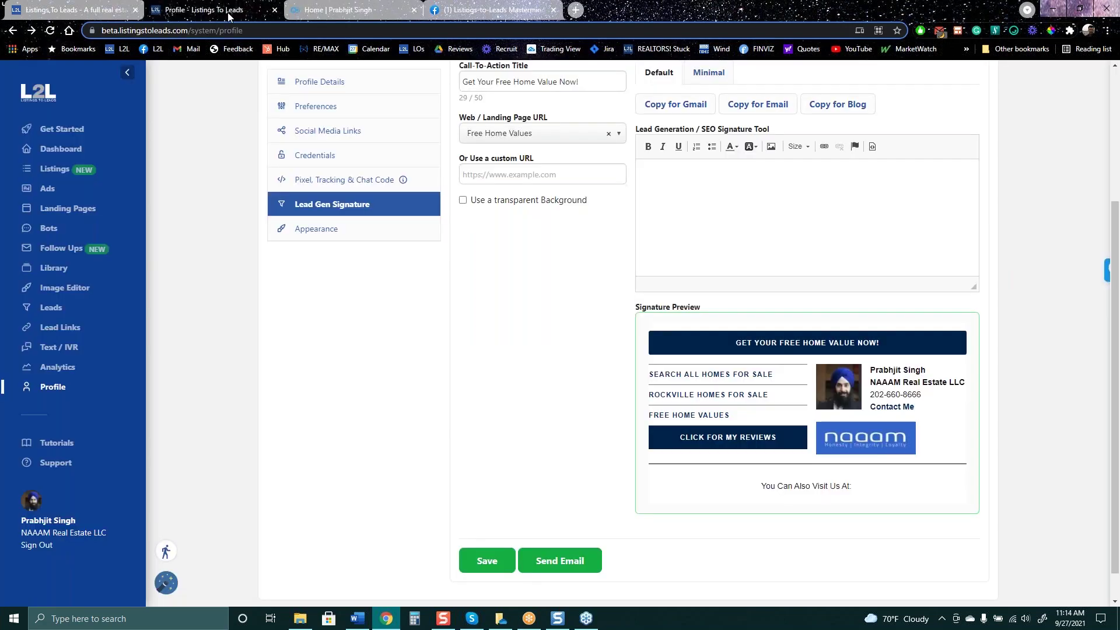
click(737, 442)
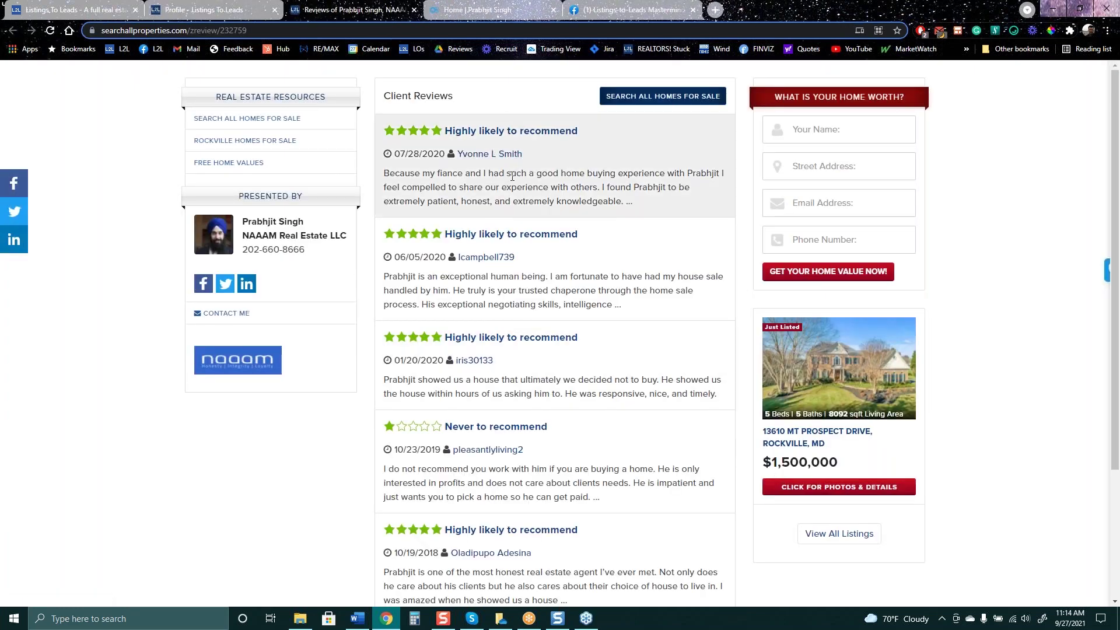
scroll(531, 445, down, 2)
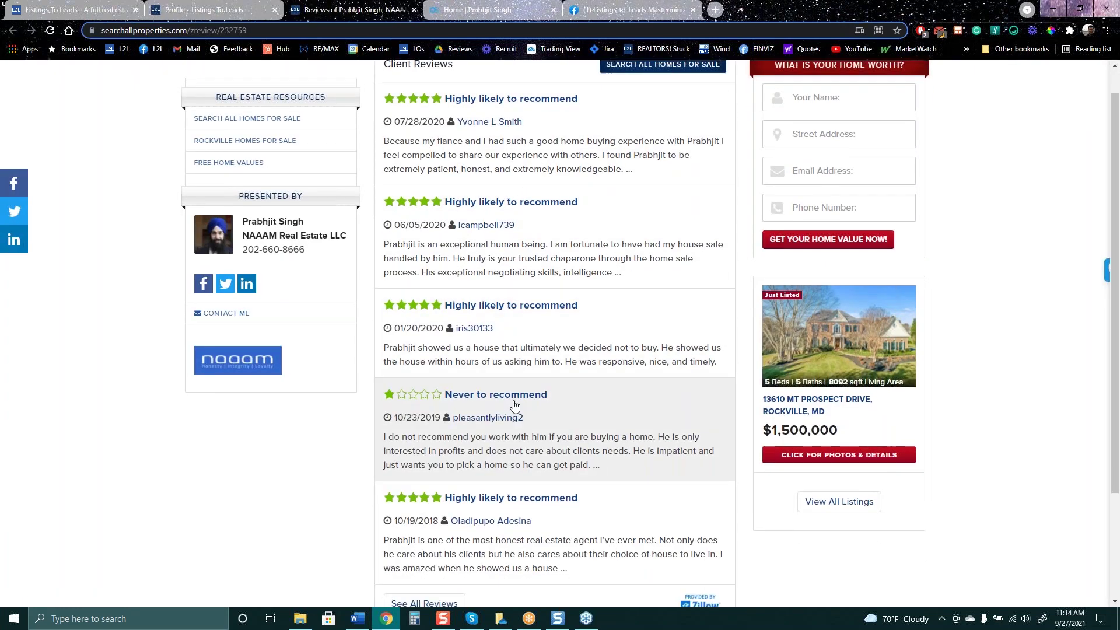
scroll(531, 445, up, 2)
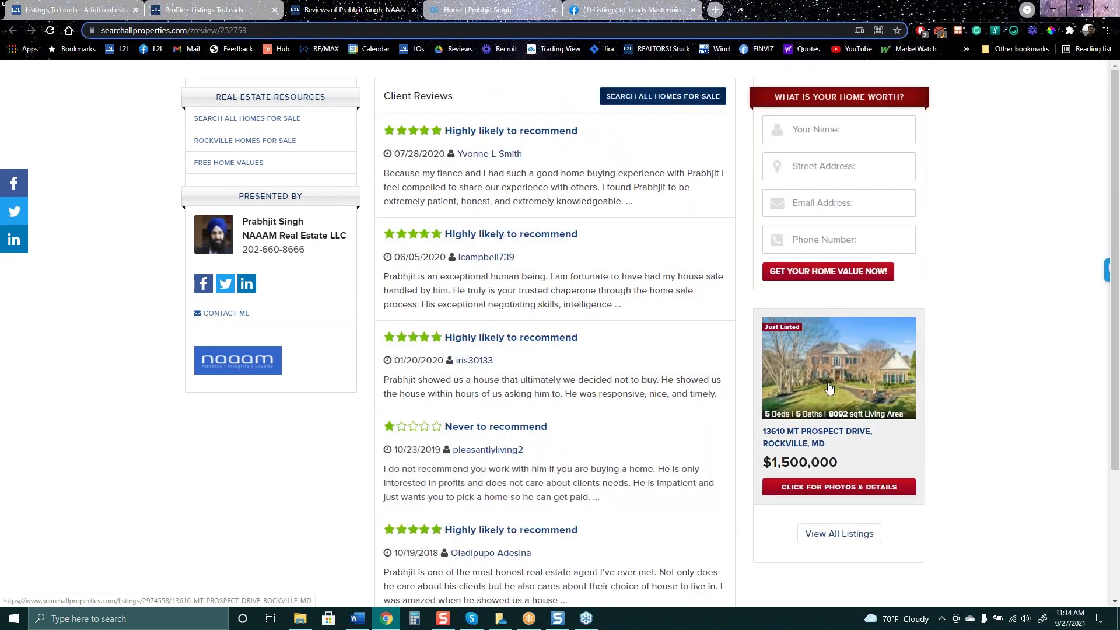
click(838, 379)
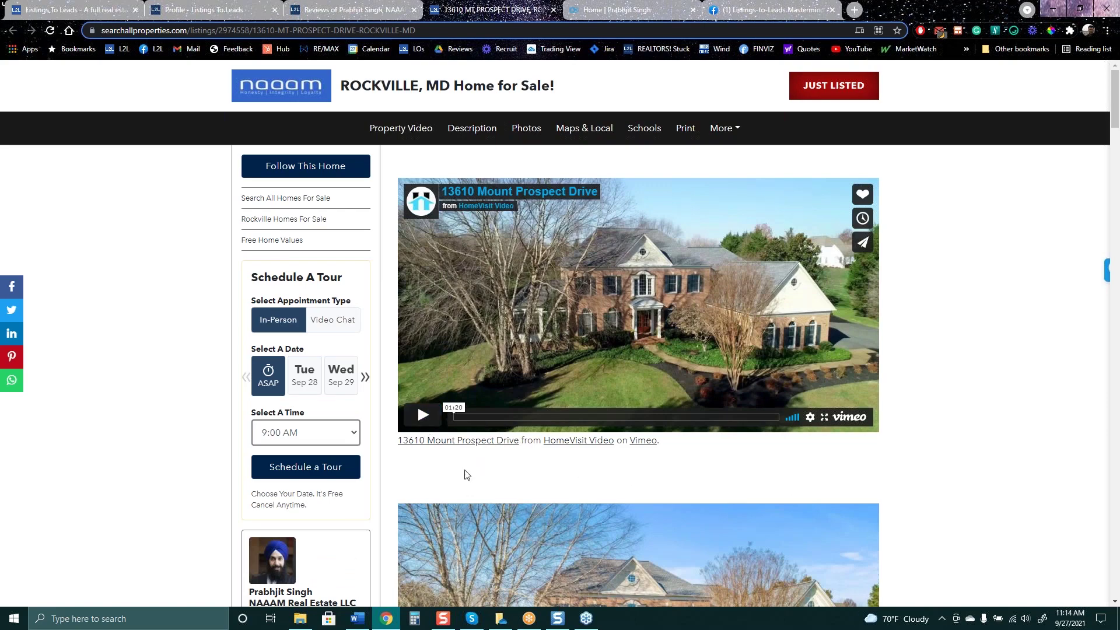
Play the Vimeo property video, pause it, and seek past 00:16 until the lead-capture popup appears
click(422, 415)
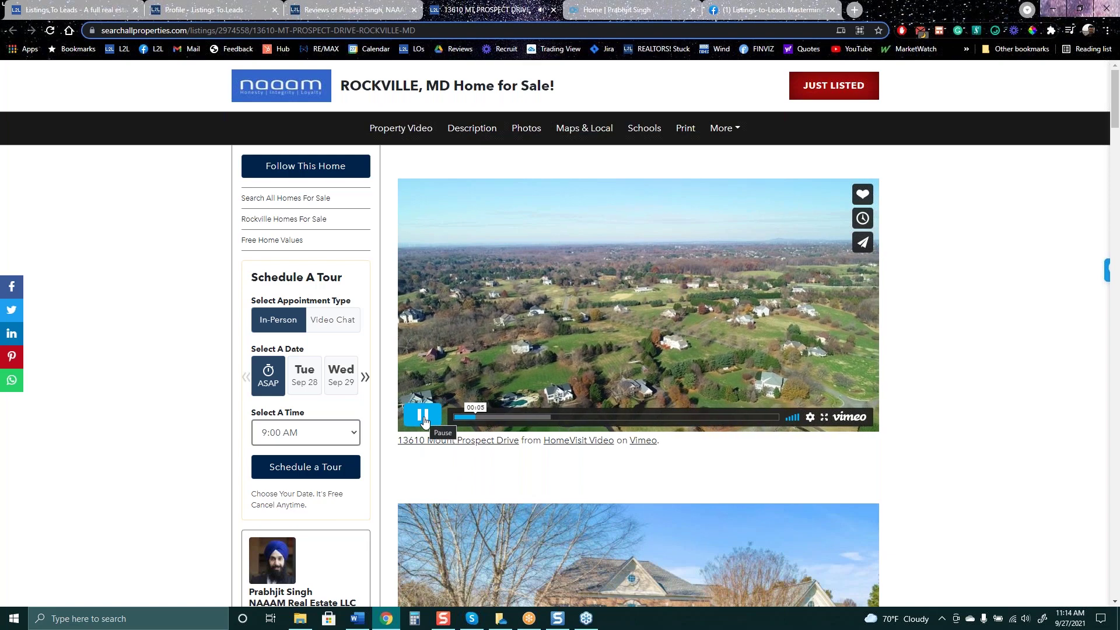
key(space)
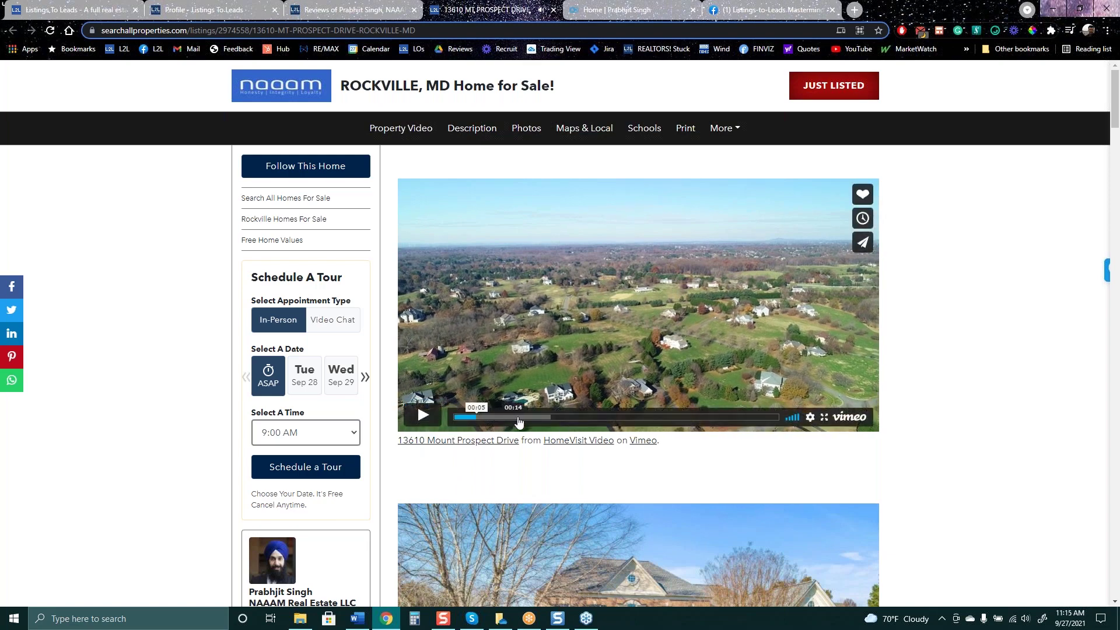
click(521, 416)
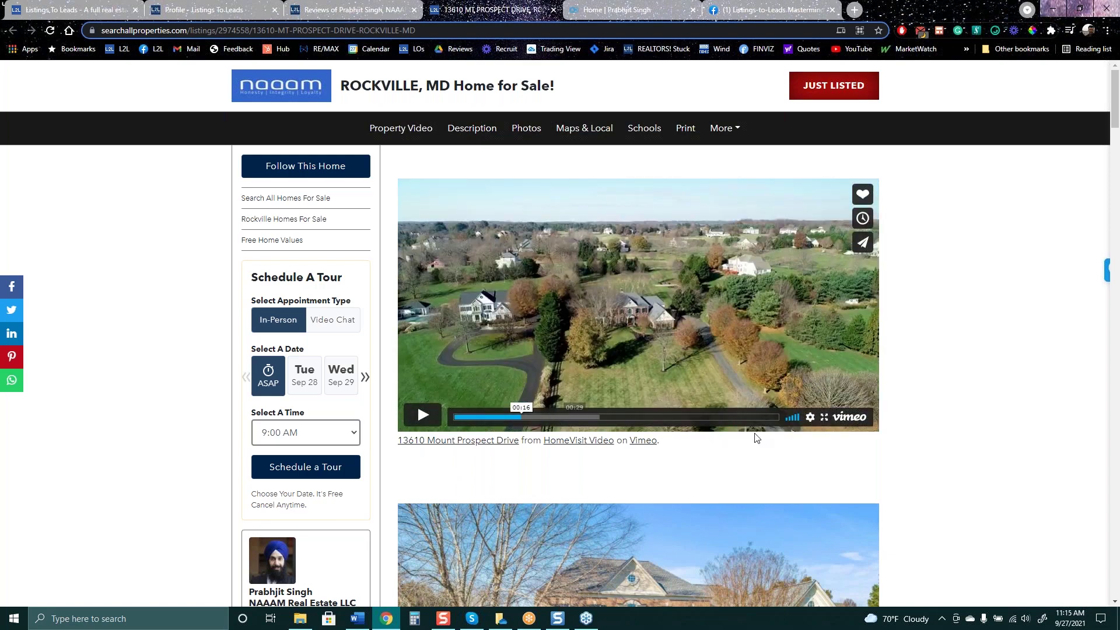
click(586, 416)
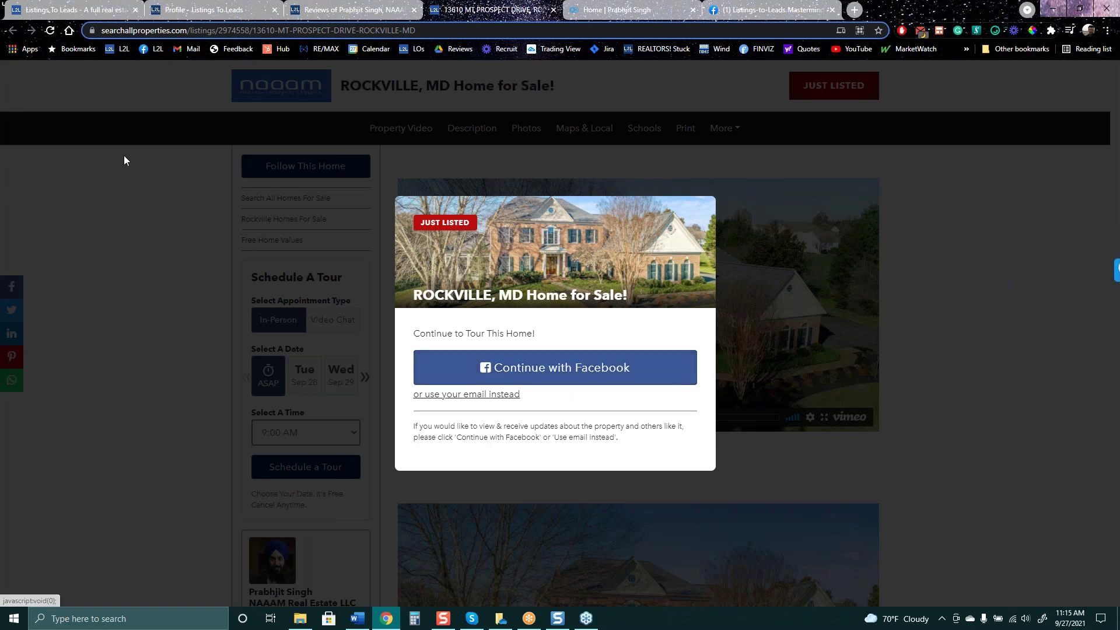
Reload the Rockville listing page and scroll through the whole listing
click(51, 31)
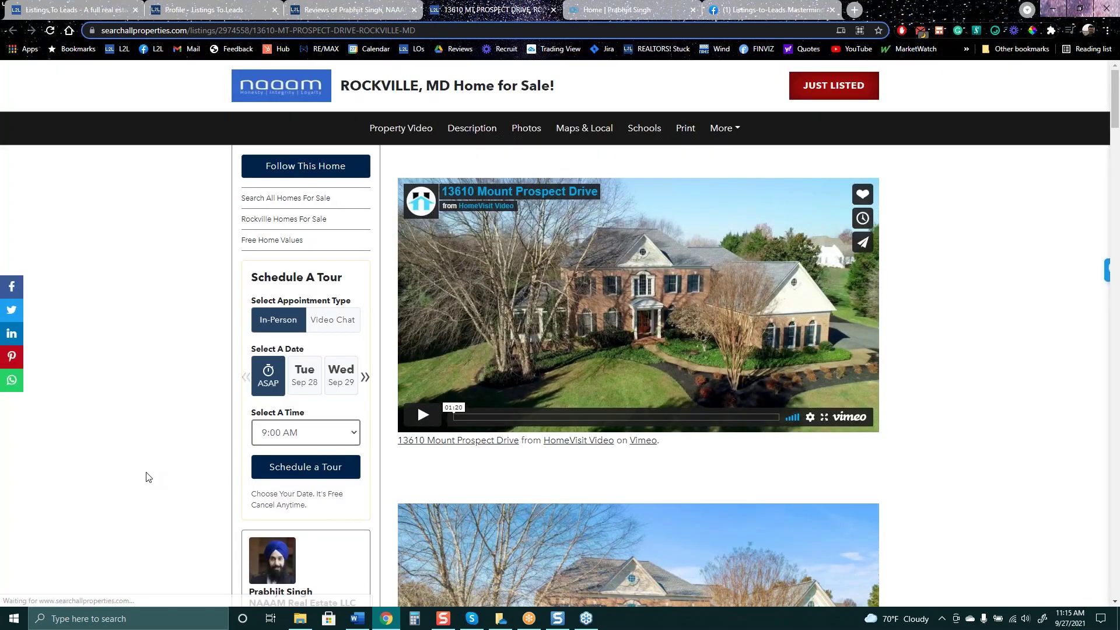
scroll(140, 458, down, 1)
scroll(142, 443, down, 15)
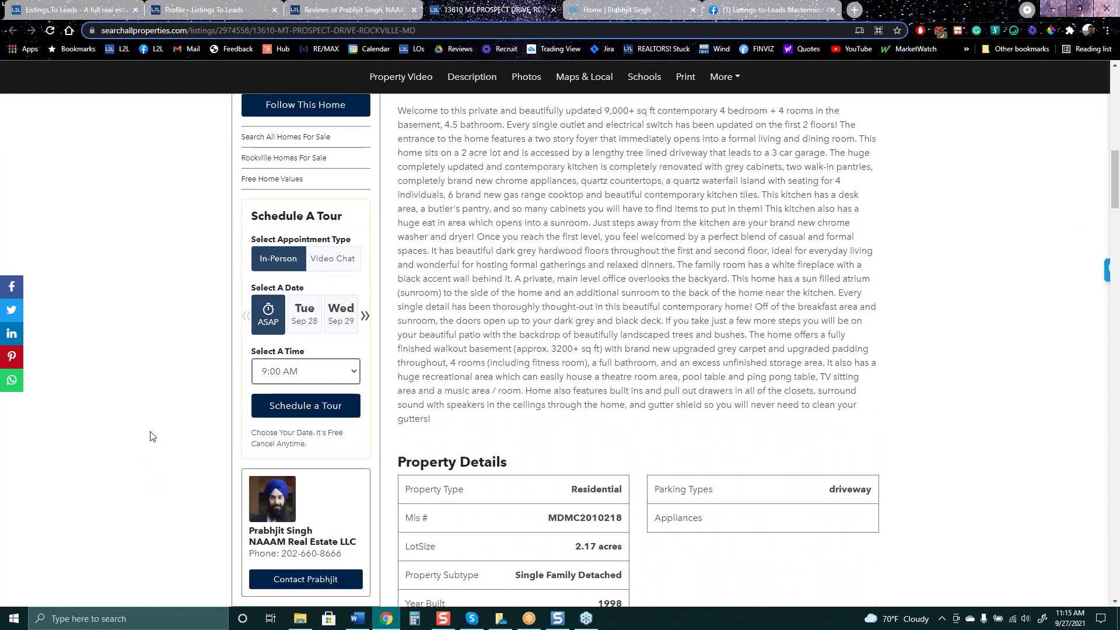
scroll(974, 411, down, 4)
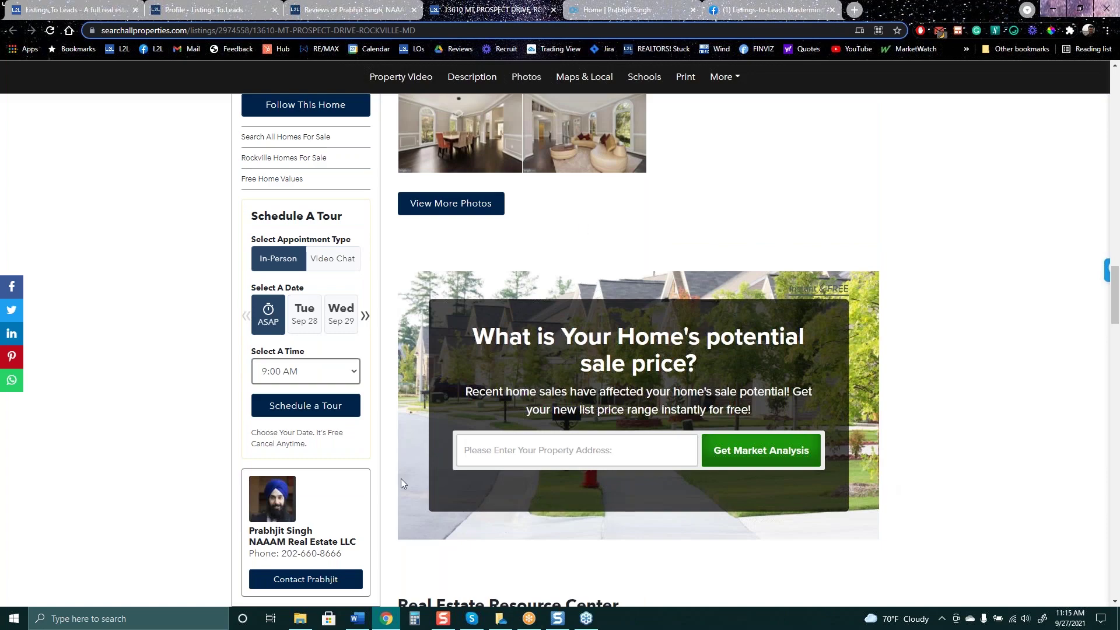
scroll(922, 513, down, 5)
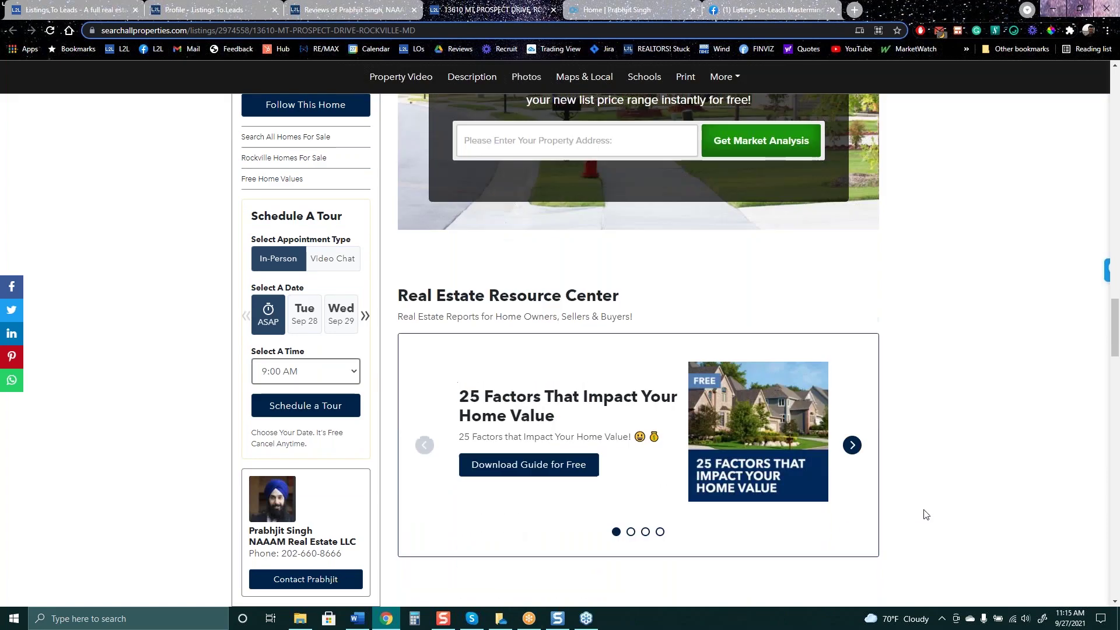
scroll(934, 513, down, 6)
scroll(817, 361, up, 3)
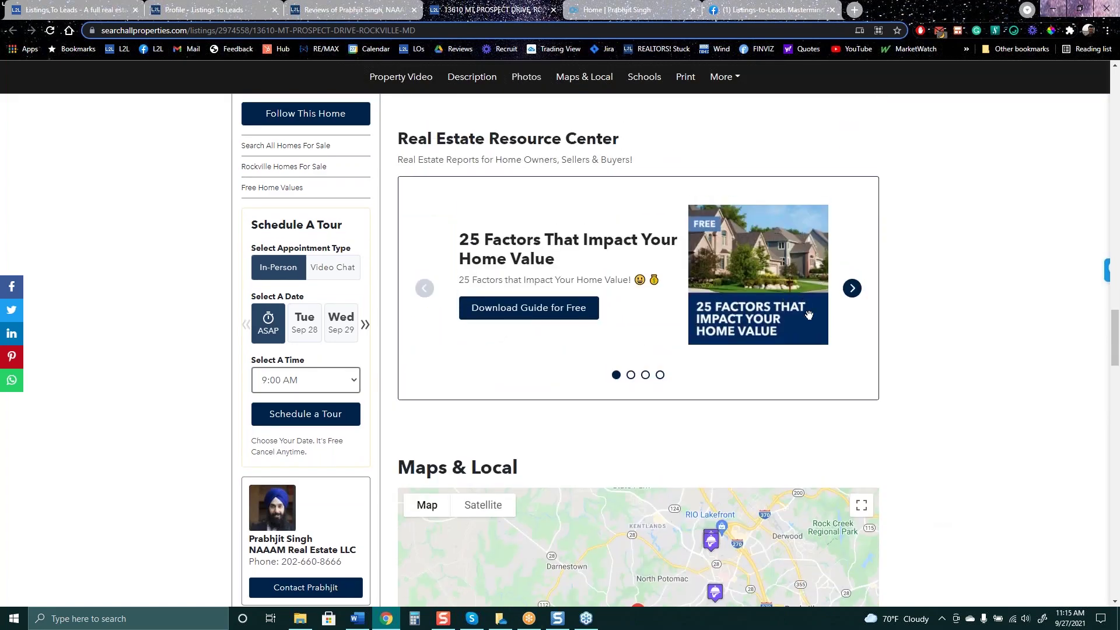
scroll(1108, 534, down, 18)
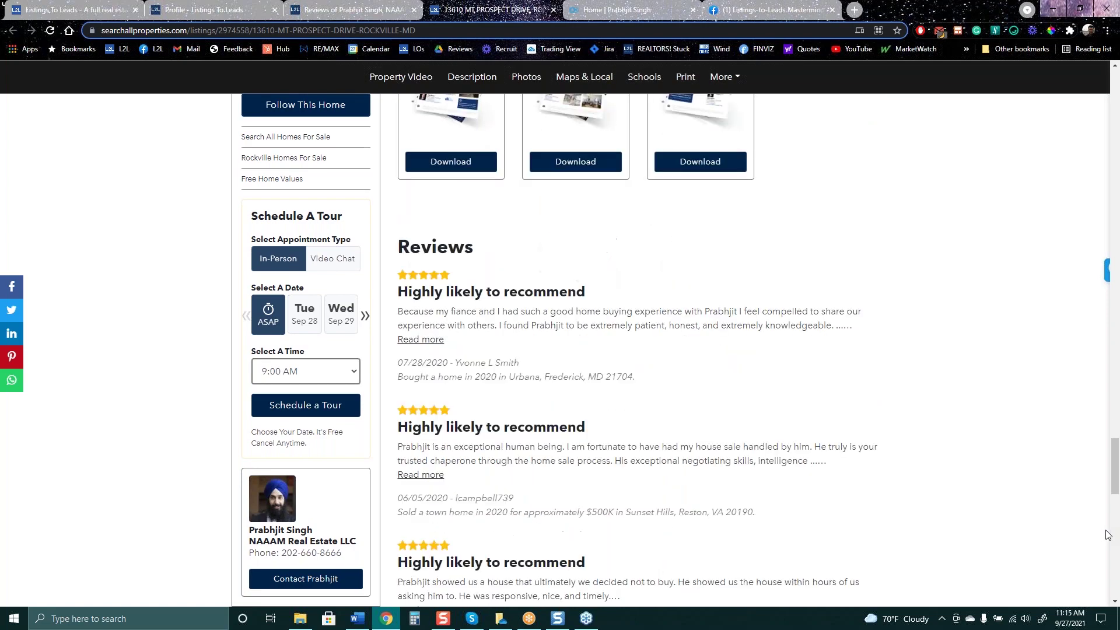
scroll(1108, 534, down, 3)
scroll(534, 396, down, 6)
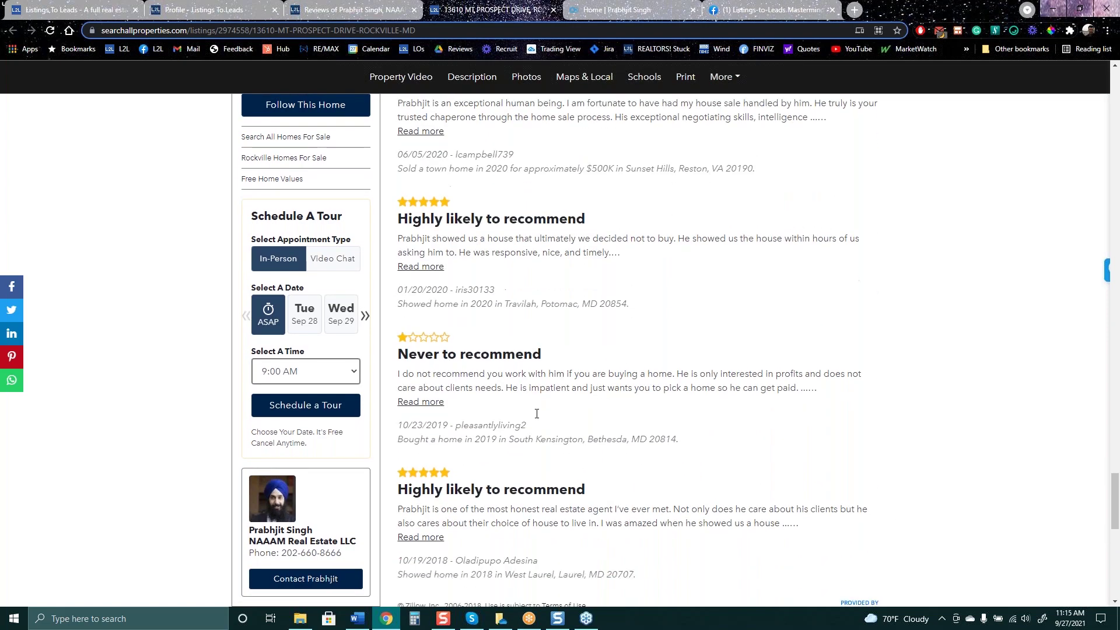
scroll(539, 418, down, 6)
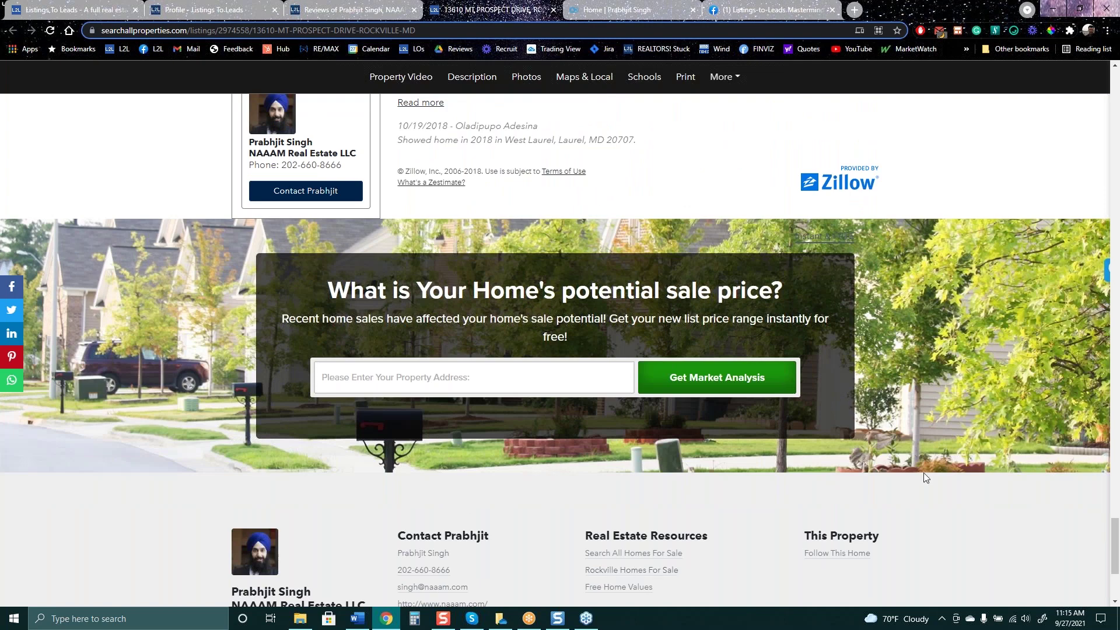
scroll(925, 472, up, 20)
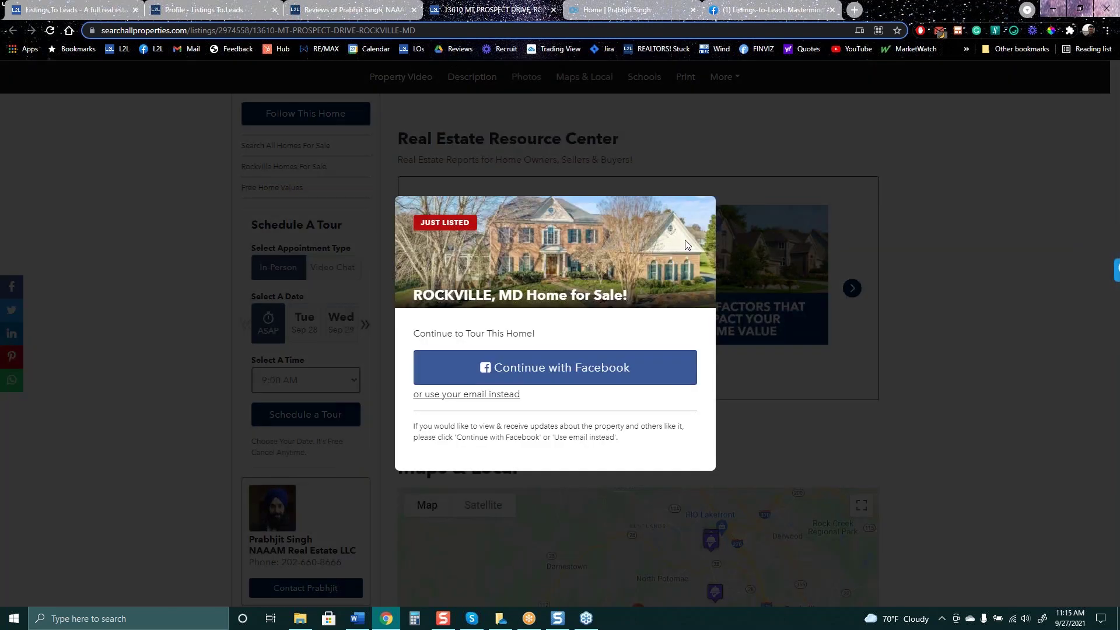
Switch the sign-up popup to the email form, then reload to clear it and return to the top
click(481, 400)
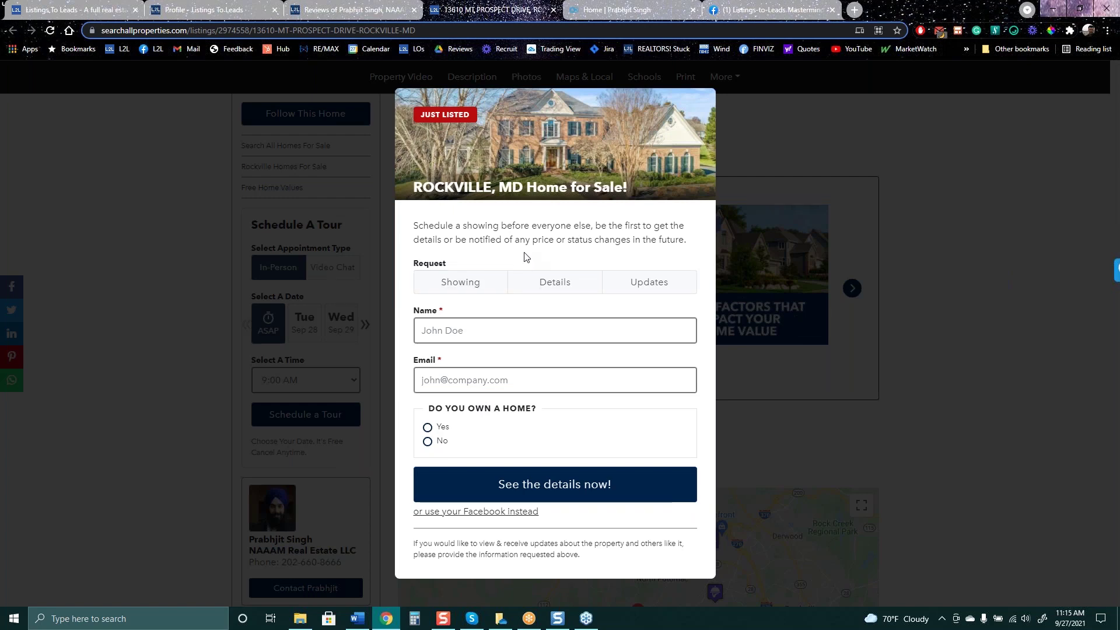
click(51, 33)
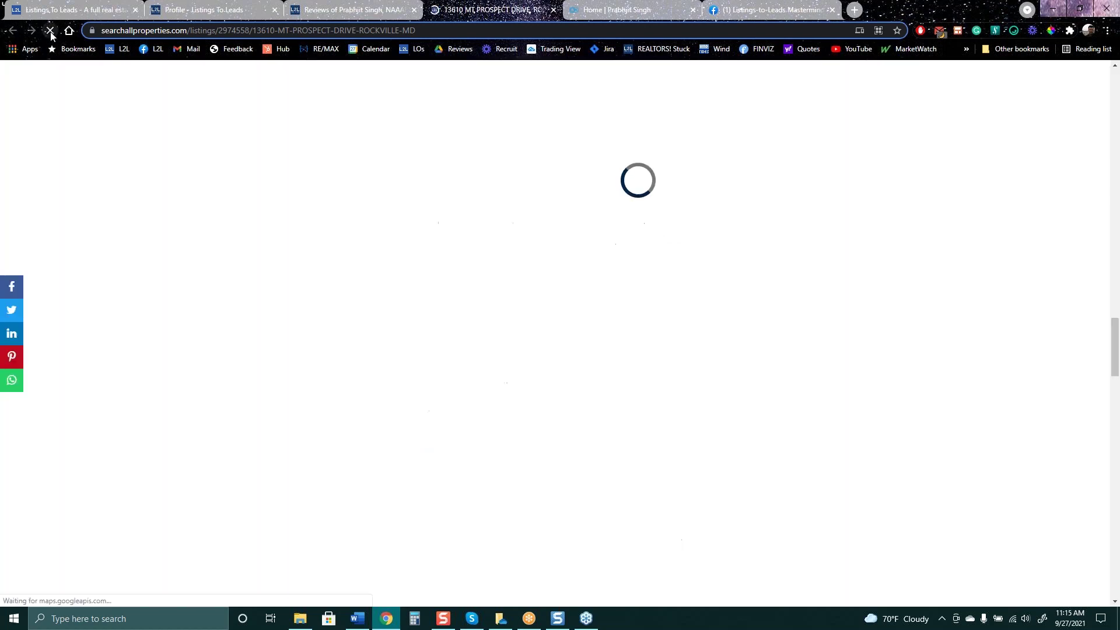
scroll(1108, 355, up, 20)
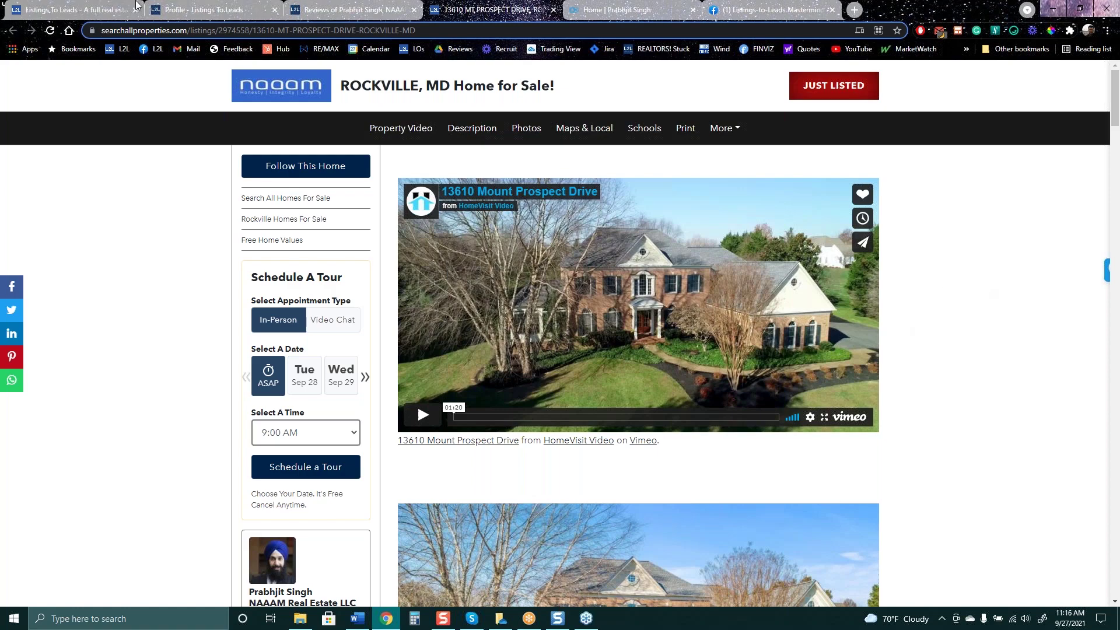
click(216, 7)
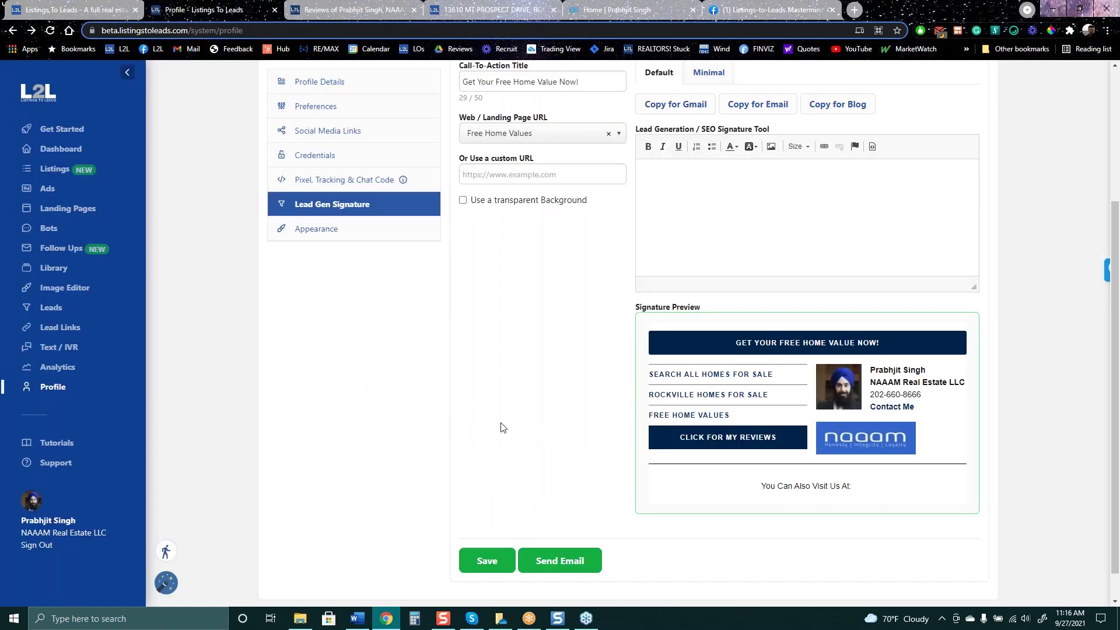
scroll(545, 401, up, 3)
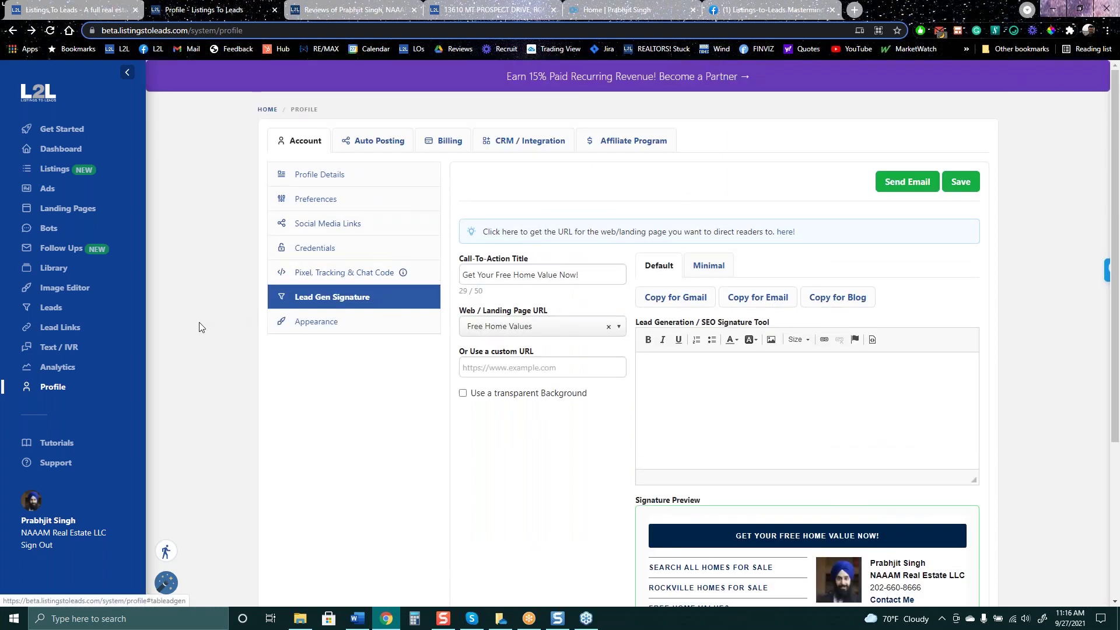
click(44, 170)
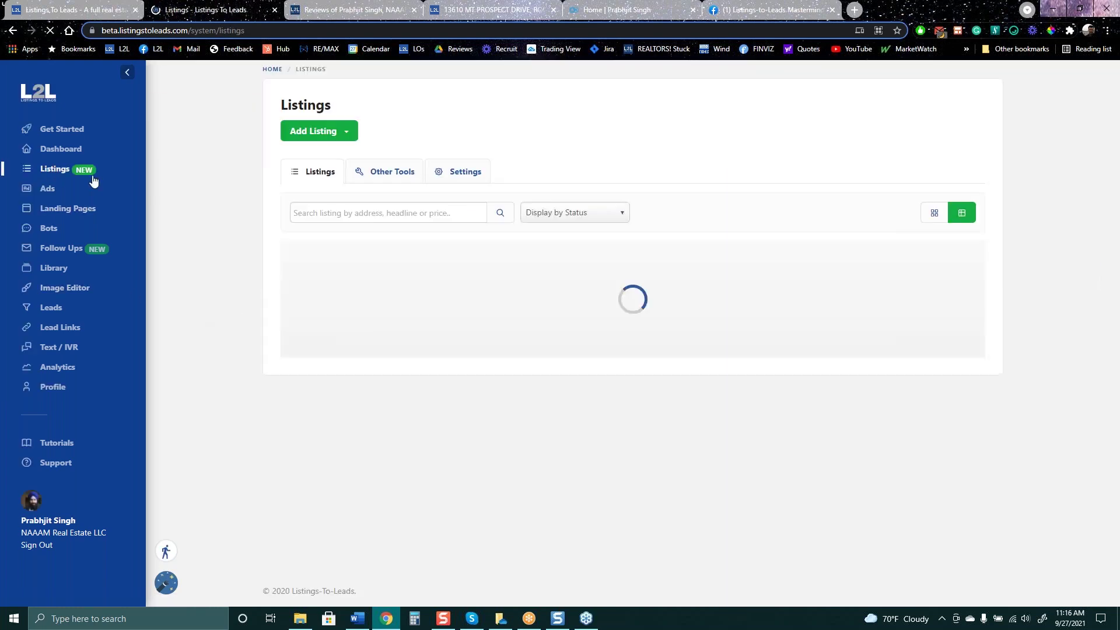
click(391, 279)
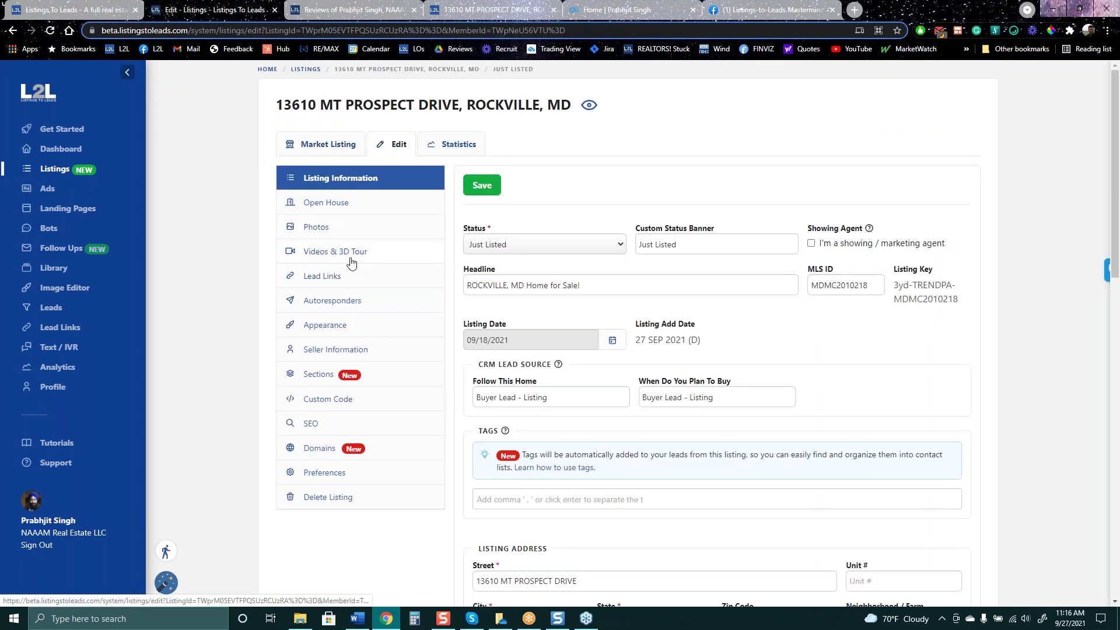
click(411, 241)
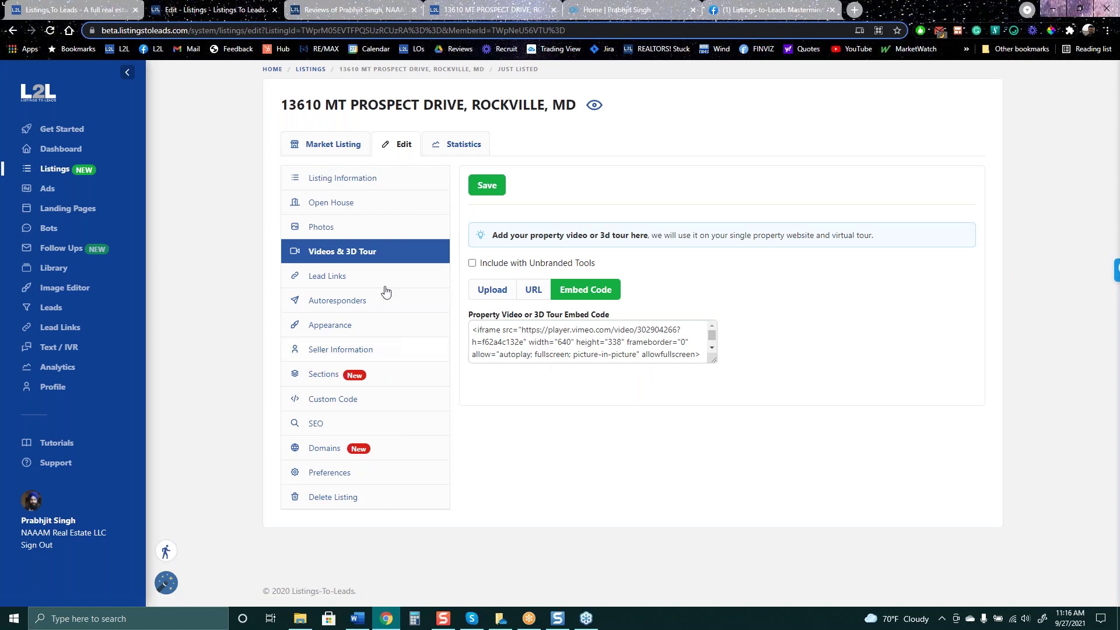
click(324, 145)
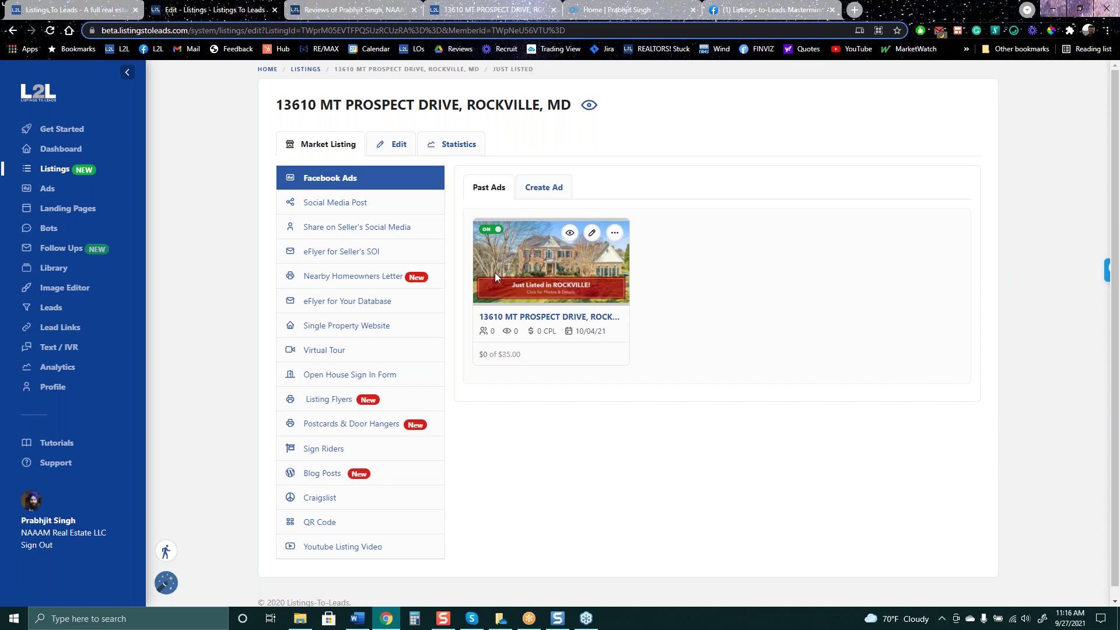
Start a new Facebook ad and review its advanced options and 4-bedroom primary text
click(556, 187)
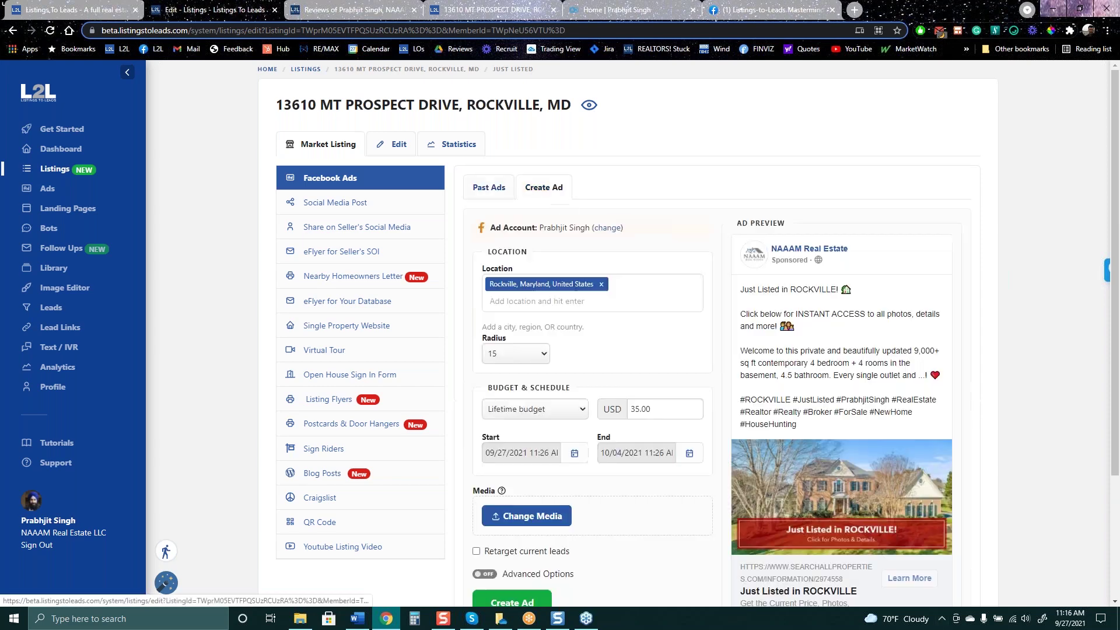
scroll(699, 432, down, 1)
scroll(700, 432, down, 2)
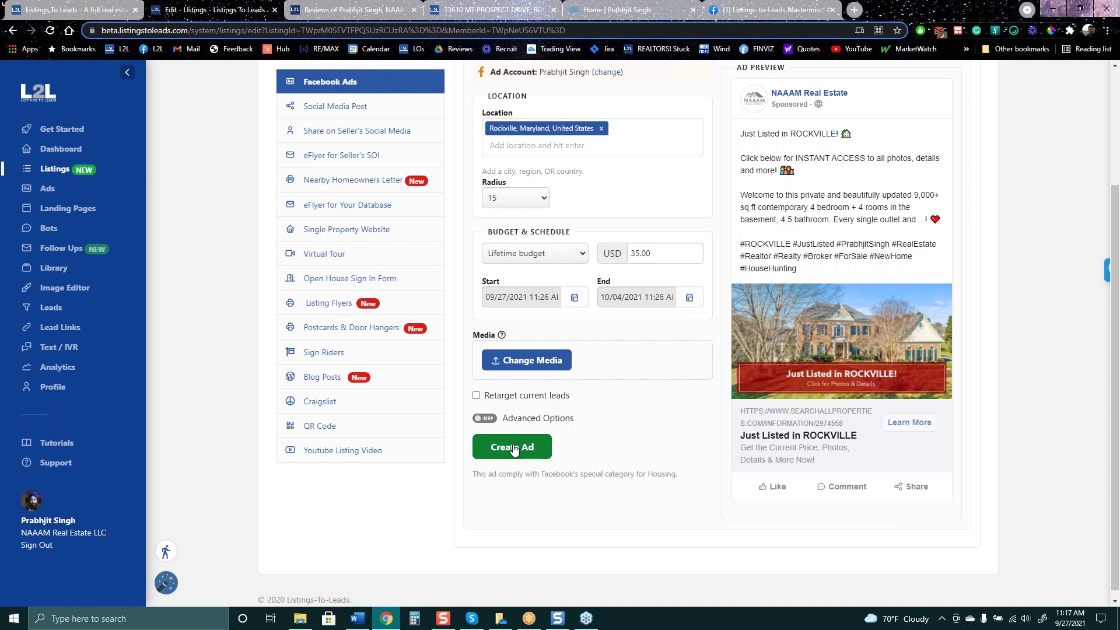
click(545, 421)
scroll(601, 408, down, 5)
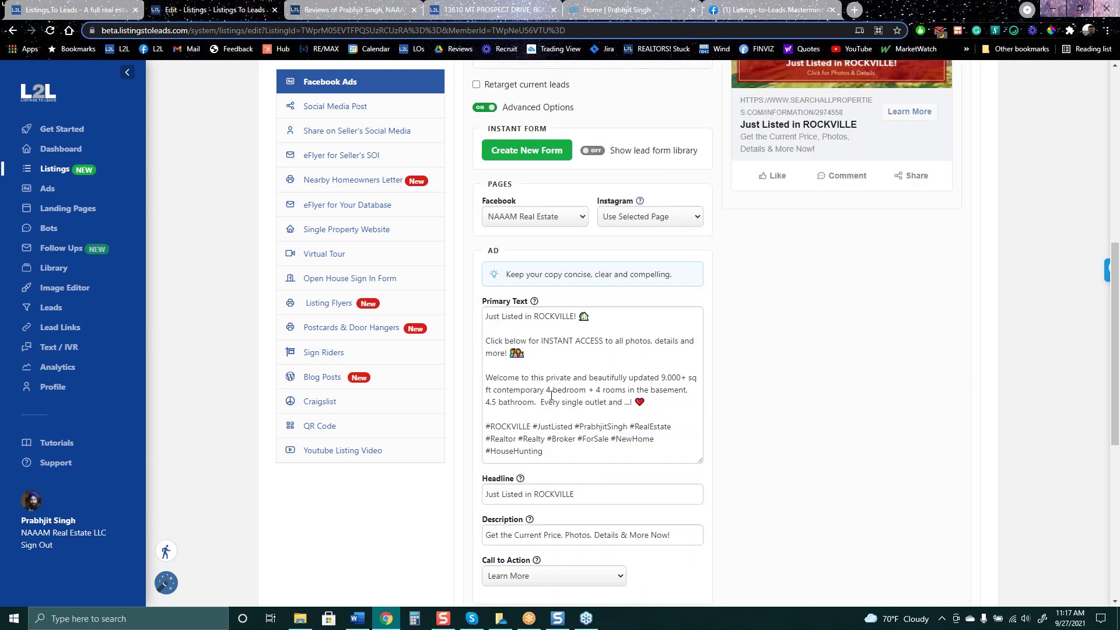
drag(502, 387, 571, 388)
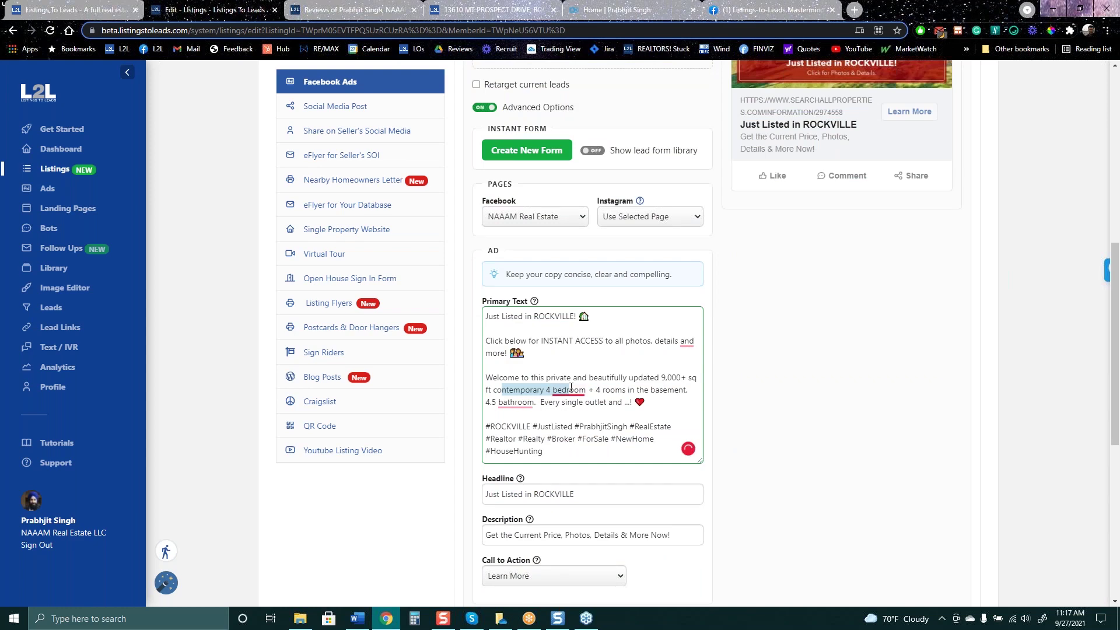
click(809, 362)
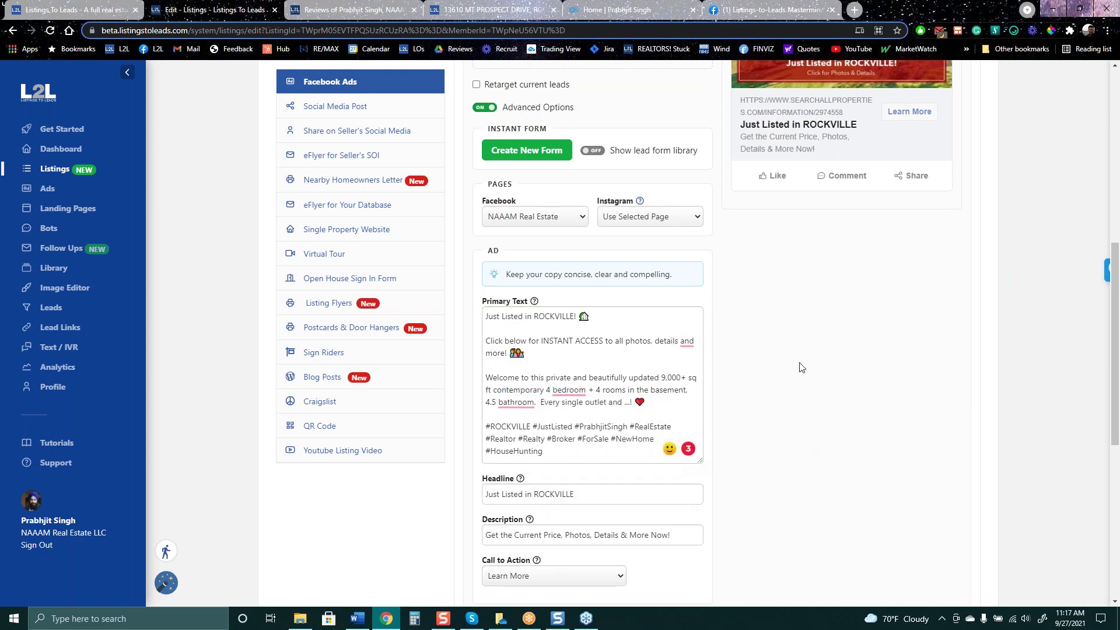
scroll(855, 457, up, 8)
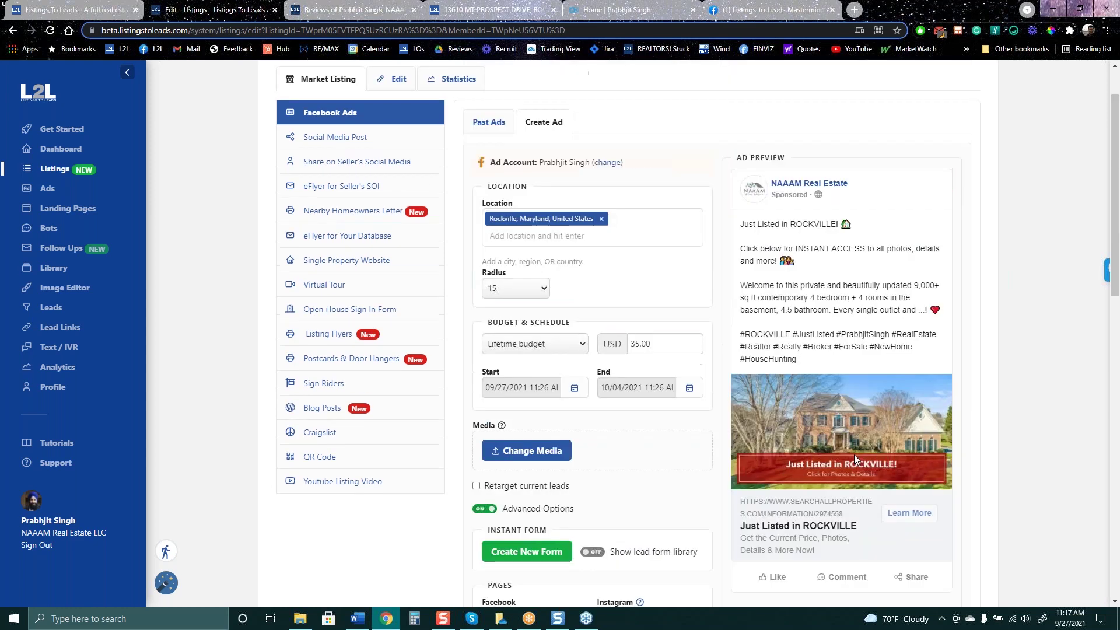
scroll(836, 265, down, 3)
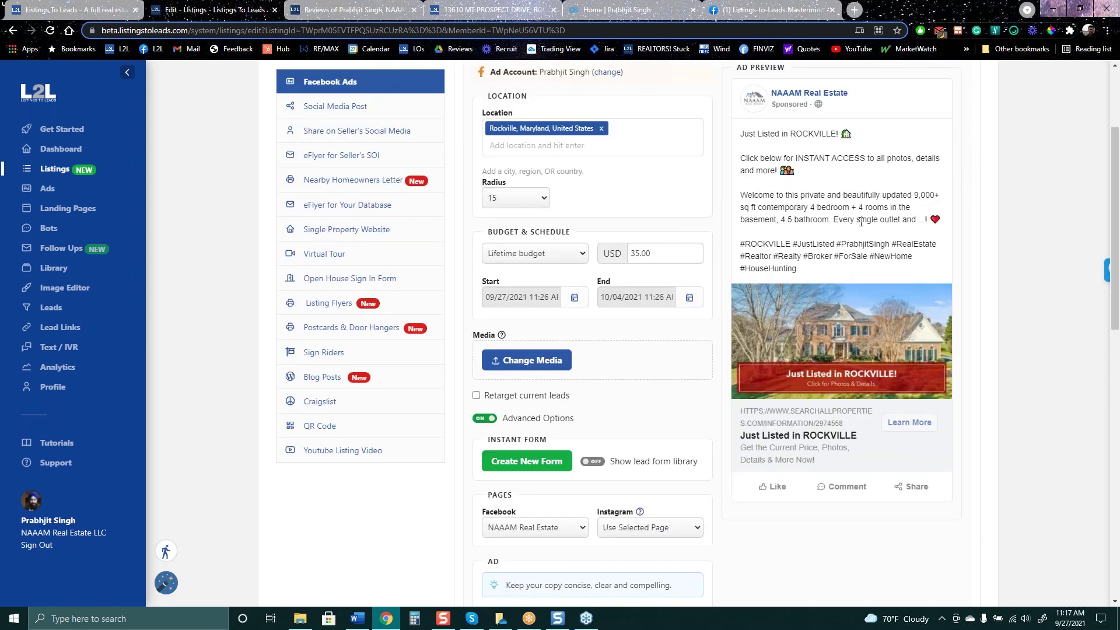
Select the ad preview's primary text, then show the landing page's email lead form
drag(861, 221, 750, 116)
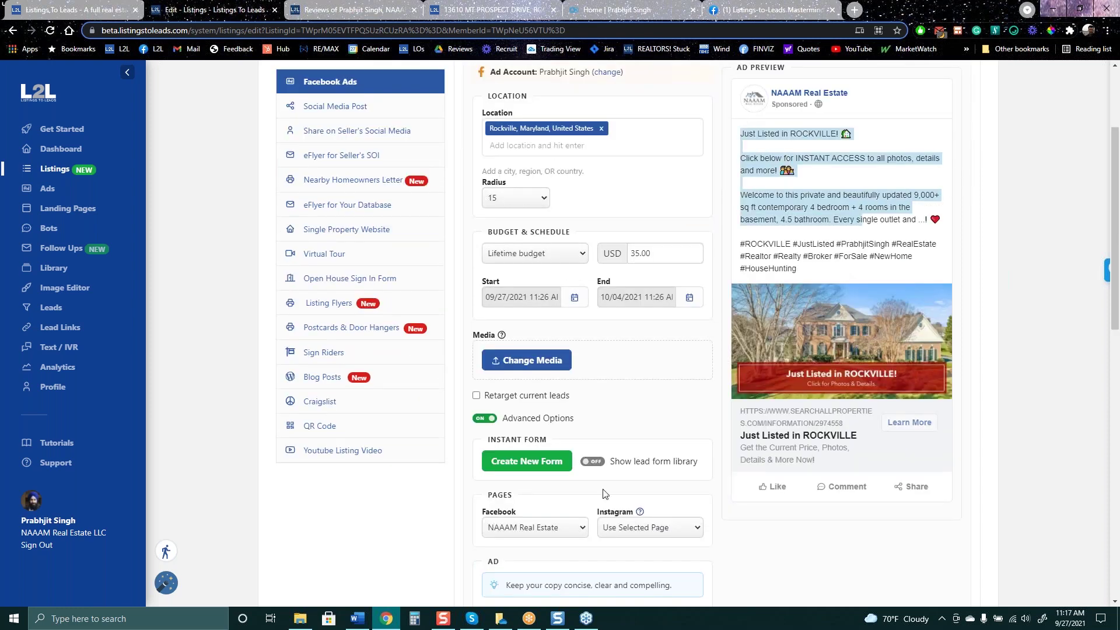
scroll(607, 495, down, 5)
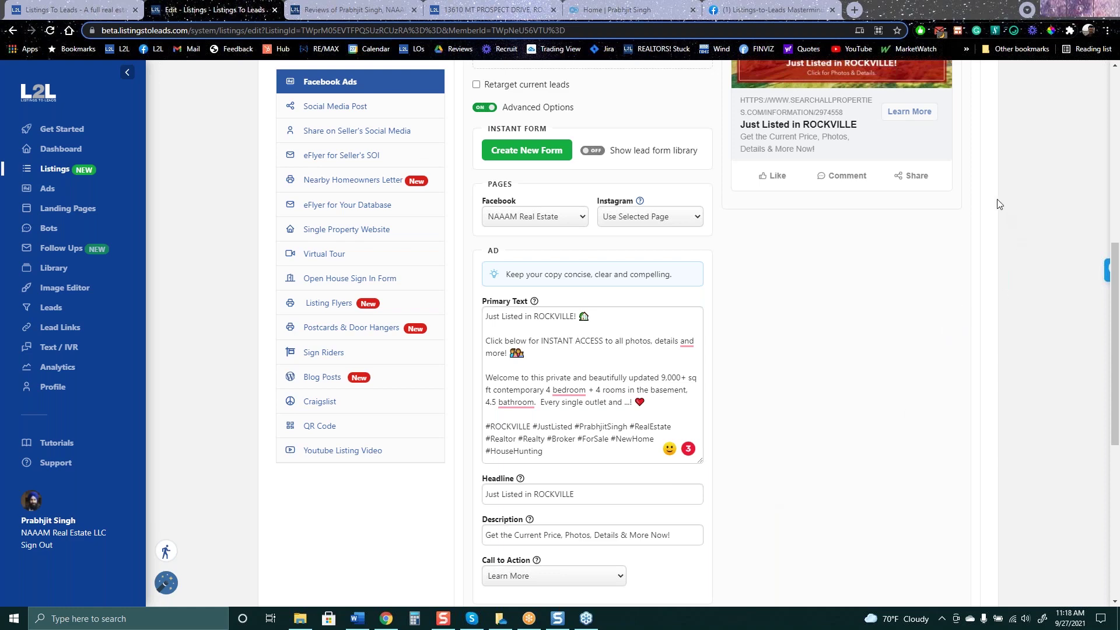
scroll(999, 203, up, 8)
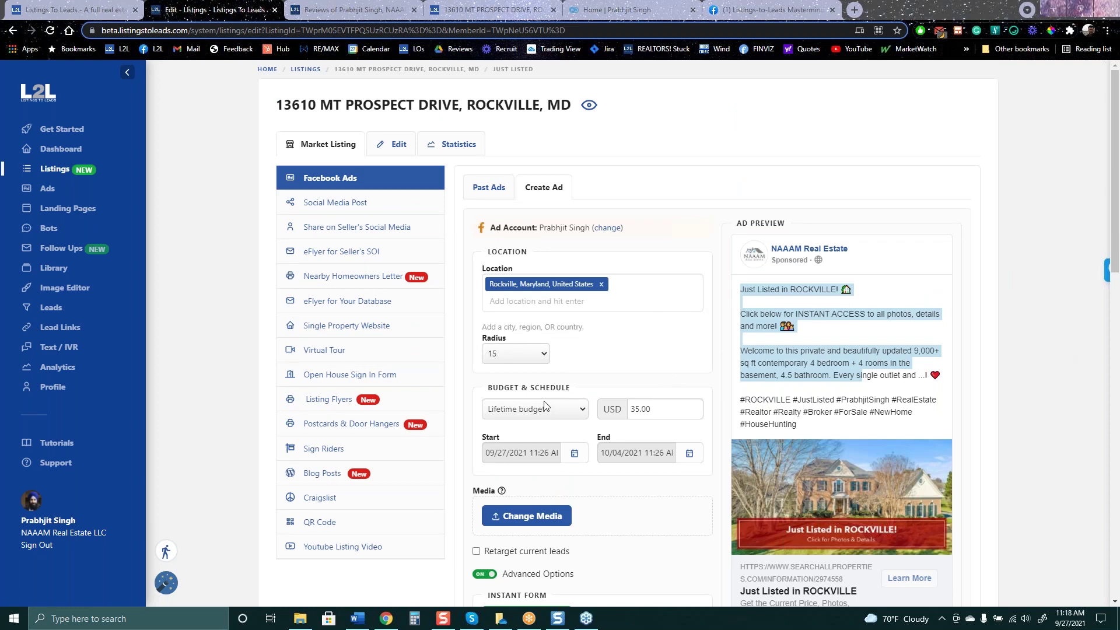
scroll(589, 420, down, 3)
key(ctrl+4)
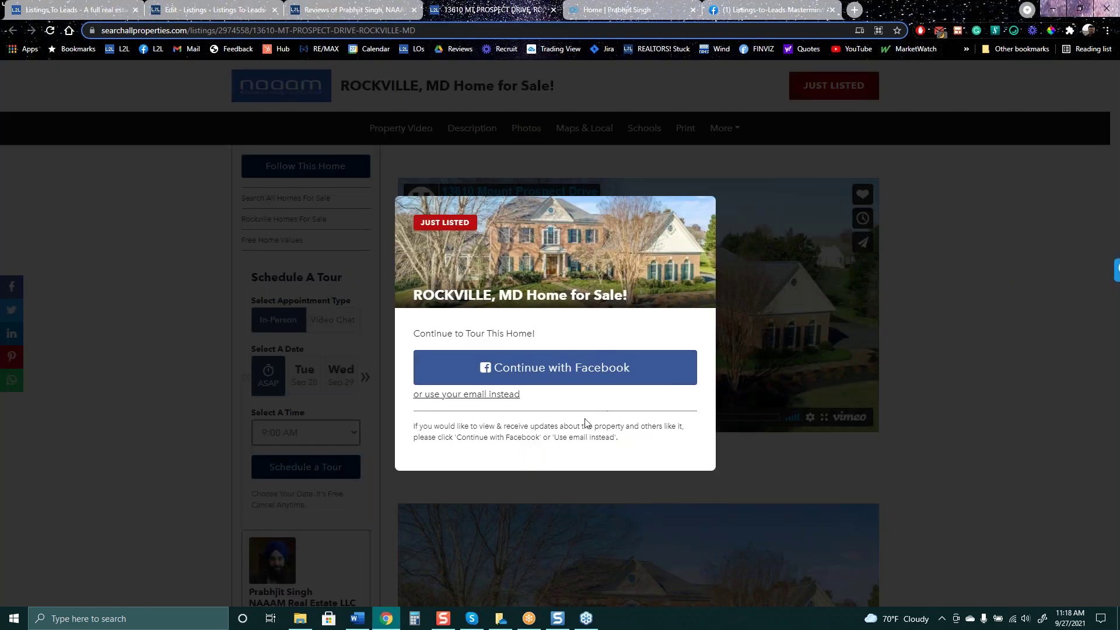
click(475, 394)
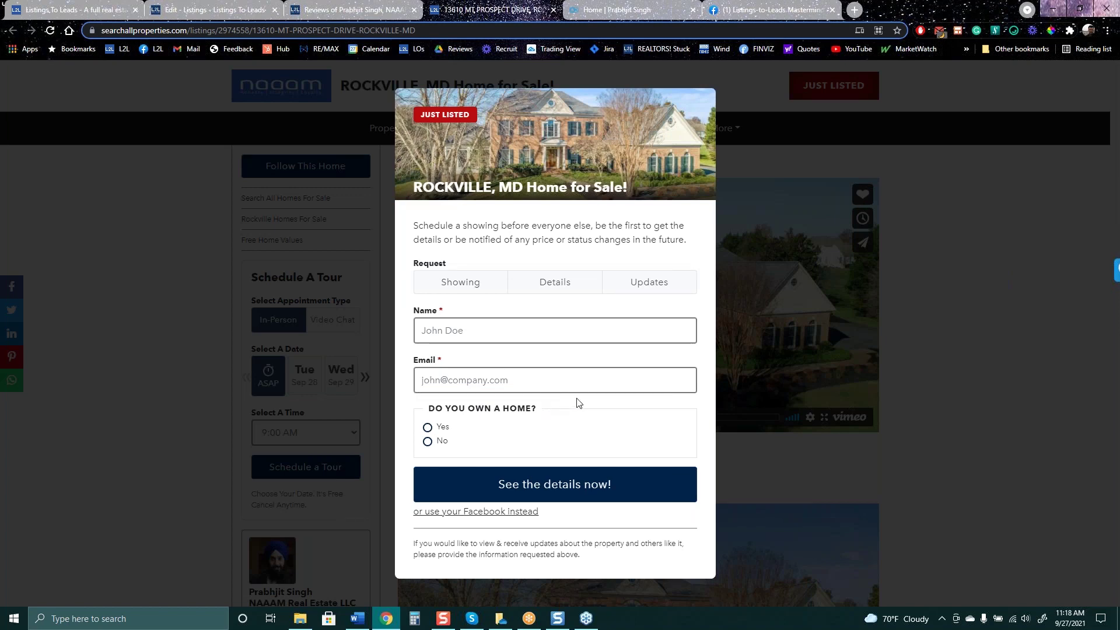
Compare the Mastermind Facebook group, the ad editor and the property landing page's lead form
click(804, 13)
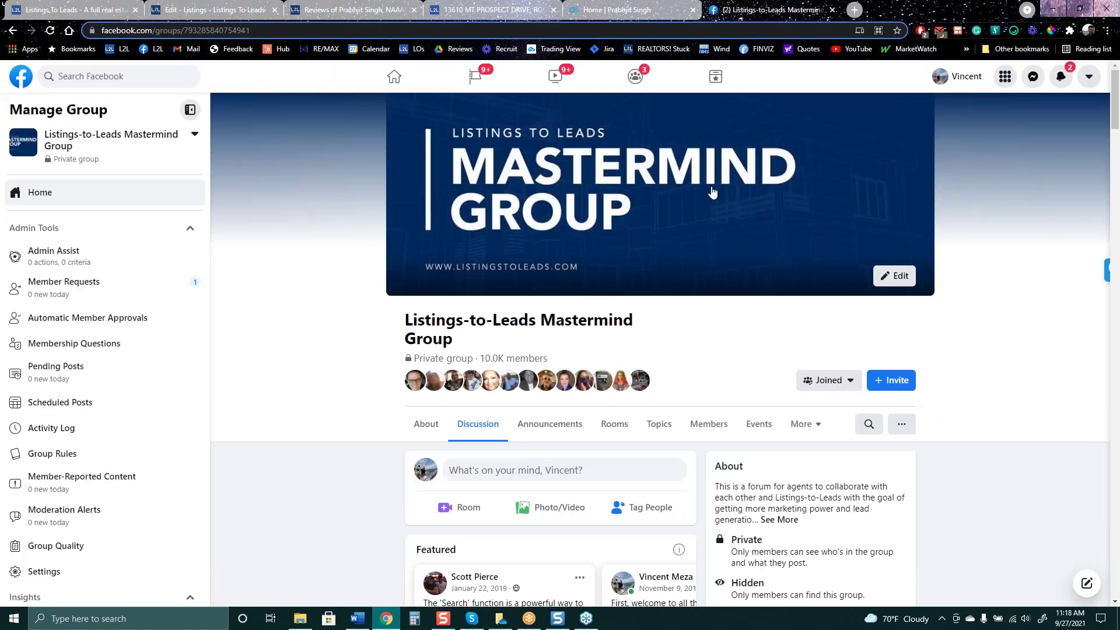
click(238, 8)
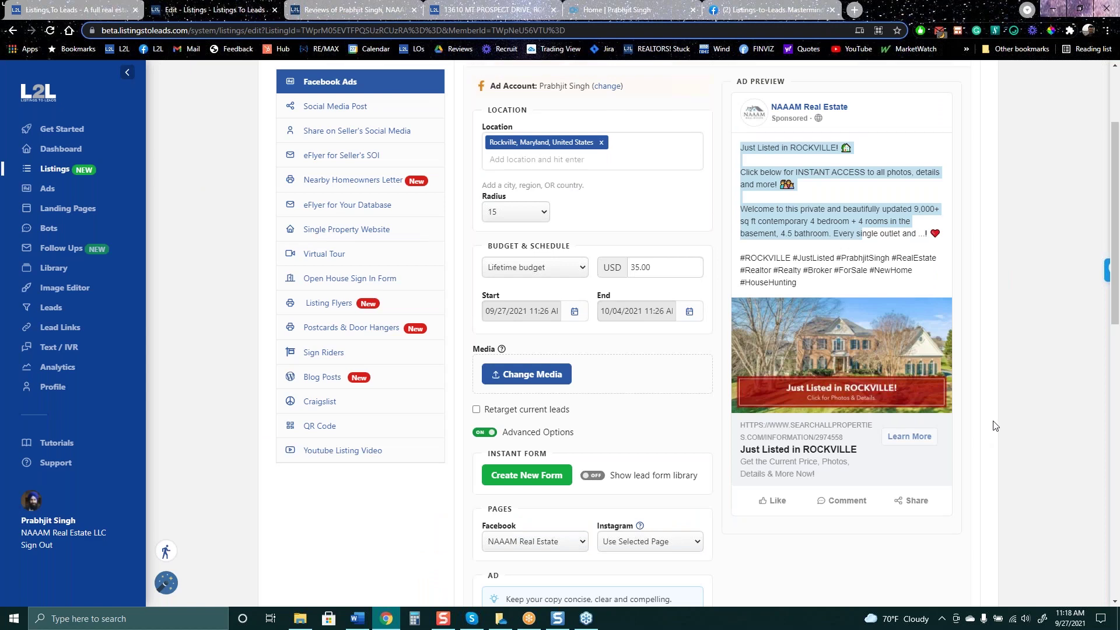
scroll(991, 443, up, 2)
scroll(980, 464, down, 2)
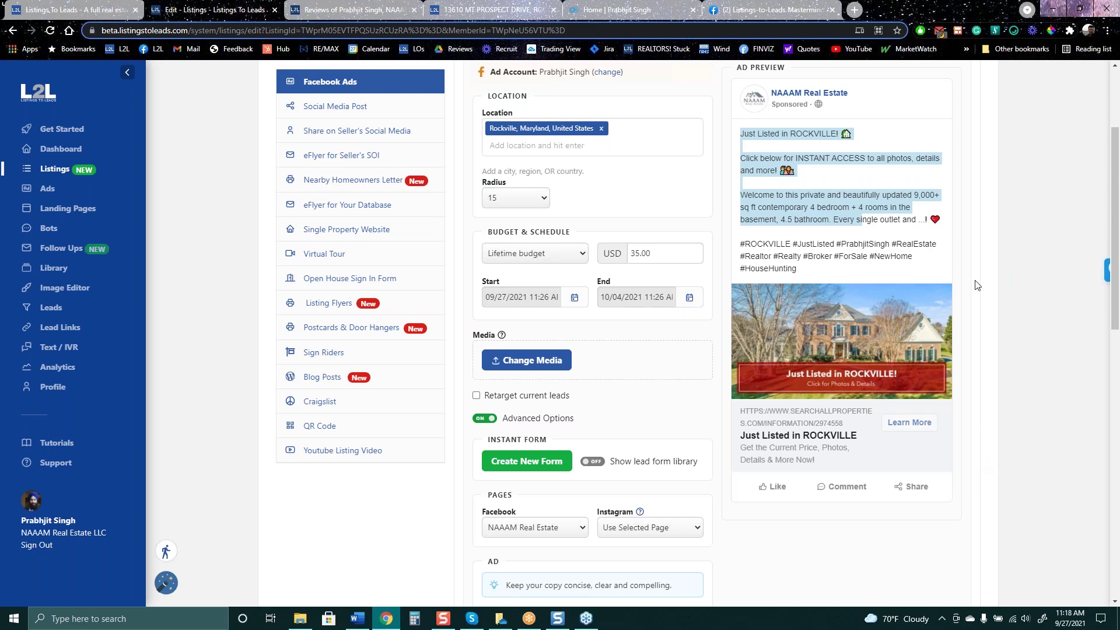
click(496, 10)
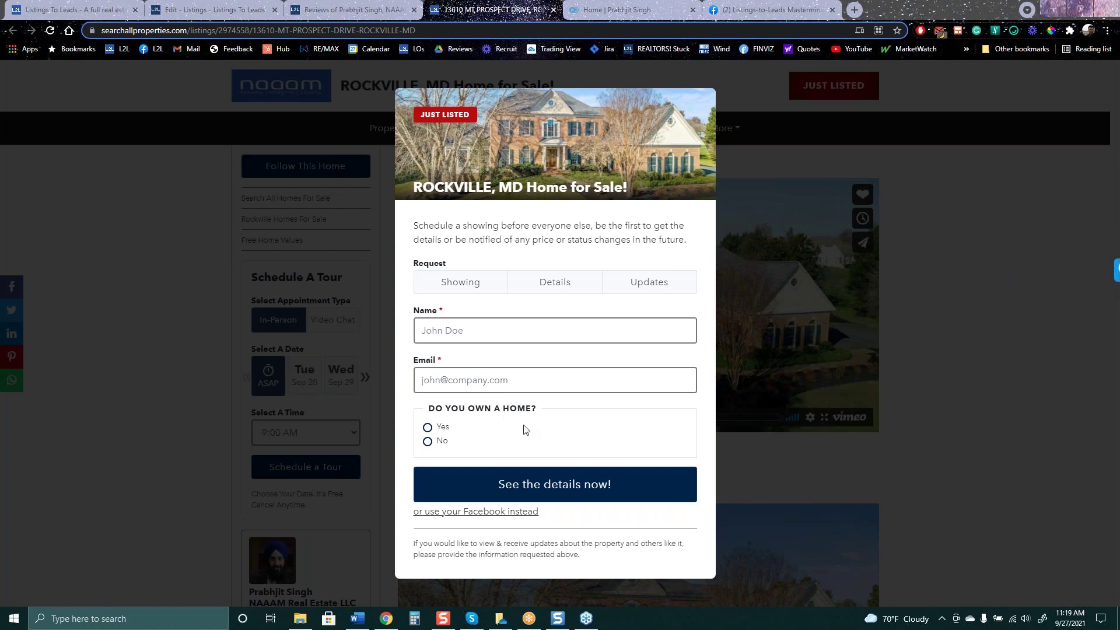
click(221, 11)
scroll(352, 535, up, 3)
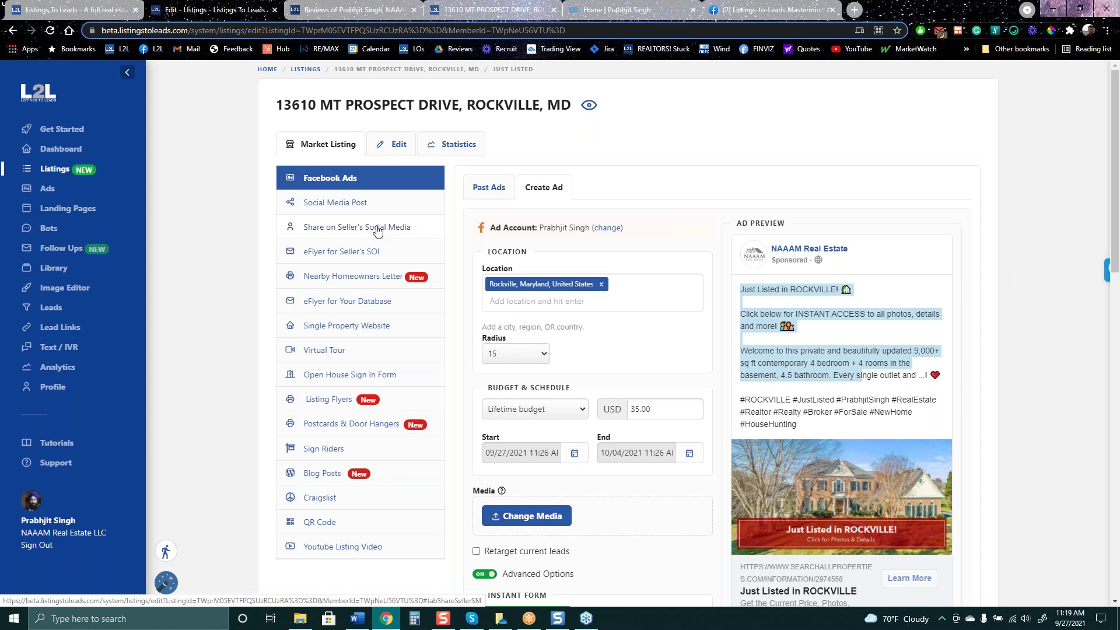
Recheck the landing page, then open the Single Property Website templates in the editor
click(522, 12)
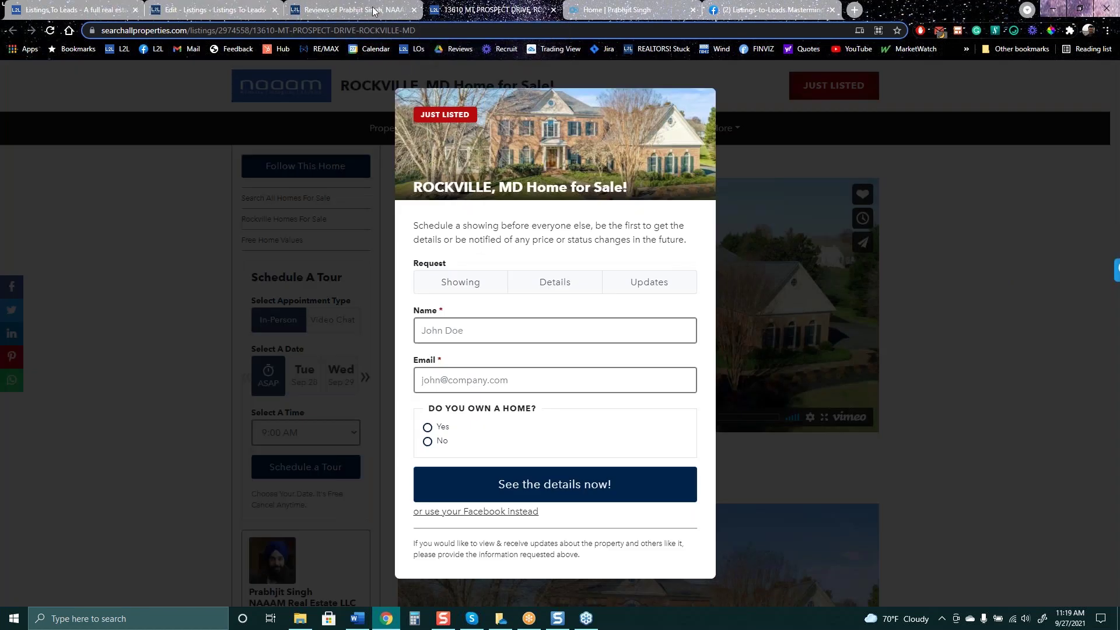
click(236, 13)
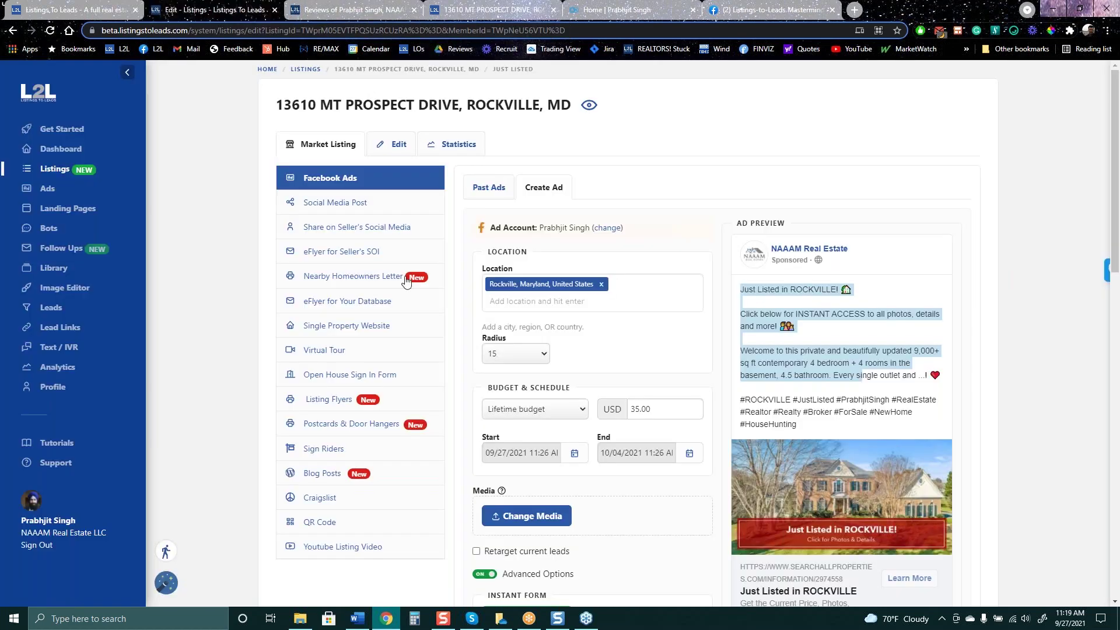
scroll(460, 254, down, 2)
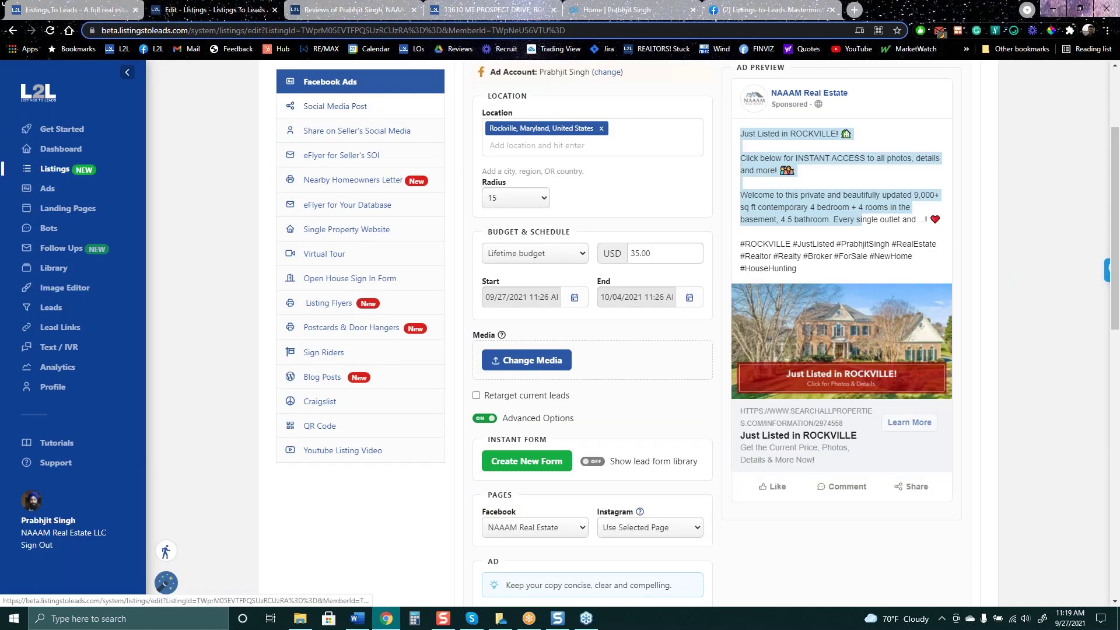
scroll(350, 168, up, 2)
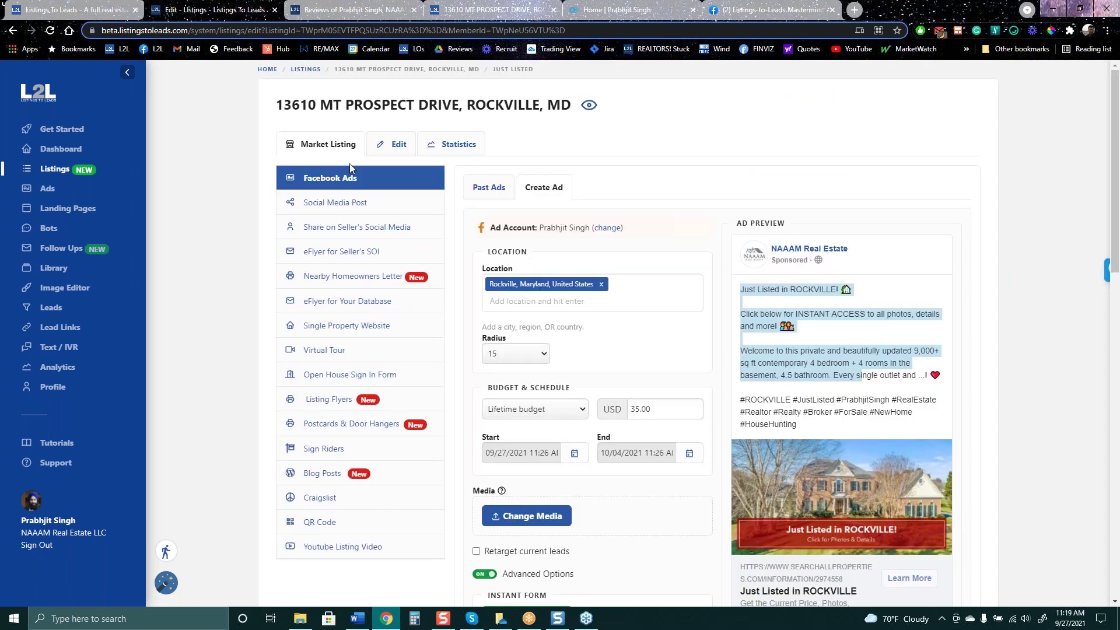
scroll(567, 362, down, 3)
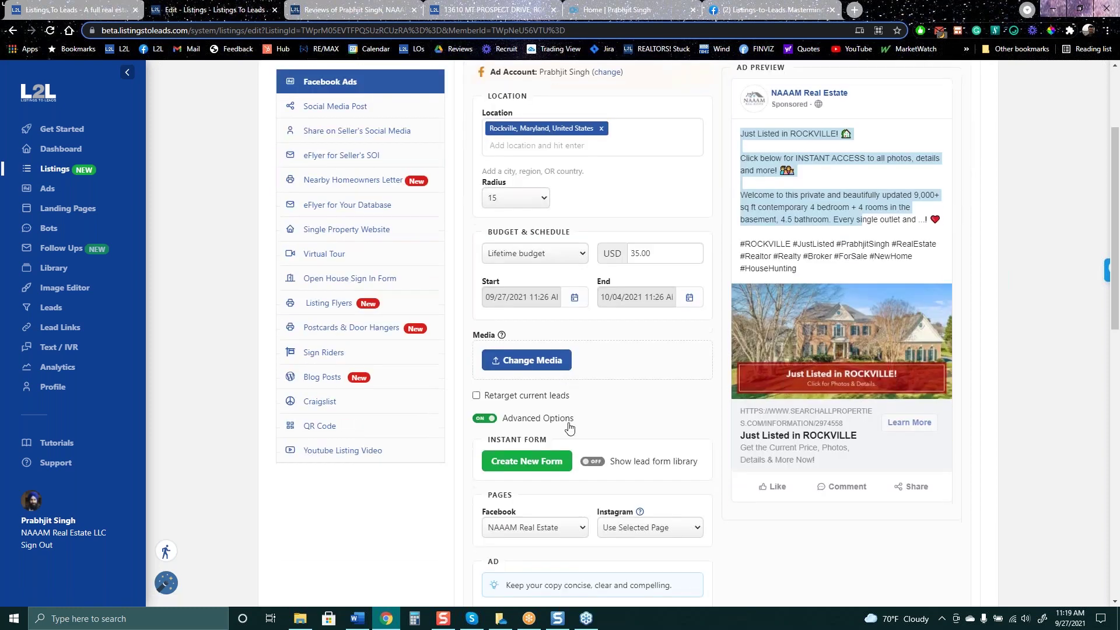
click(346, 231)
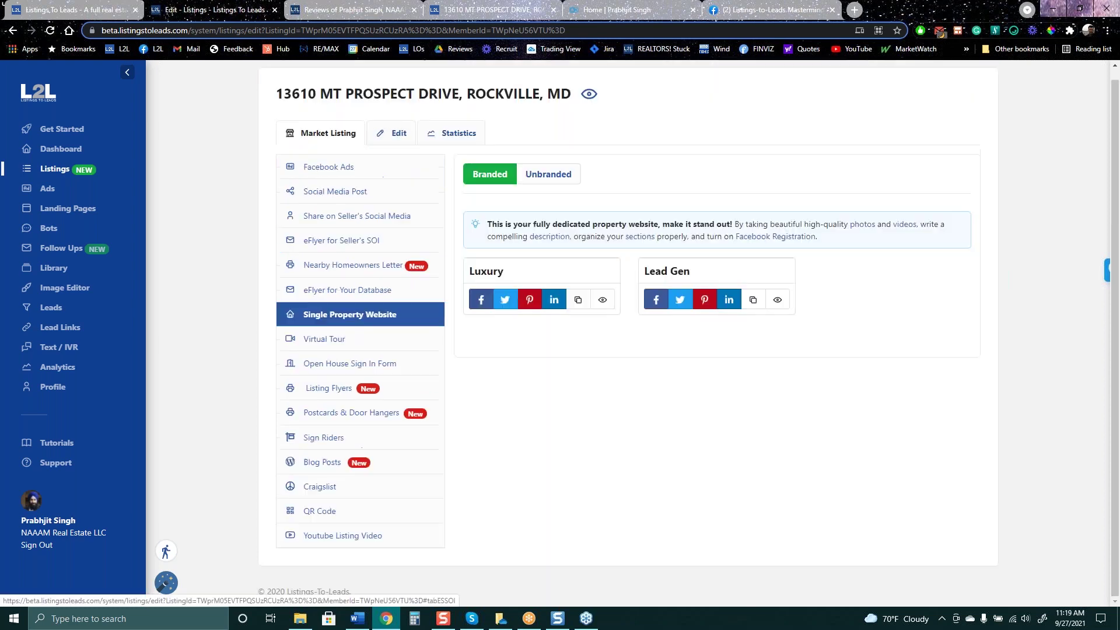
View the Virtual Tour templates, return to Facebook Ads, then go to Get Started
click(387, 347)
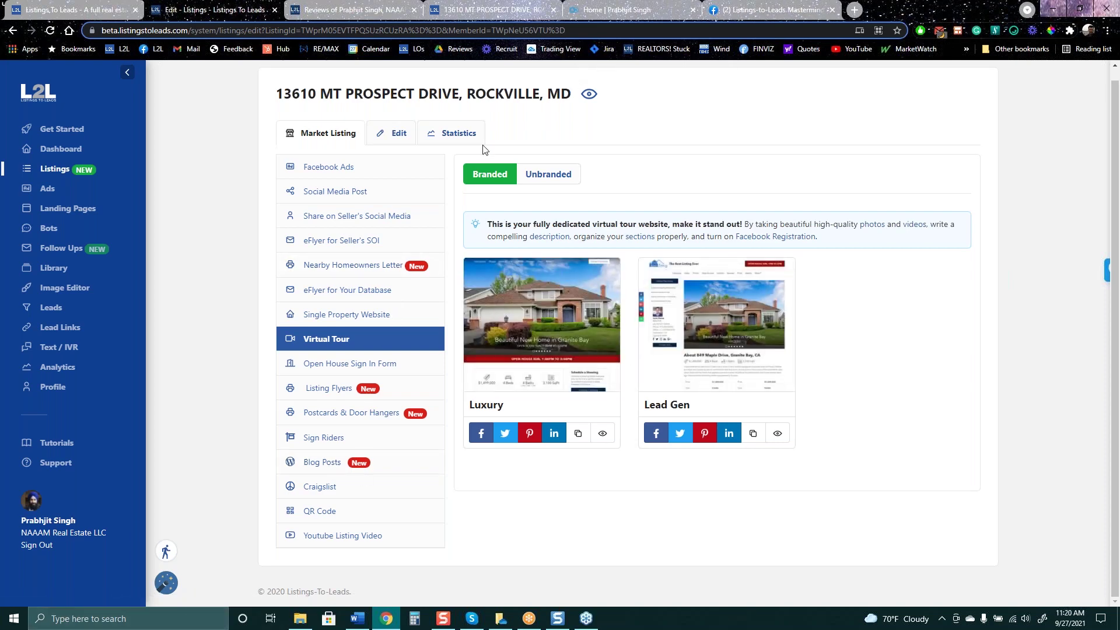
click(344, 168)
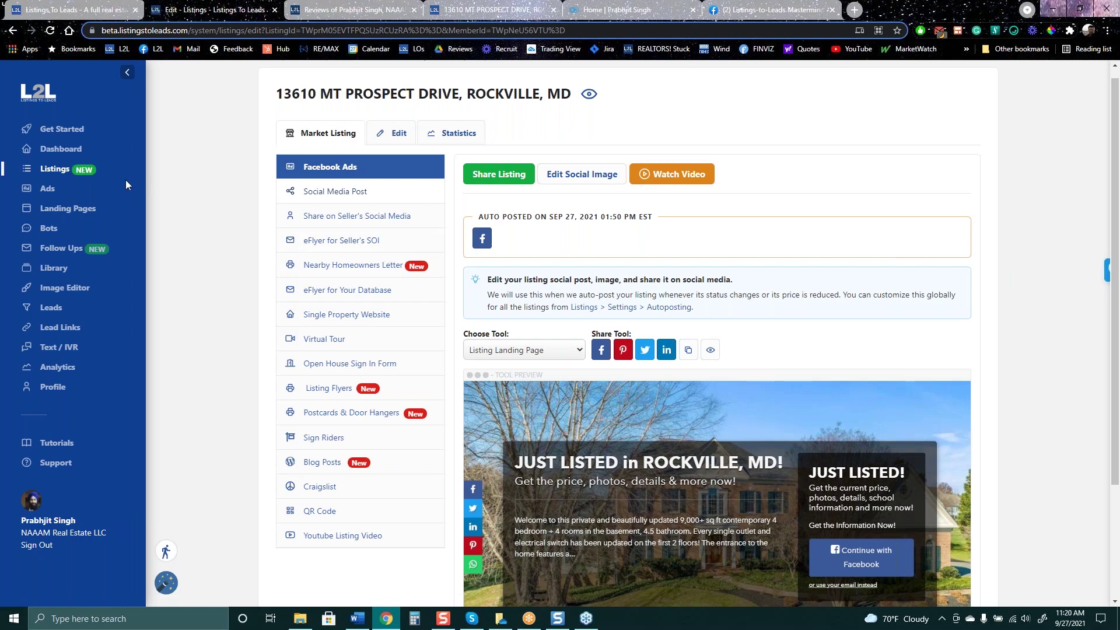
click(77, 133)
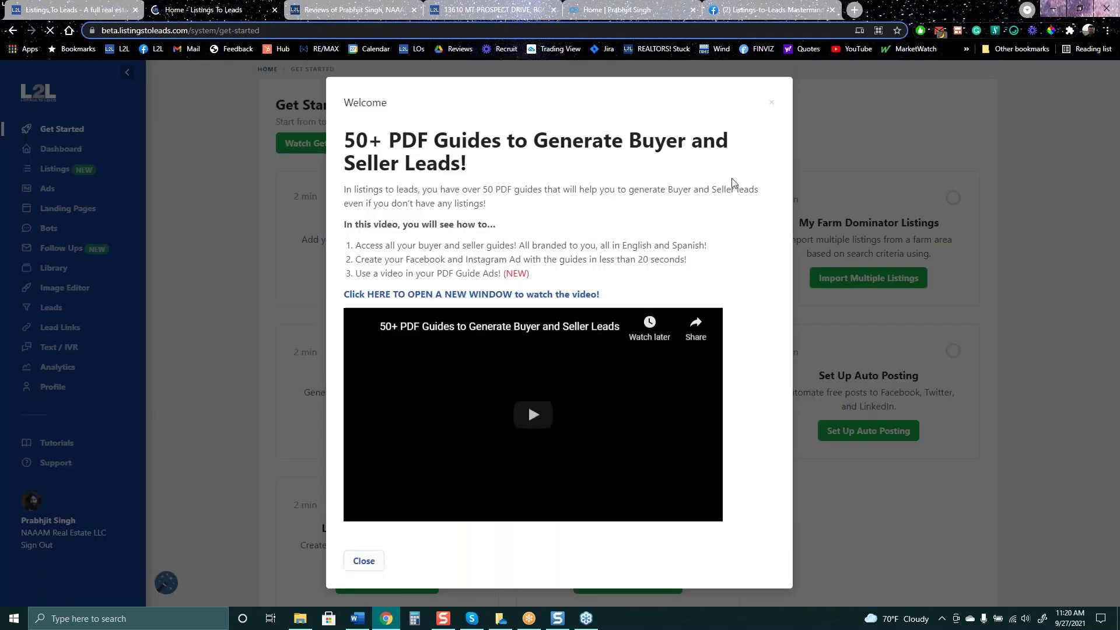
Close the welcome video, browse the Get Started cards, and open the Ads overview
click(773, 110)
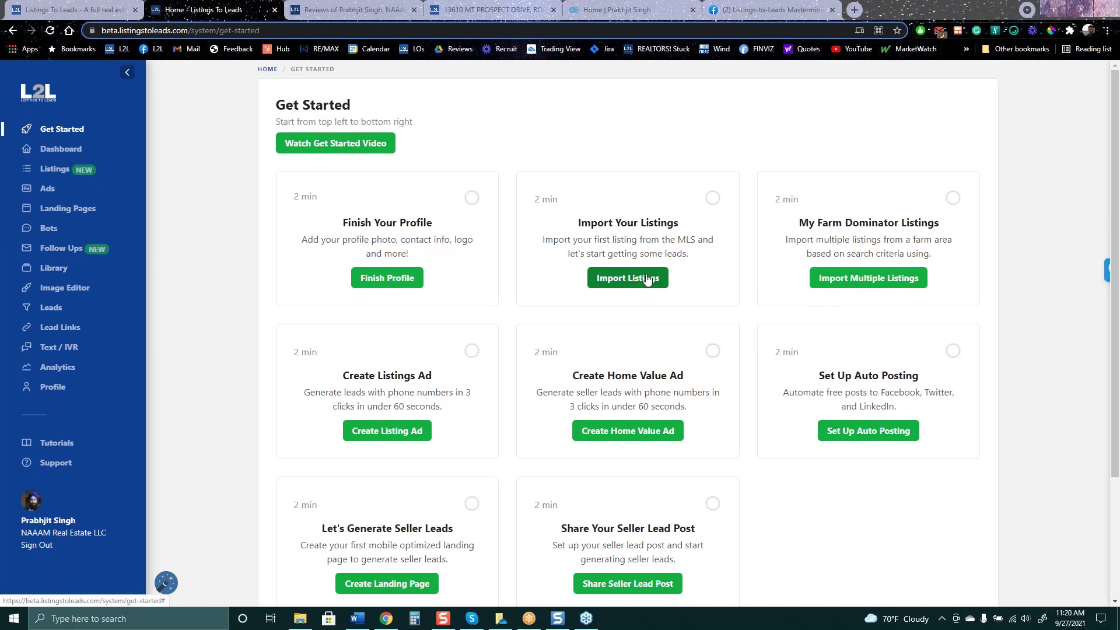
scroll(647, 280, down, 3)
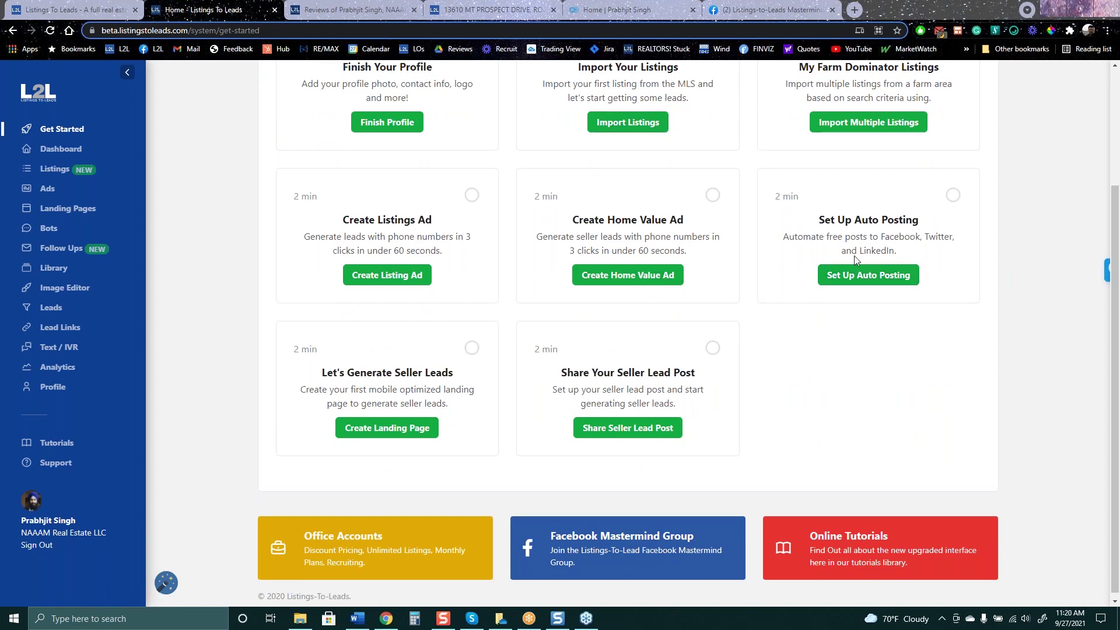
scroll(540, 260, up, 3)
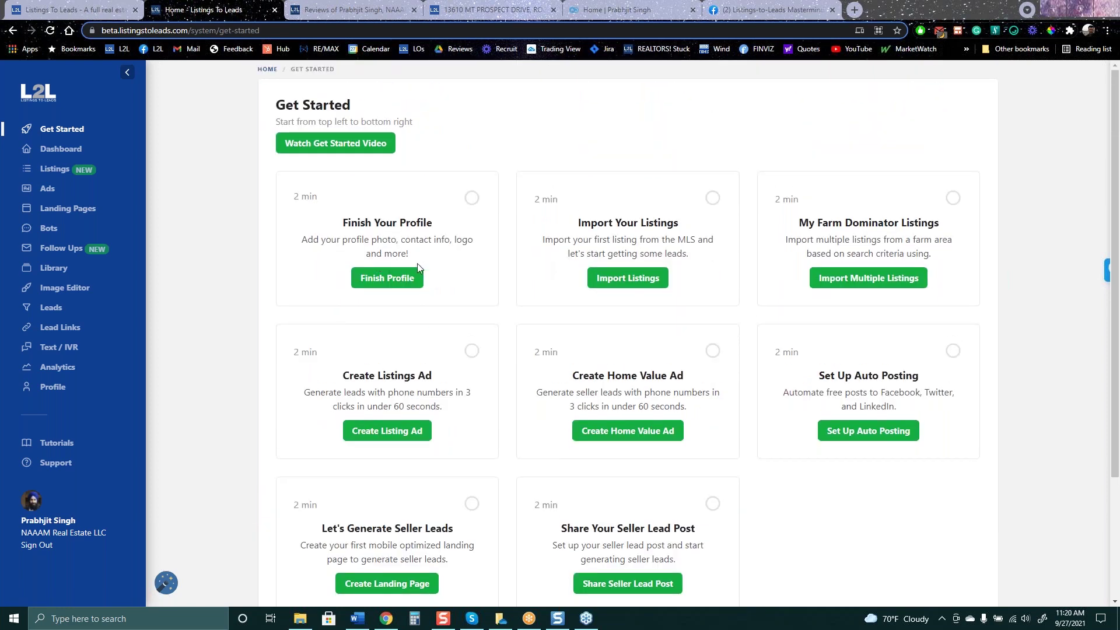
scroll(418, 263, down, 3)
scroll(488, 257, up, 3)
scroll(453, 409, down, 1)
scroll(450, 411, down, 3)
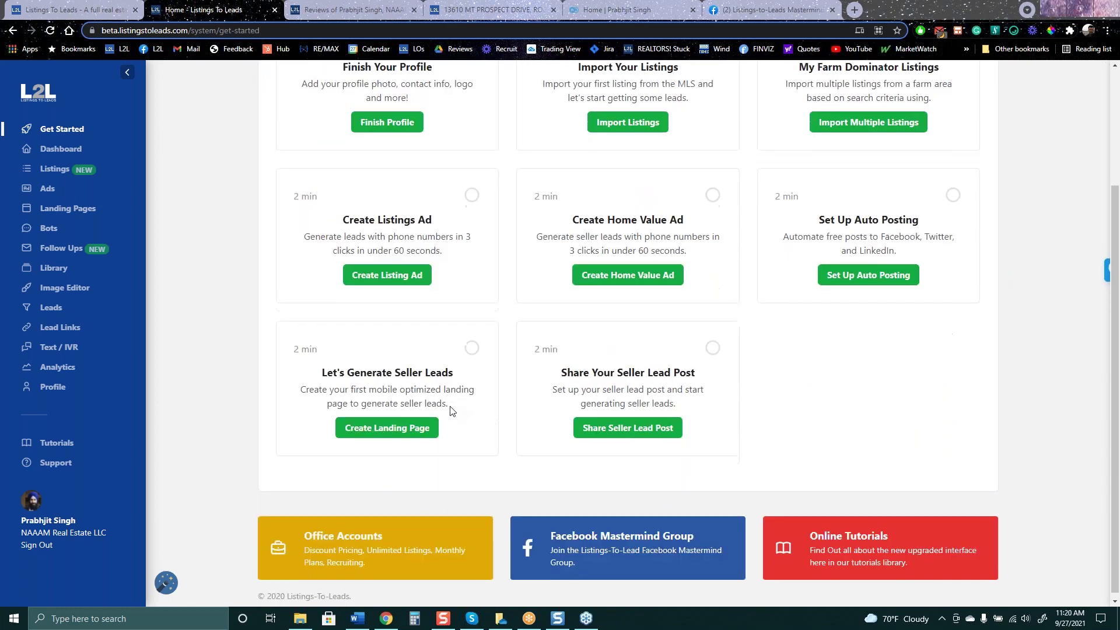
scroll(453, 405, up, 3)
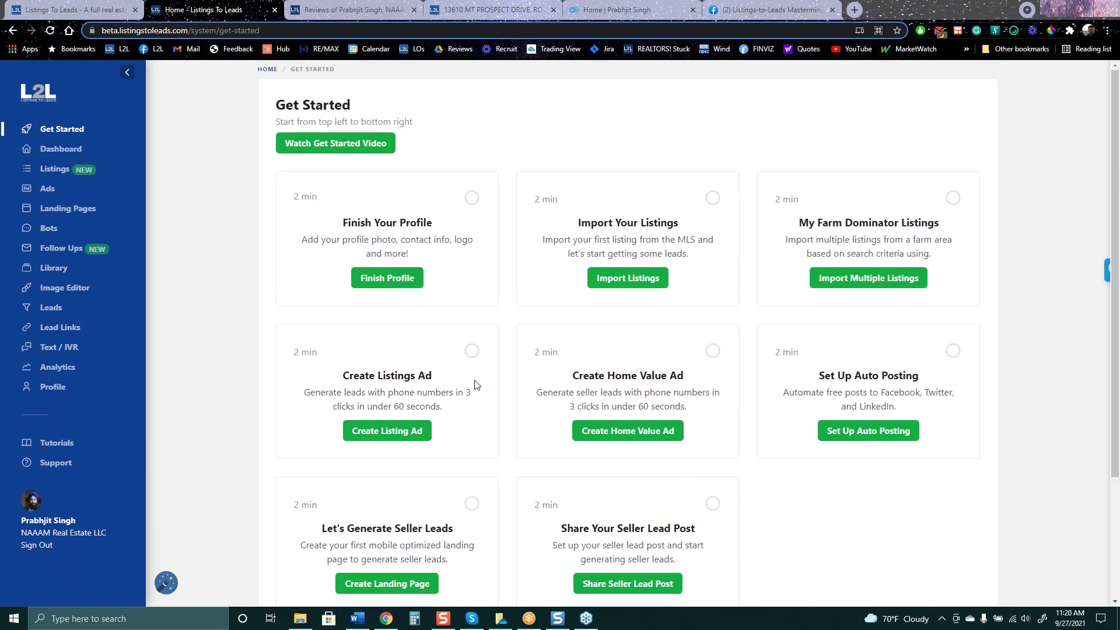
scroll(476, 382, down, 3)
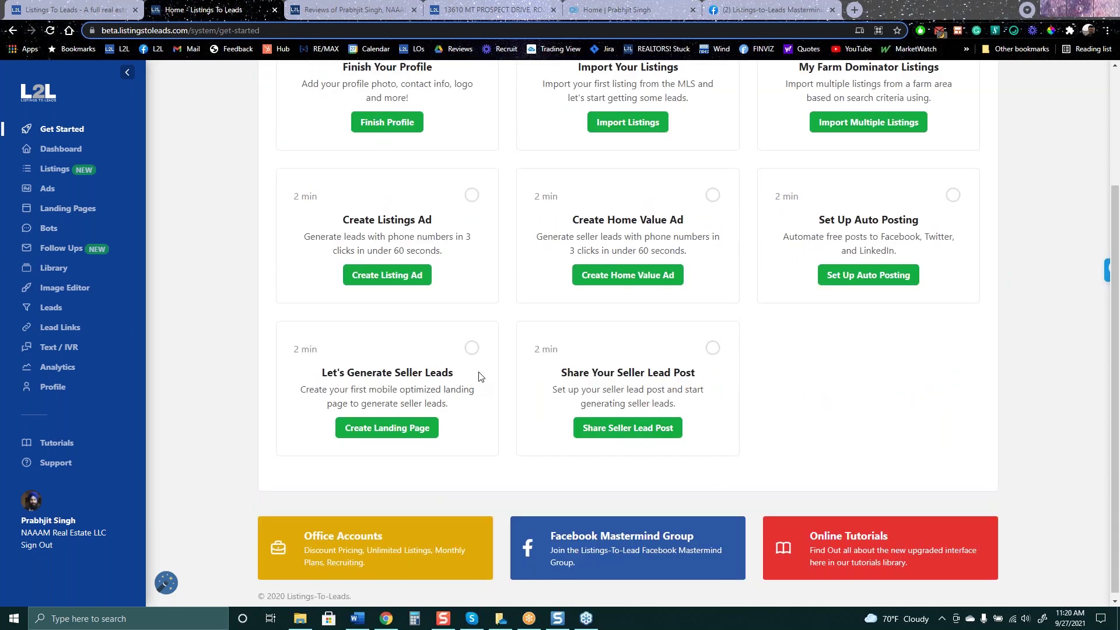
scroll(475, 380, up, 3)
scroll(655, 430, down, 3)
click(52, 196)
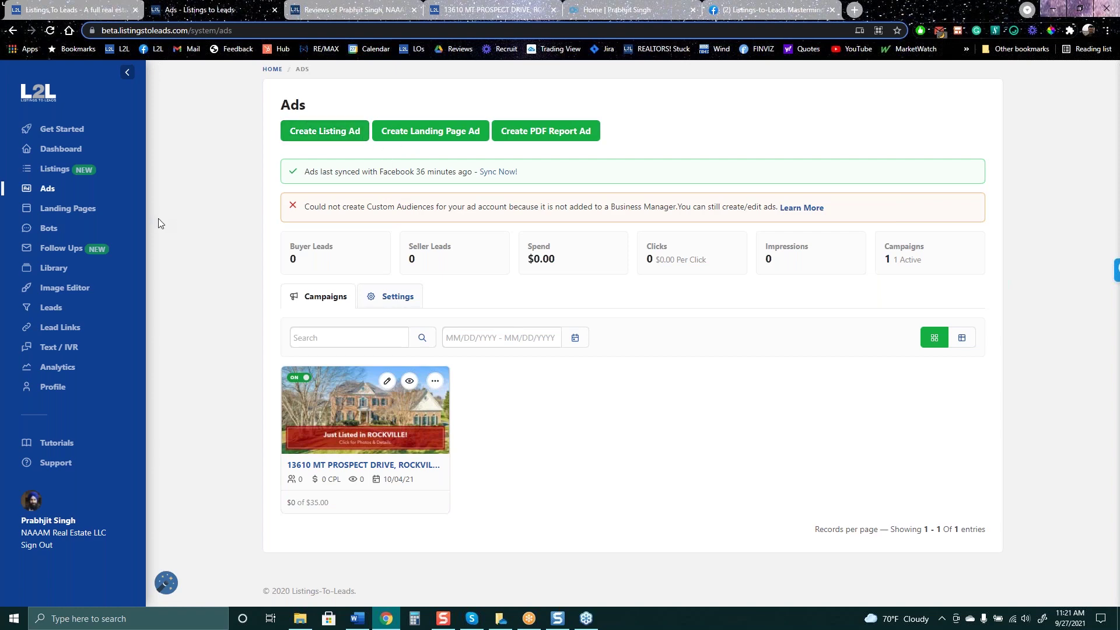
click(65, 174)
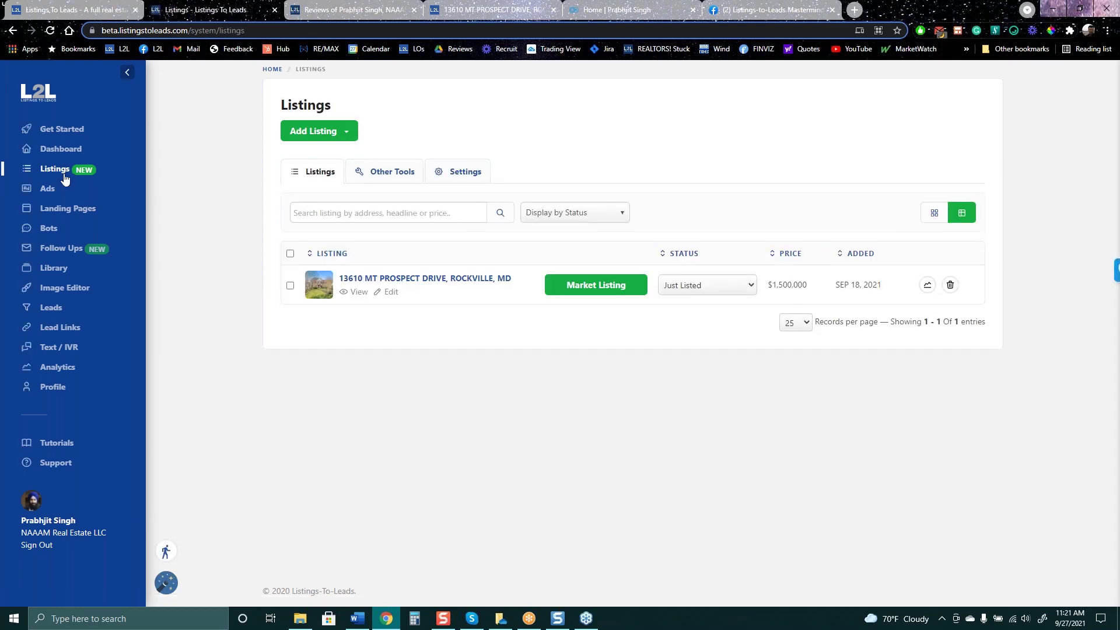
click(599, 288)
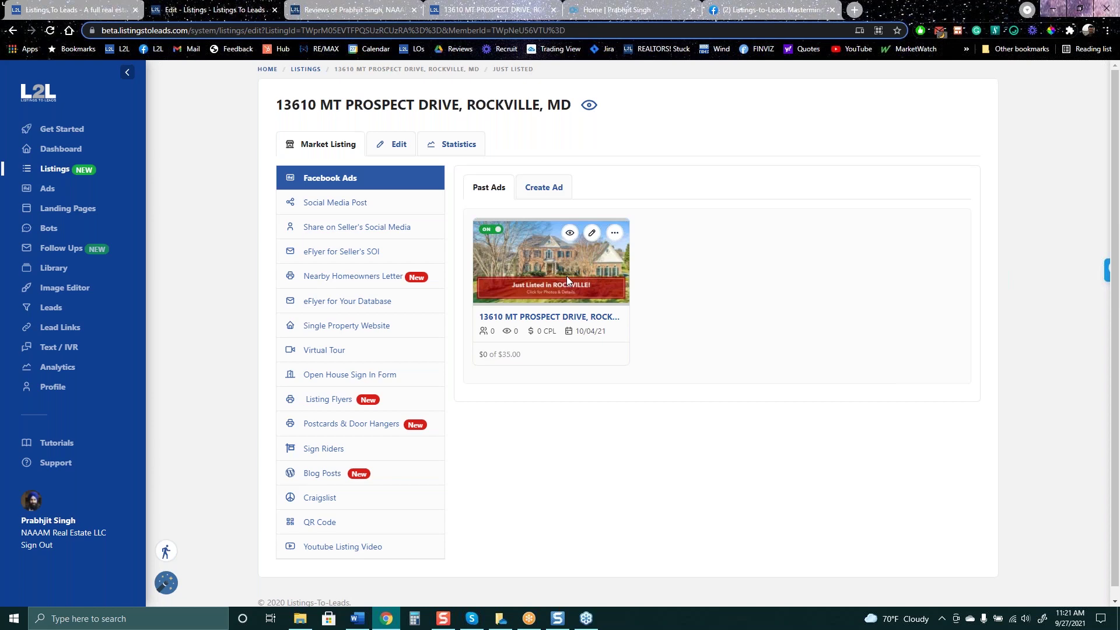
Show Social Media Post options, preview the landing page, and open its Facebook share page
click(341, 204)
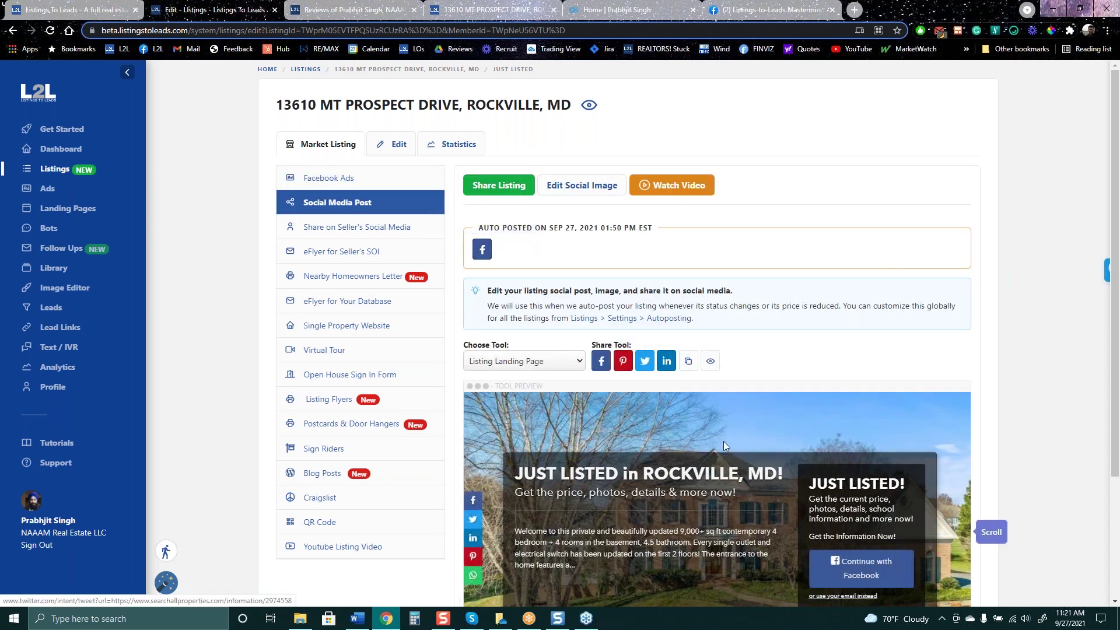
scroll(669, 326, down, 3)
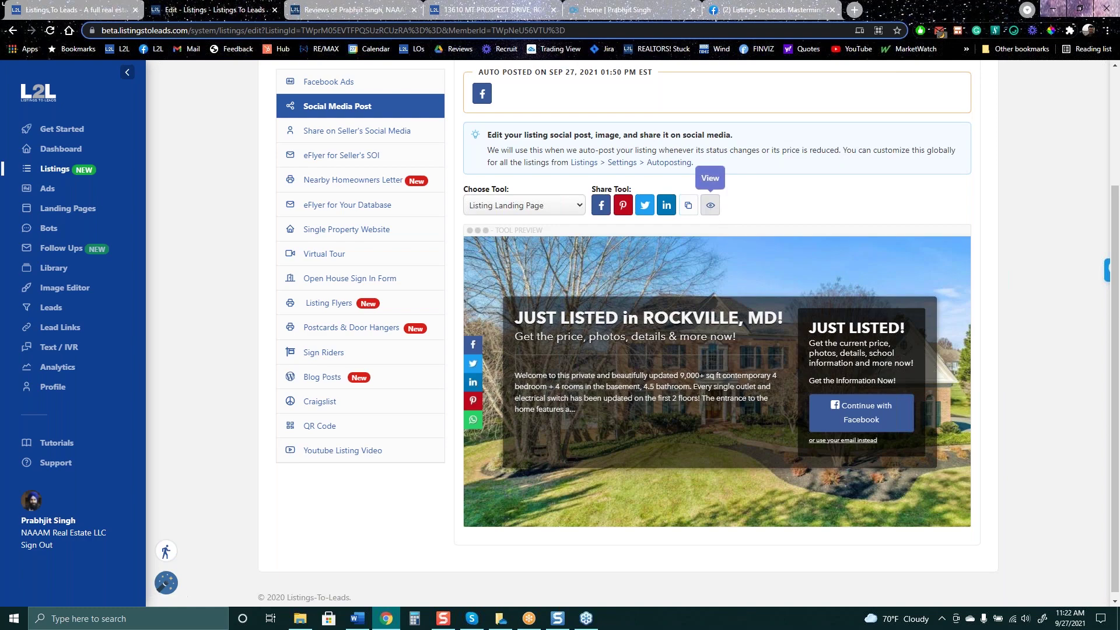
click(710, 206)
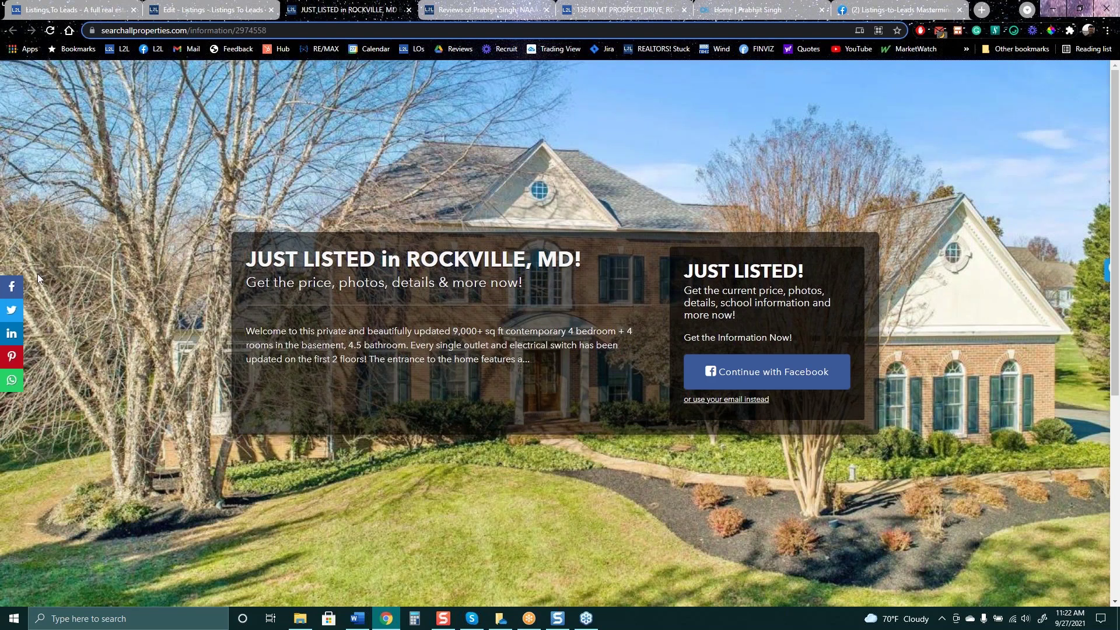
click(11, 286)
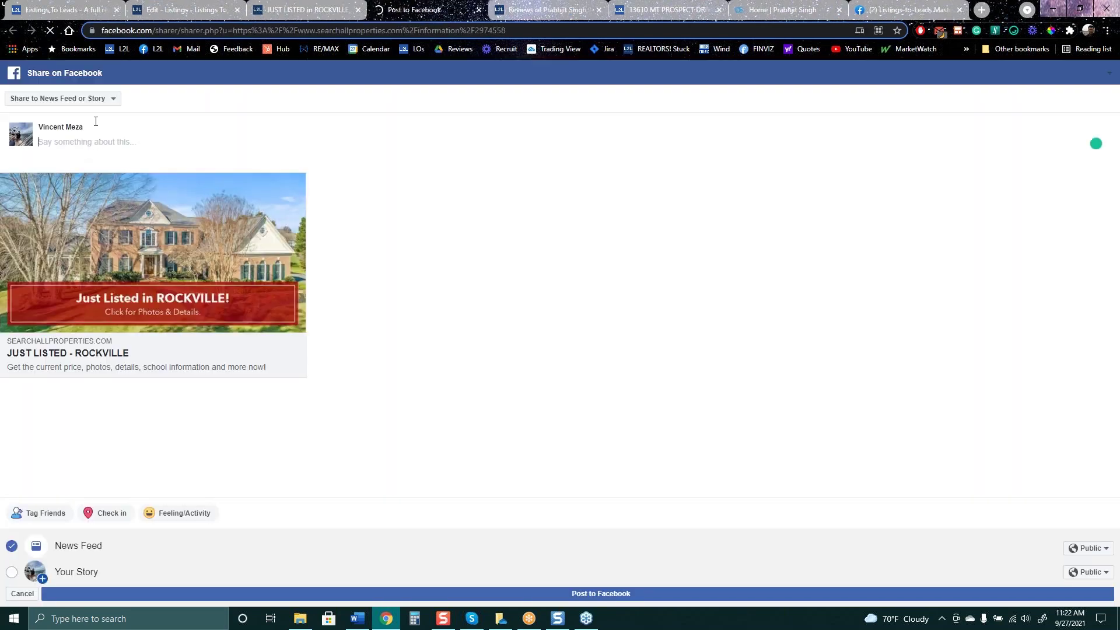
click(111, 99)
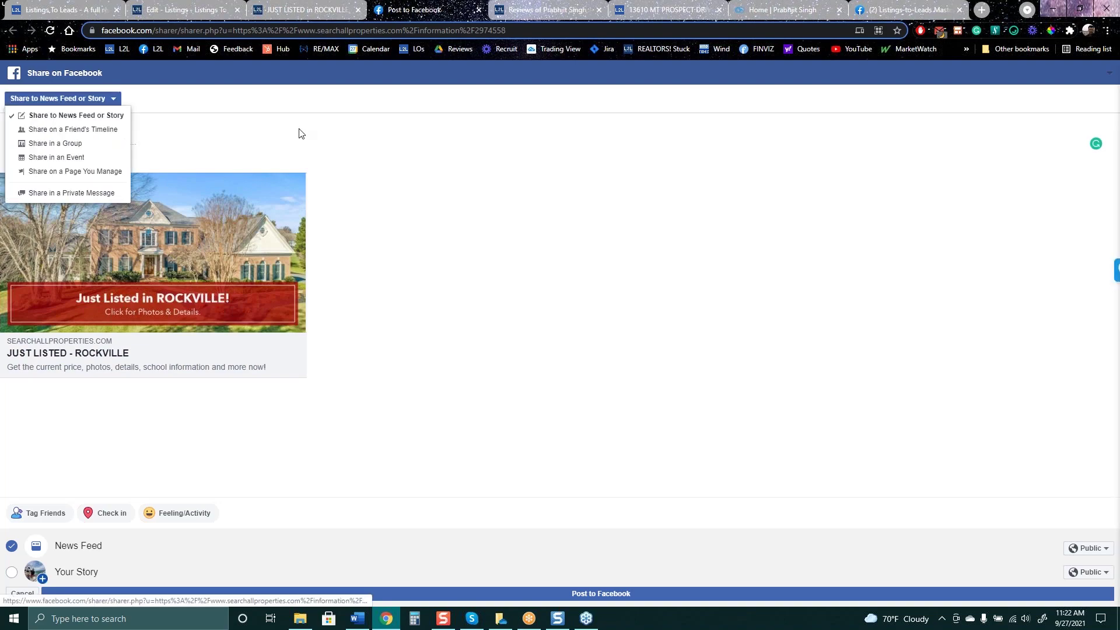
click(285, 16)
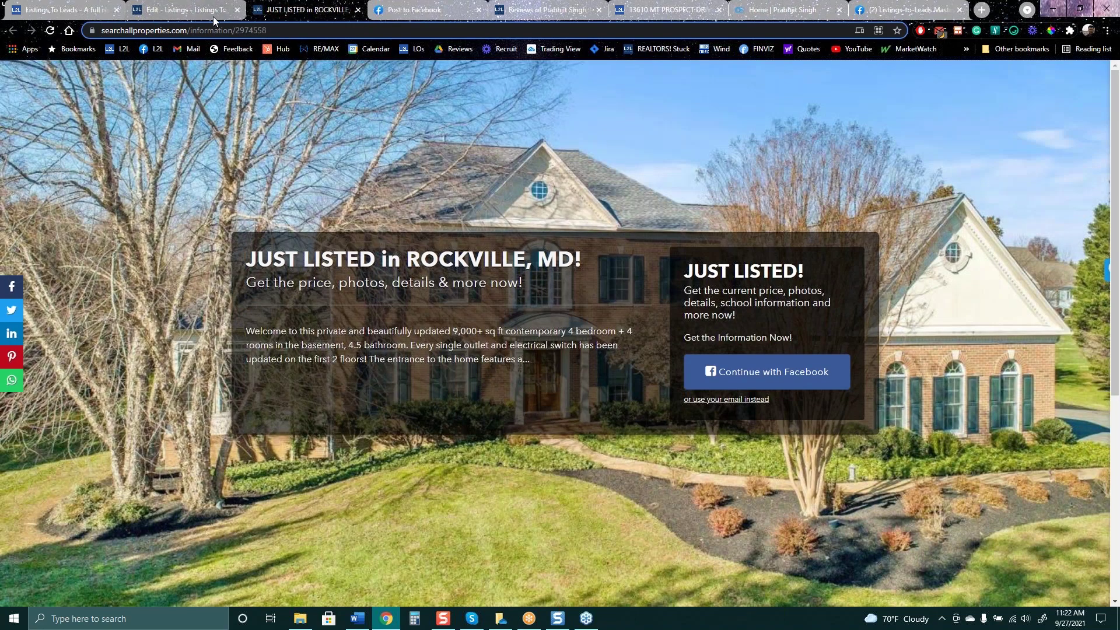
click(208, 10)
scroll(525, 175, up, 4)
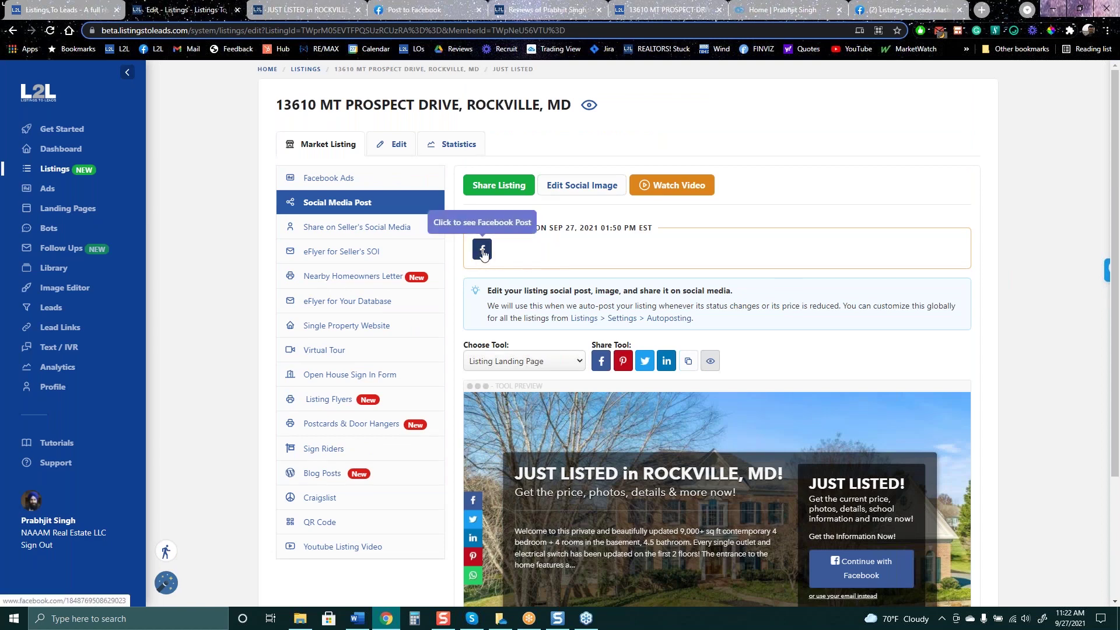
Open the auto-posted 'Just Listed in ROCKVILLE!' Facebook post and its landing page, then return
click(483, 255)
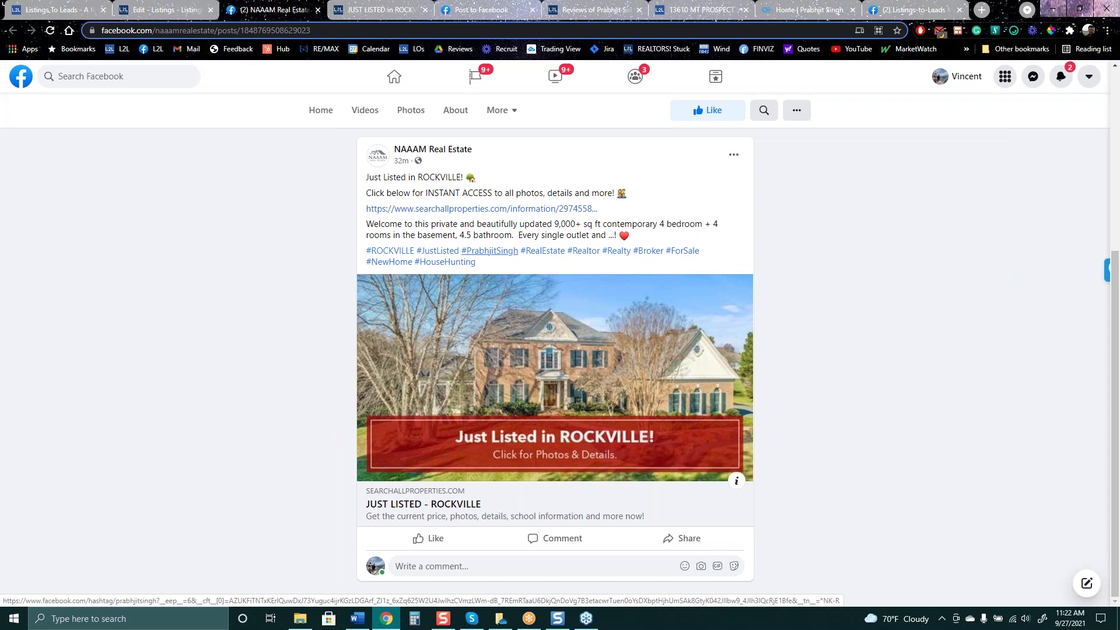
click(612, 361)
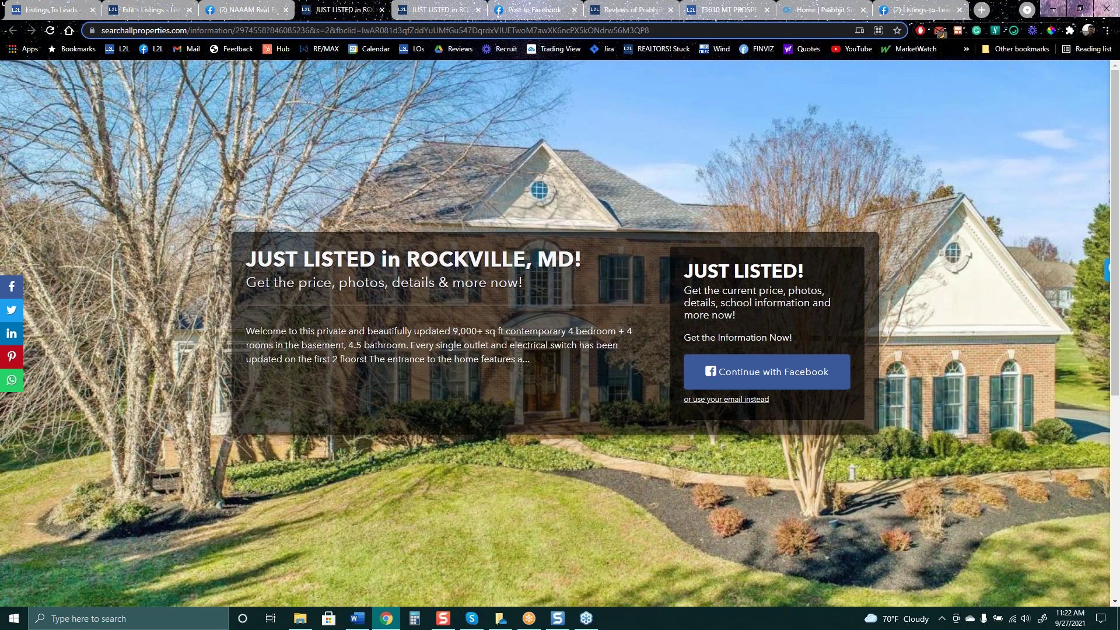
click(381, 10)
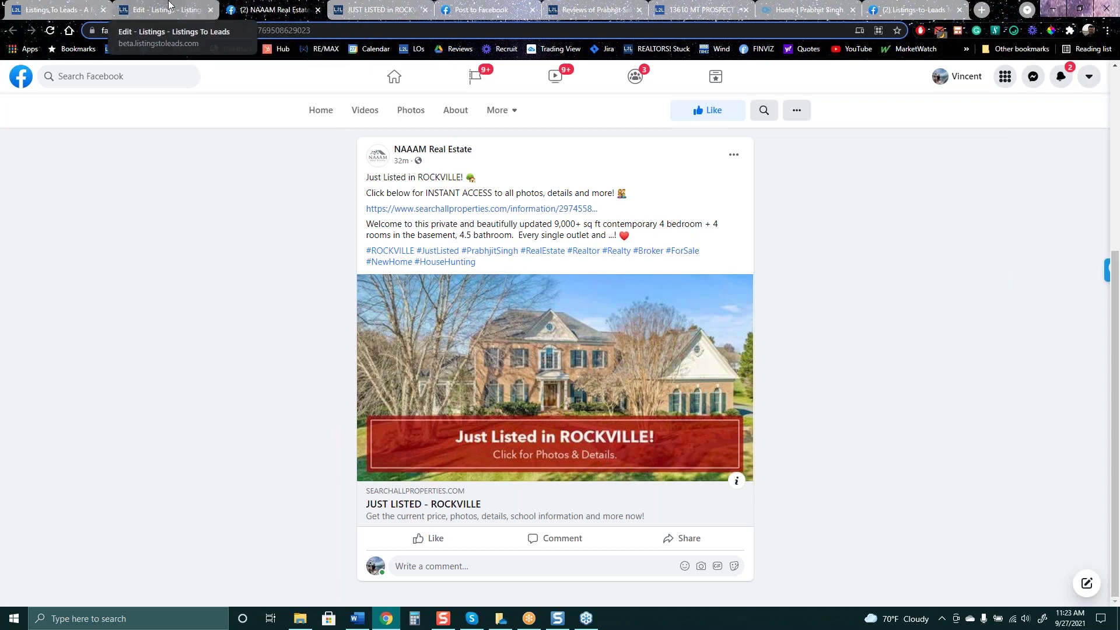
click(168, 5)
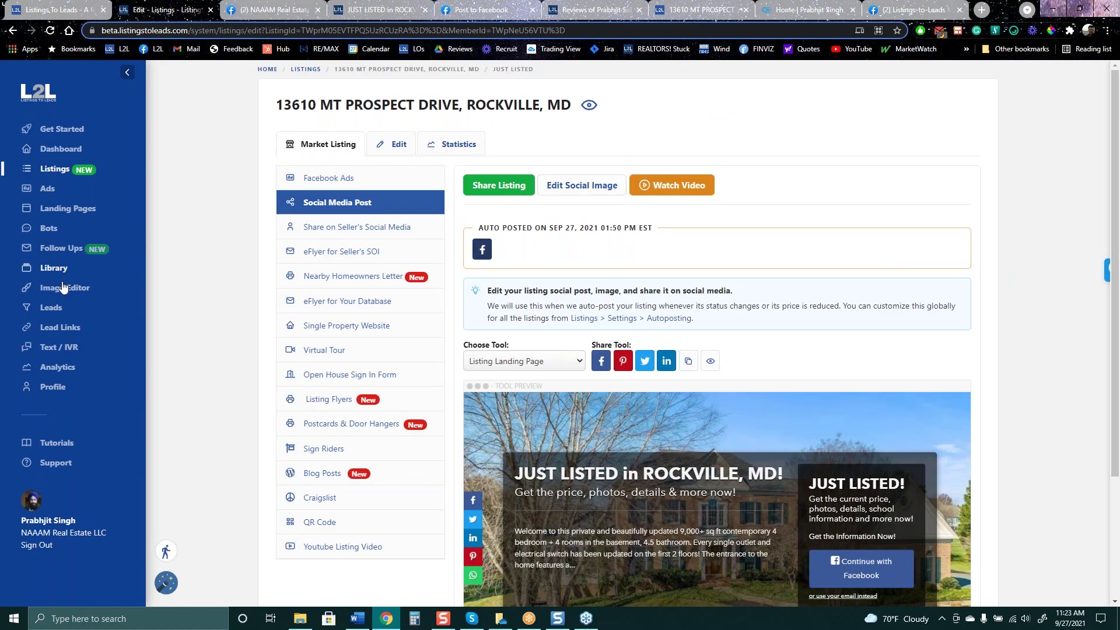
Review the Listings auto-posting ad copy template under Profile, then return to Listings
click(52, 386)
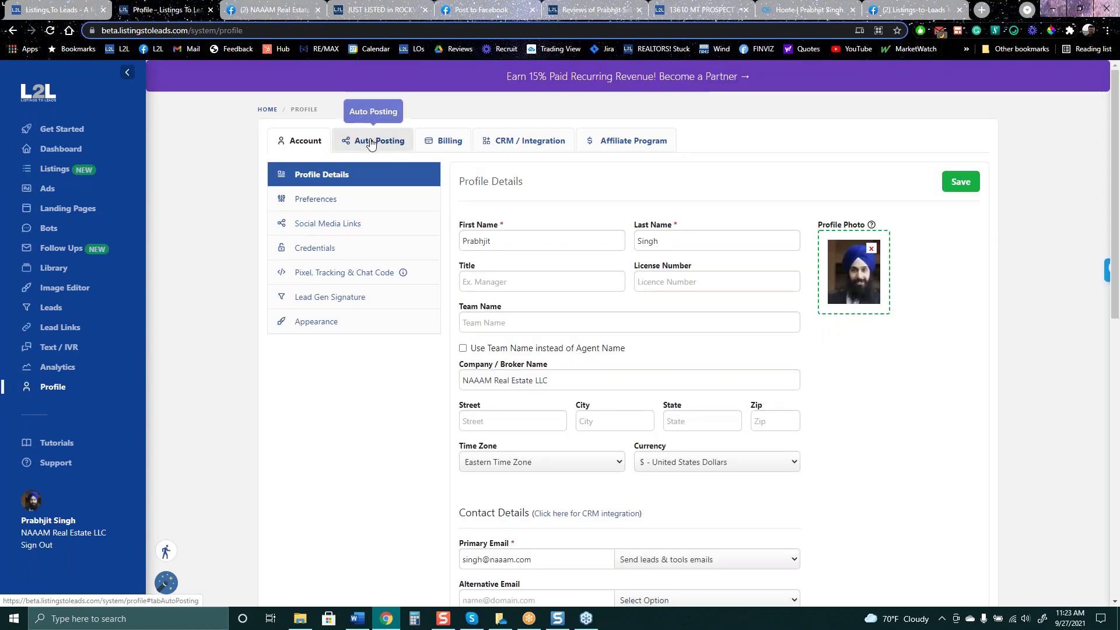
click(376, 143)
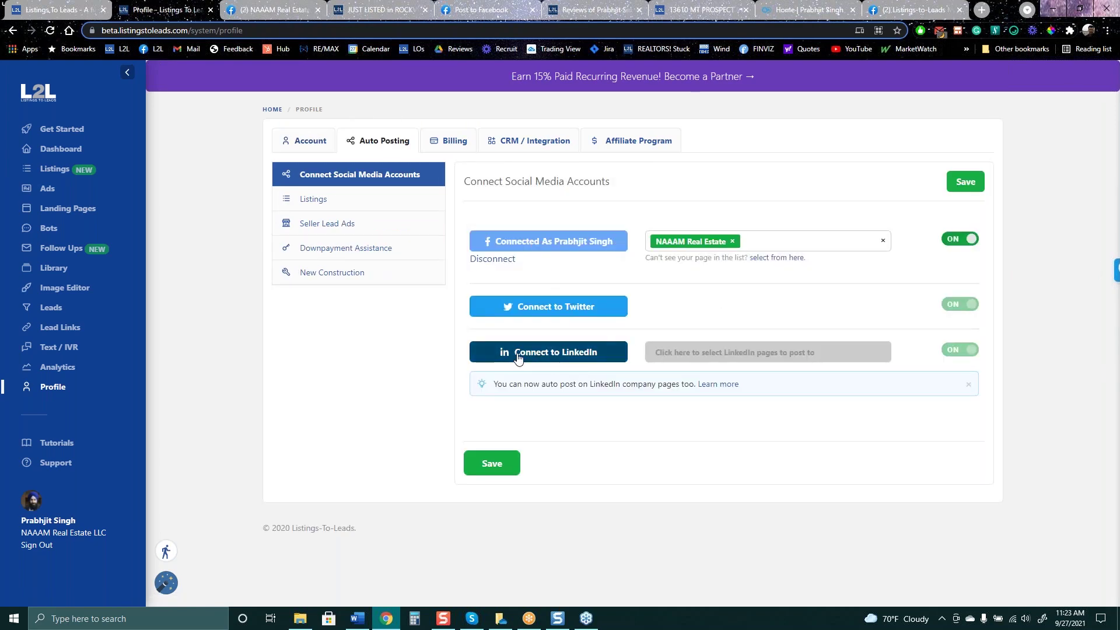
click(374, 201)
scroll(892, 236, down, 2)
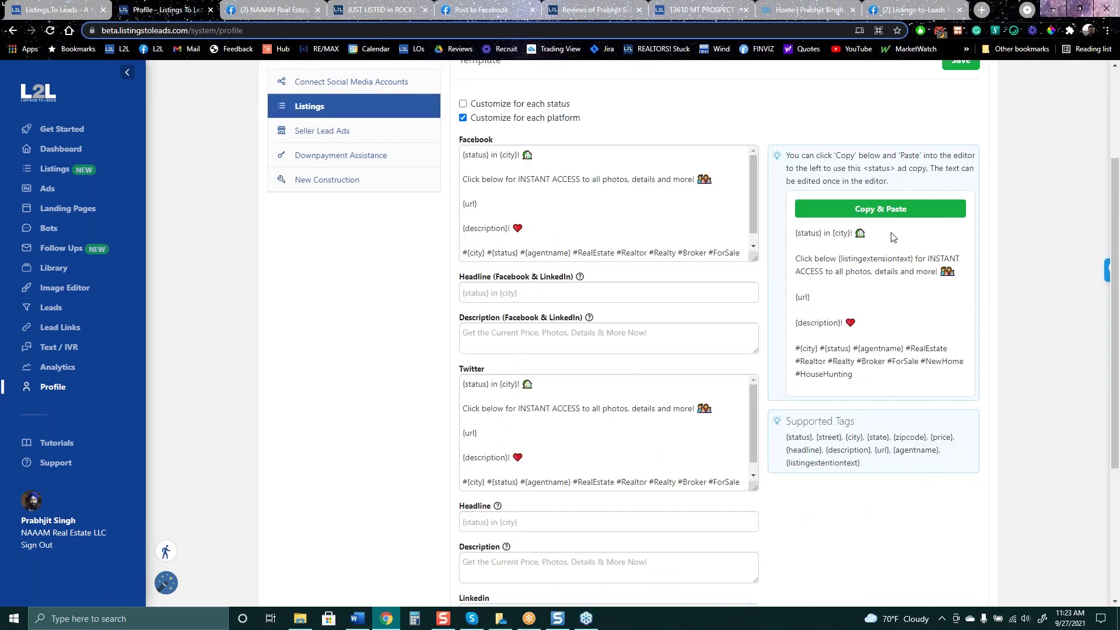
drag(803, 233, 891, 339)
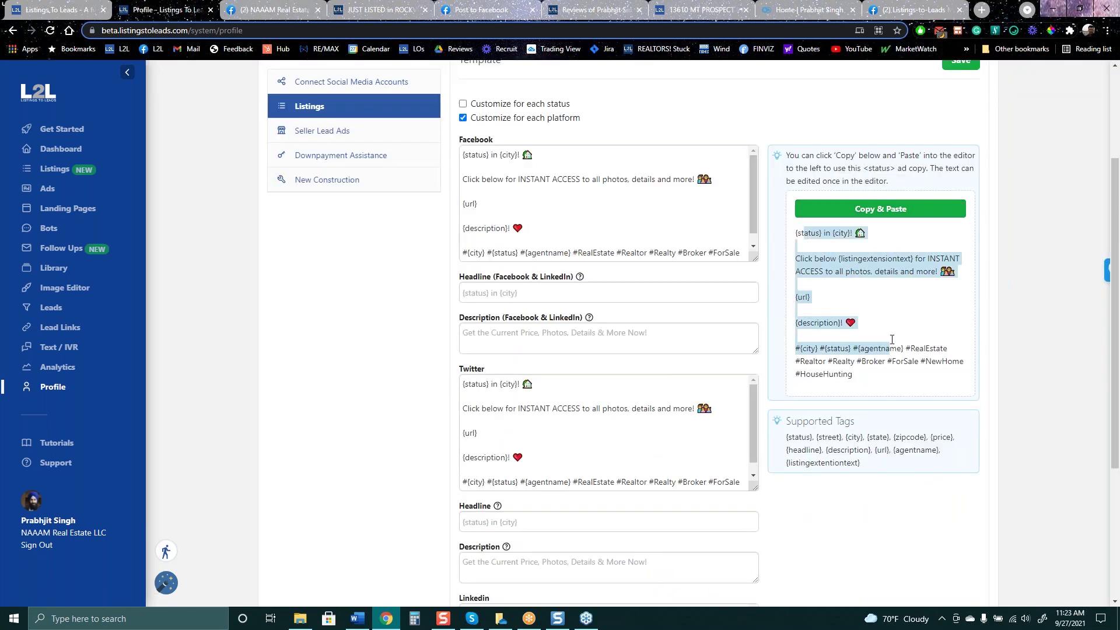
drag(565, 169, 729, 268)
scroll(977, 238, up, 3)
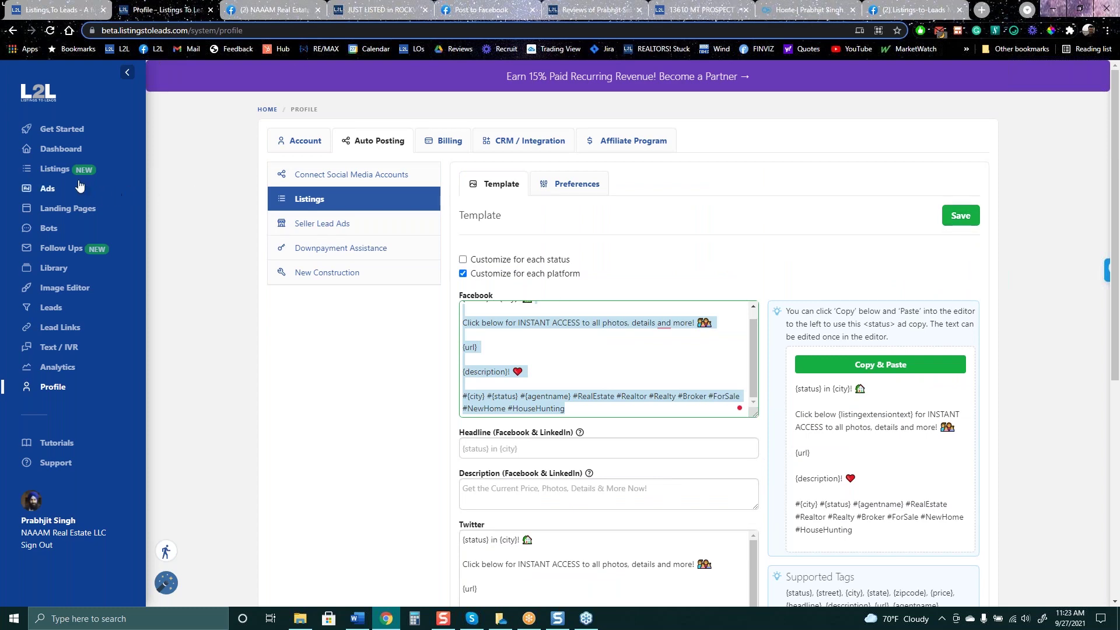
click(59, 170)
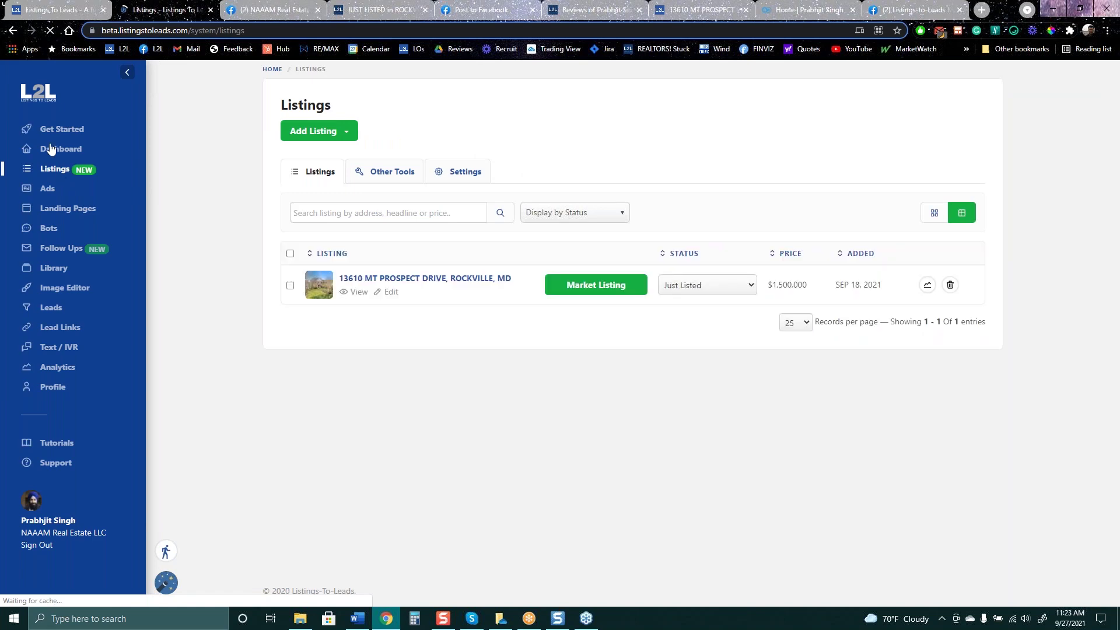
click(598, 285)
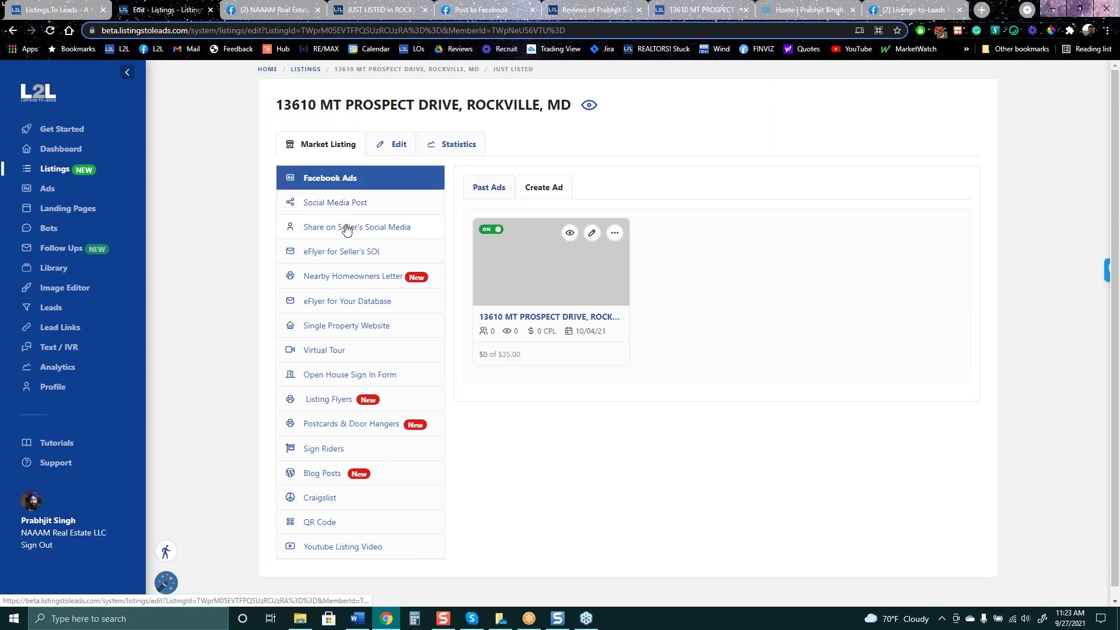
click(342, 230)
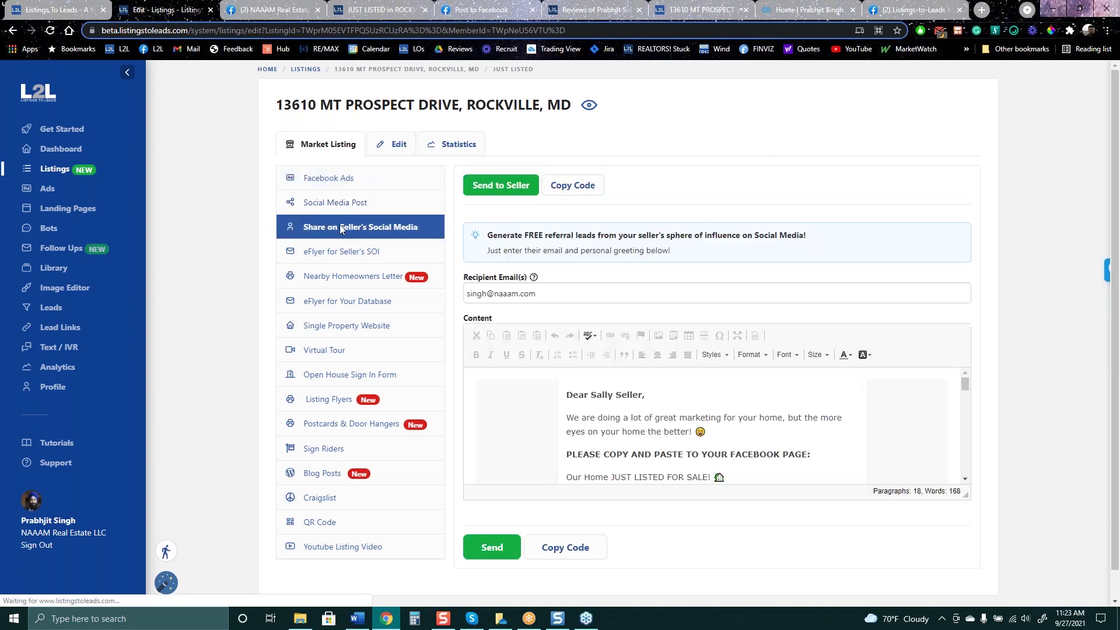
scroll(896, 286, down, 1)
scroll(753, 412, down, 3)
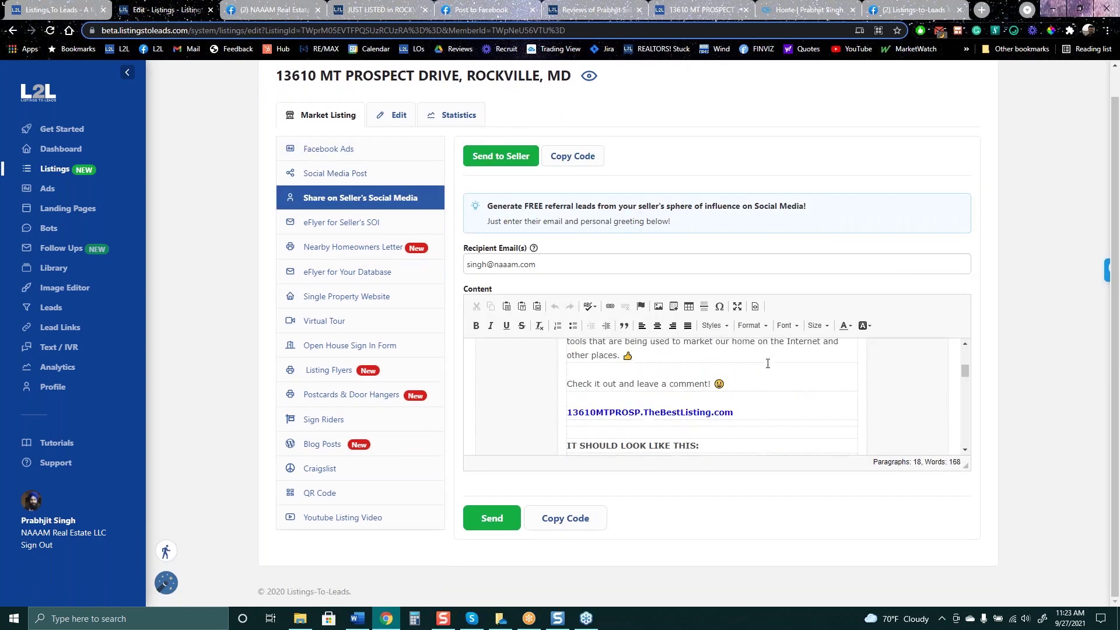
drag(749, 411, 657, 388)
scroll(647, 376, down, 3)
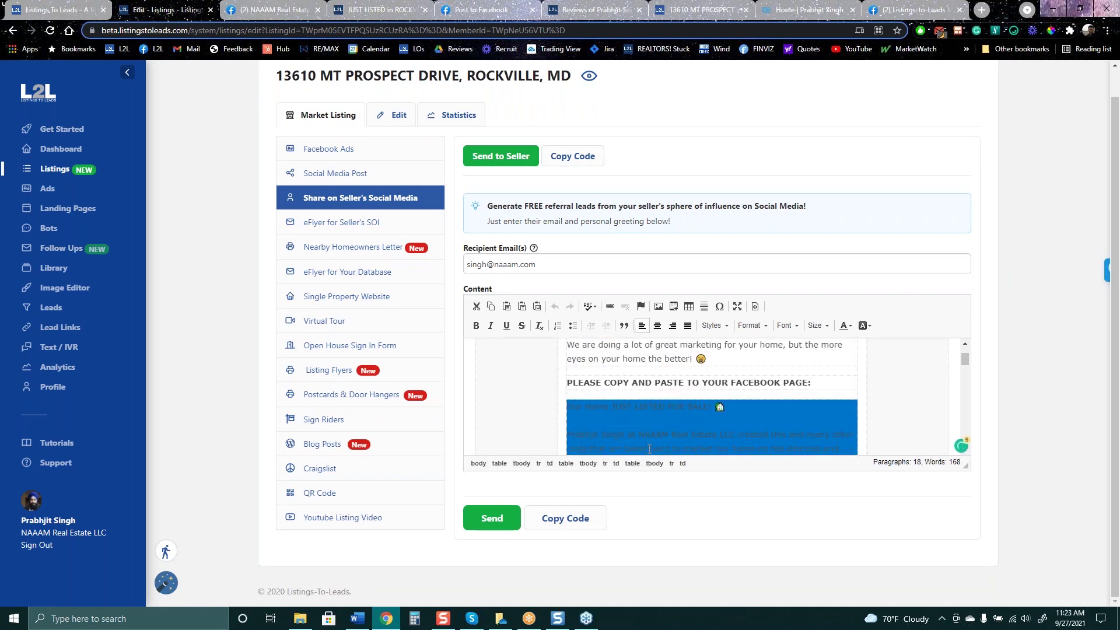
drag(630, 344, 631, 420)
right_click(630, 432)
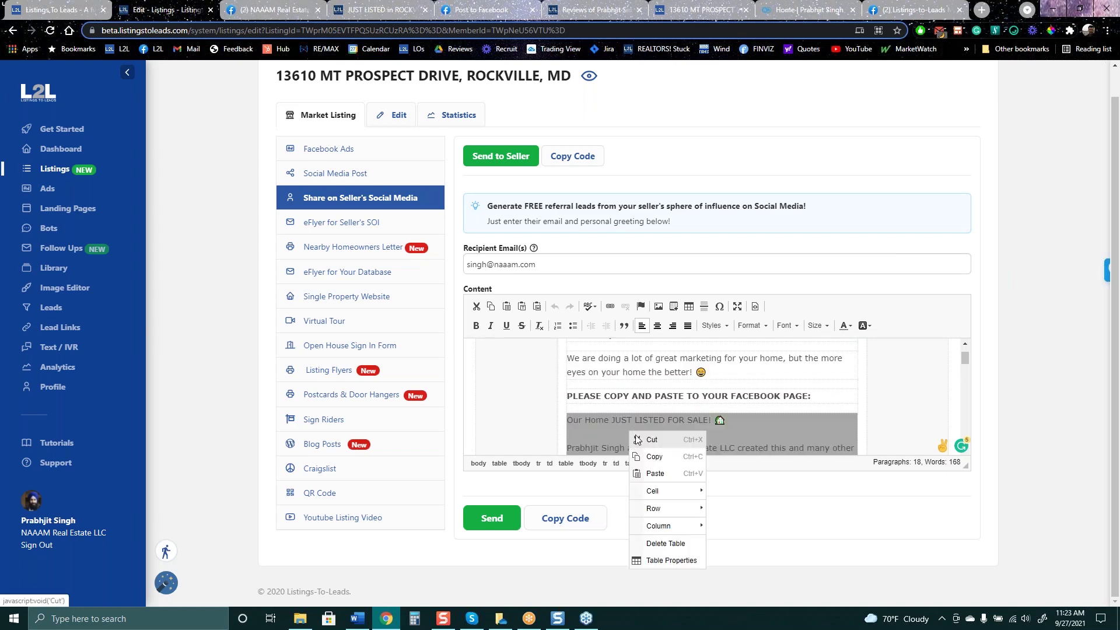
click(648, 458)
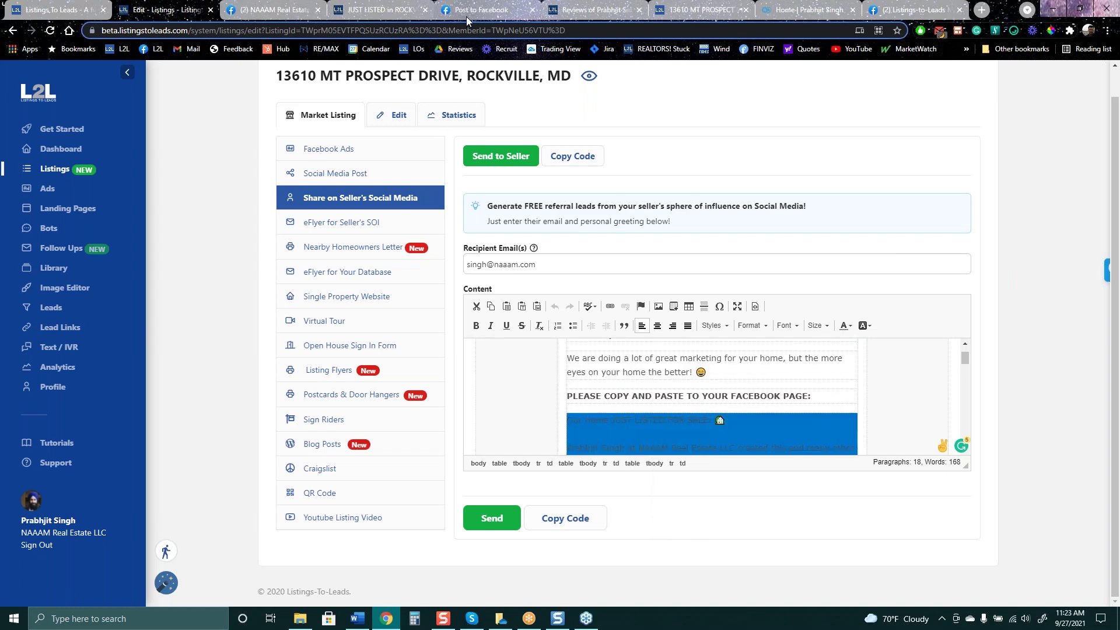
click(467, 16)
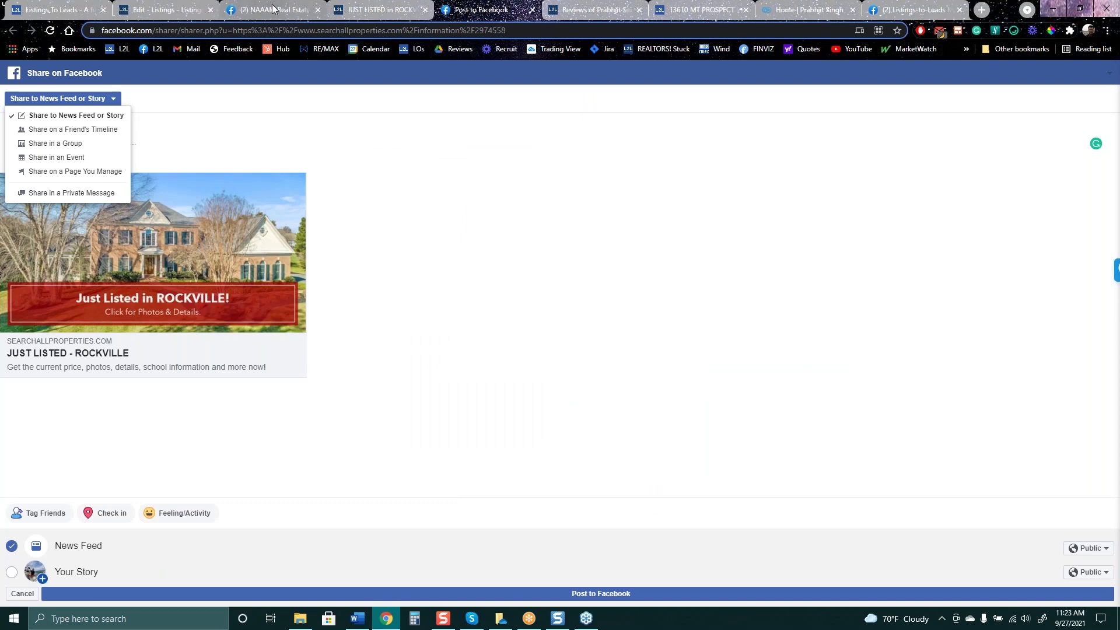
Go to the personal Facebook profile and start a new post
click(274, 10)
click(957, 76)
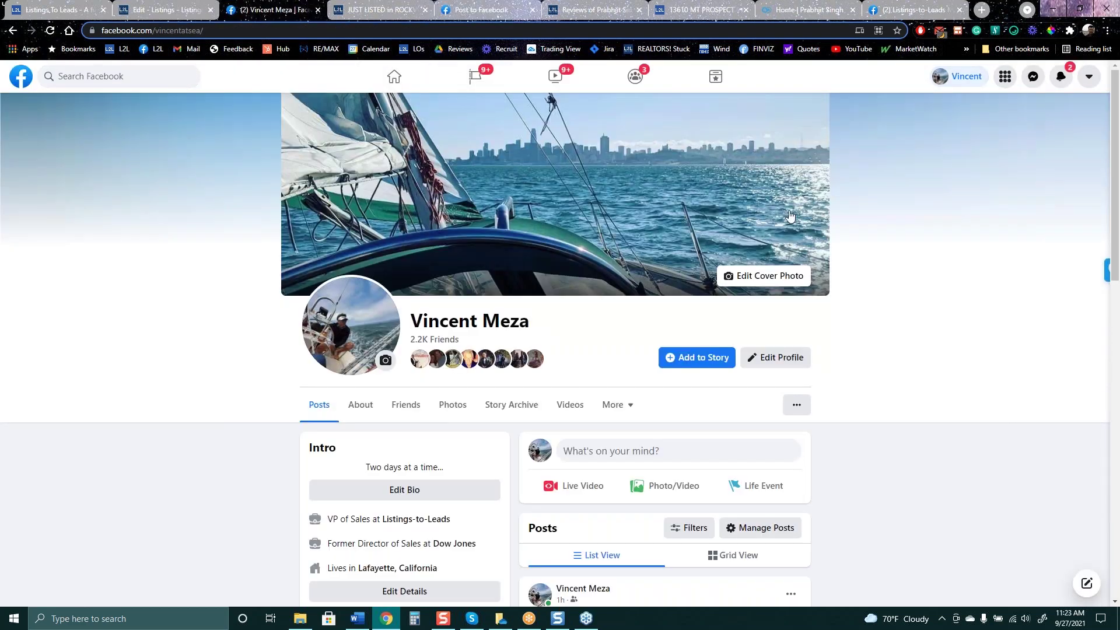
scroll(539, 289, down, 3)
scroll(539, 290, down, 2)
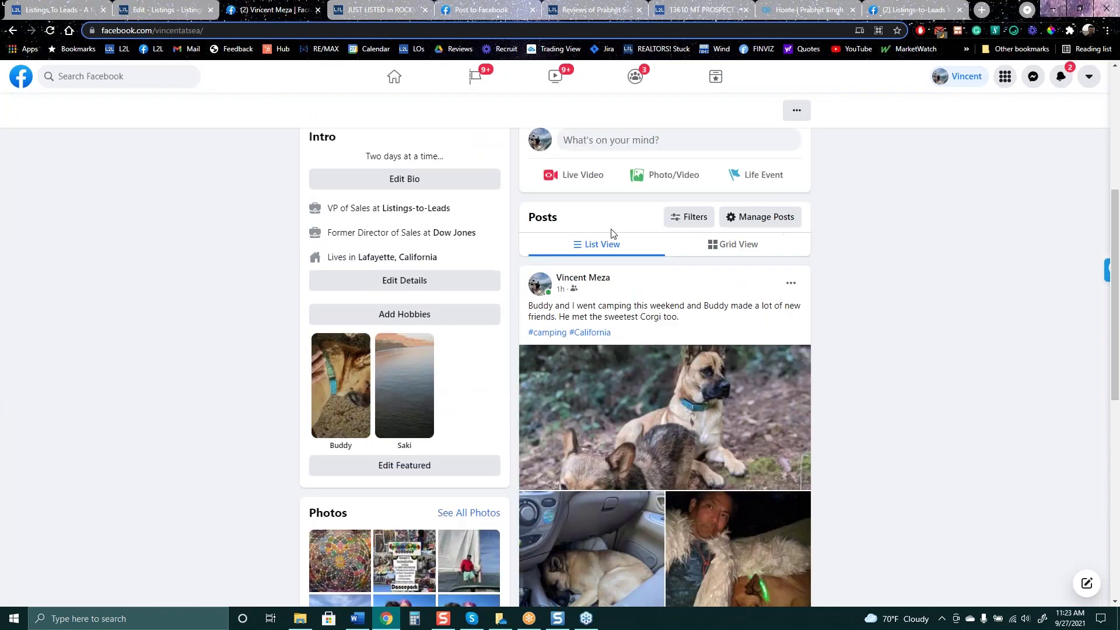
click(593, 138)
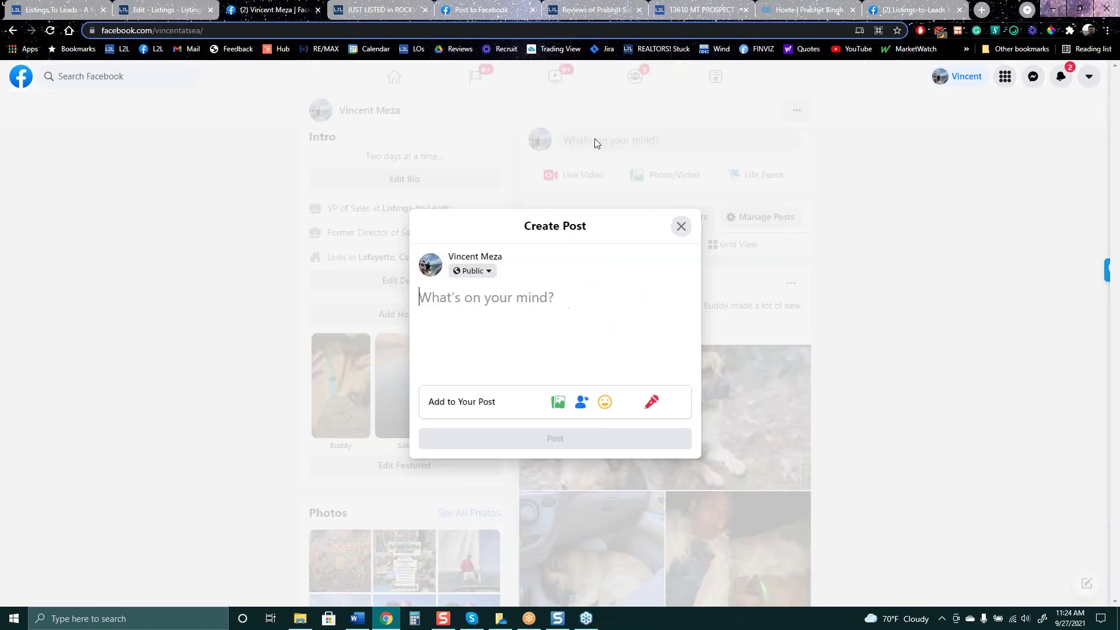
right_click(418, 293)
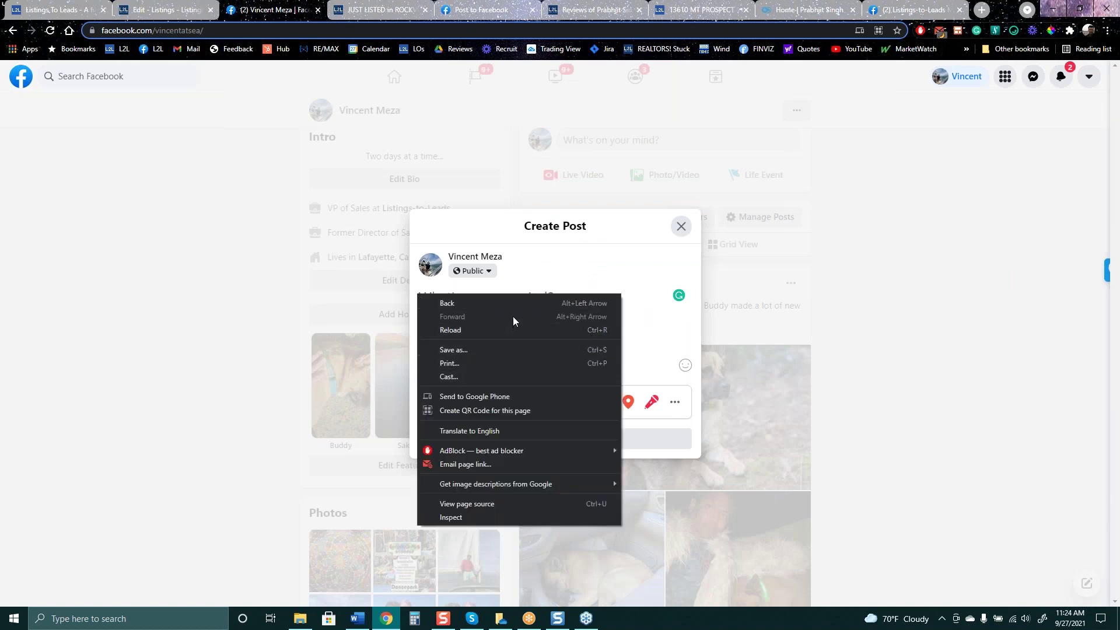
Paste the JUST LISTED FOR SALE announcement with the listing link on its own line, and publish it
click(582, 300)
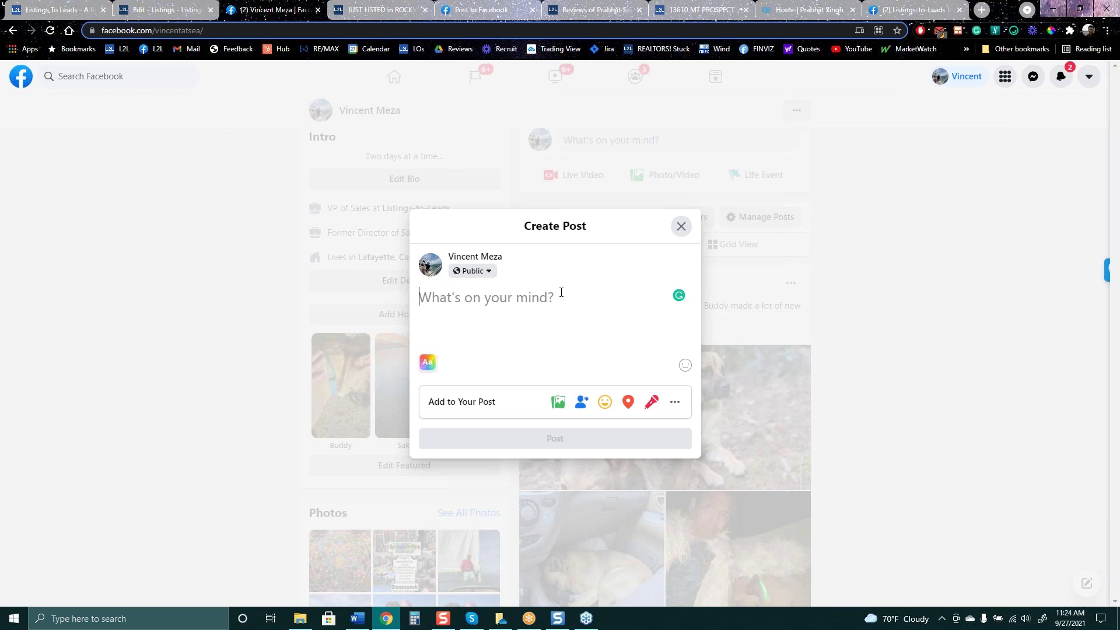
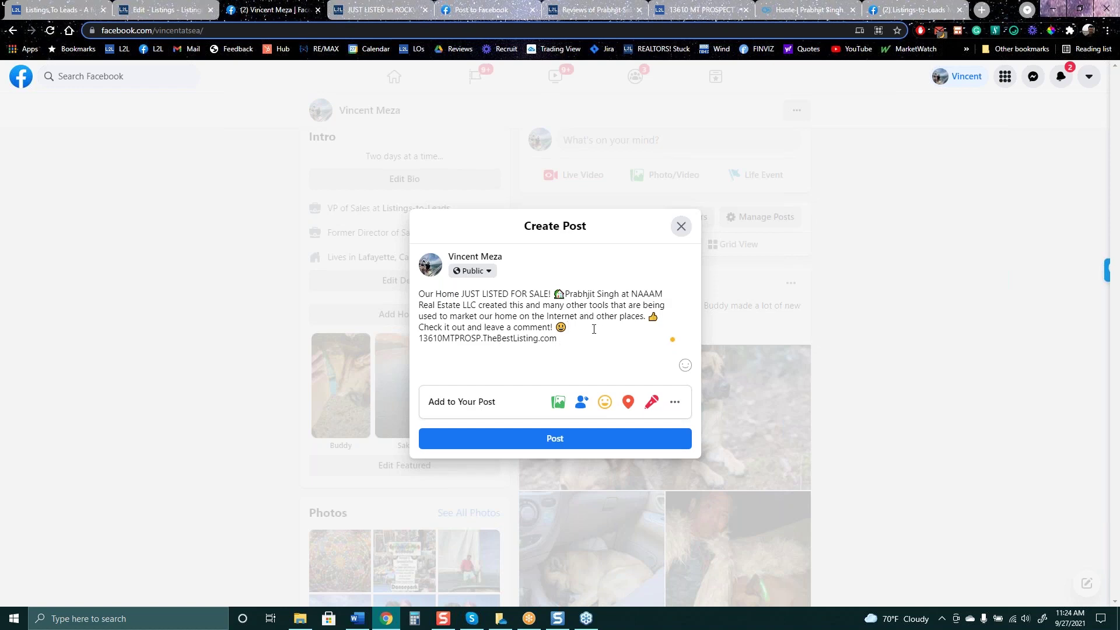
key(Return)
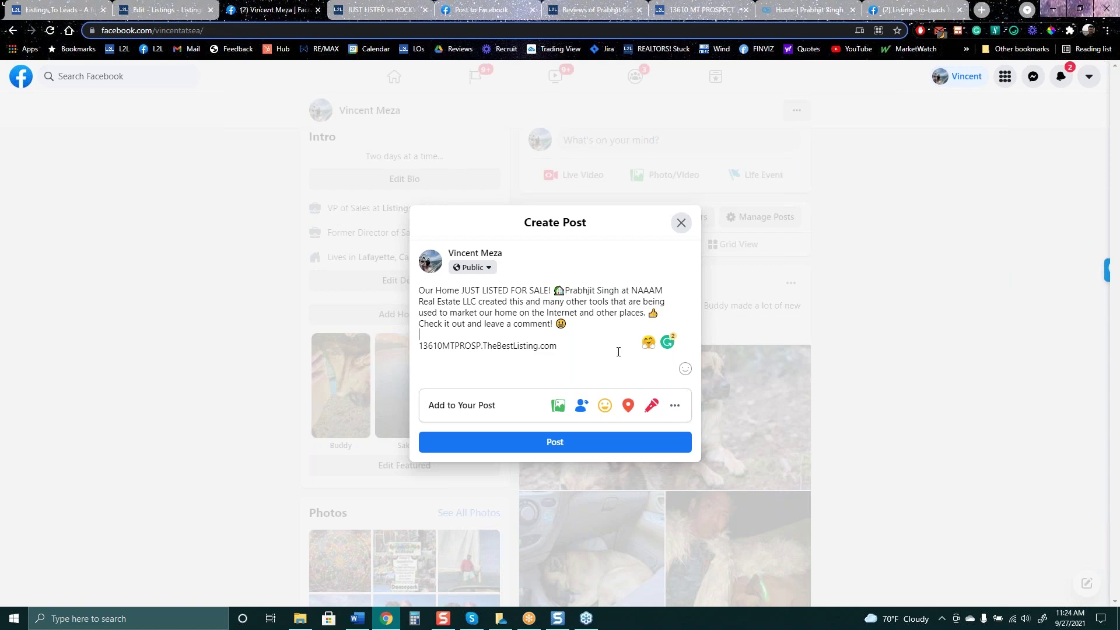
click(572, 454)
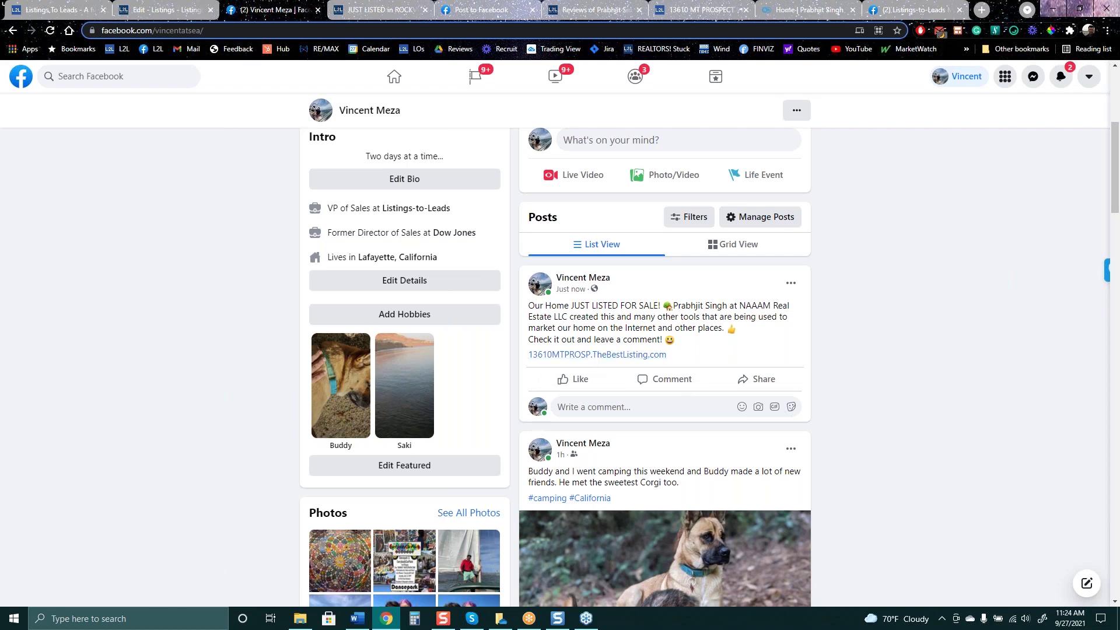
Follow the post's link to check the listing page and its property video
click(596, 356)
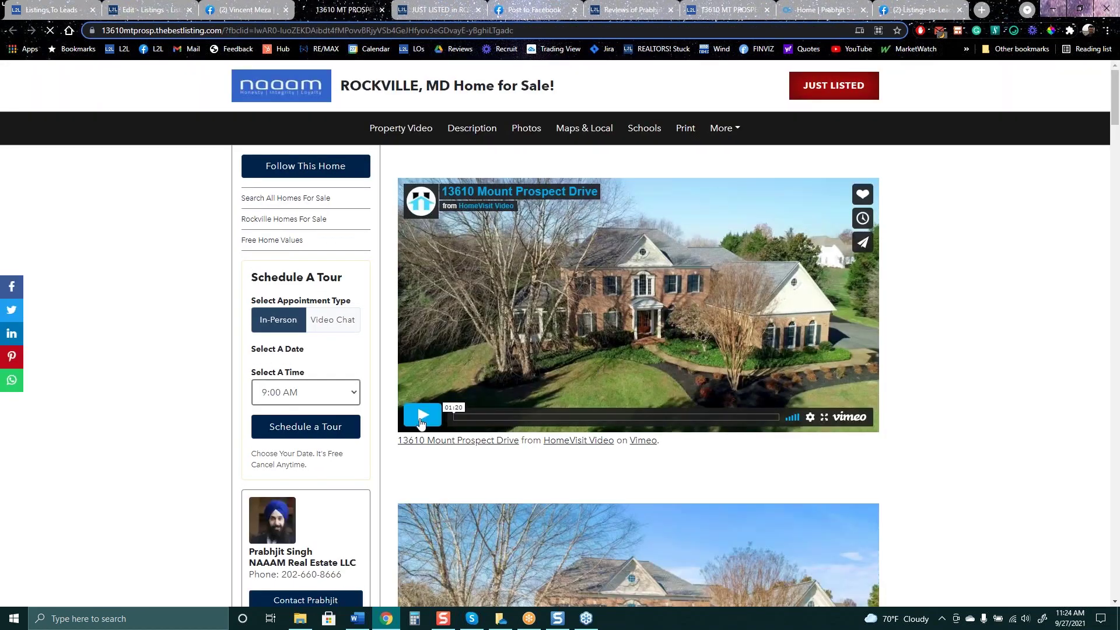
click(421, 423)
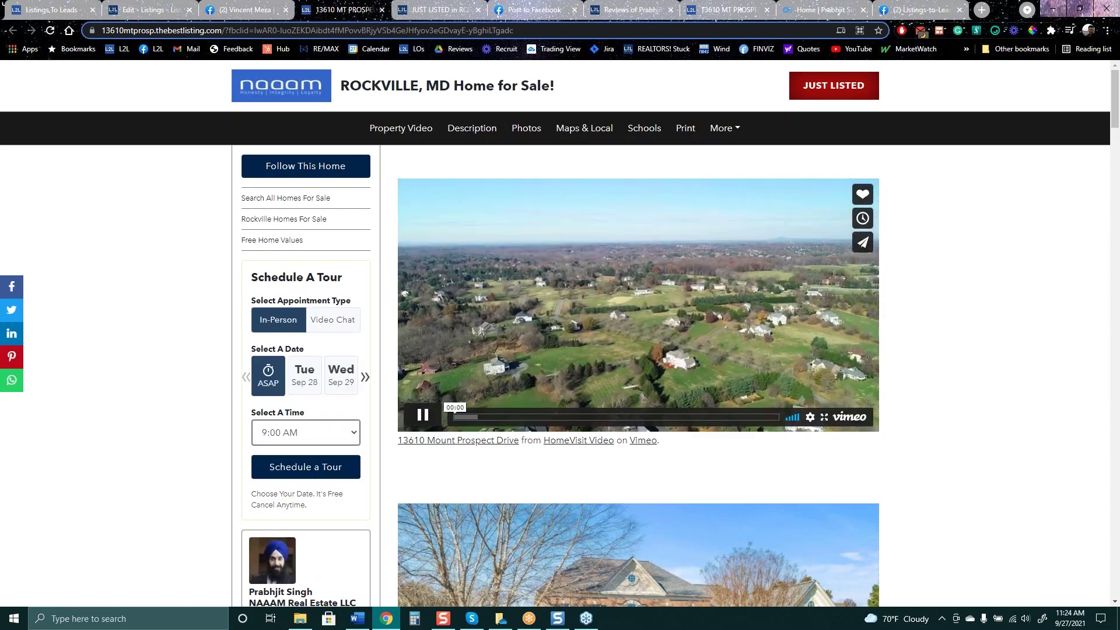
scroll(338, 356, down, 3)
scroll(303, 233, up, 2)
key(space)
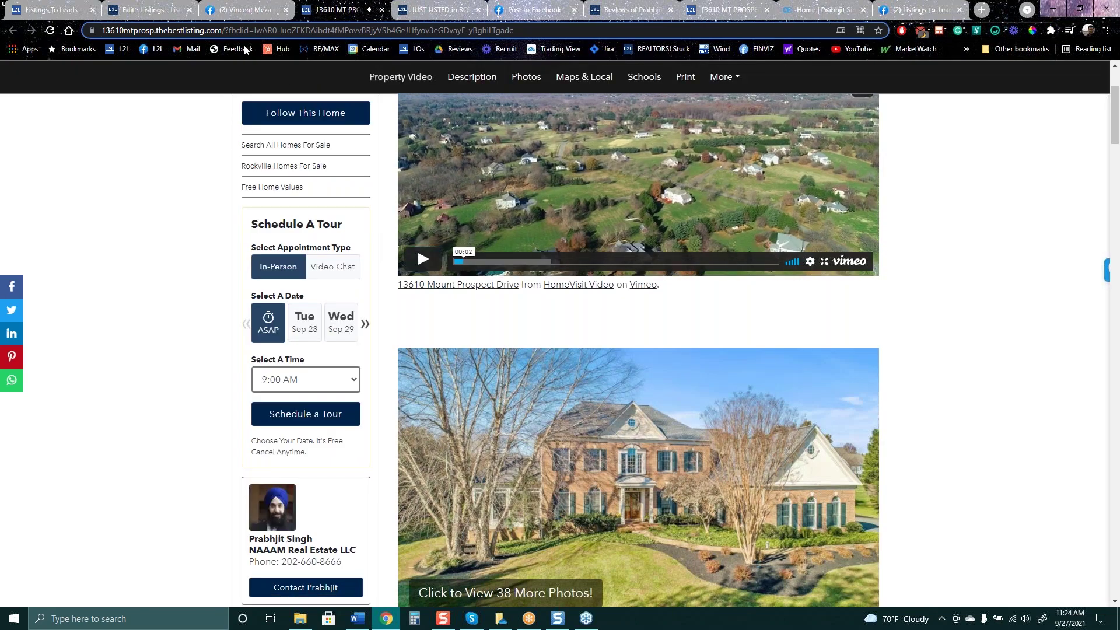
click(236, 8)
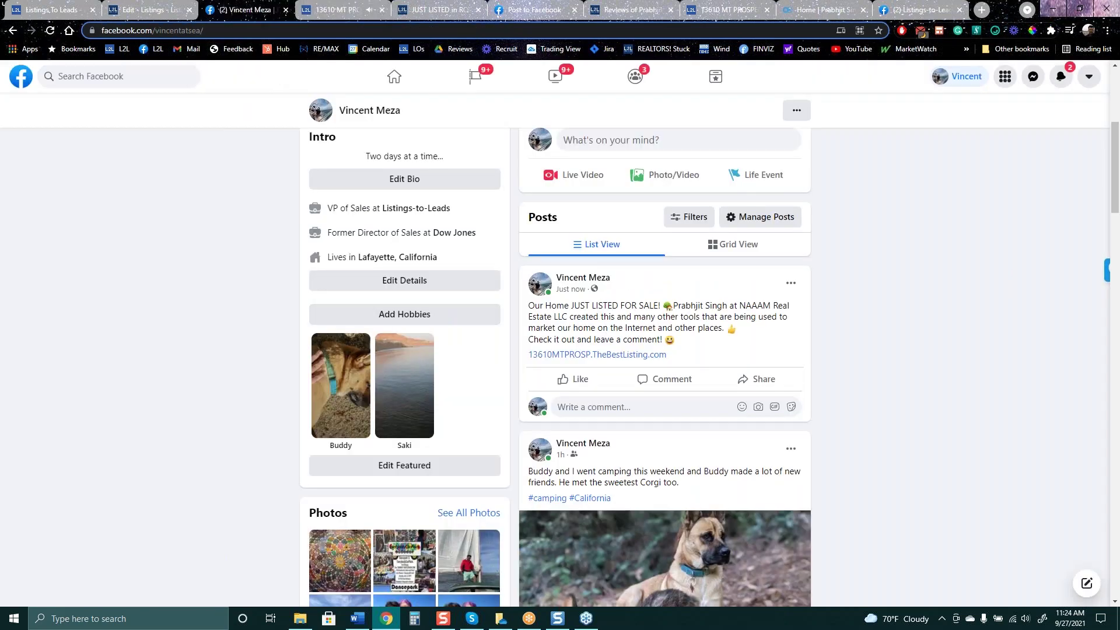
Move the new listing post to the trash
scroll(555, 341, up, 3)
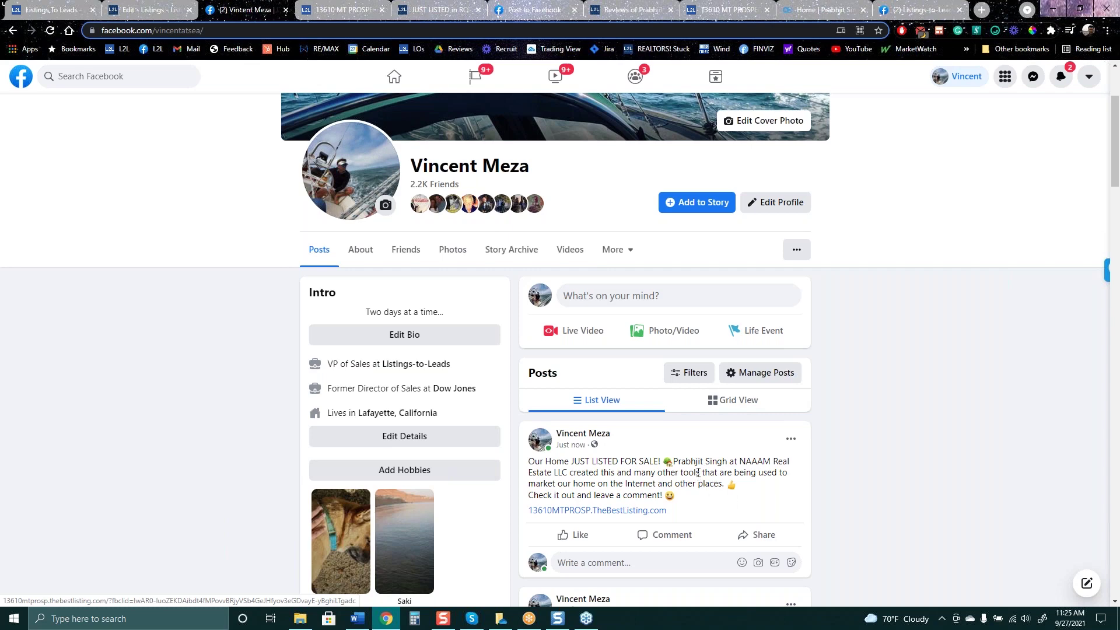
click(791, 439)
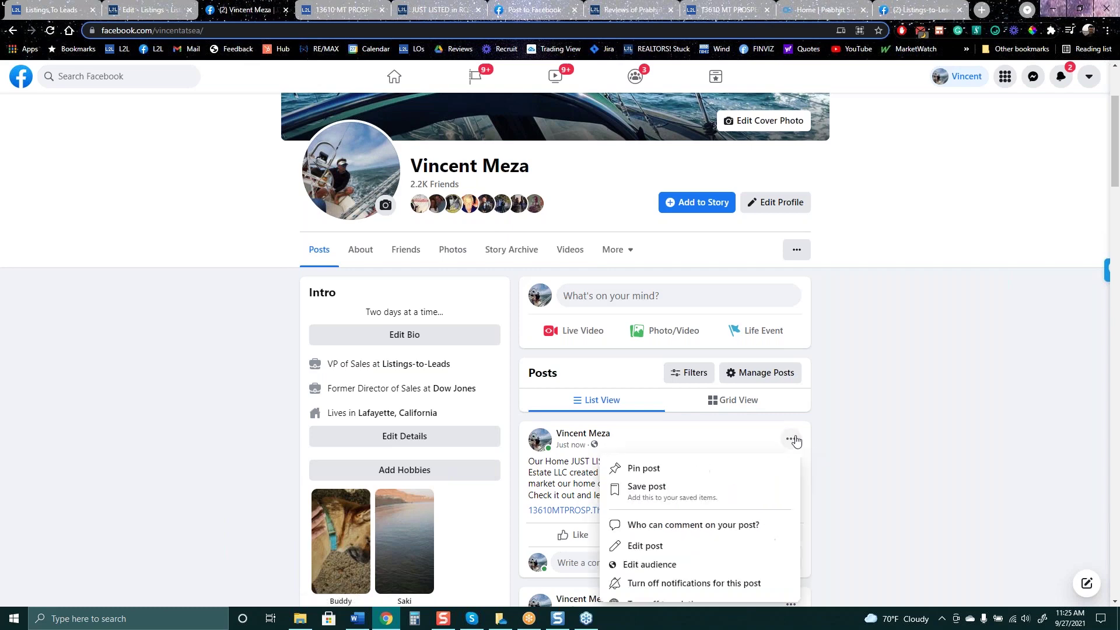
scroll(677, 542, down, 3)
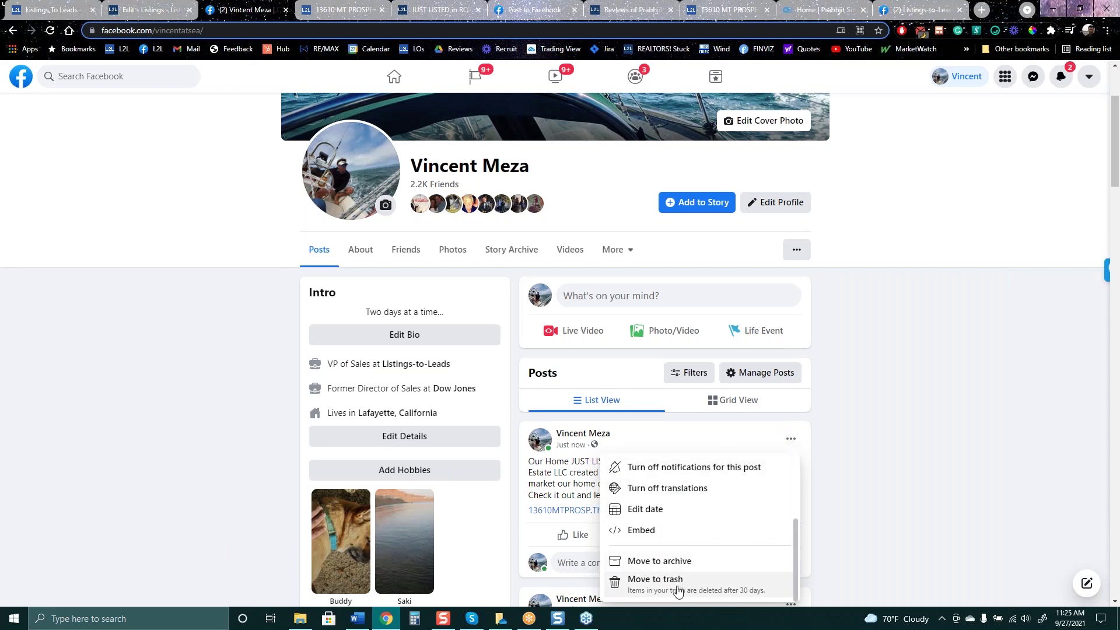
click(676, 587)
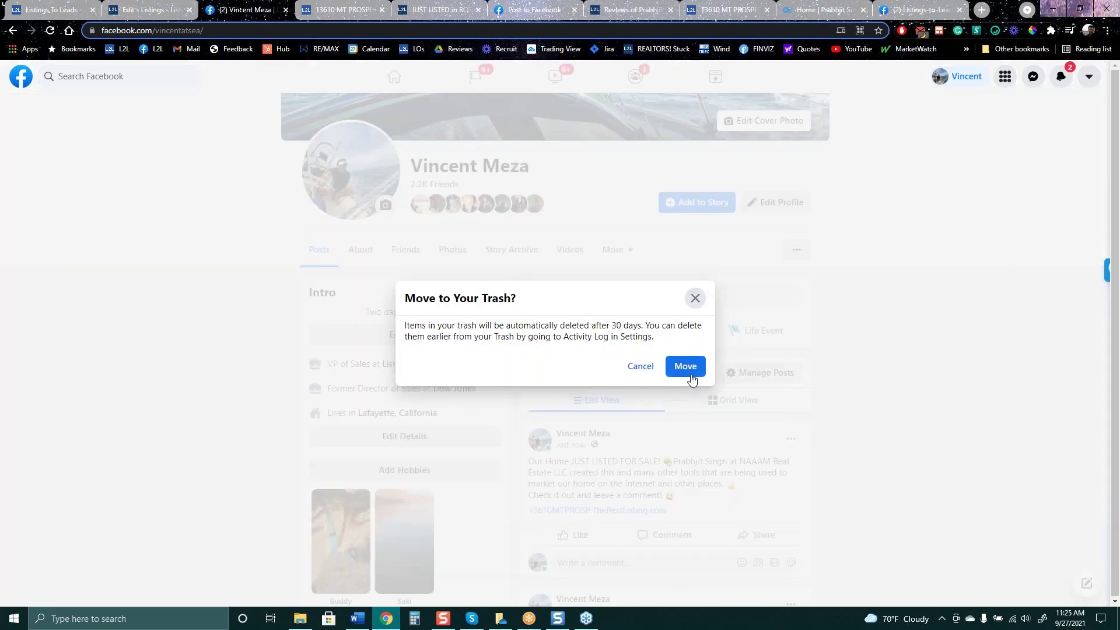
click(686, 366)
Review the Rockville JUST LISTED landing page, listing page and free home values page, then return to the editor
click(140, 5)
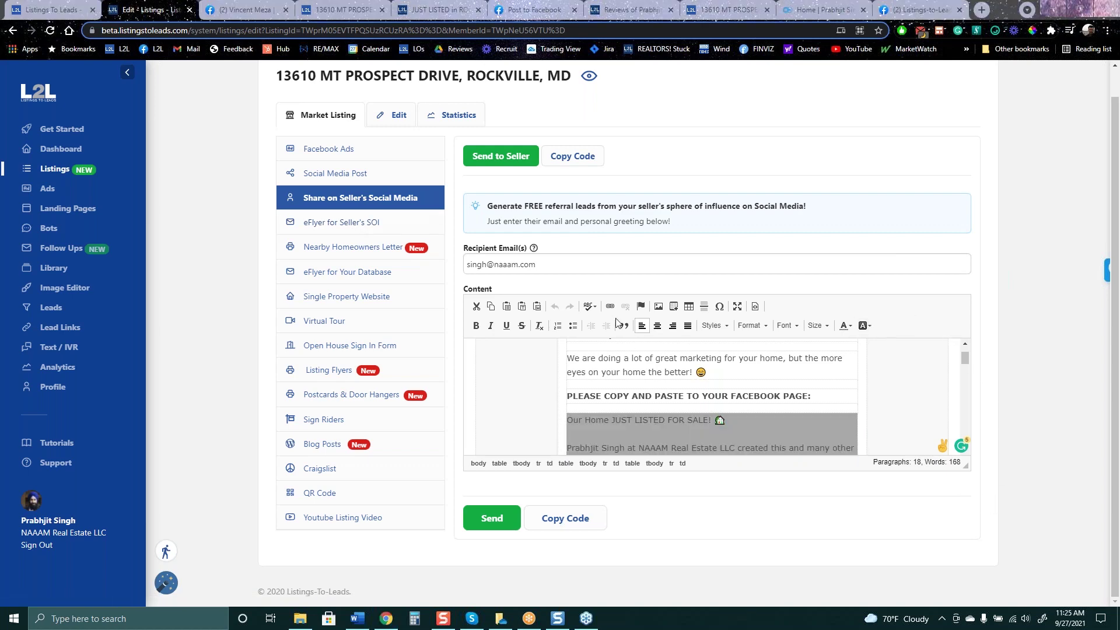
click(410, 7)
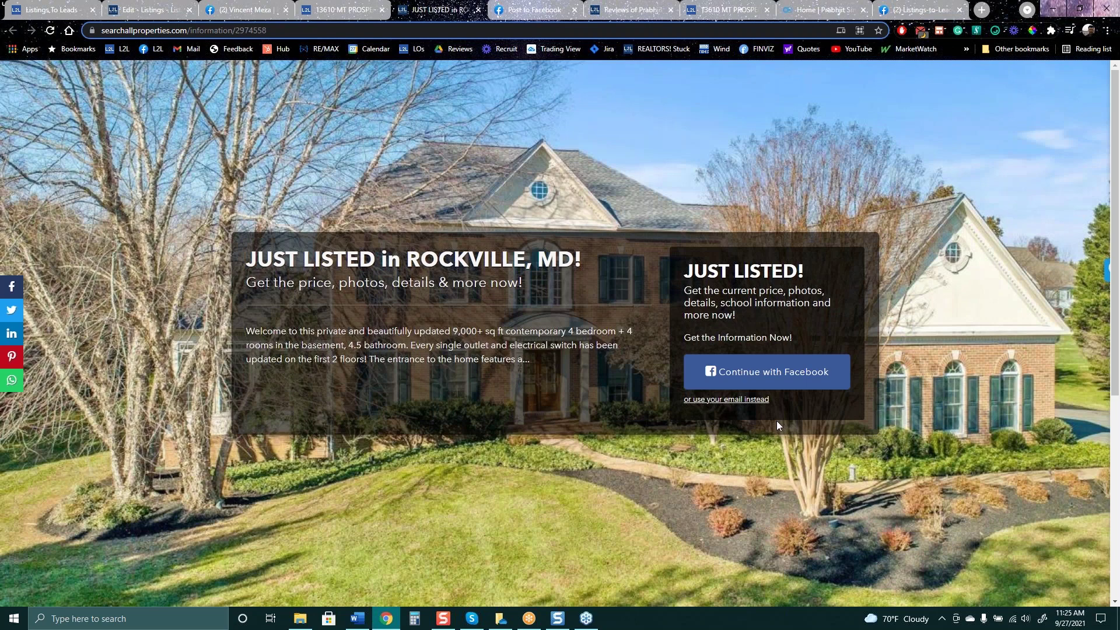
click(337, 7)
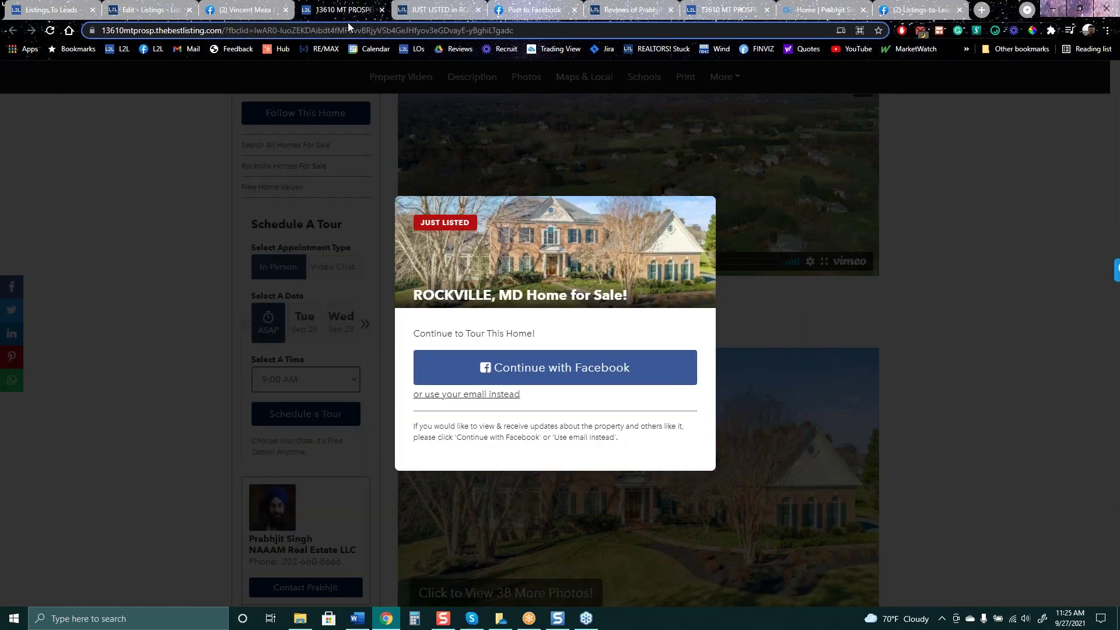
click(50, 31)
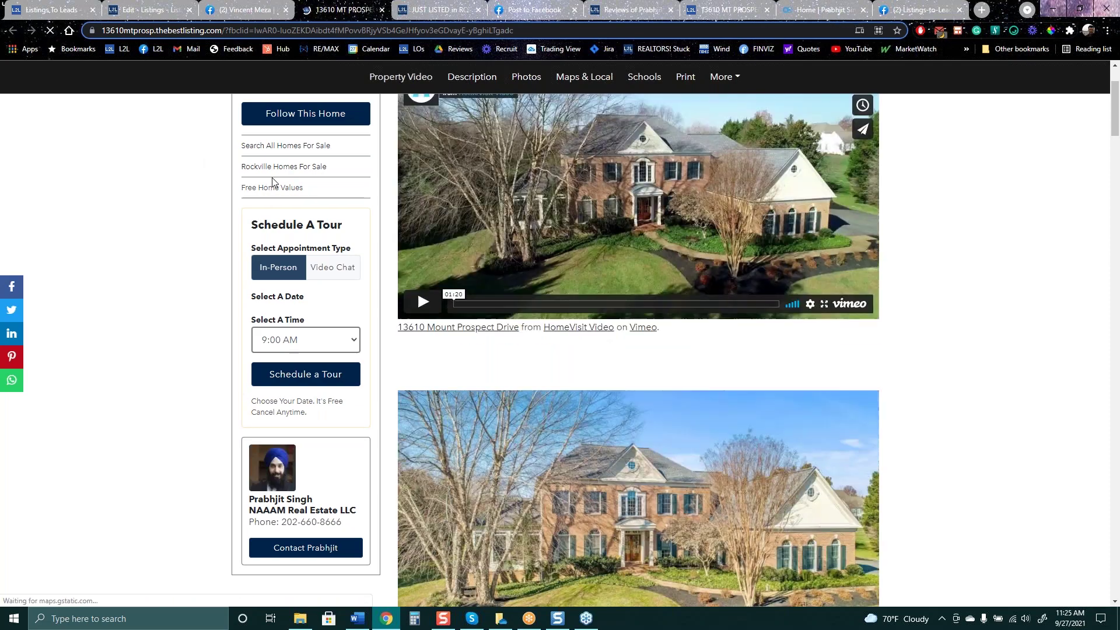
click(289, 240)
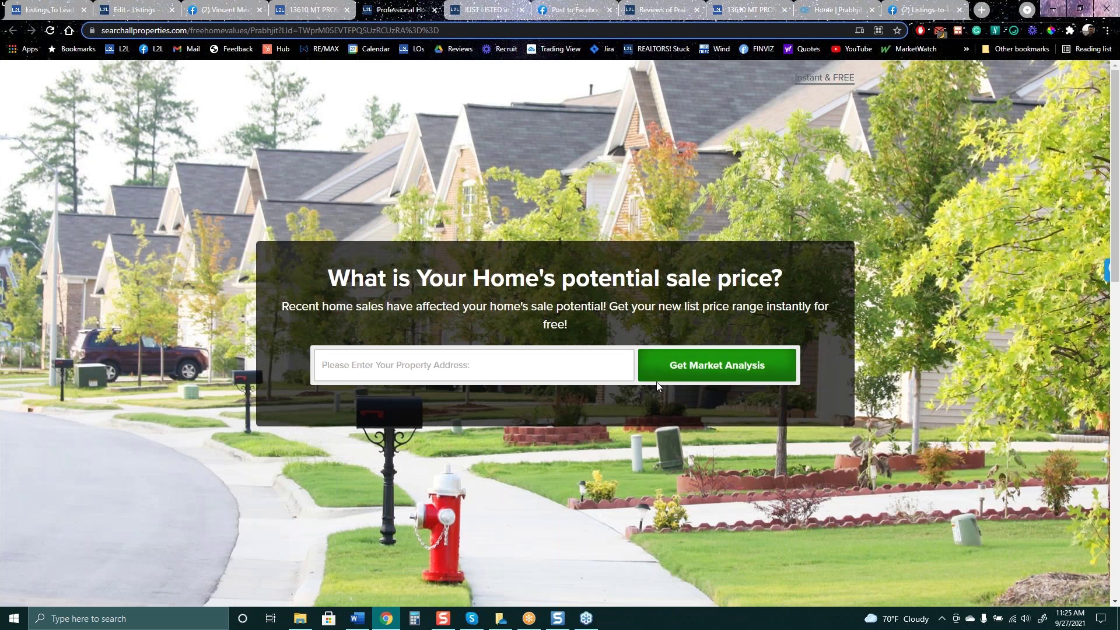
click(315, 10)
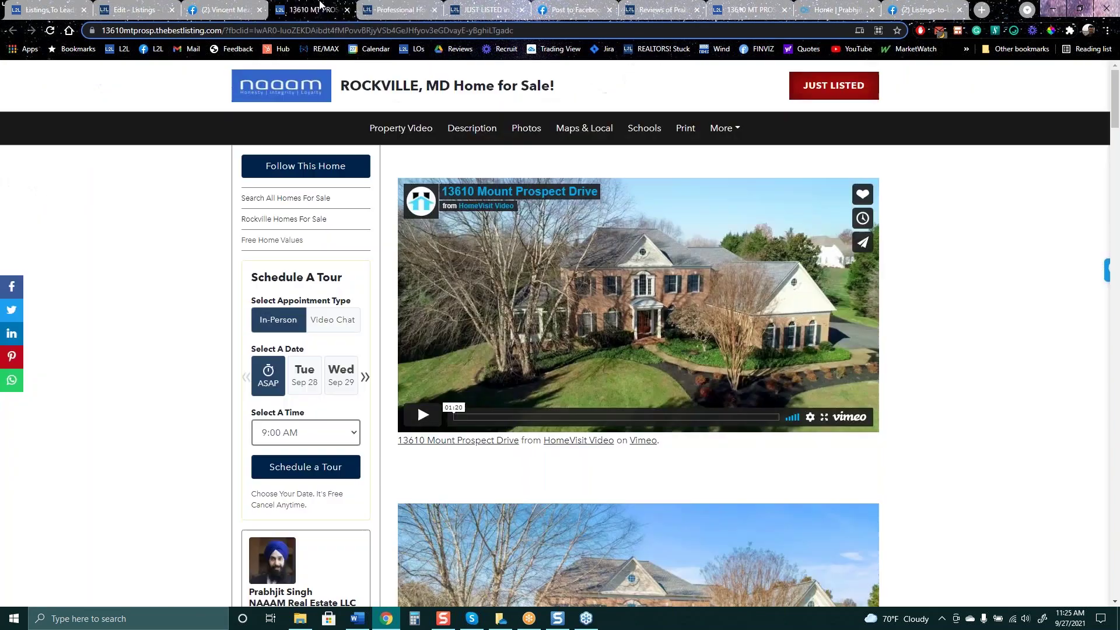
click(222, 8)
click(150, 8)
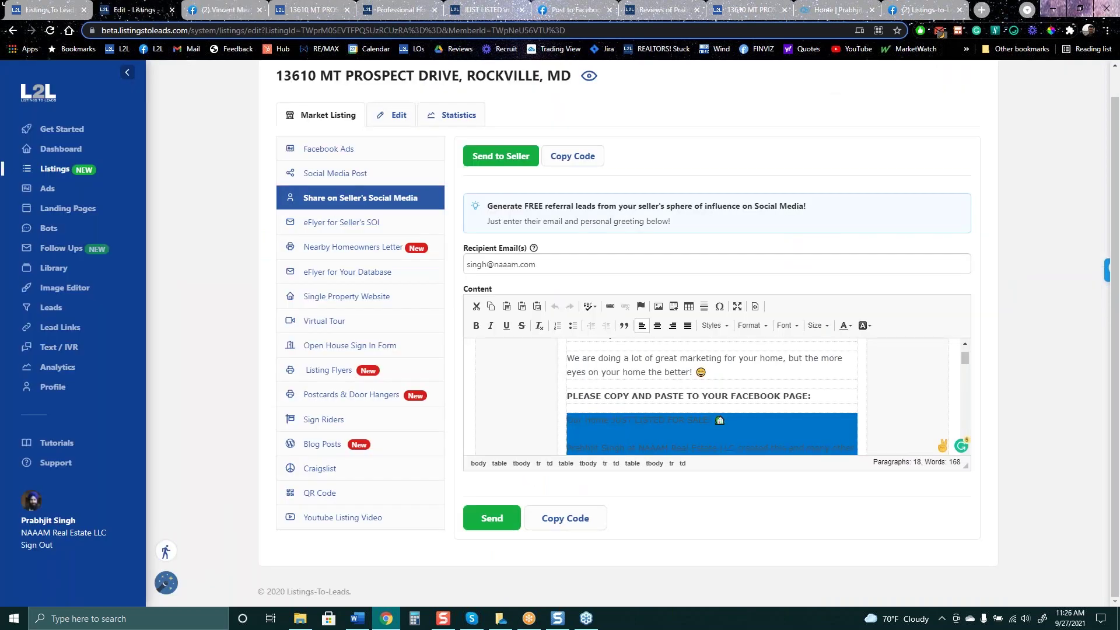
Review the eFlyer for the seller's sphere of influence
click(340, 224)
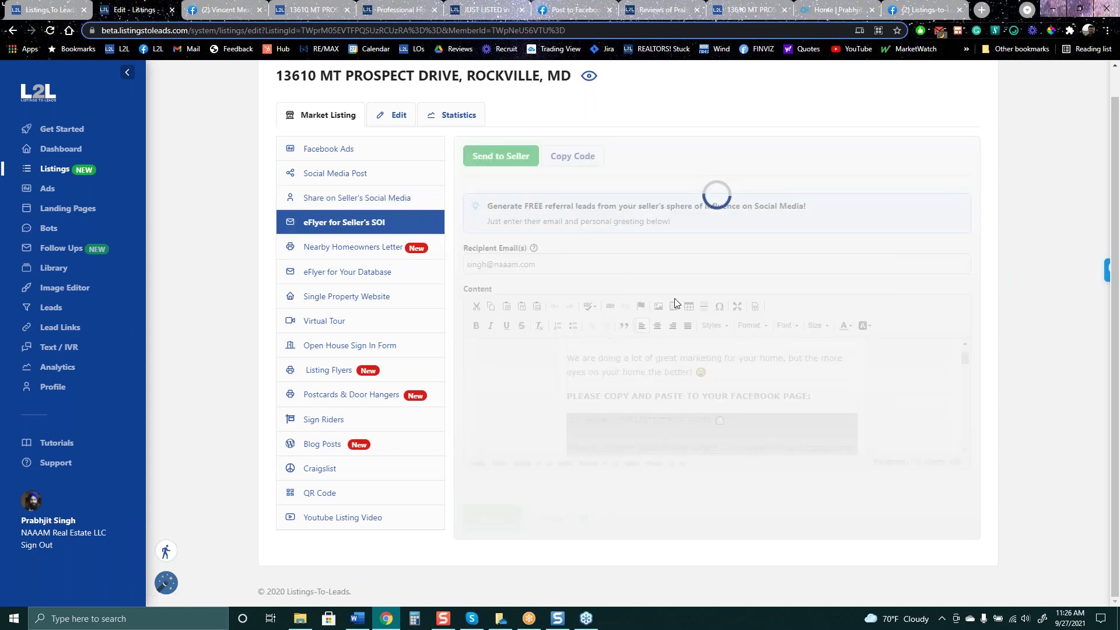
scroll(595, 467, down, 9)
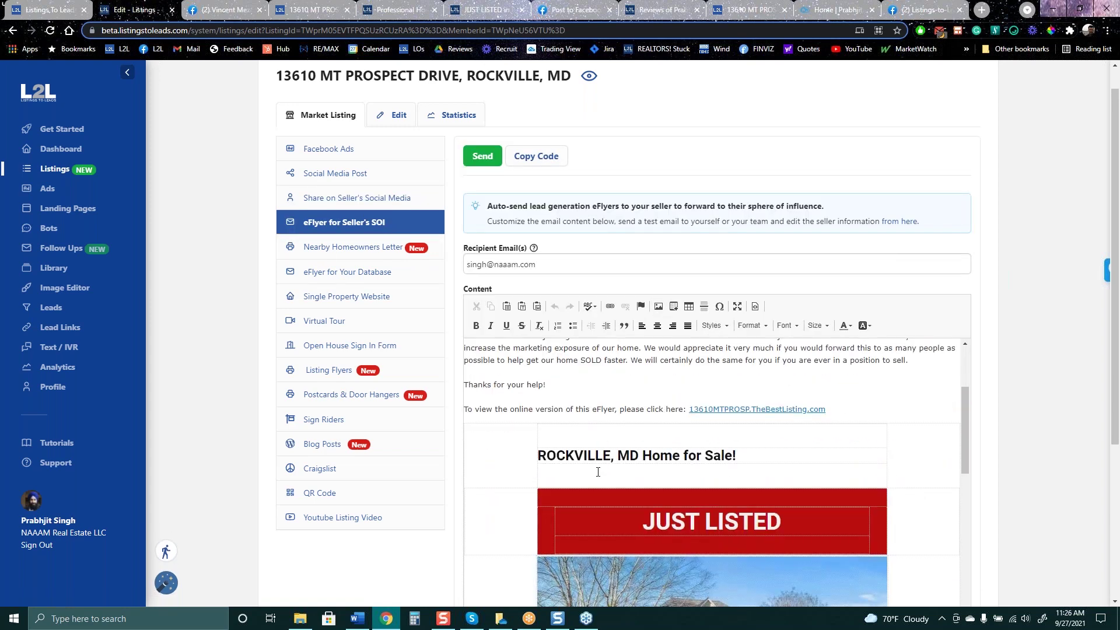
scroll(590, 451, down, 8)
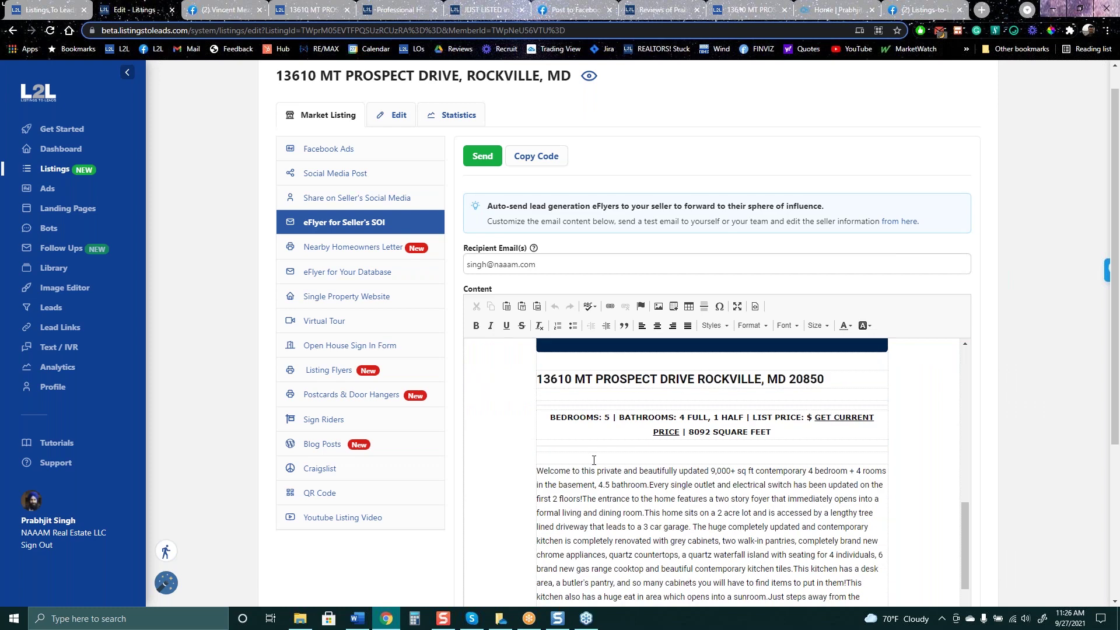
Download the second Nearby Homeowners Letter flyer as a PDF
click(347, 250)
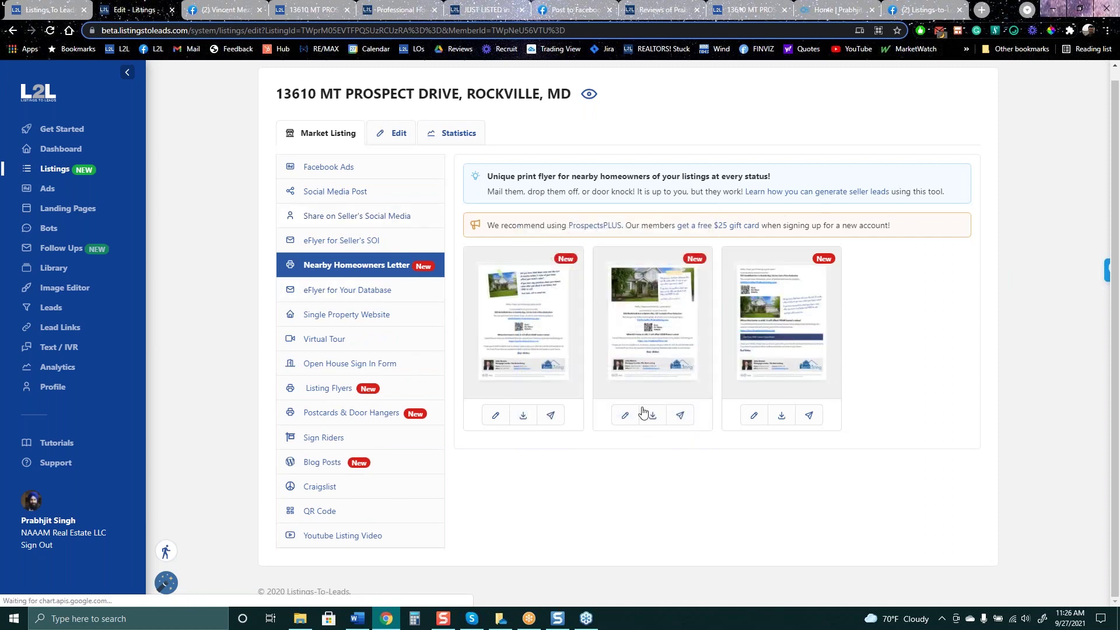
mouse_move(530, 335)
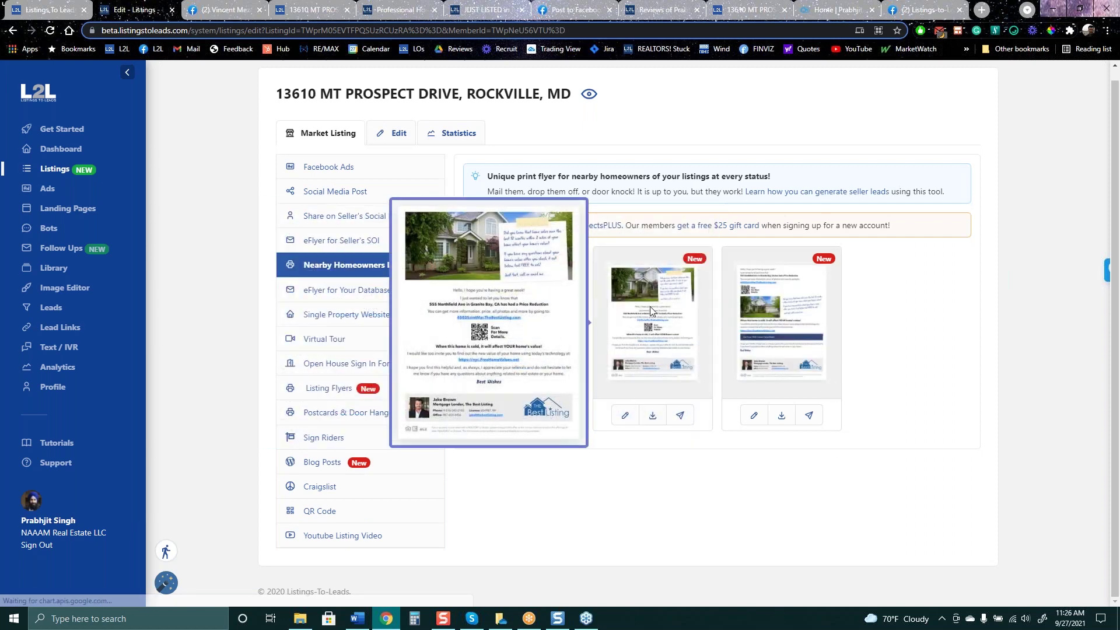
click(654, 415)
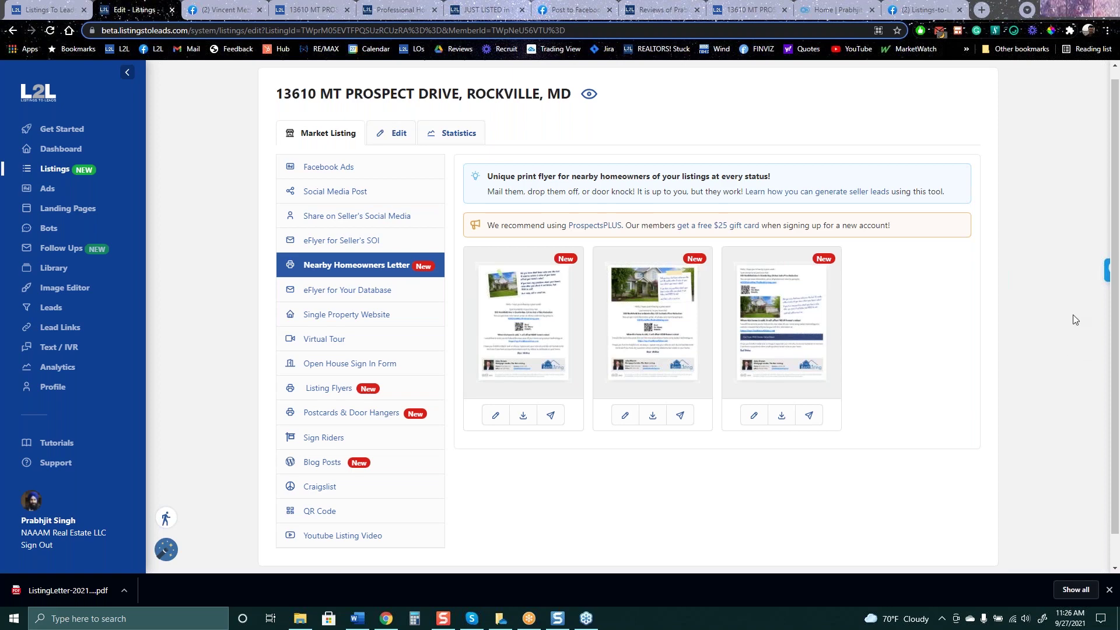
Open the ListingLetter PDF and highlight the 'When this home is sold…' lines about home values
click(80, 590)
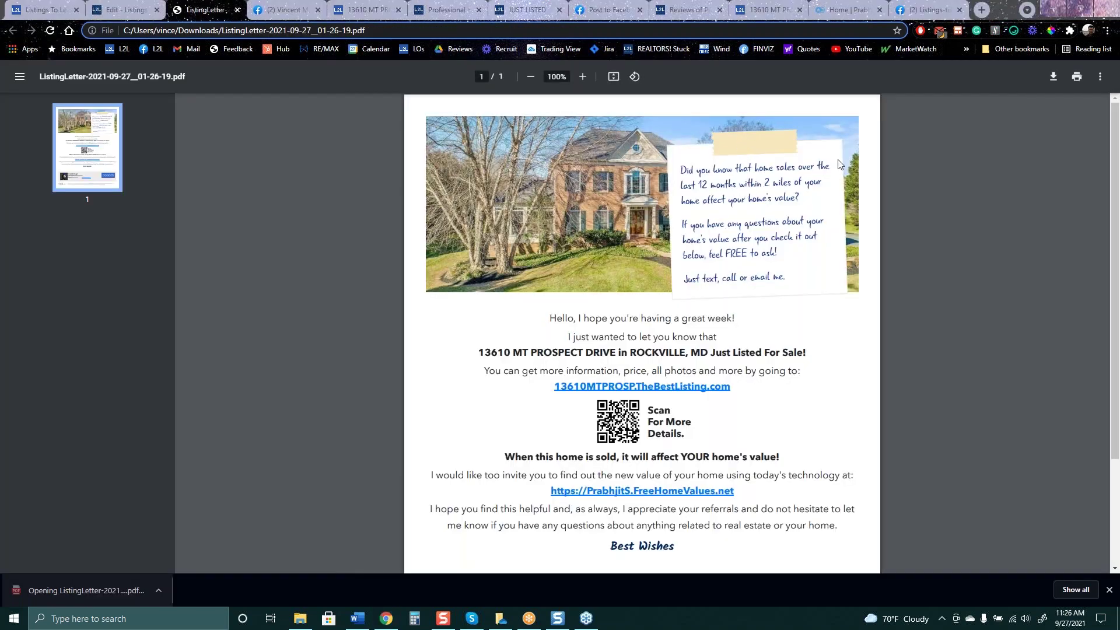
scroll(525, 221, down, 3)
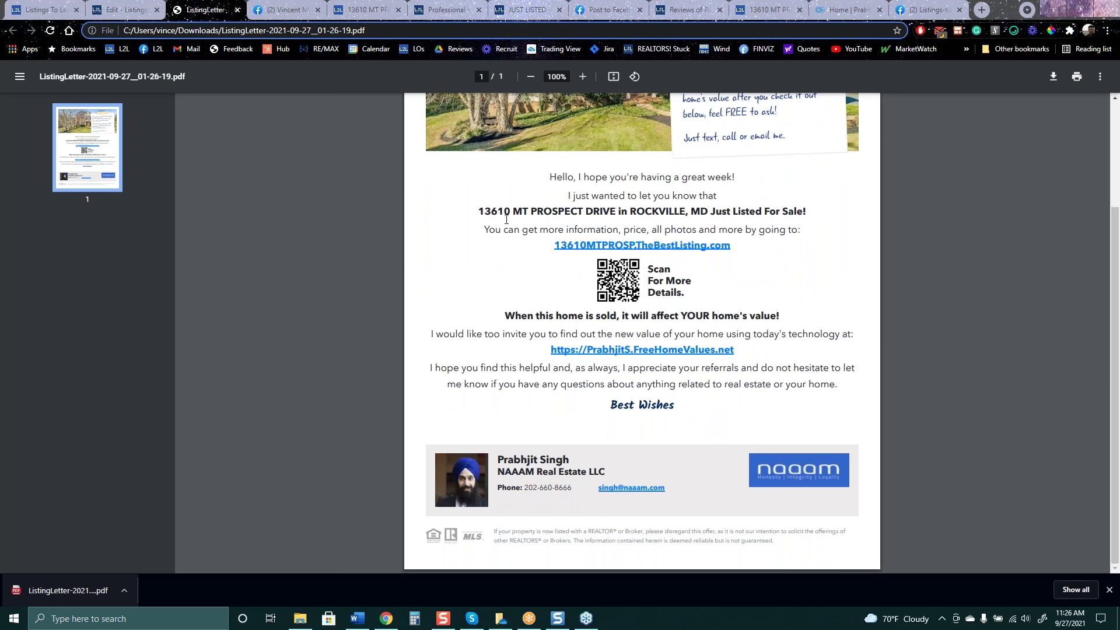
scroll(744, 238, up, 3)
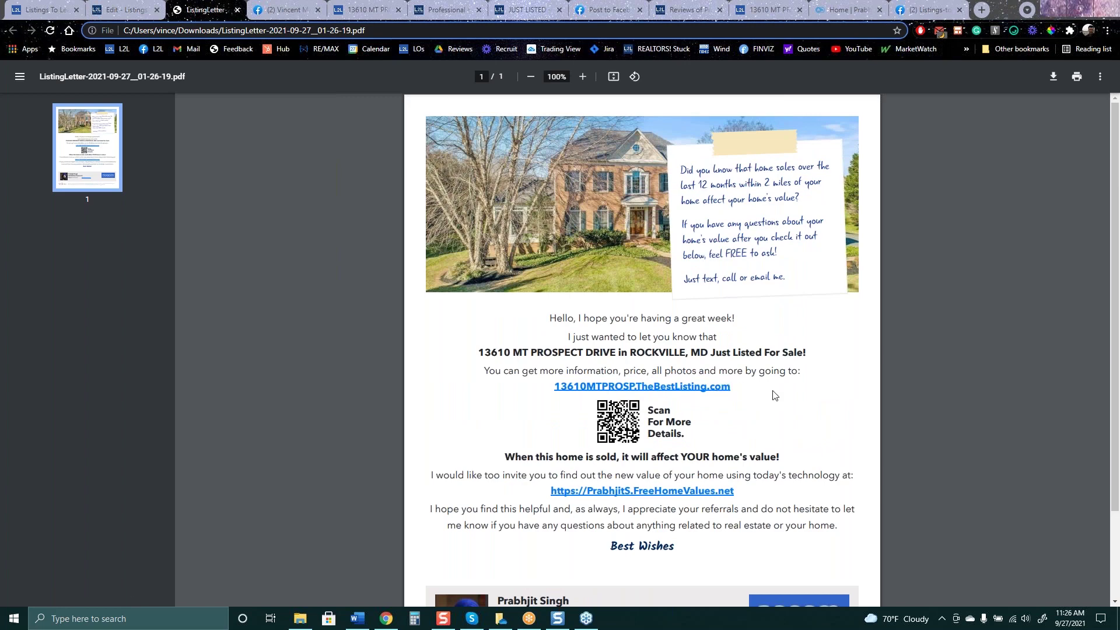
scroll(775, 395, down, 2)
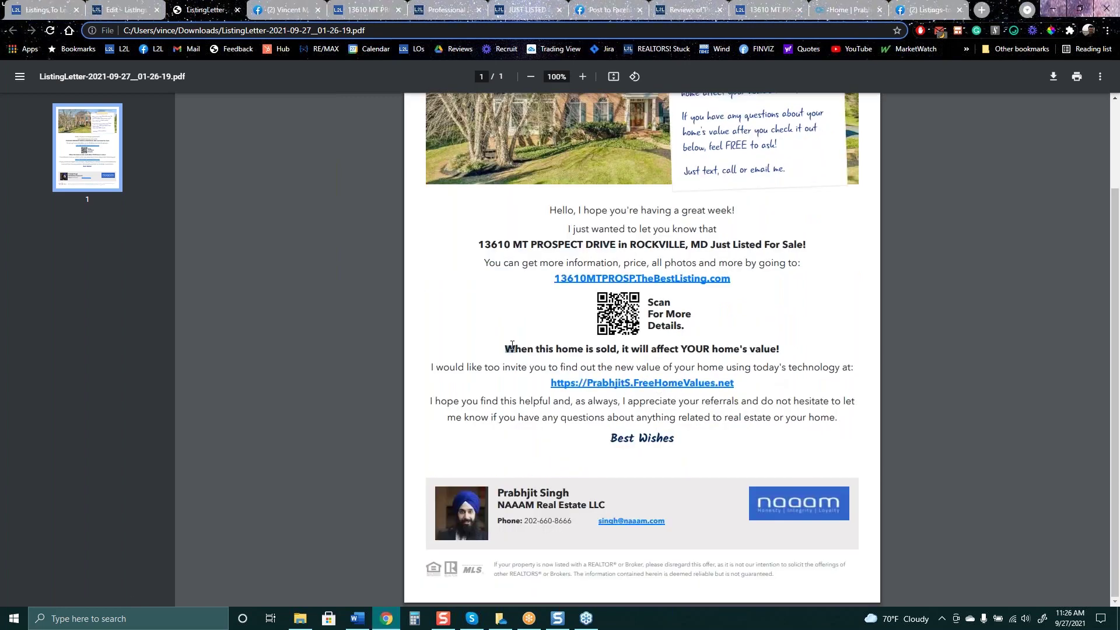
drag(505, 354, 793, 374)
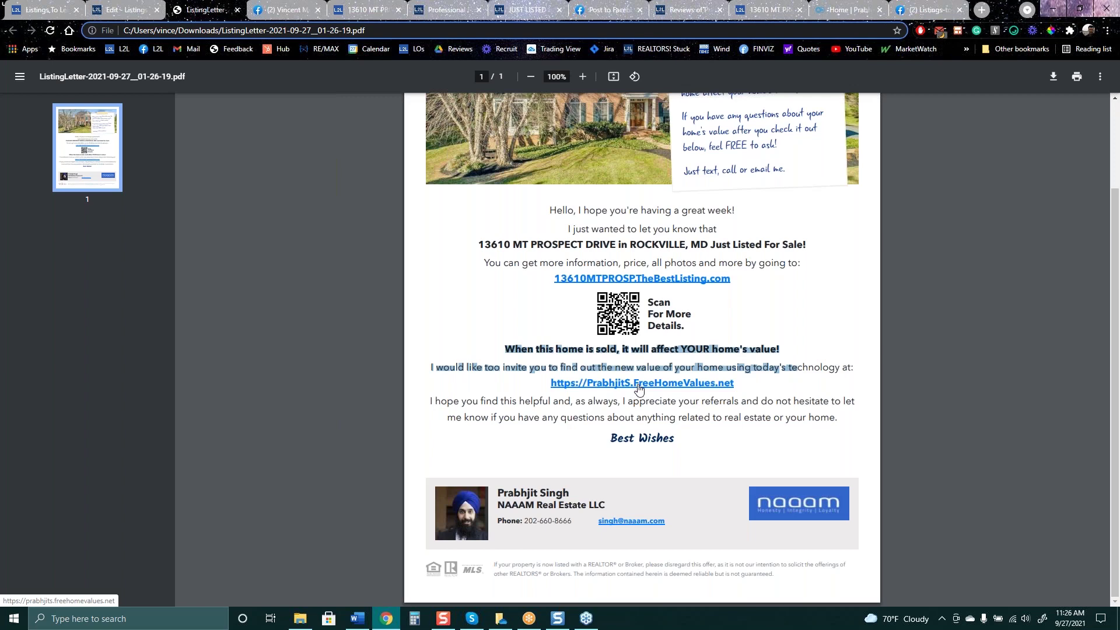
Search the Facebook mastermind group for the member by name
click(930, 10)
click(869, 424)
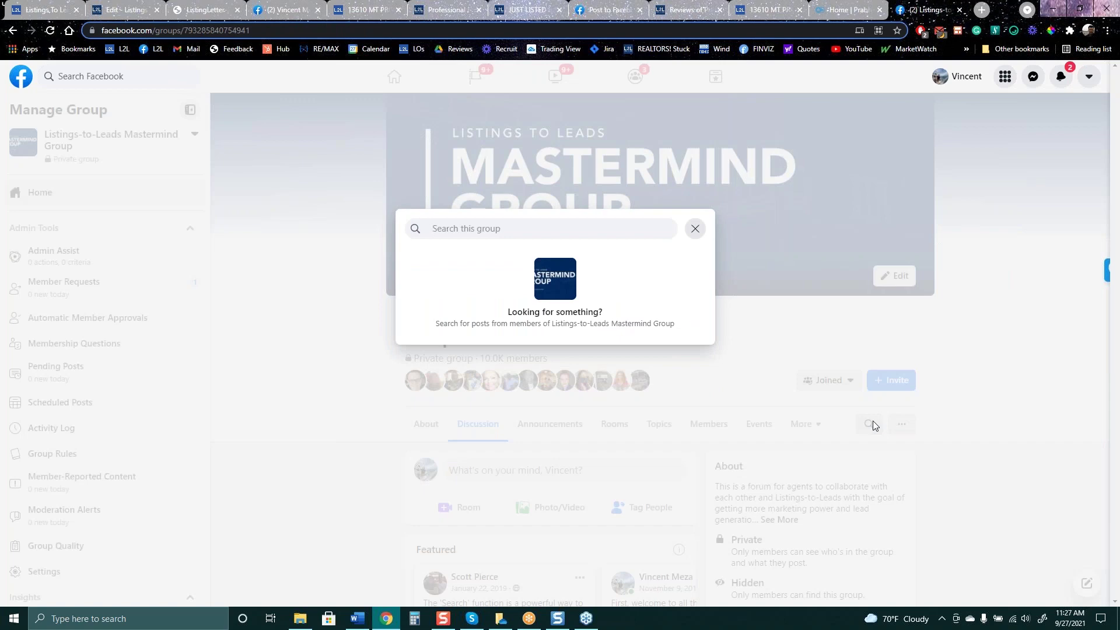
text(chris)
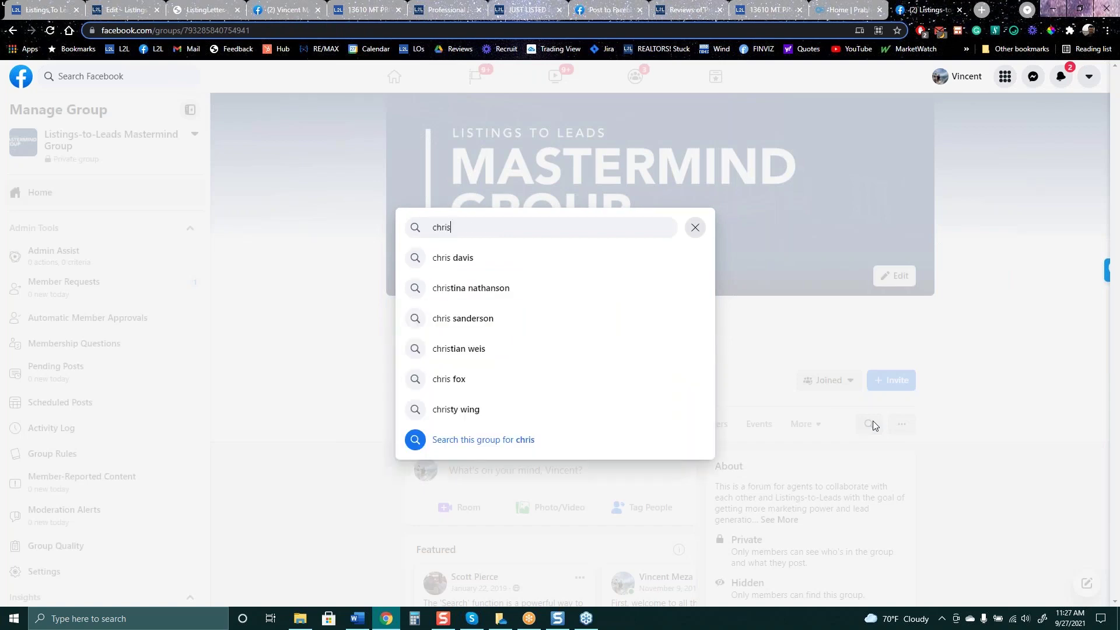
text( w)
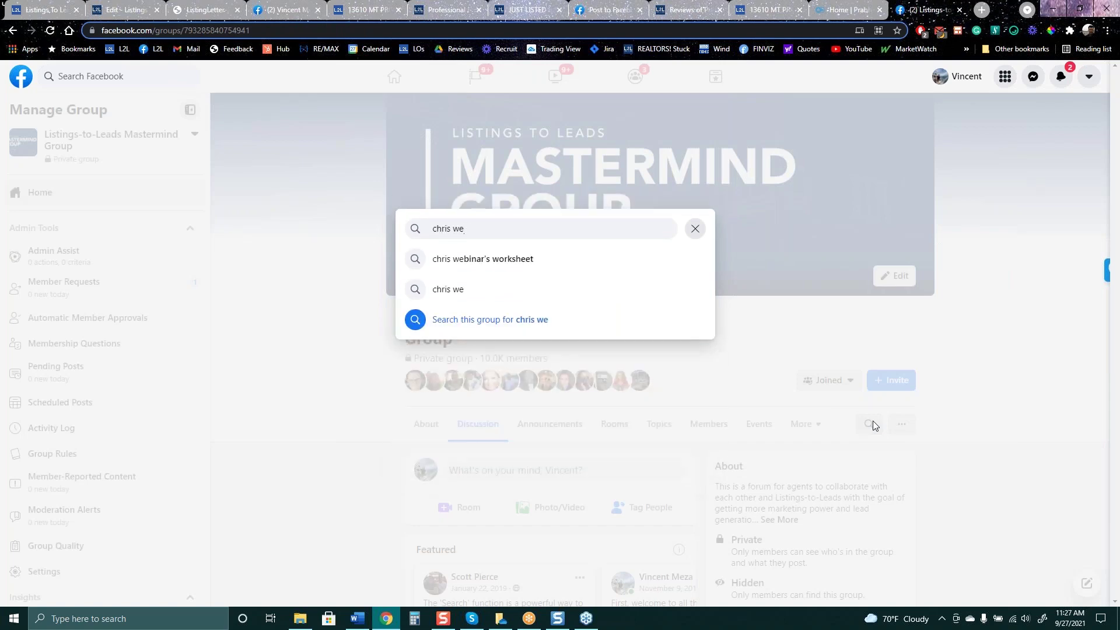
key(Down)
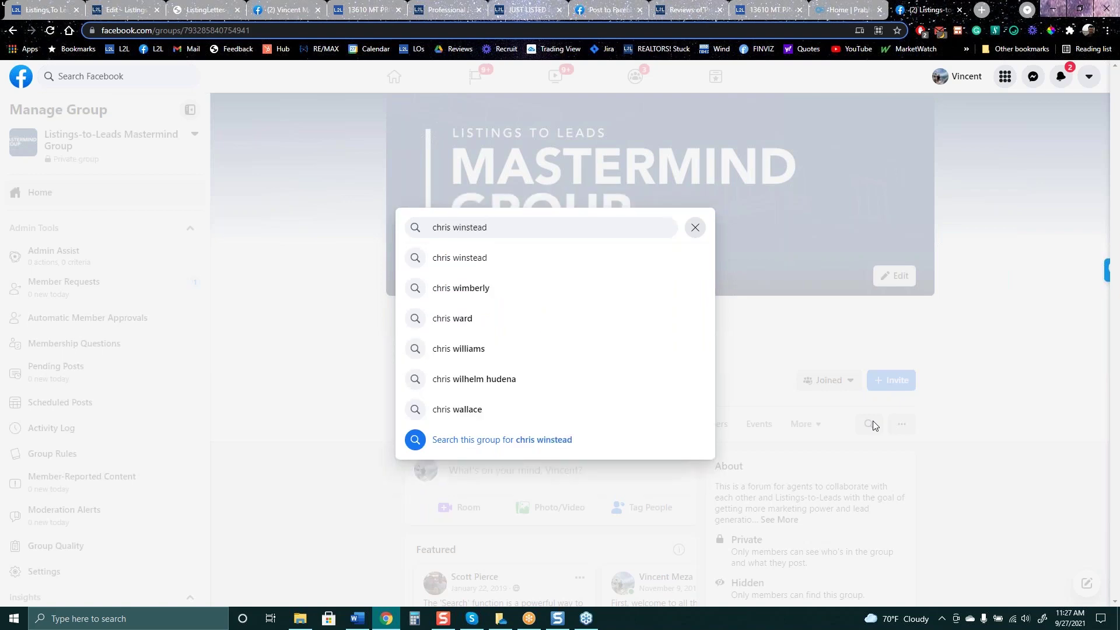
key(Return)
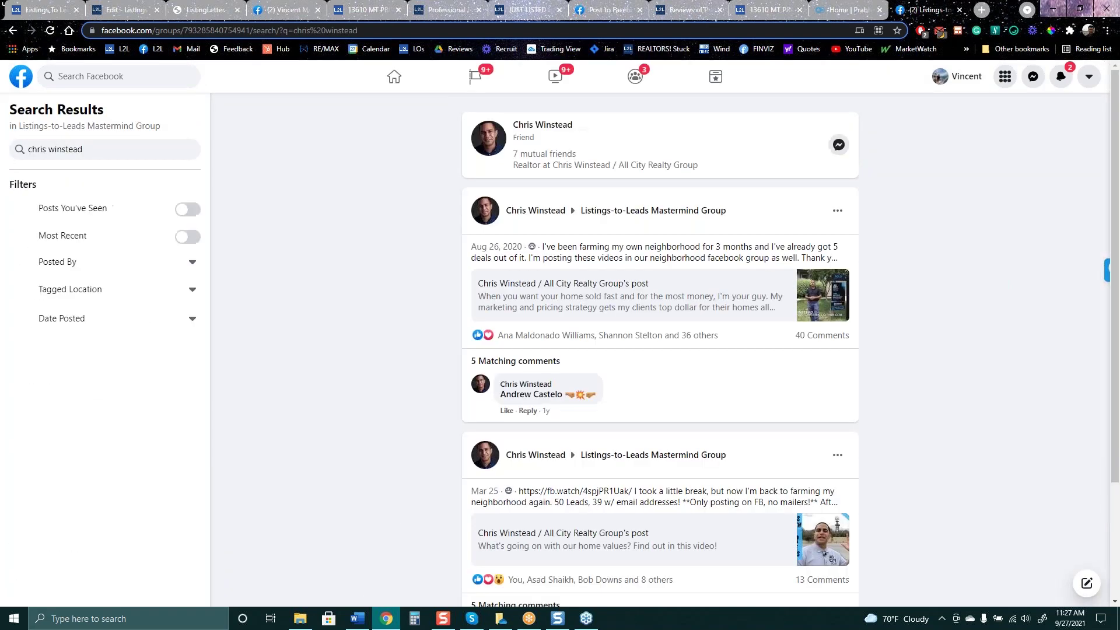
Open the member's neighbourhood-farming post, expand the author's reply and highlight the every-other-week letters part
click(702, 309)
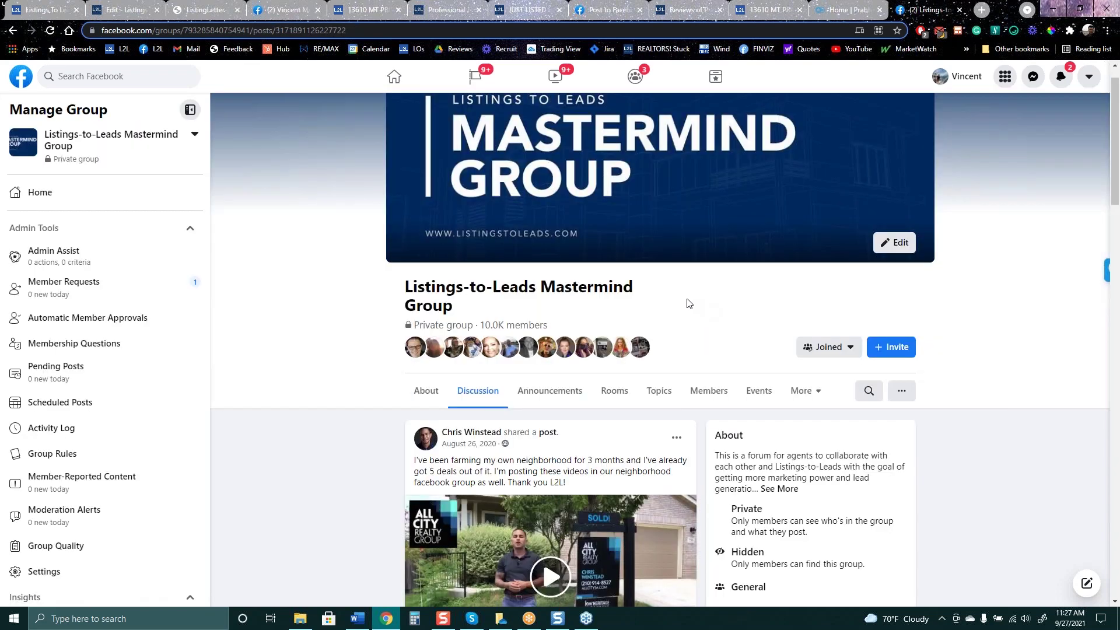
scroll(705, 305, down, 3)
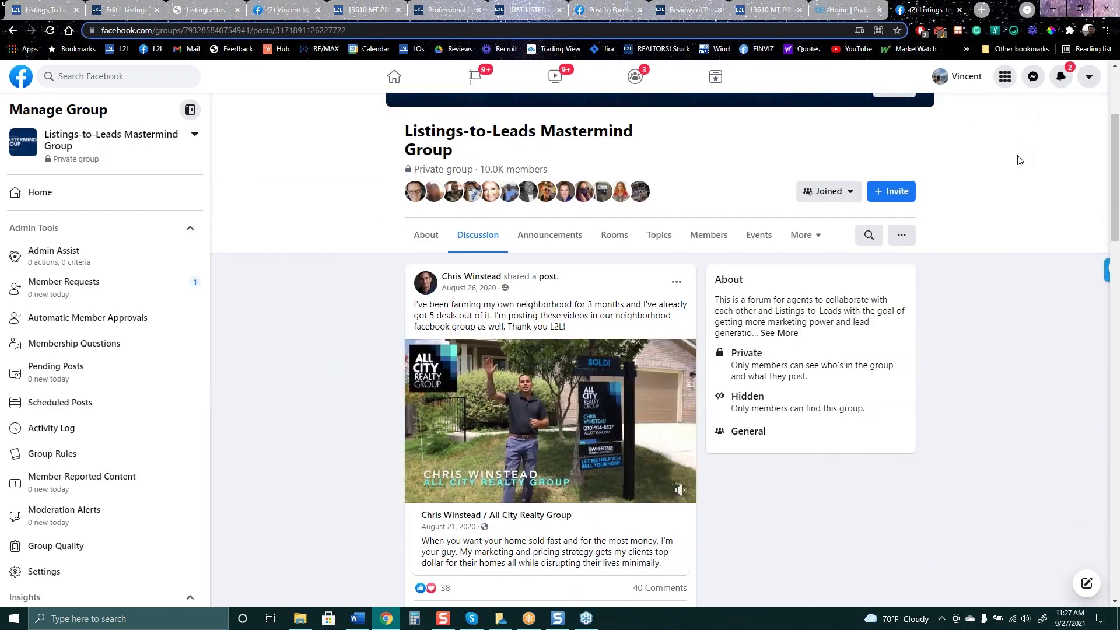
scroll(789, 533, down, 3)
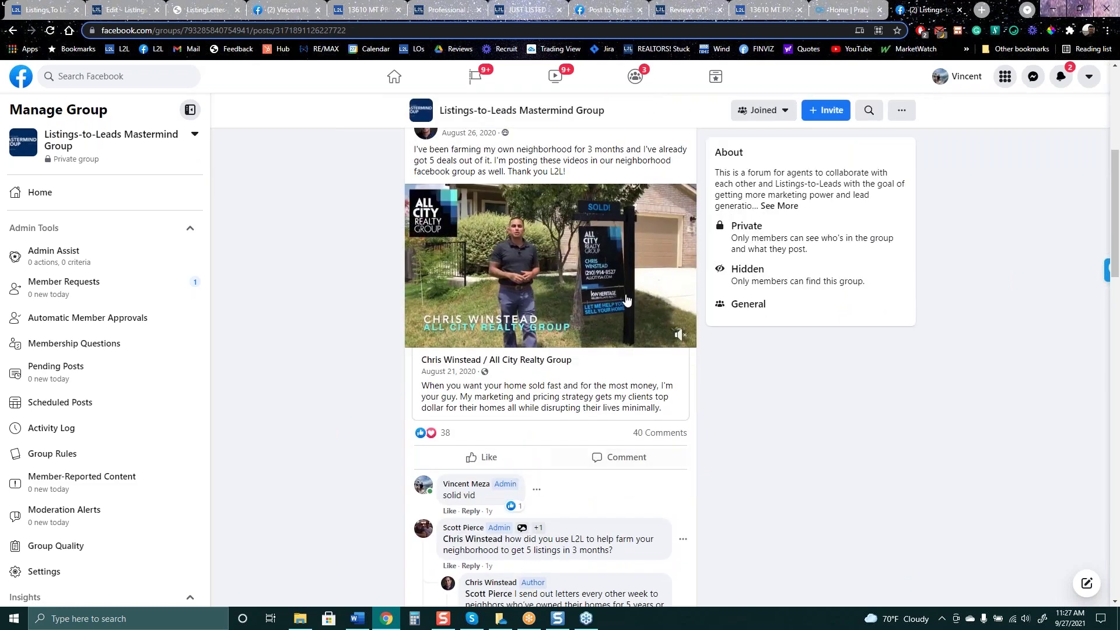
mouse_move(691, 318)
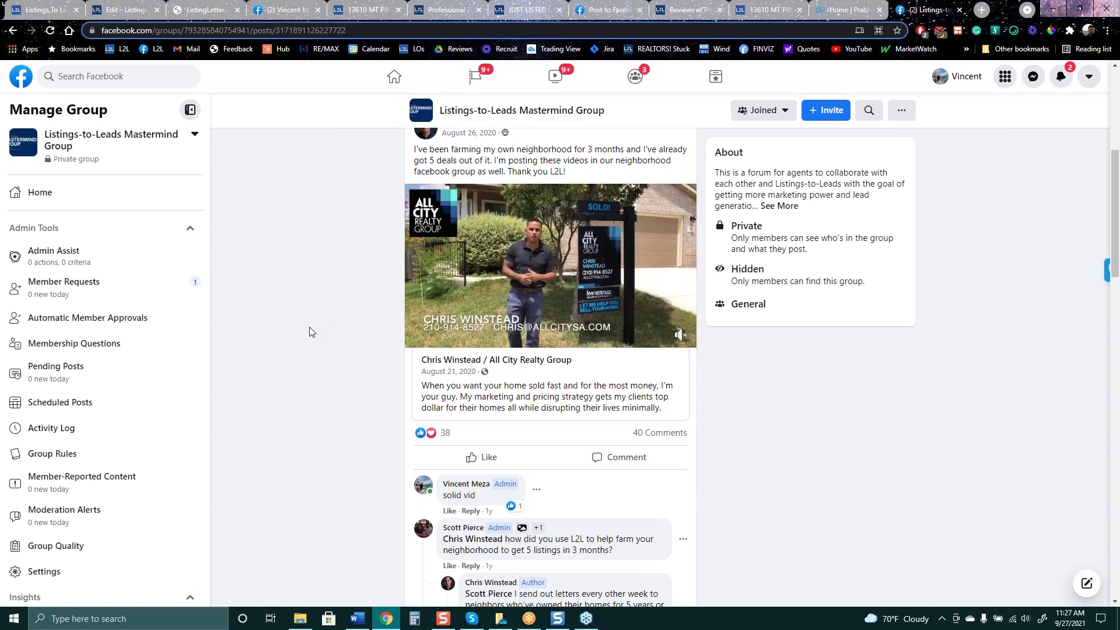
scroll(308, 330, down, 3)
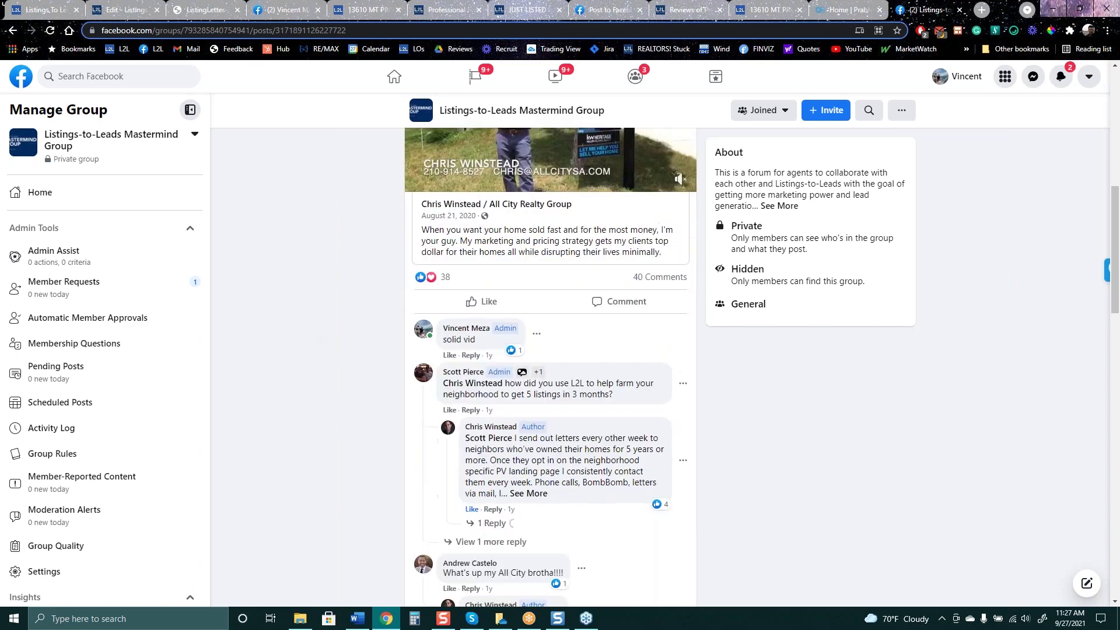
click(528, 493)
click(492, 524)
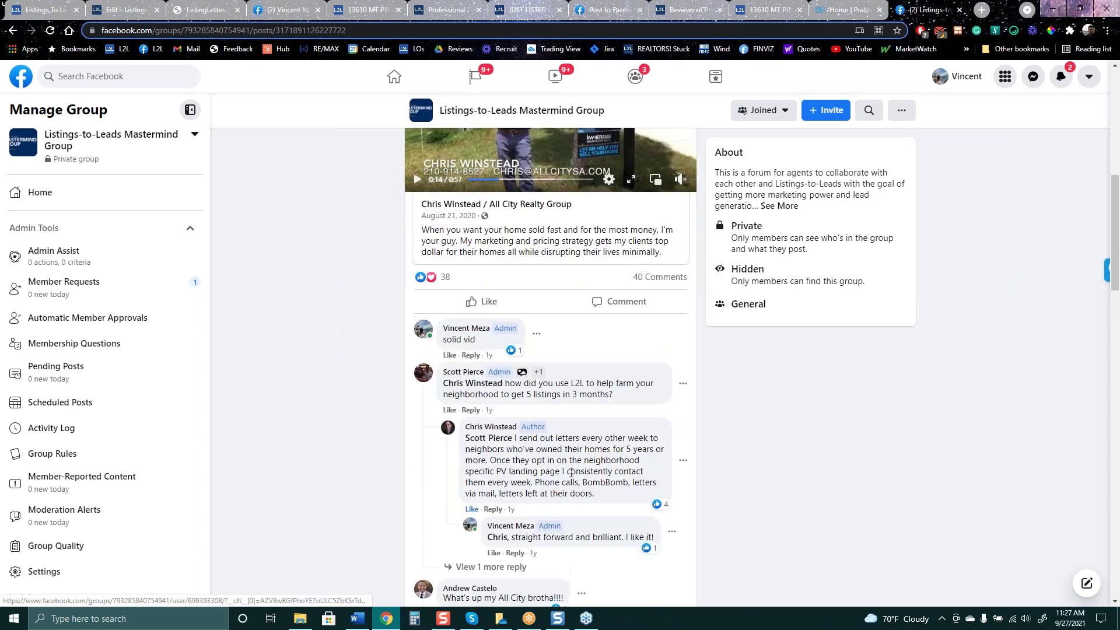
drag(527, 440, 662, 448)
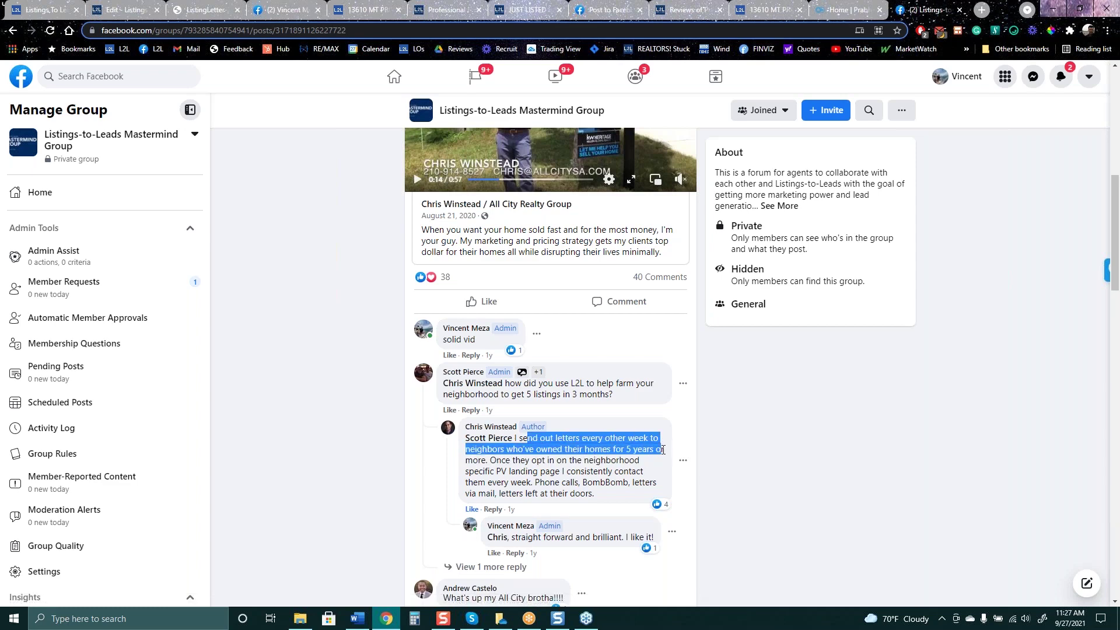
click(204, 10)
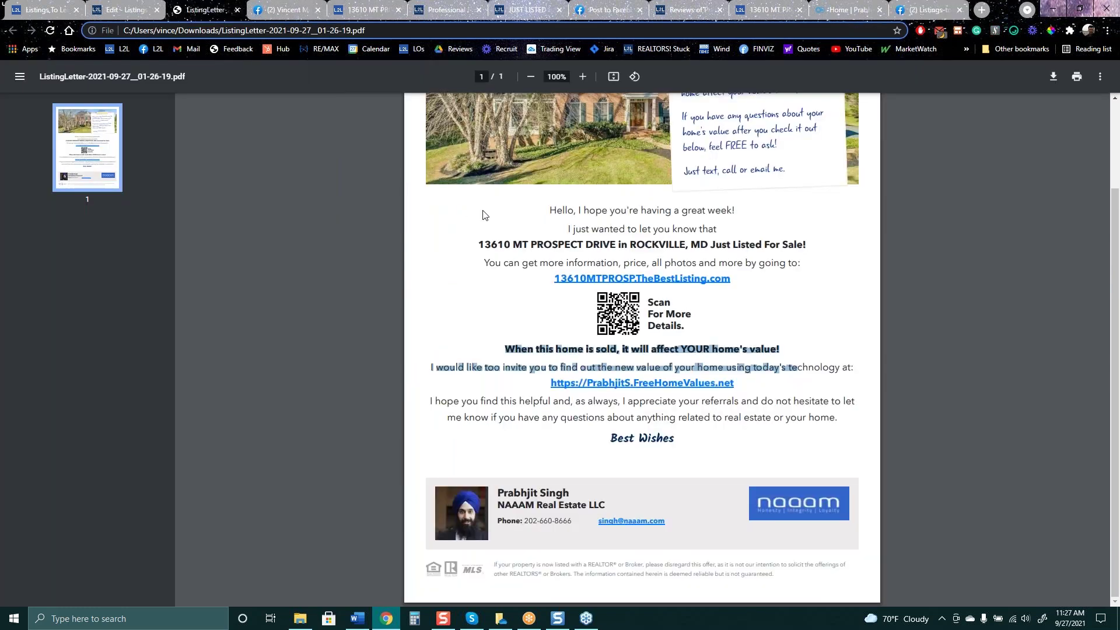
scroll(484, 215, up, 2)
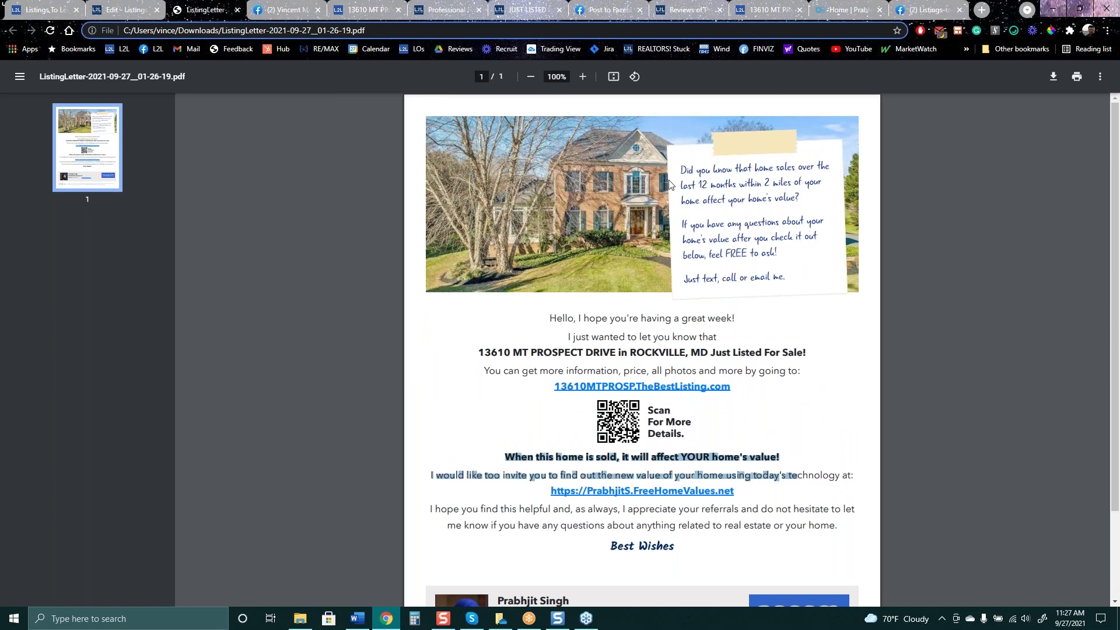
click(922, 10)
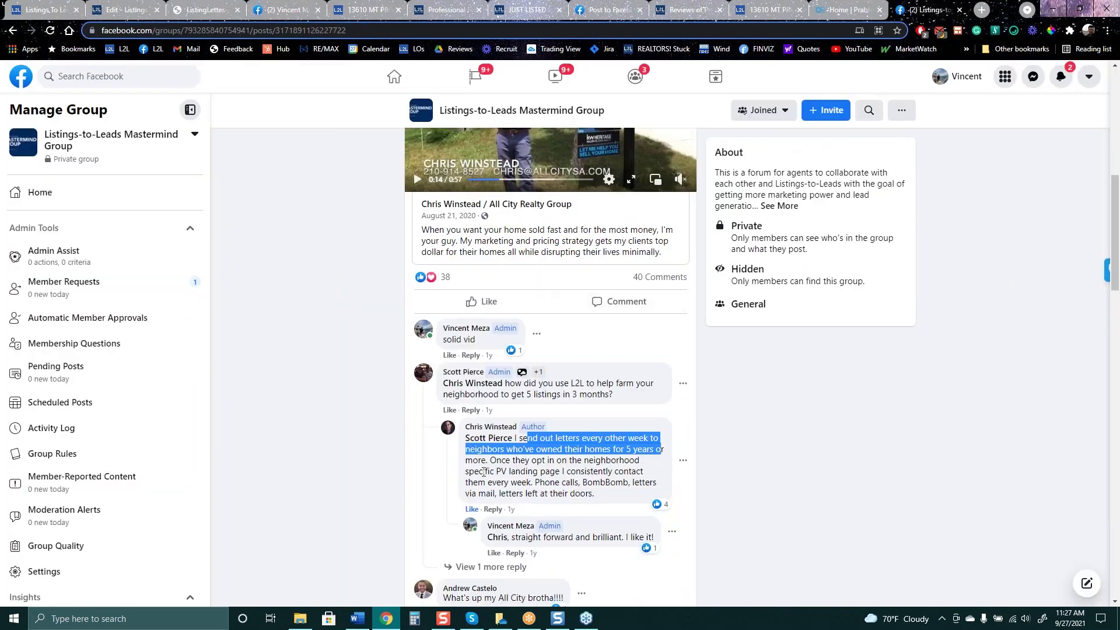
drag(516, 472, 492, 460)
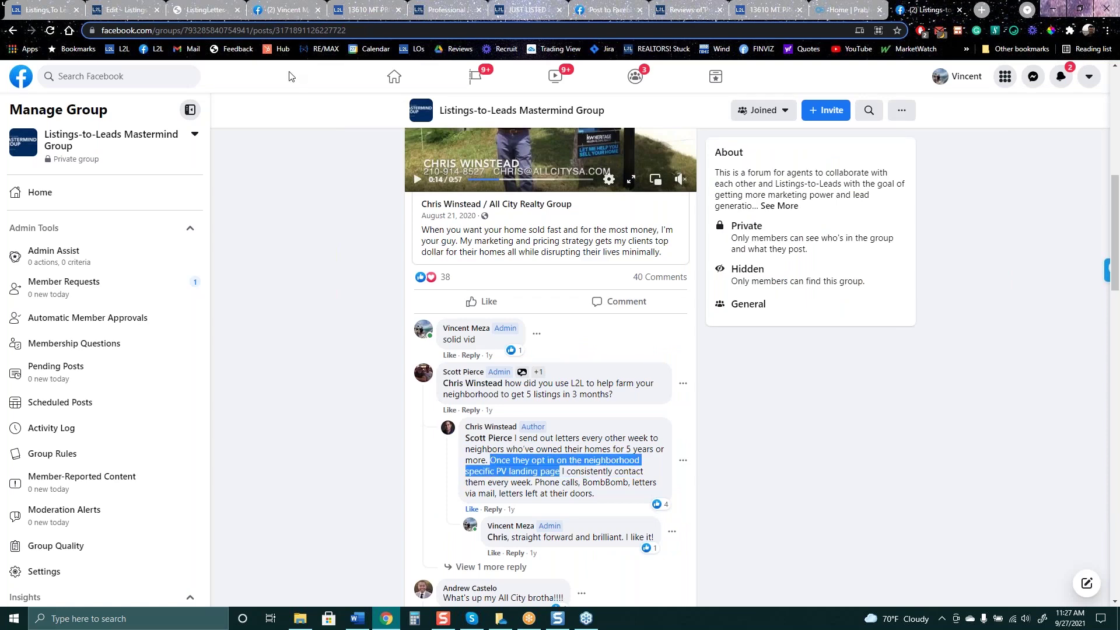
click(204, 10)
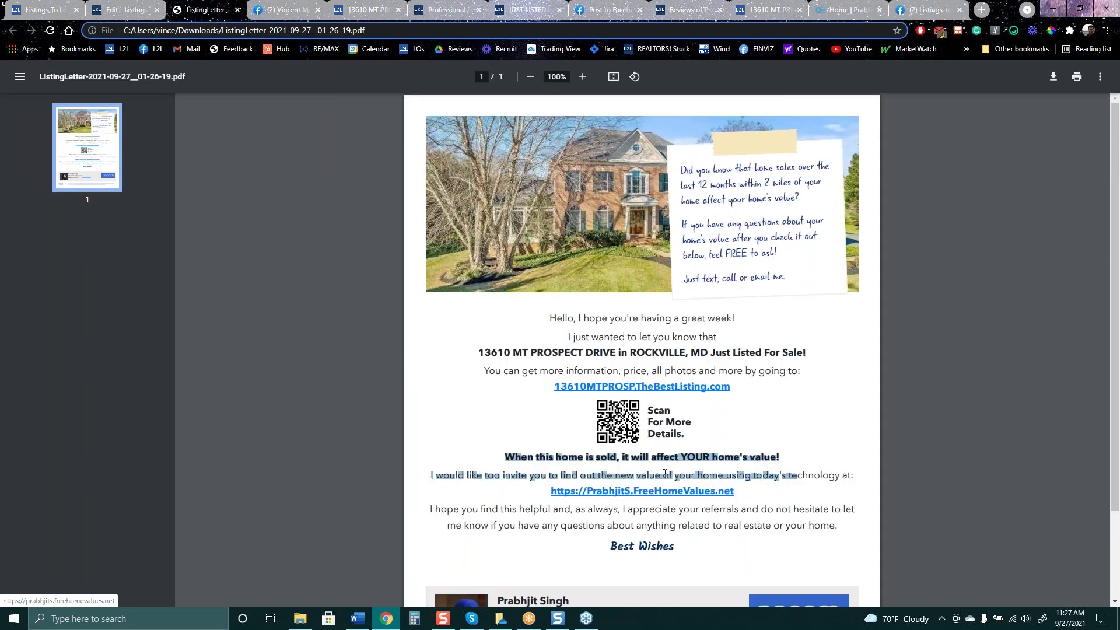
click(664, 492)
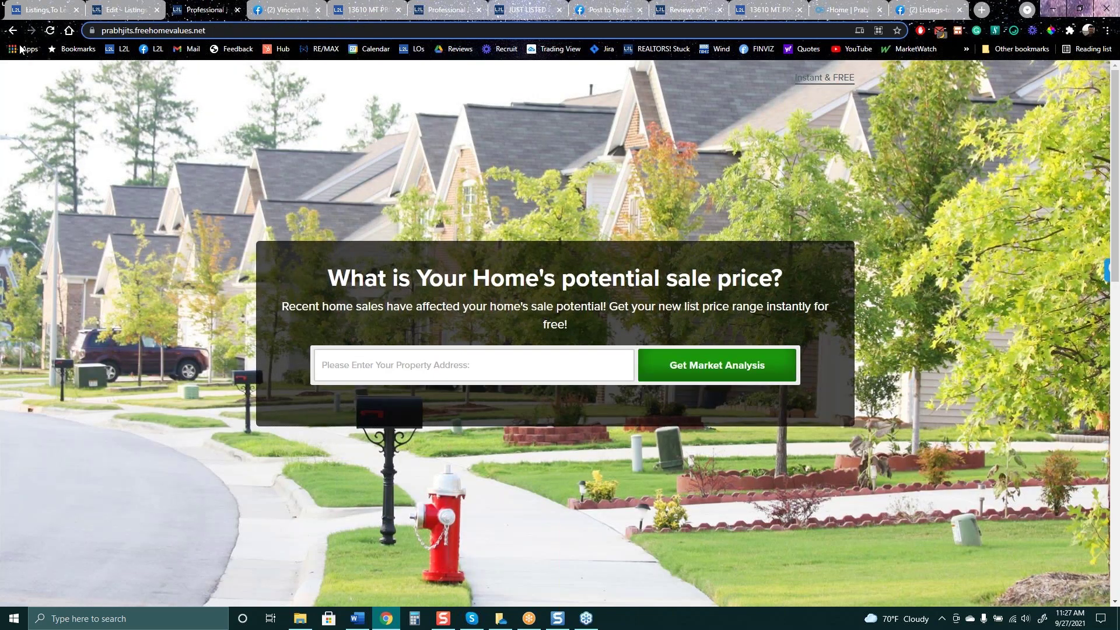
click(12, 30)
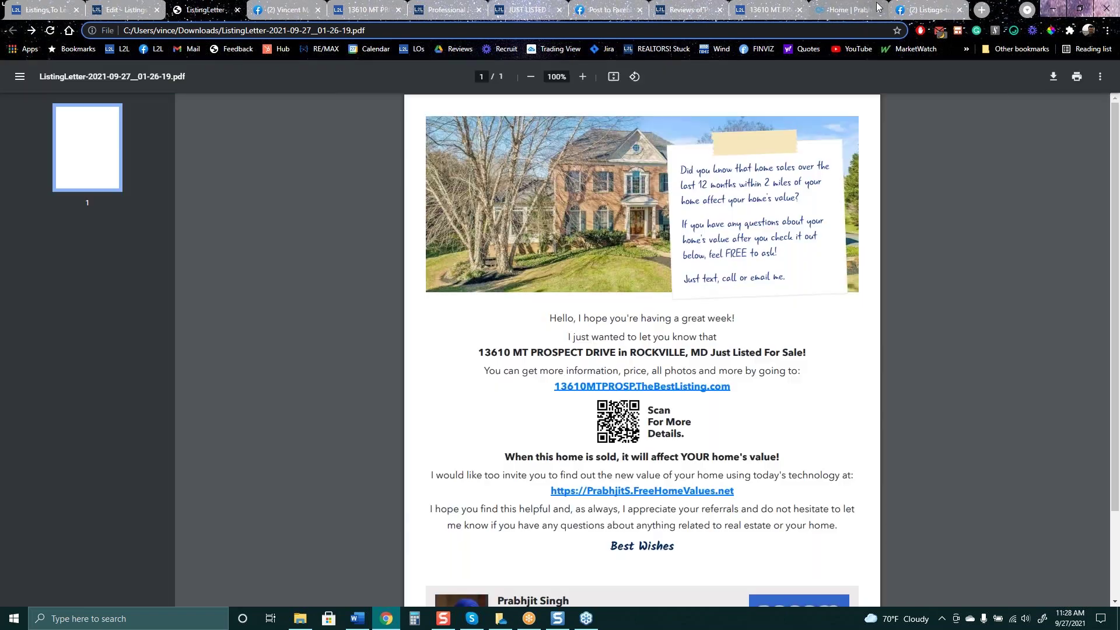
key(ctrl+9)
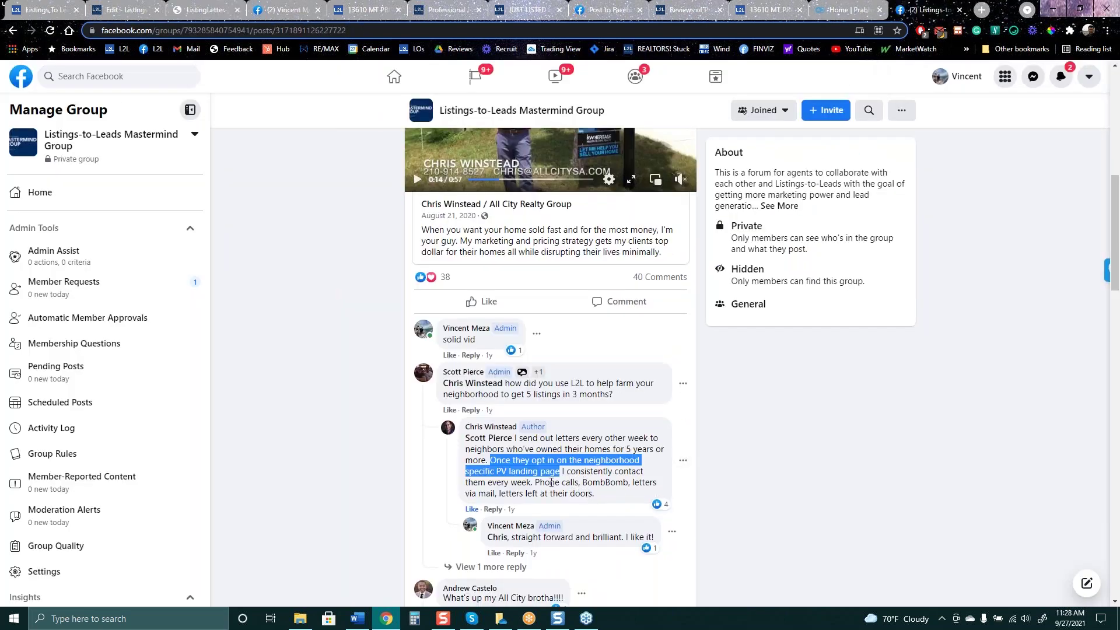
drag(551, 483, 593, 493)
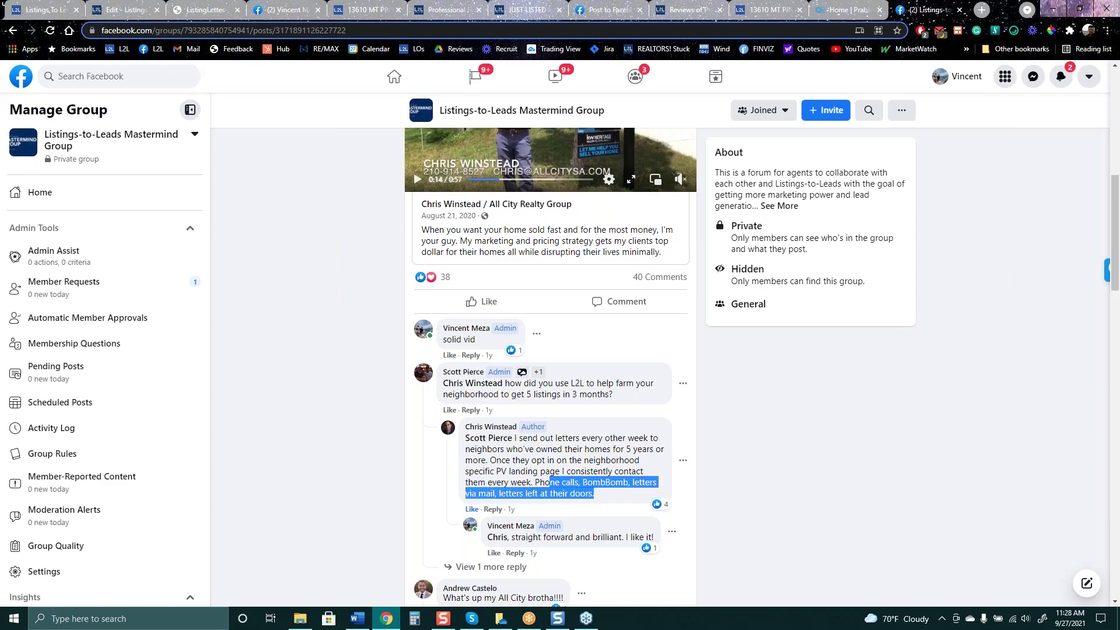
scroll(644, 496, up, 2)
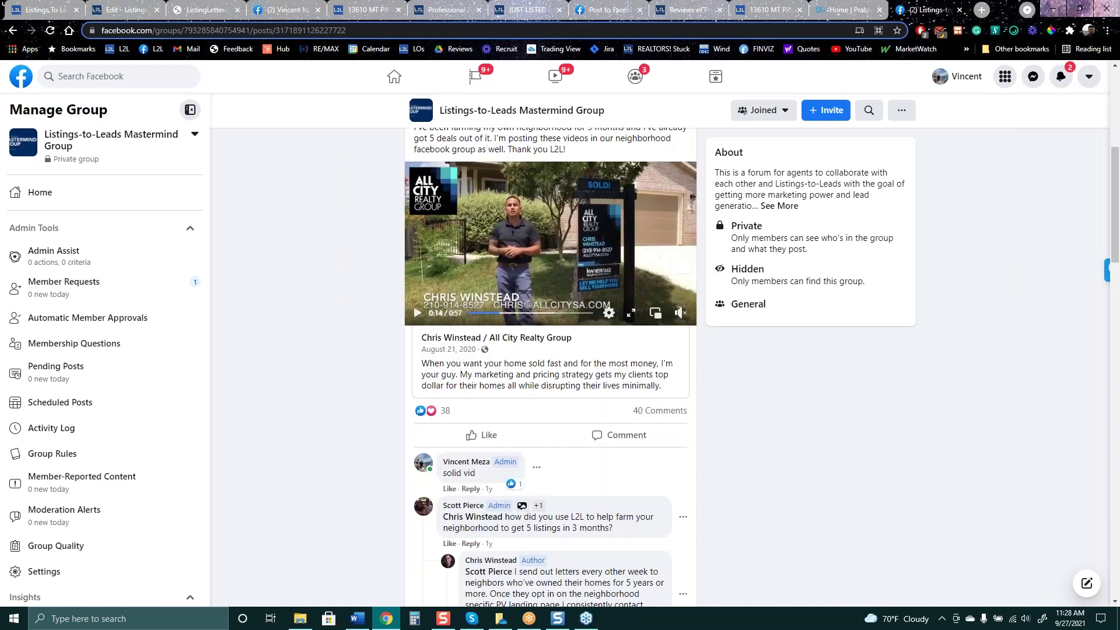
Glance at the listing letter PDF, then return to the Rockville listing's Nearby Homeowners Letter templates
scroll(527, 390, up, 3)
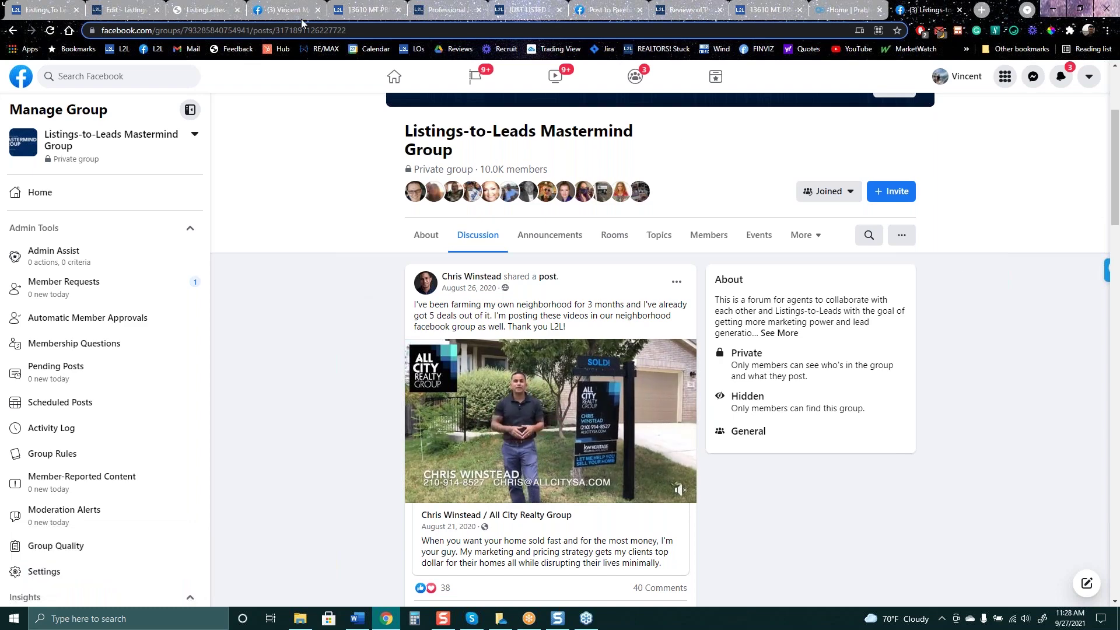
click(221, 6)
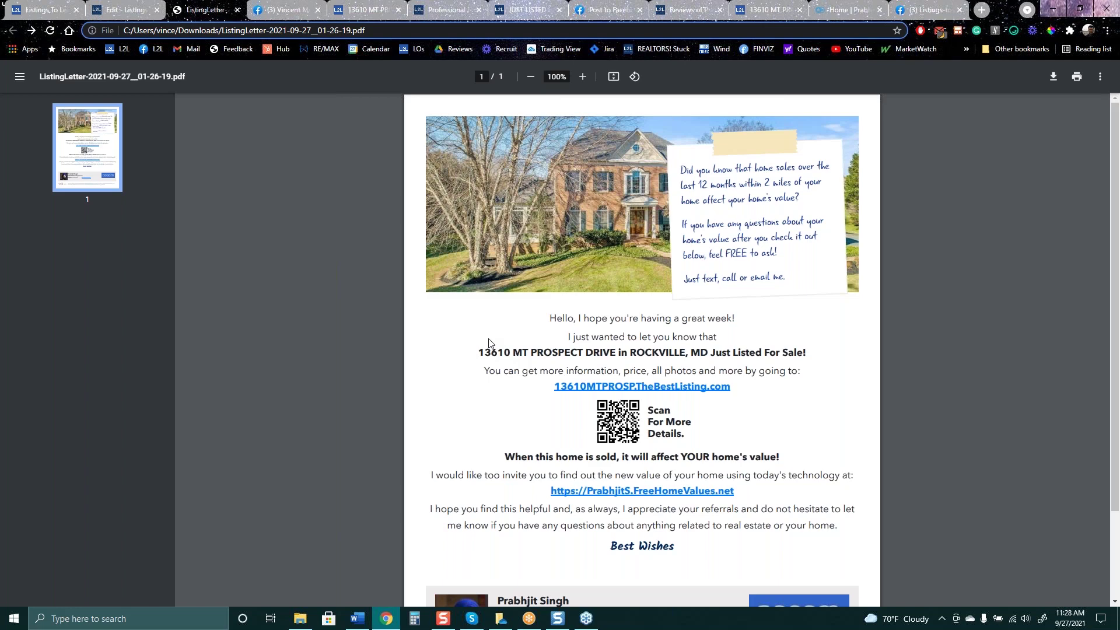
click(123, 10)
drag(542, 324, 920, 333)
drag(525, 350, 347, 376)
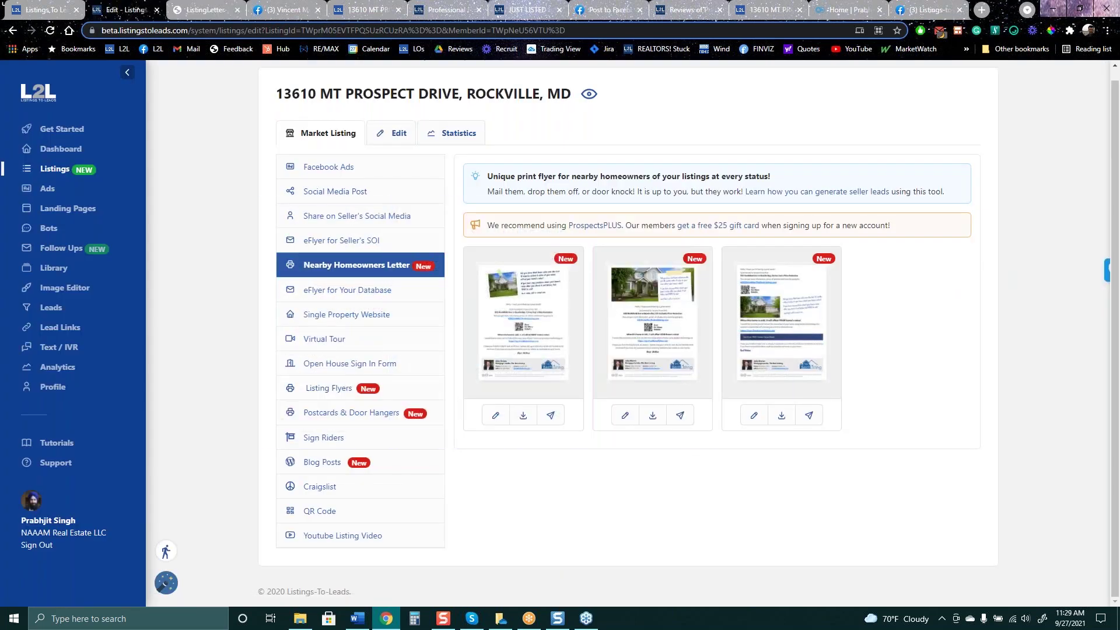
Check the Rockville listing's status choices and marketing options from All Listings, then open Landing Pages
click(55, 172)
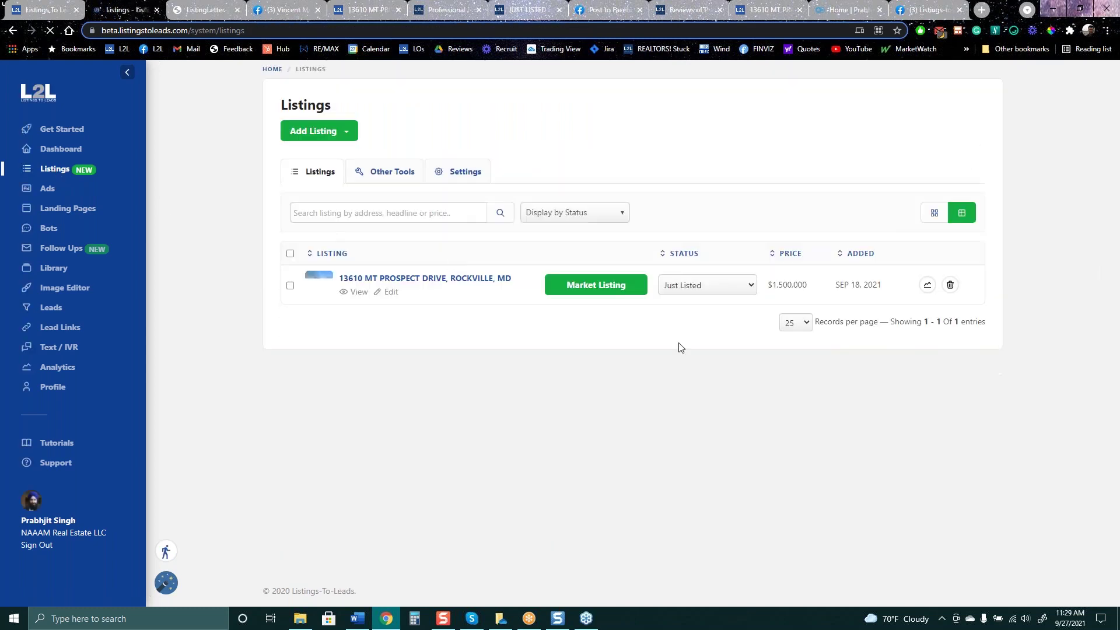
click(747, 286)
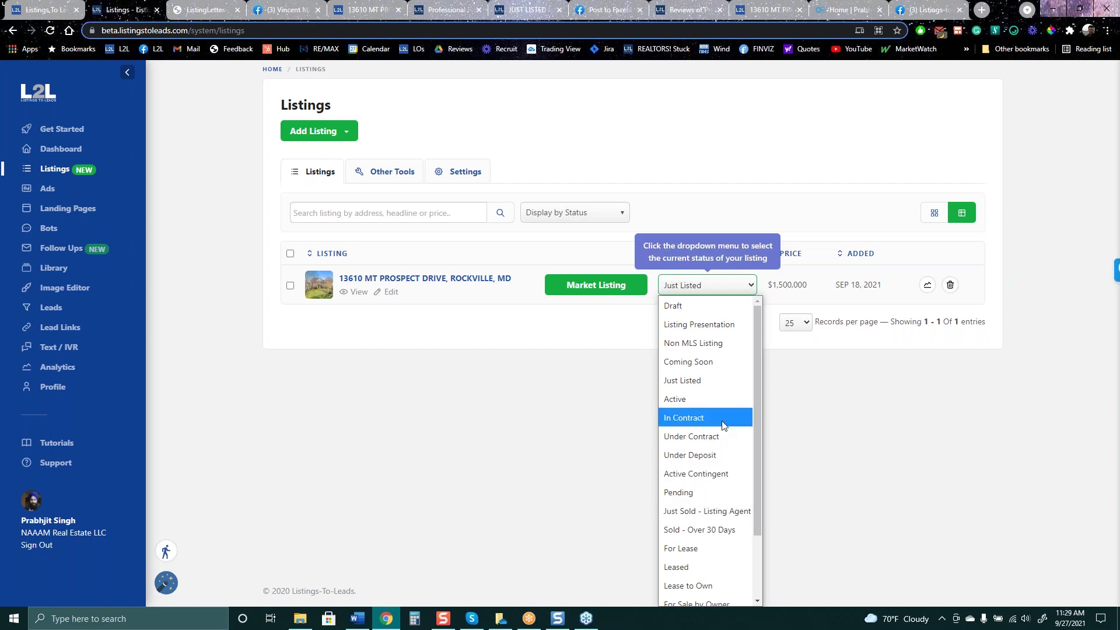
click(750, 178)
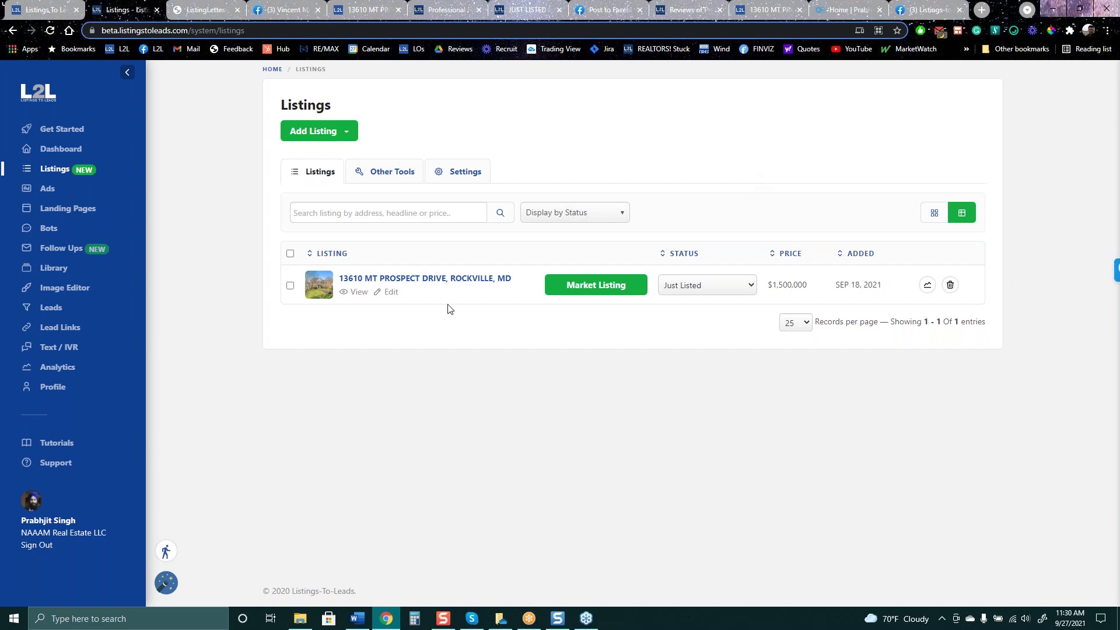
click(596, 285)
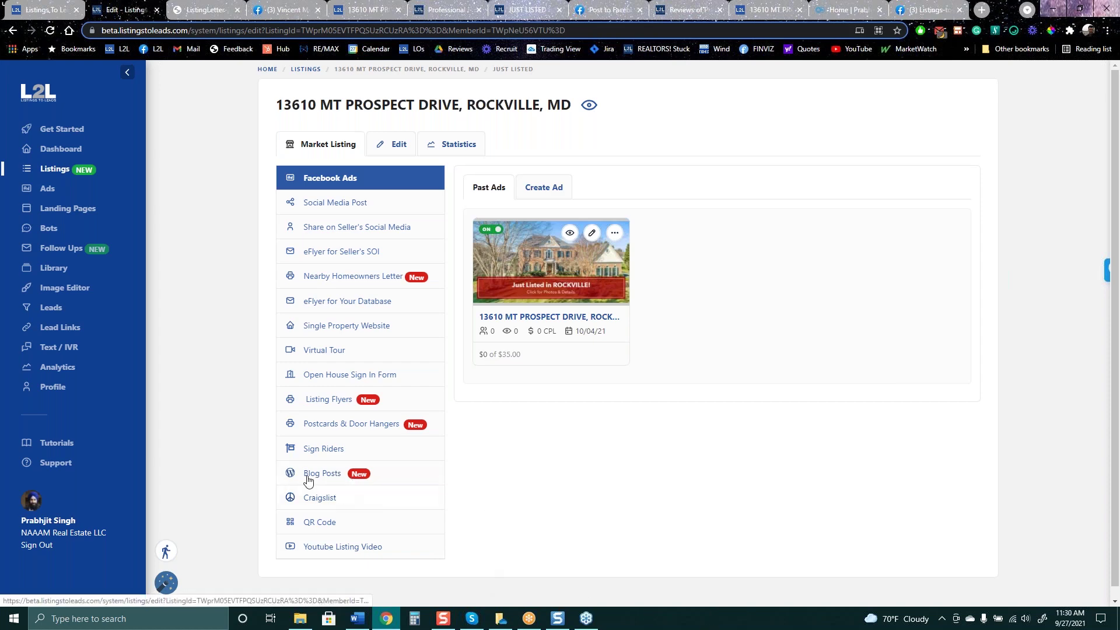
click(61, 208)
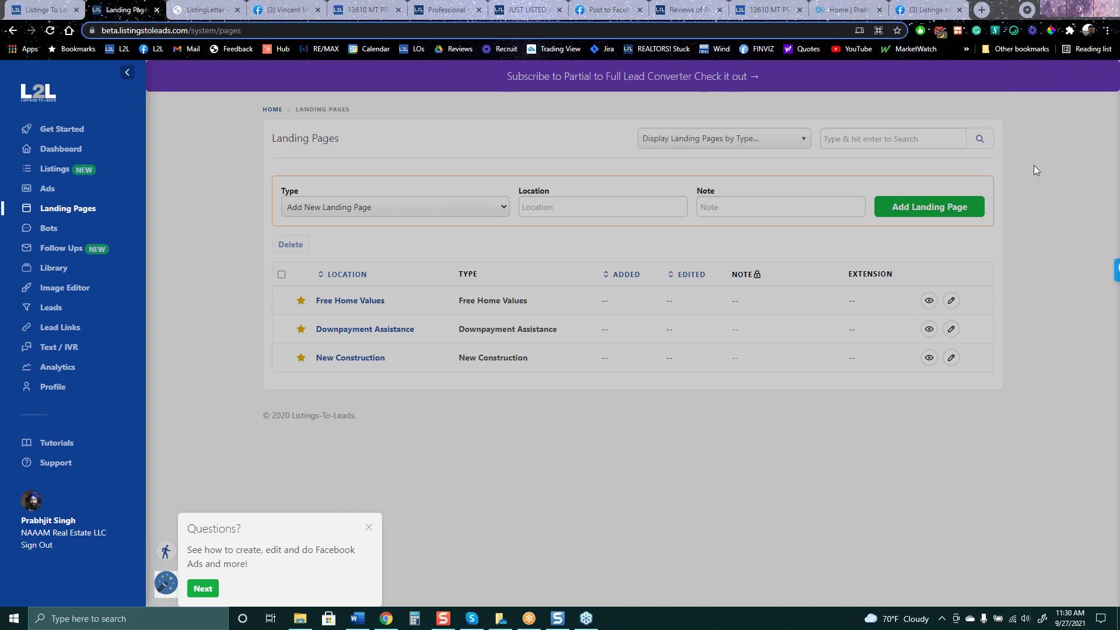
Dismiss the help popup, preview the New Construction landing page, and show the landing page types
click(369, 528)
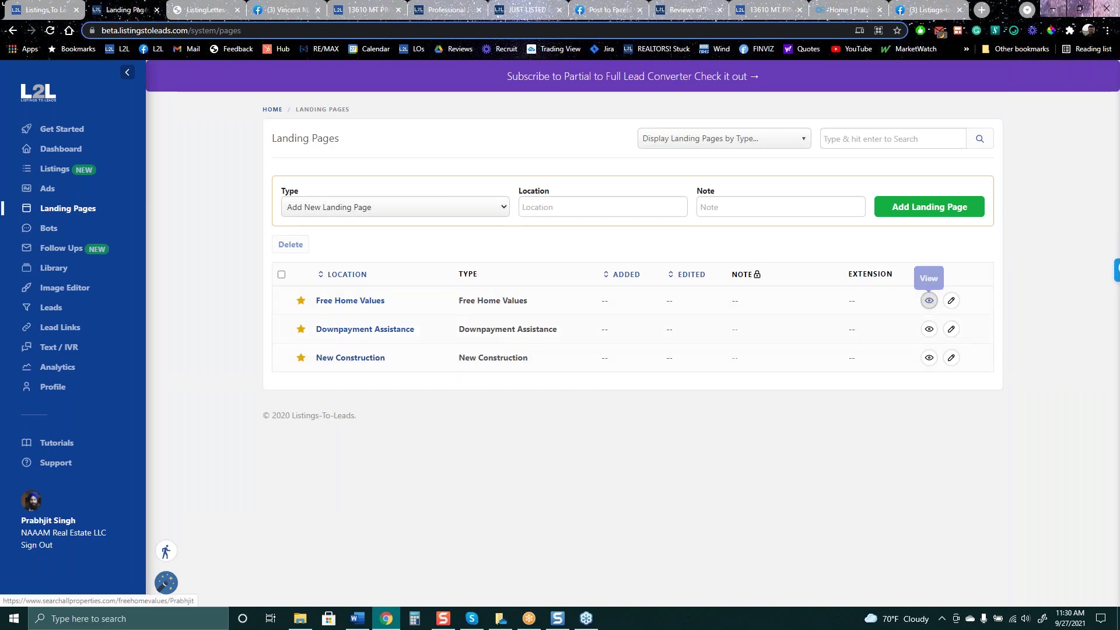
click(928, 358)
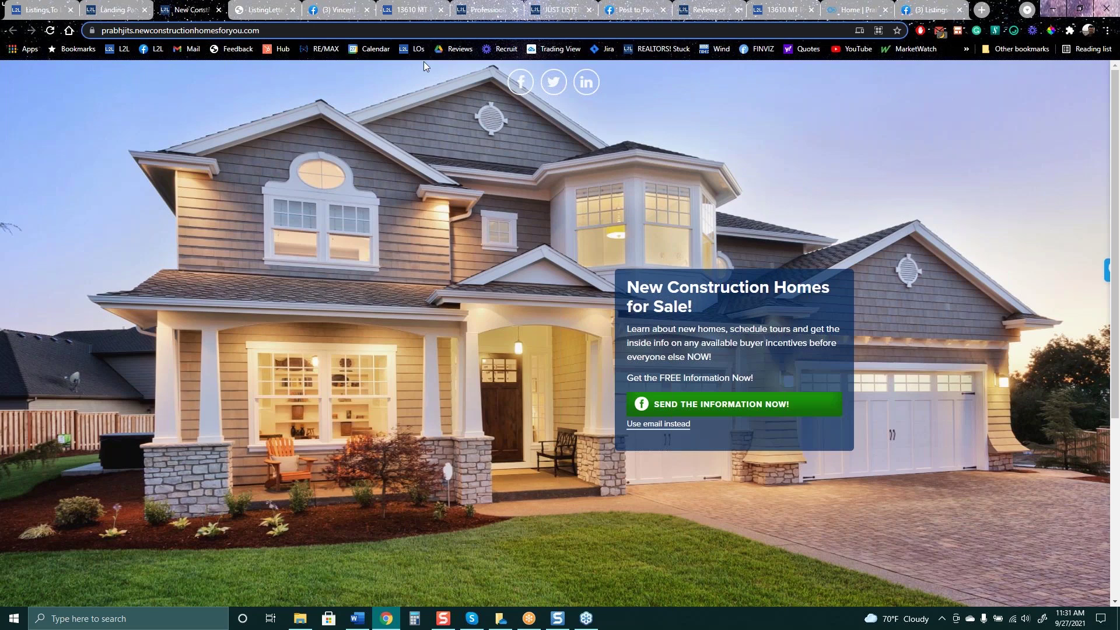
click(121, 12)
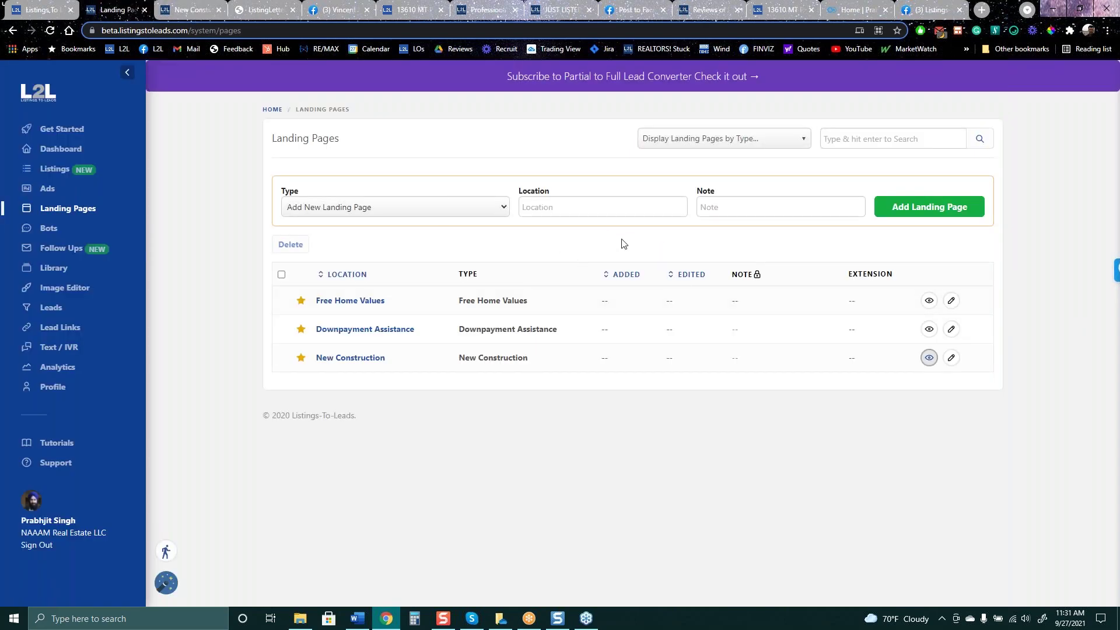
click(501, 211)
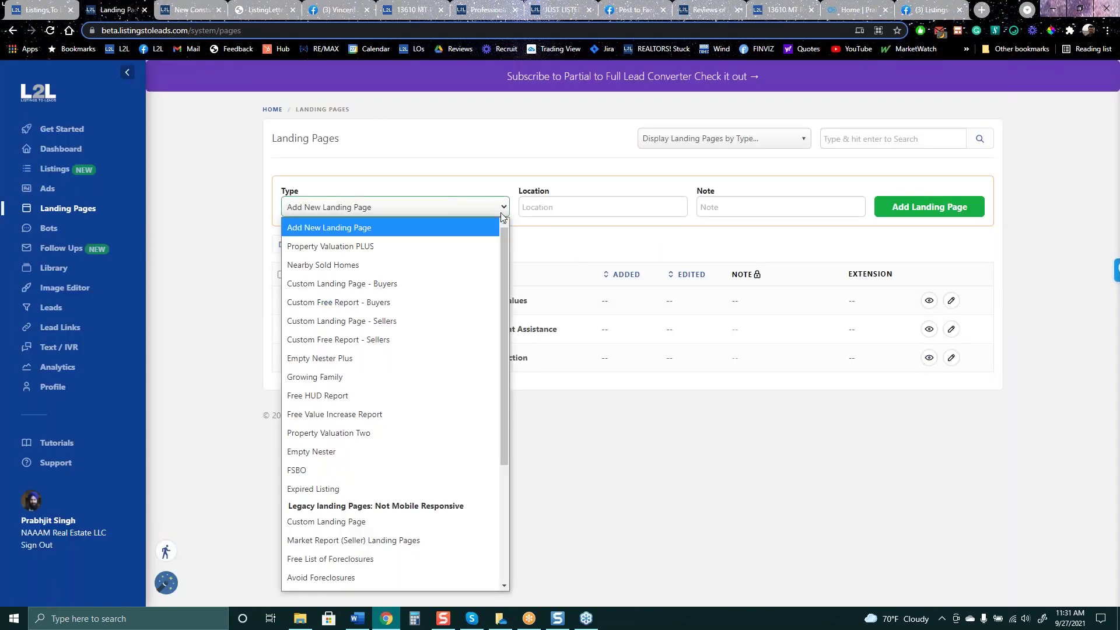
Add a Property Valuation PLUS landing page with location Rockville
click(391, 246)
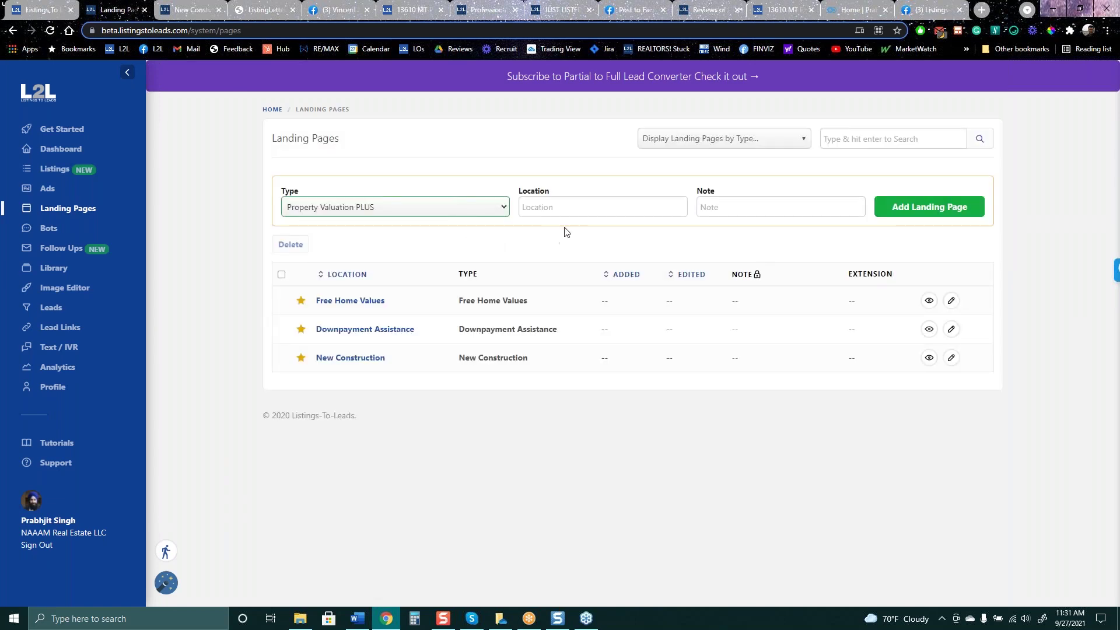
click(582, 204)
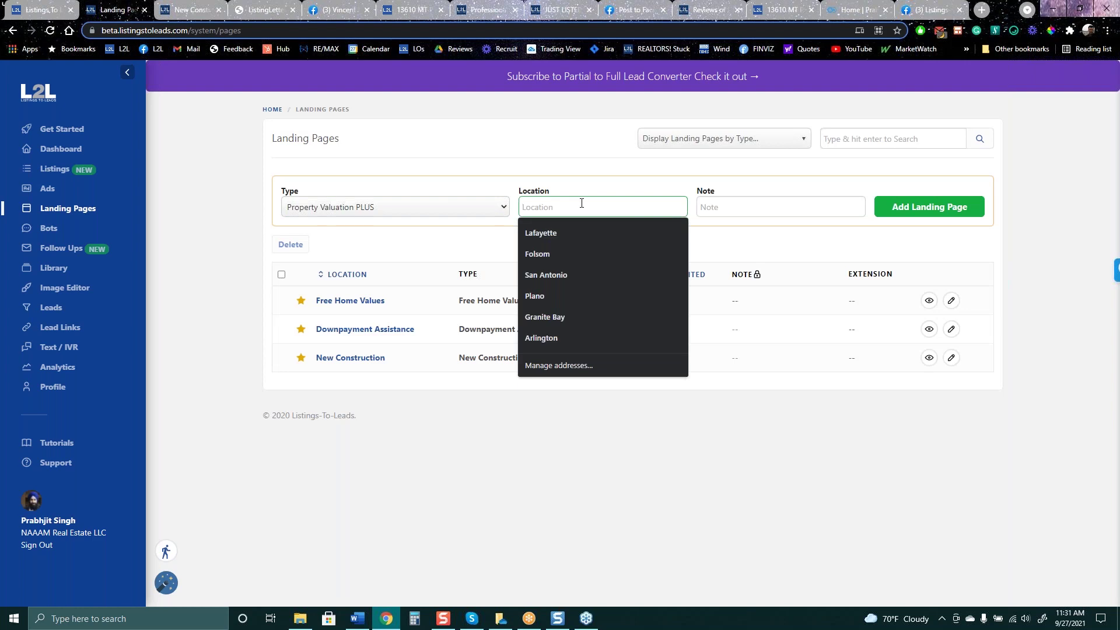
text(Roc)
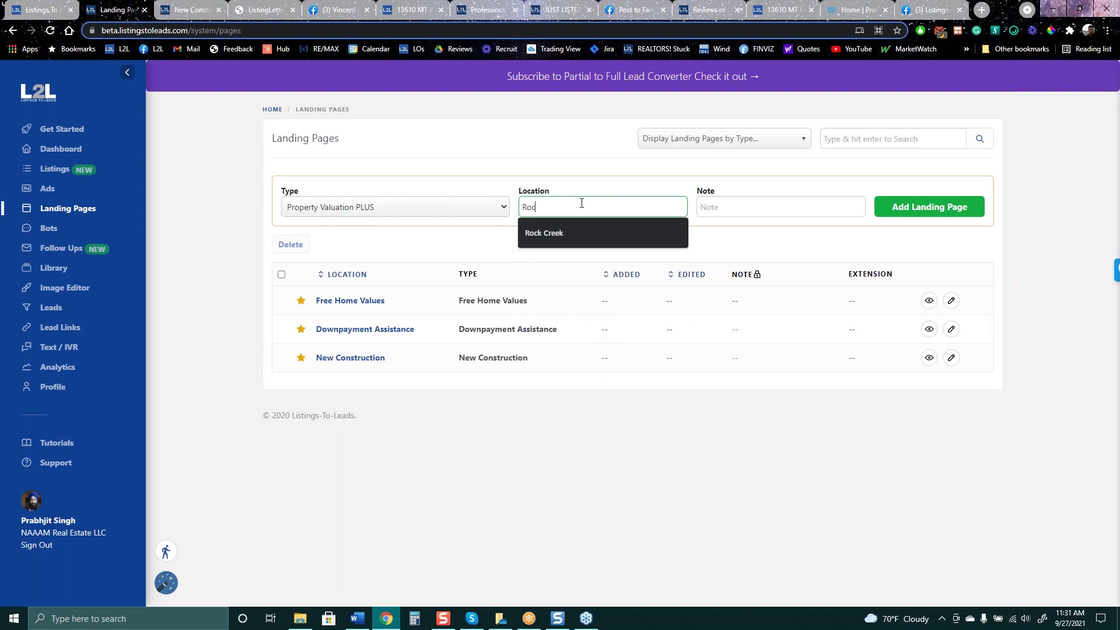
text(kville)
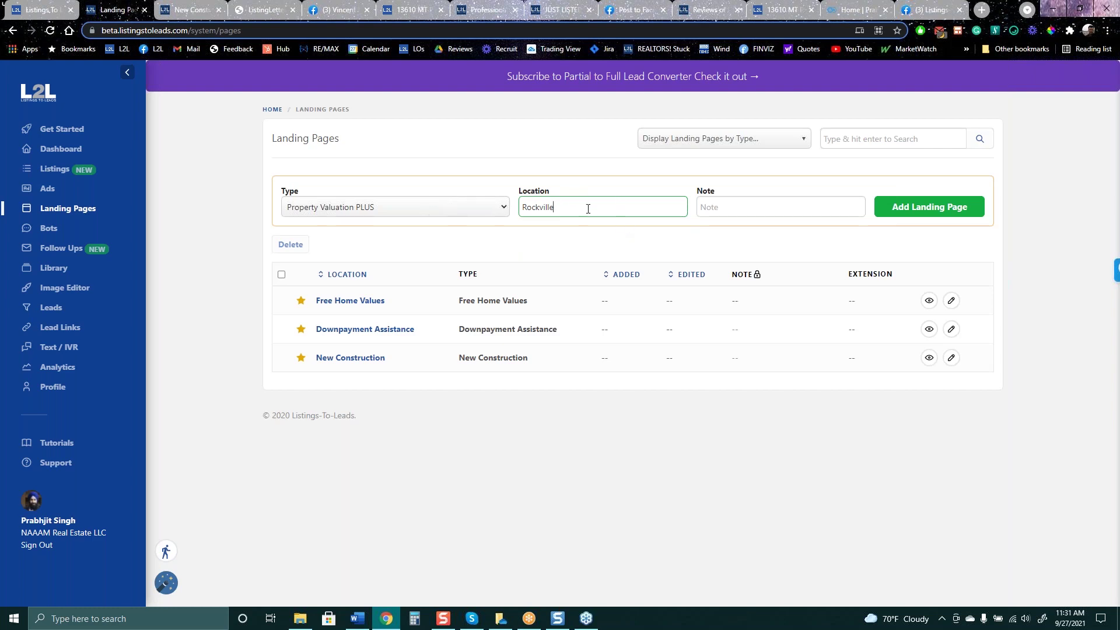
click(921, 209)
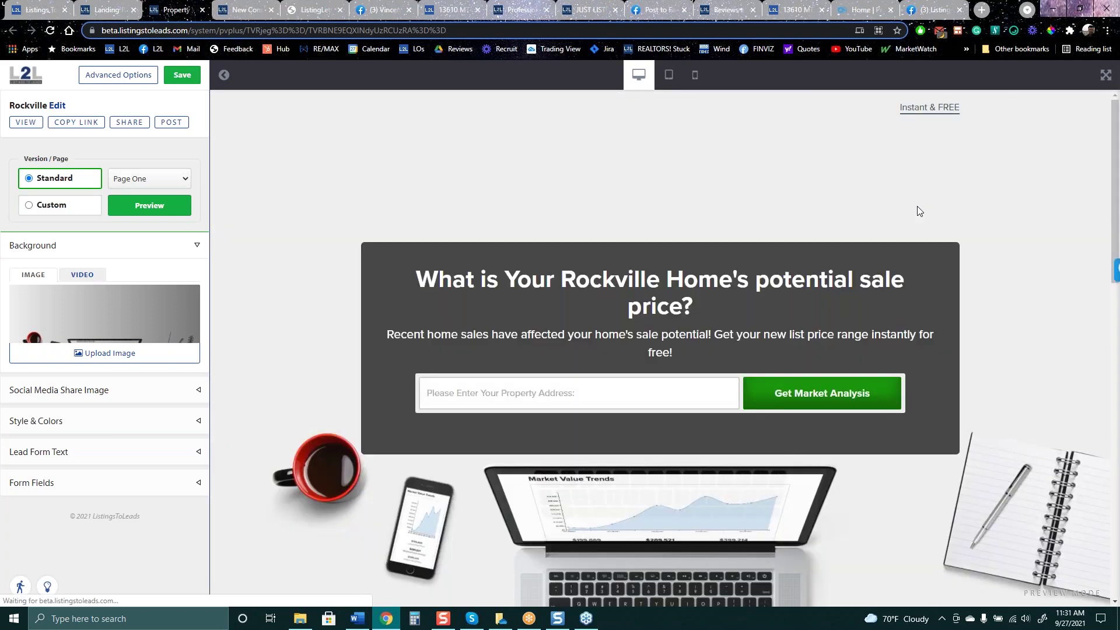
Scroll through the Rockville page's headline, Zillow reviews and How it works, then go to Free Home Values
scroll(910, 385, down, 4)
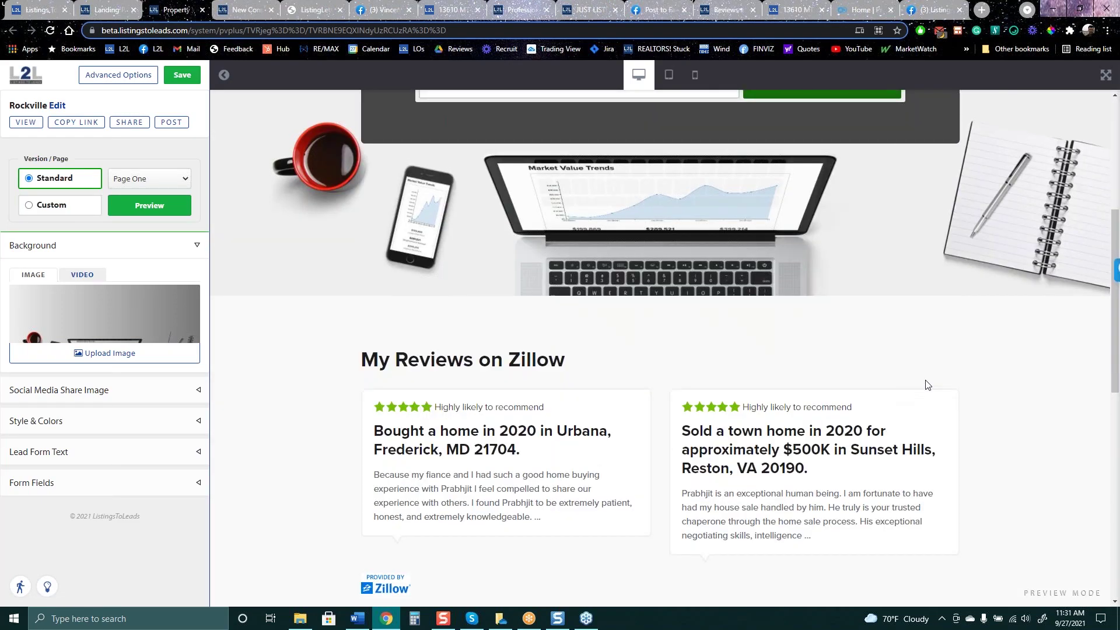
scroll(956, 368, up, 2)
scroll(956, 368, down, 7)
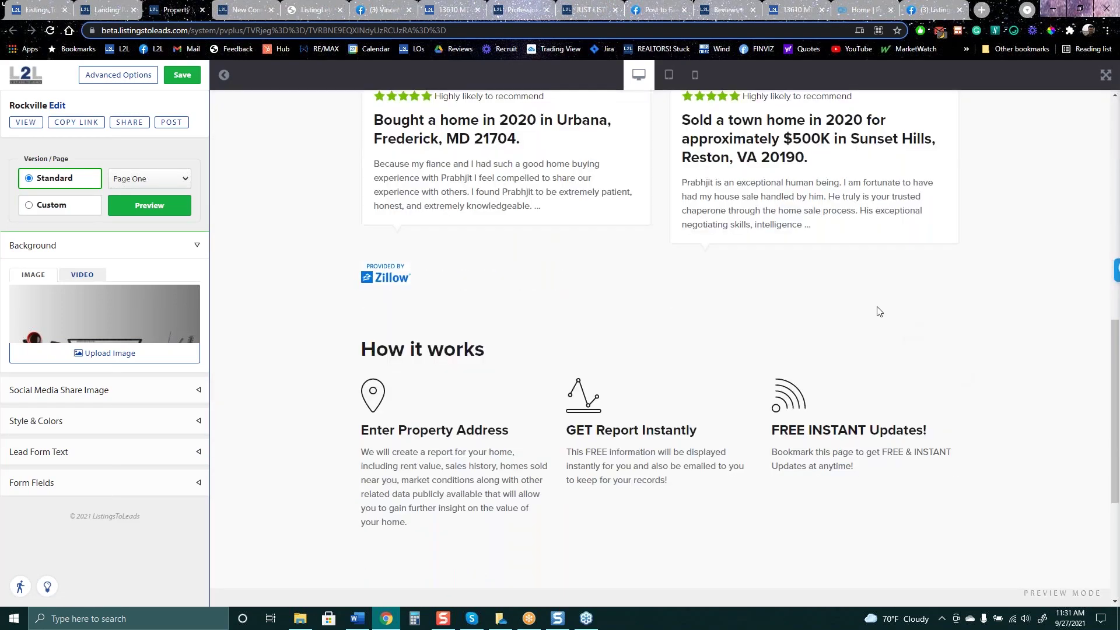
scroll(851, 315, up, 3)
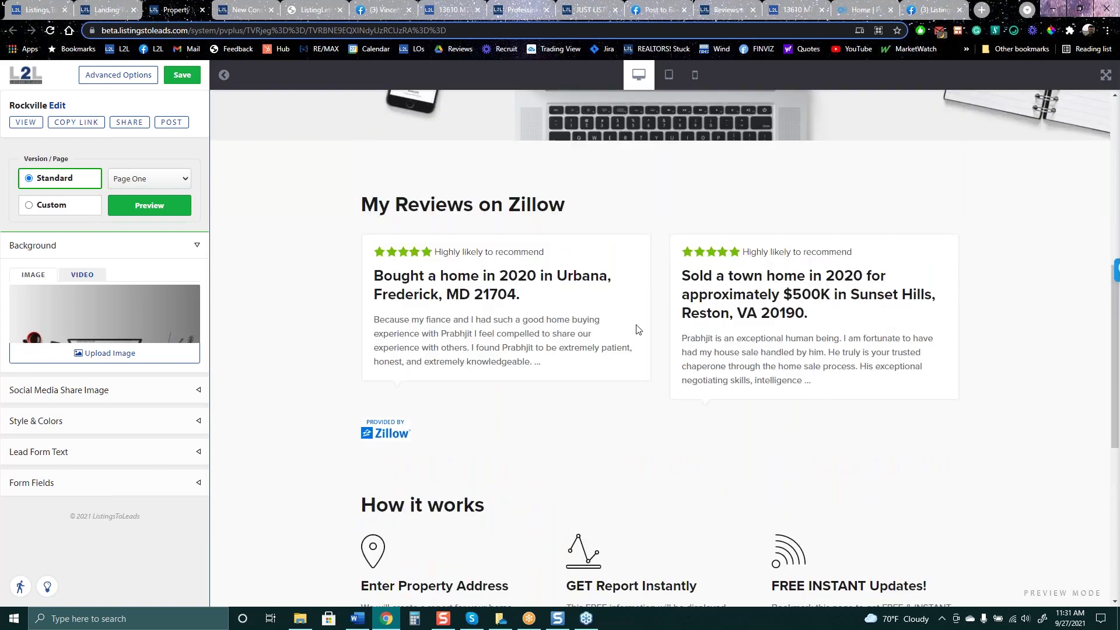
scroll(970, 441, up, 7)
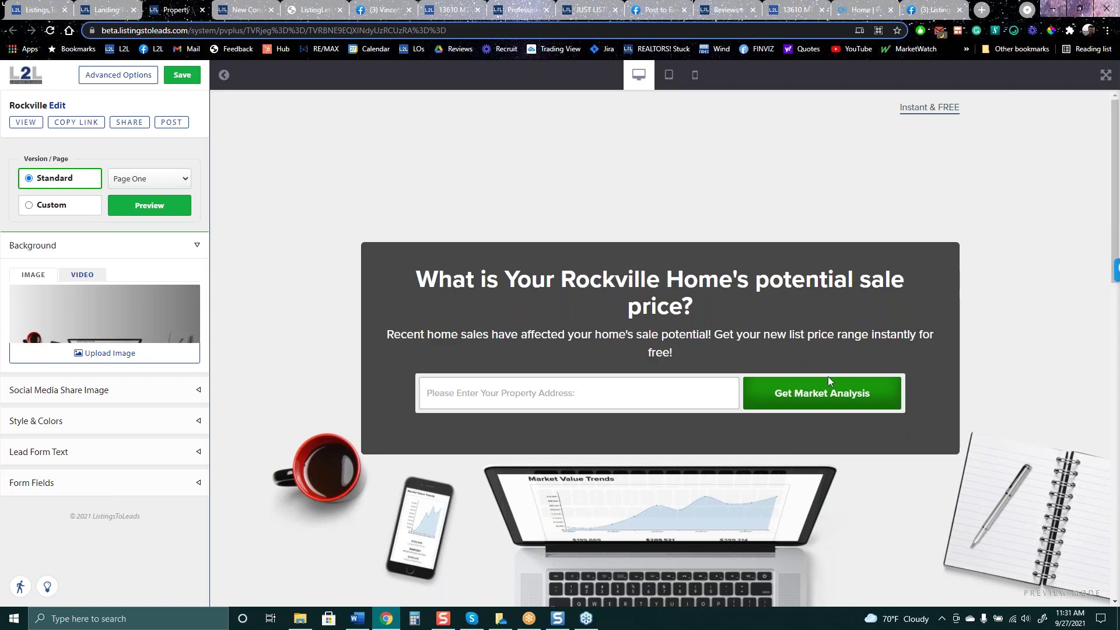
click(519, 10)
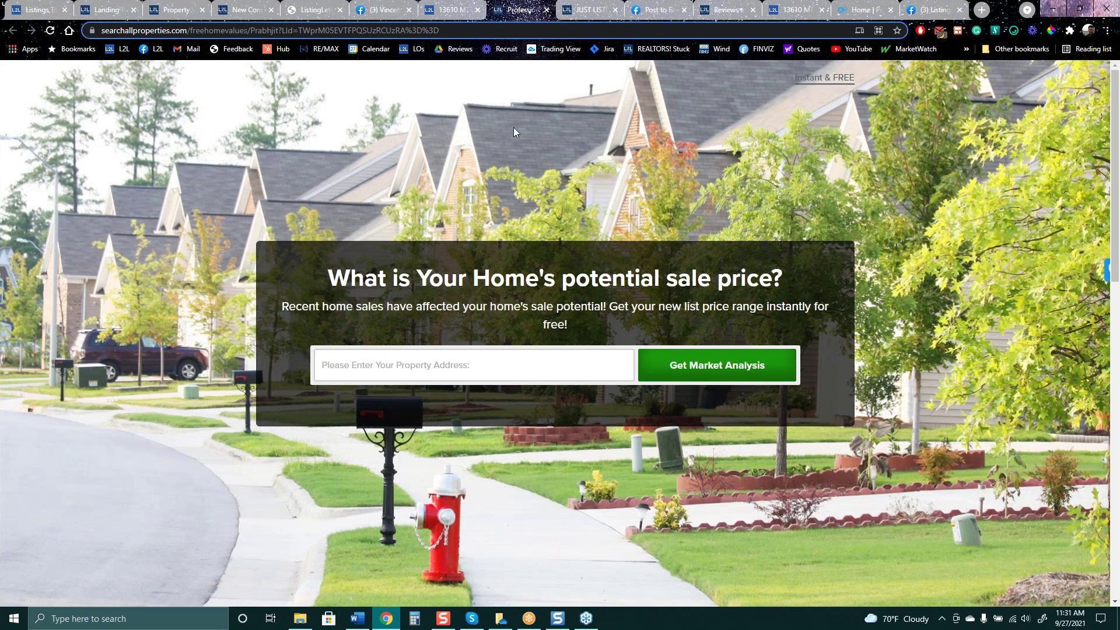
Search Google for 'summit diner nj'
click(465, 32)
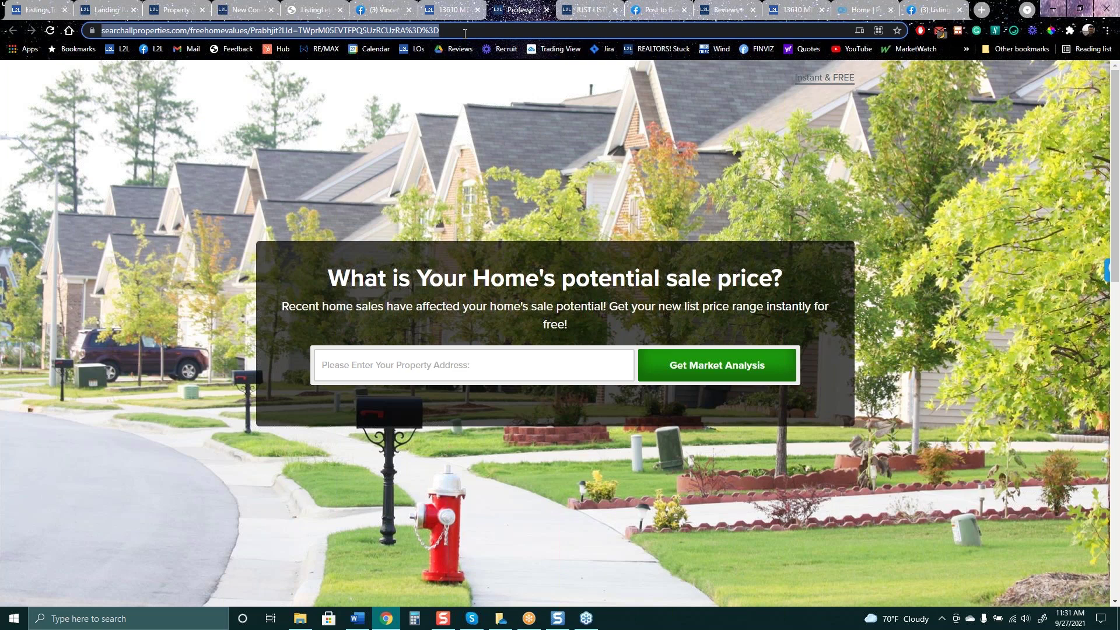
text(s)
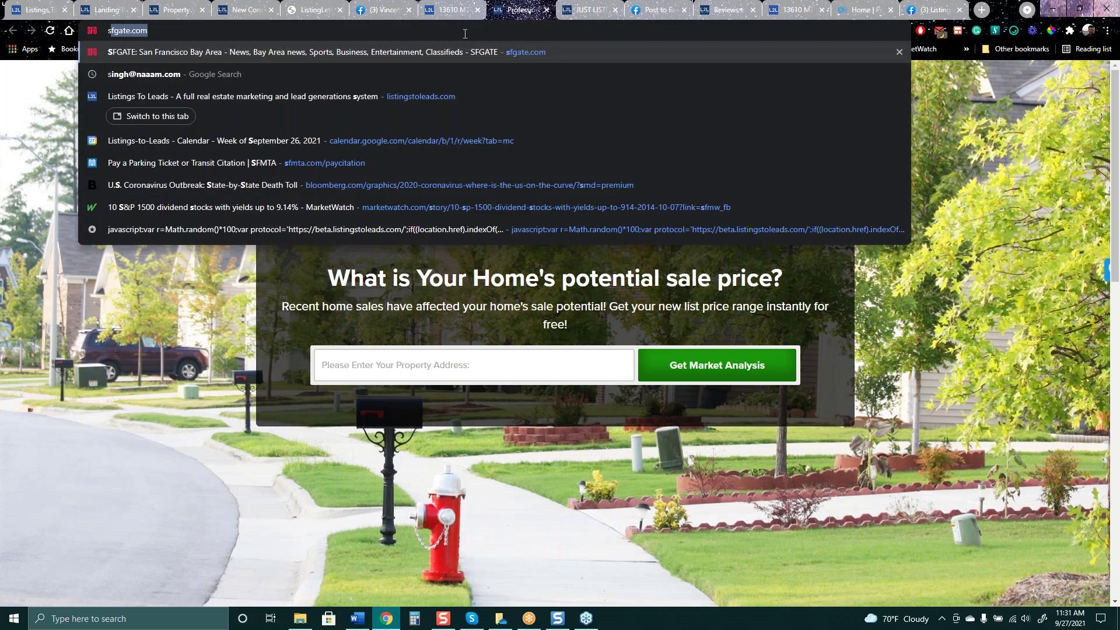
text(ummit)
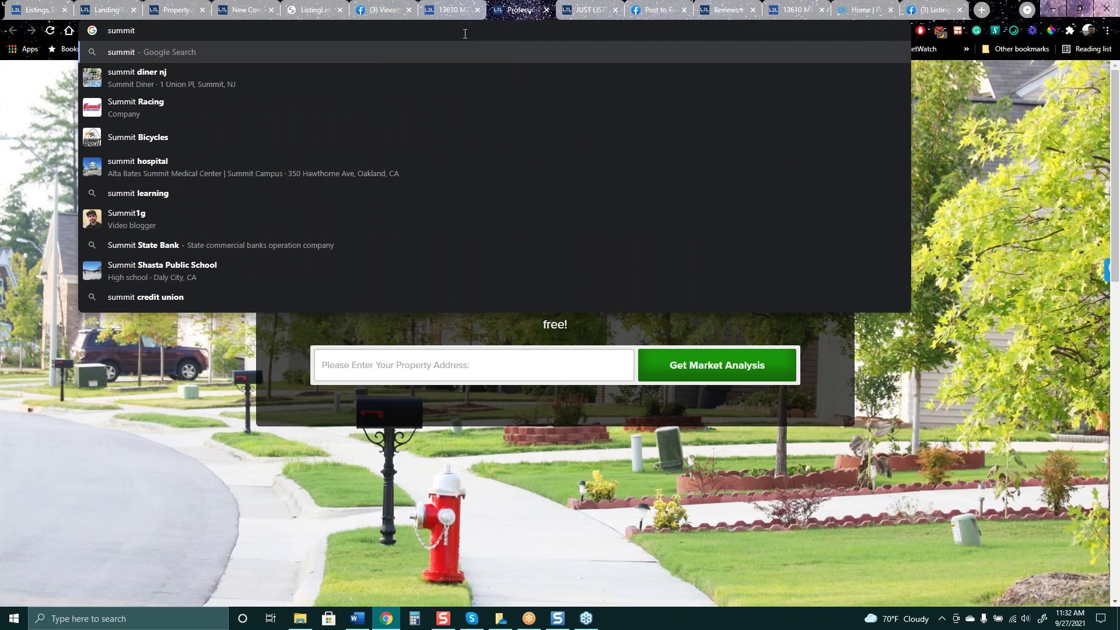
key(Down)
key(Return)
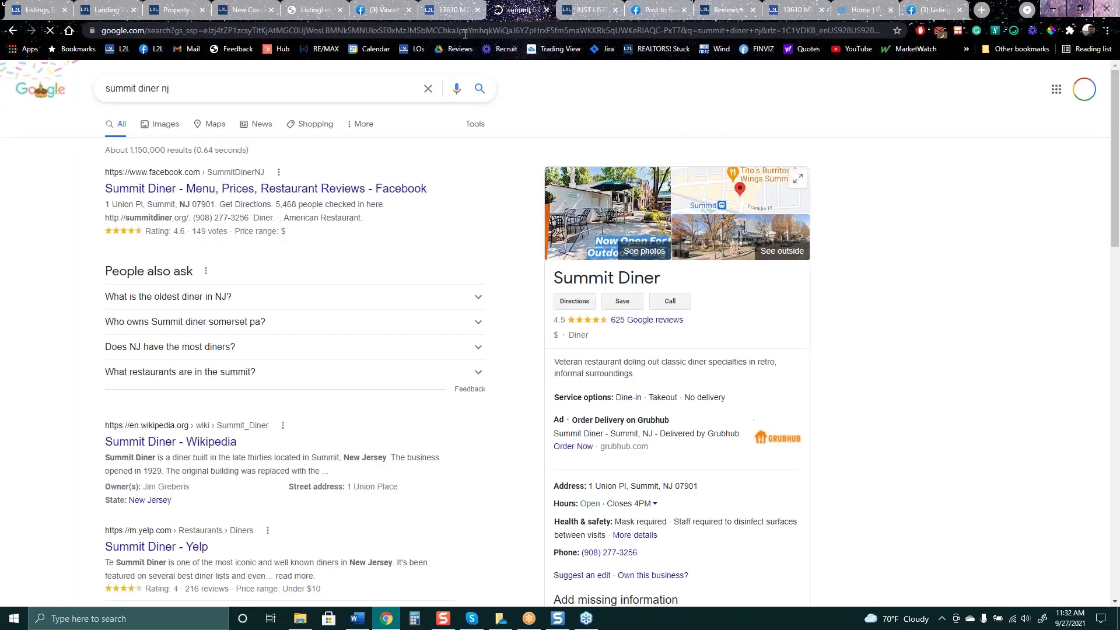
Browse the Summit Diner image results, preview the Trillion Creative photo, then return to the ListingLetter PDF
click(175, 128)
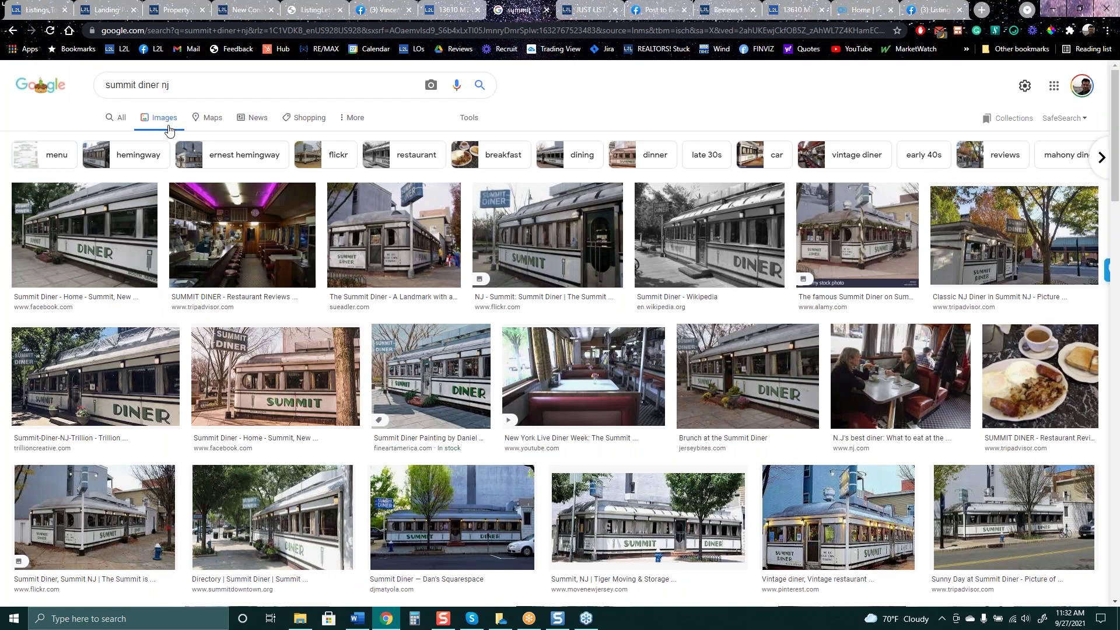
click(85, 233)
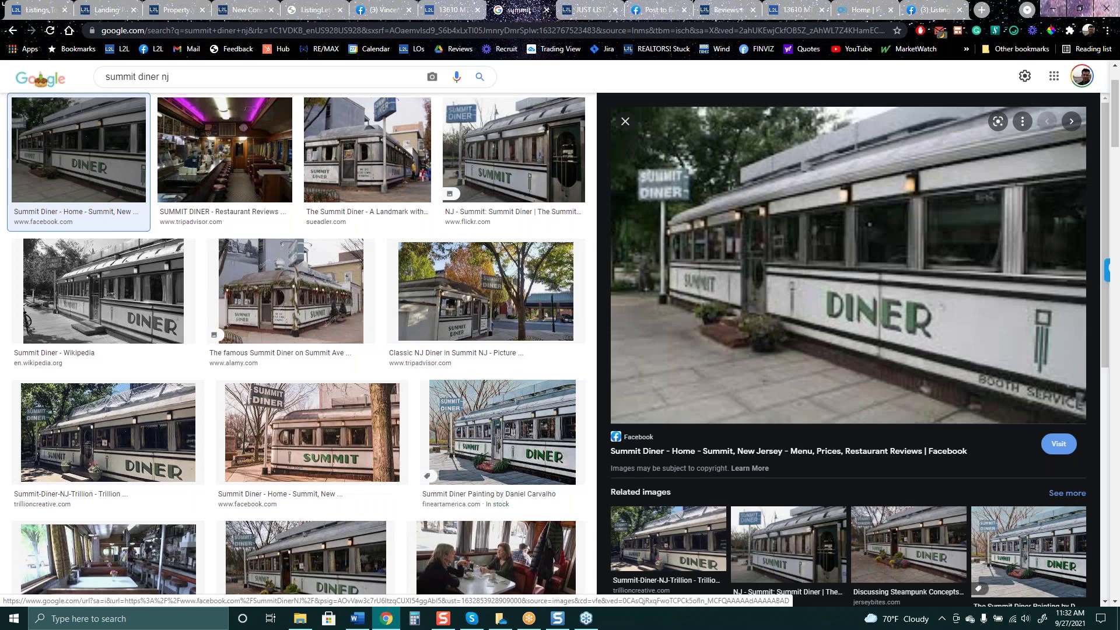
click(126, 415)
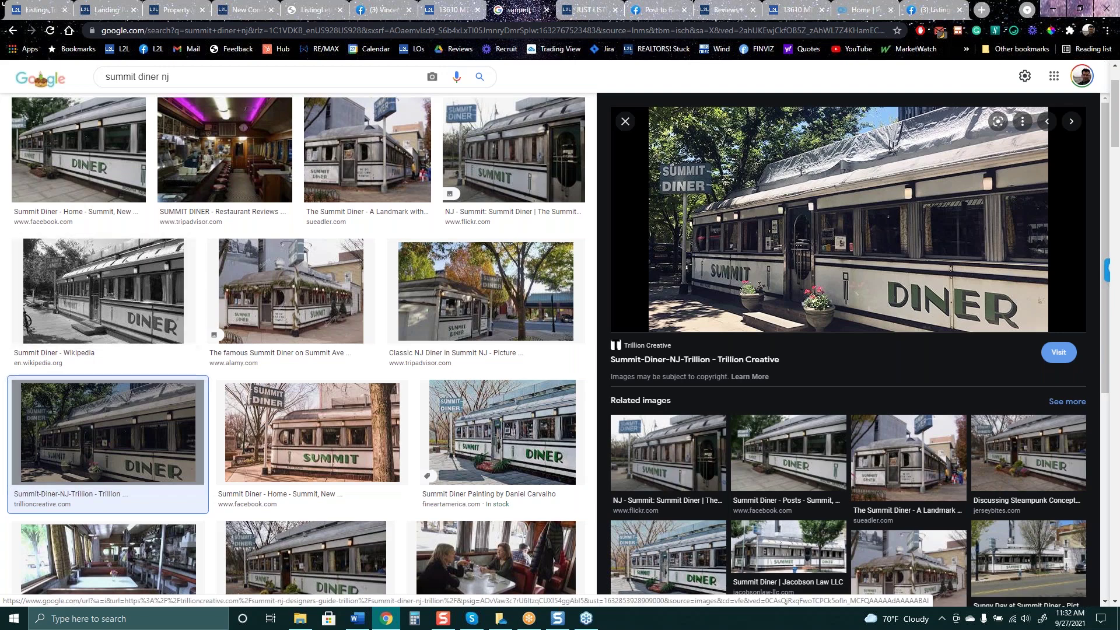
click(319, 12)
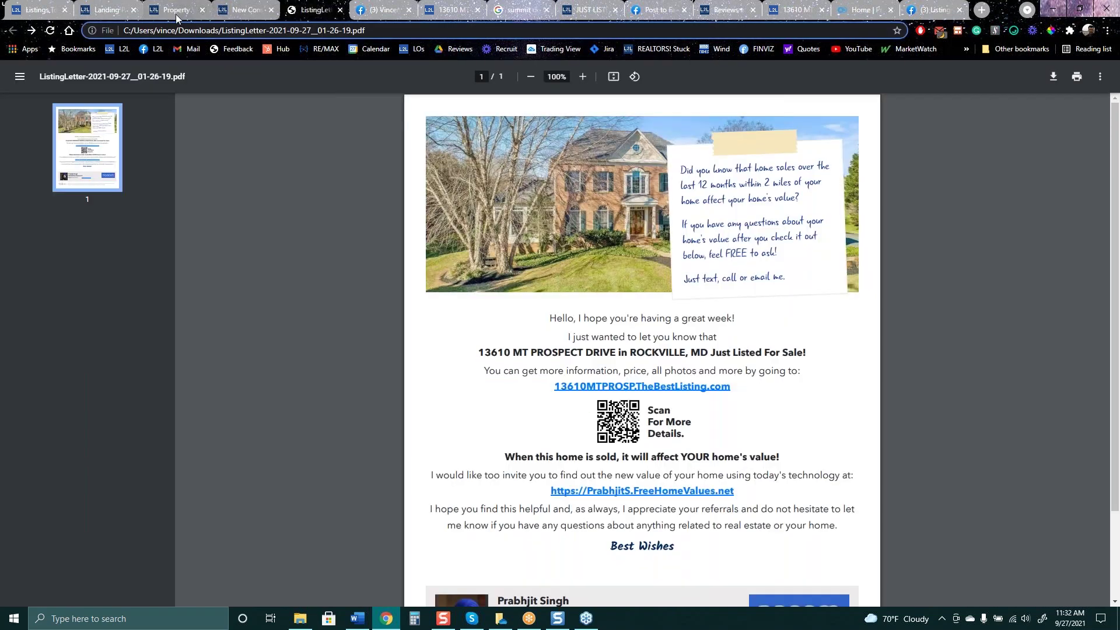
Return to the editor for the 'What is Your Rockville Home's potential sale price?' page
click(173, 13)
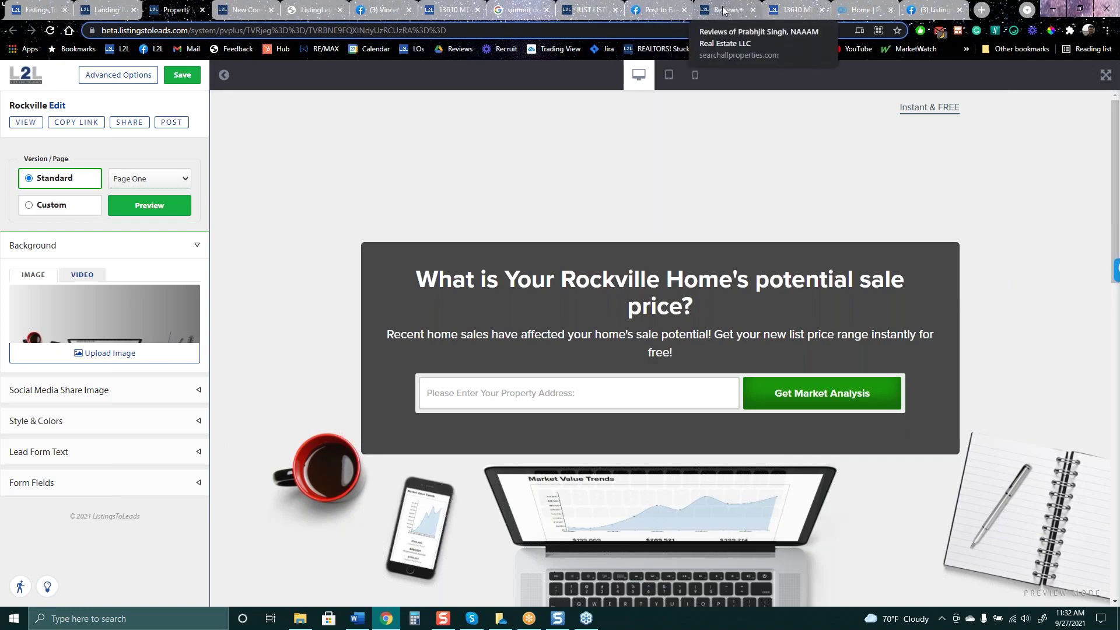
click(530, 11)
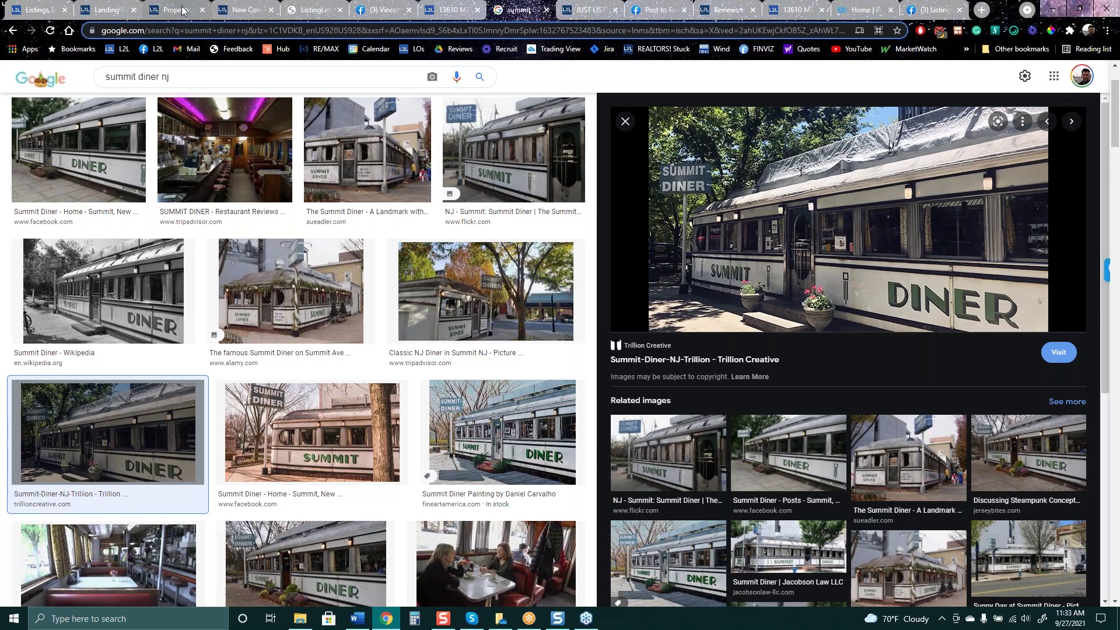
click(290, 10)
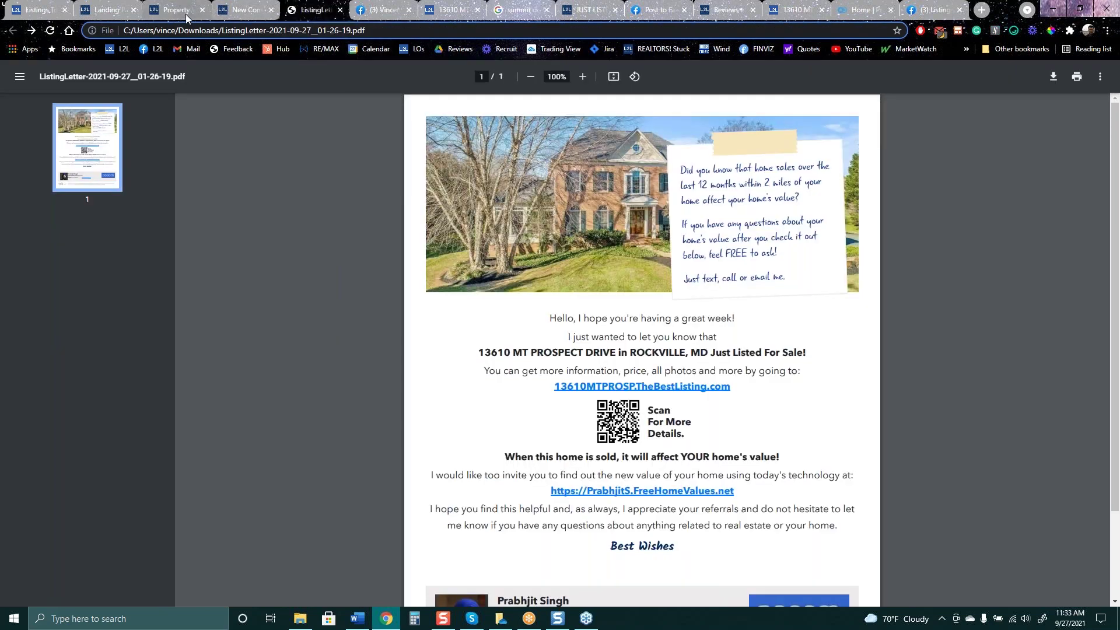
click(184, 10)
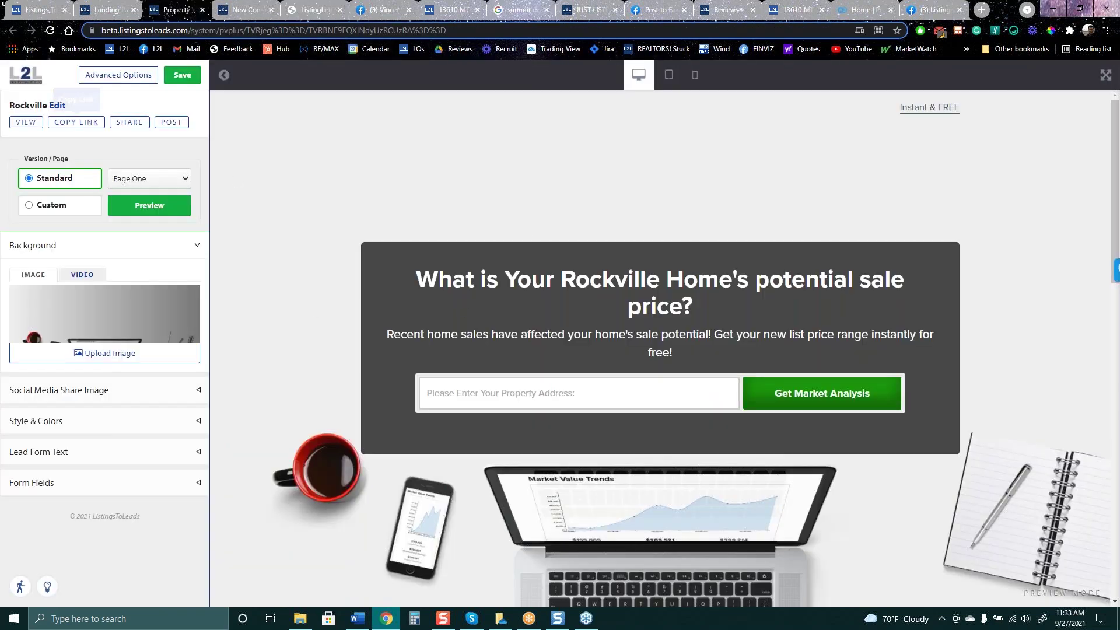
click(116, 76)
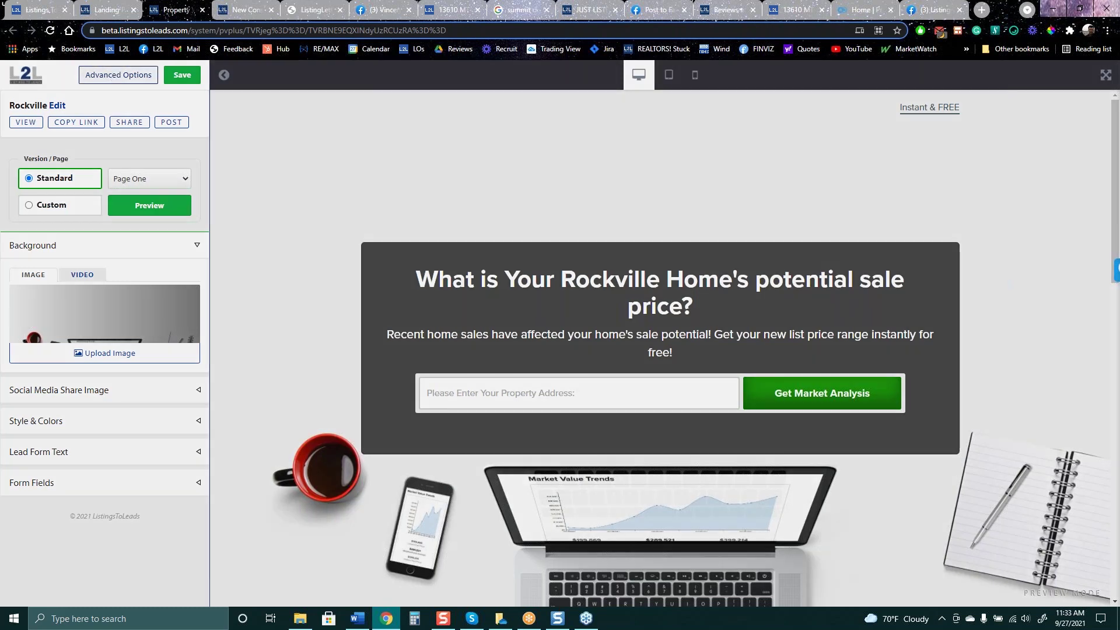
Download the middle Seller Lead Ad Letter from Advanced Options and open the landingPageLetter PDF
click(285, 277)
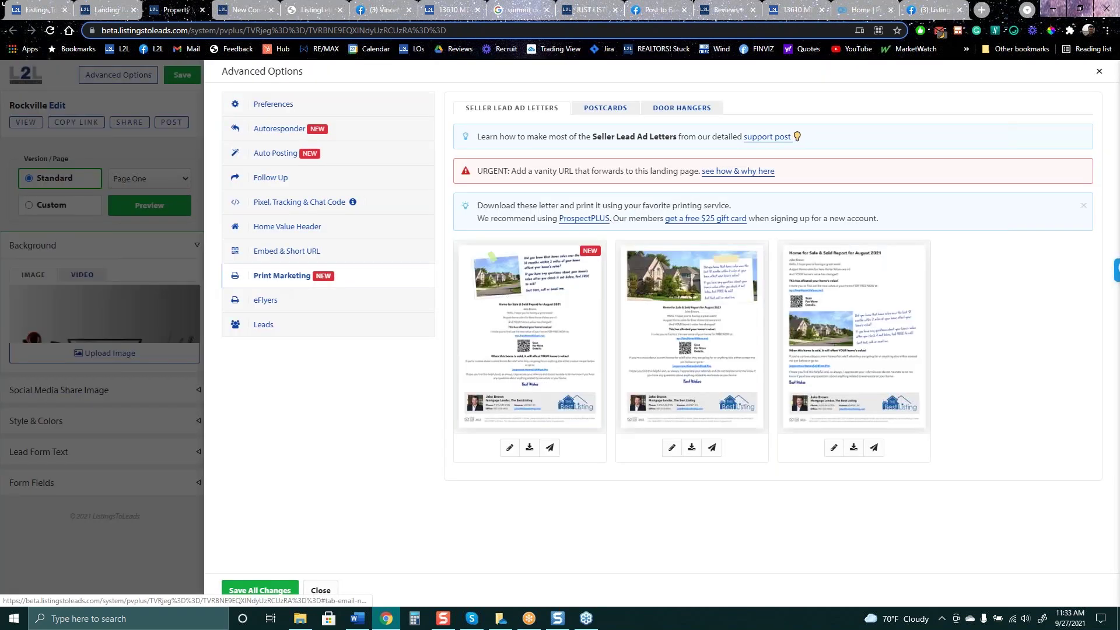
click(692, 447)
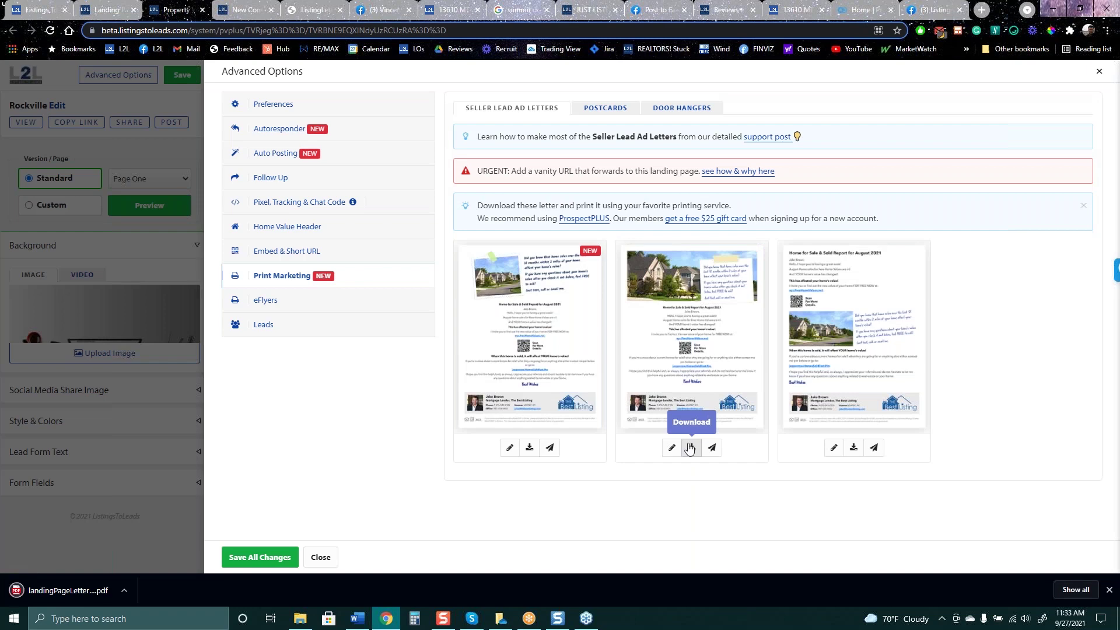
click(75, 597)
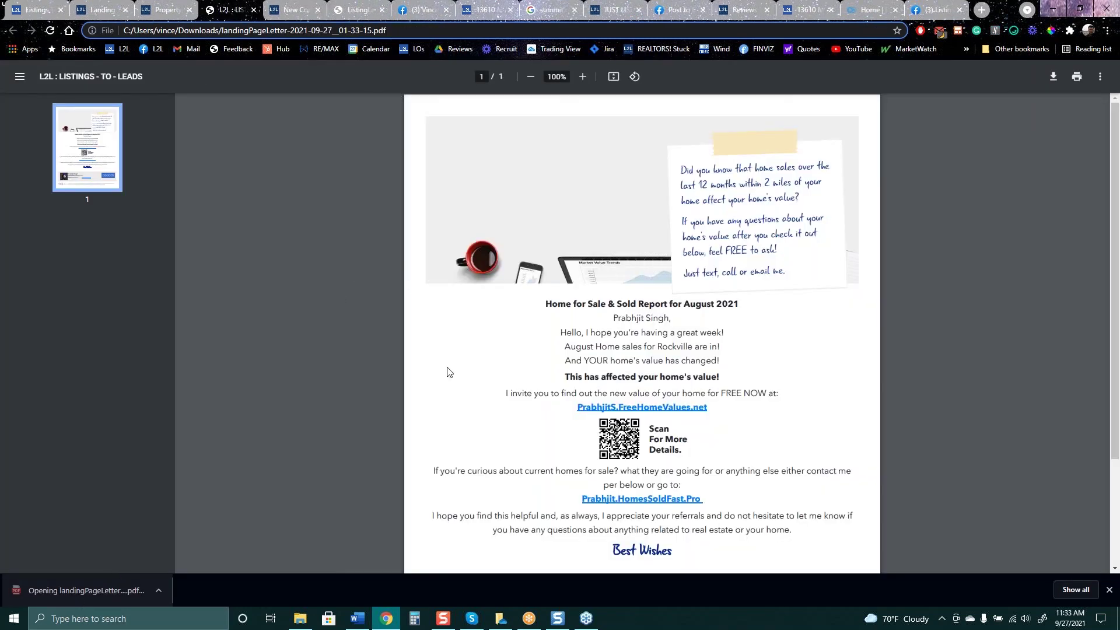
Read the 'Home for Sale & Sold Report for August 2021' letter, then return to Advanced Options
scroll(621, 200, down, 3)
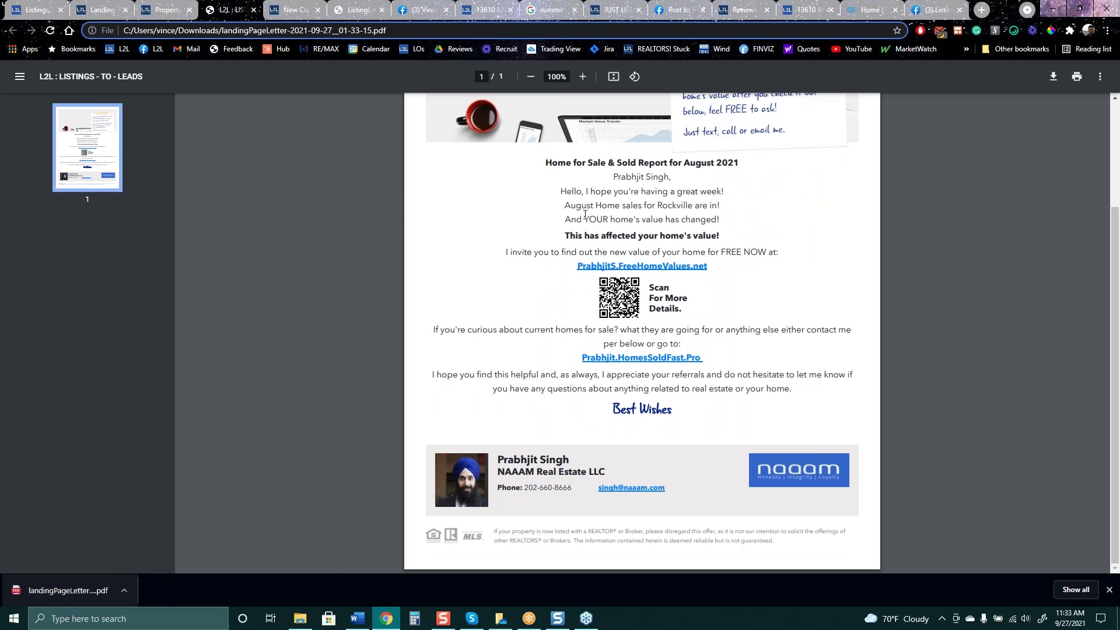
drag(589, 225, 748, 251)
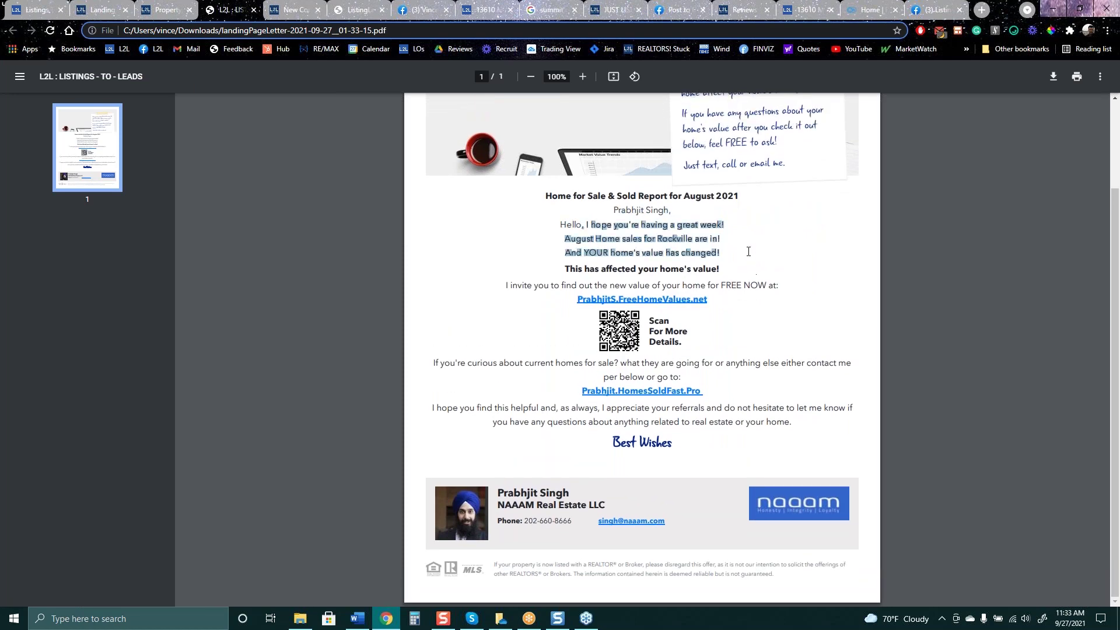
click(768, 253)
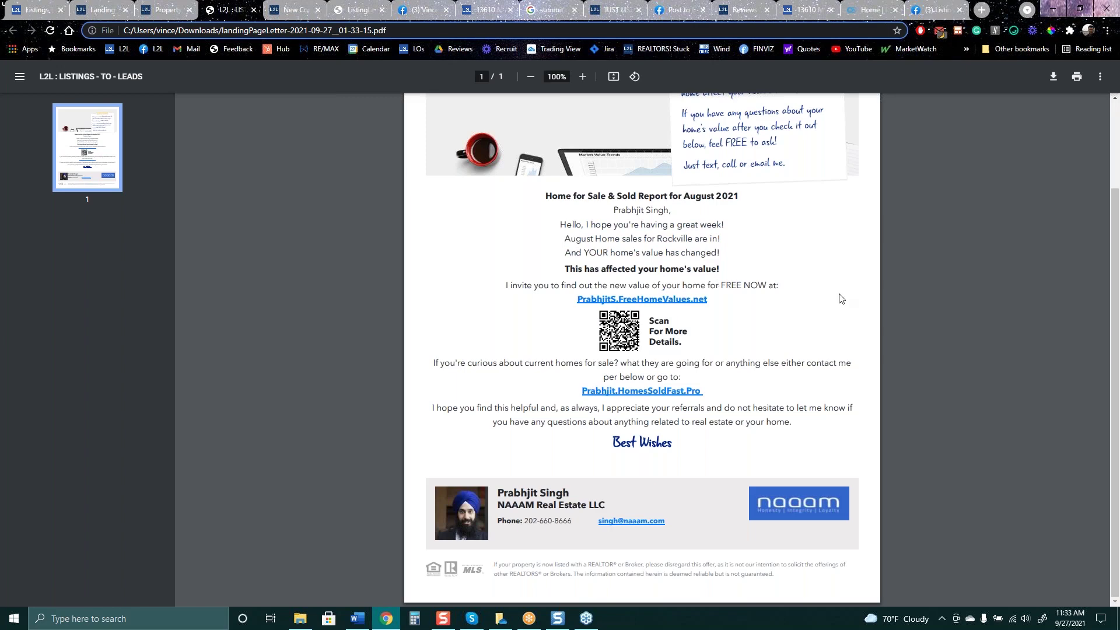
scroll(842, 299, up, 2)
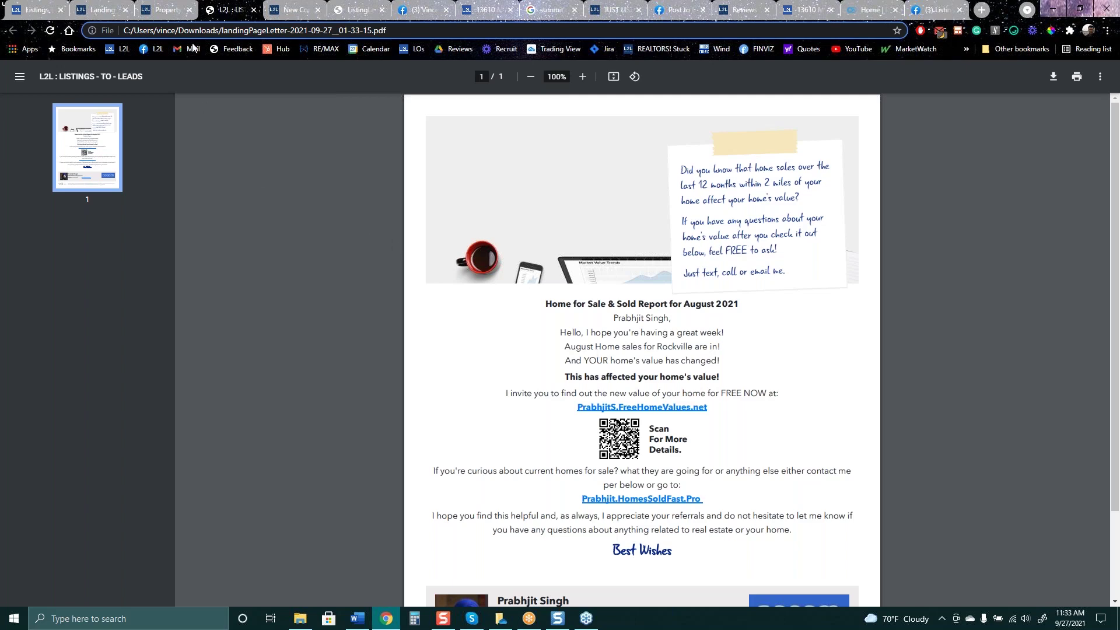
click(172, 10)
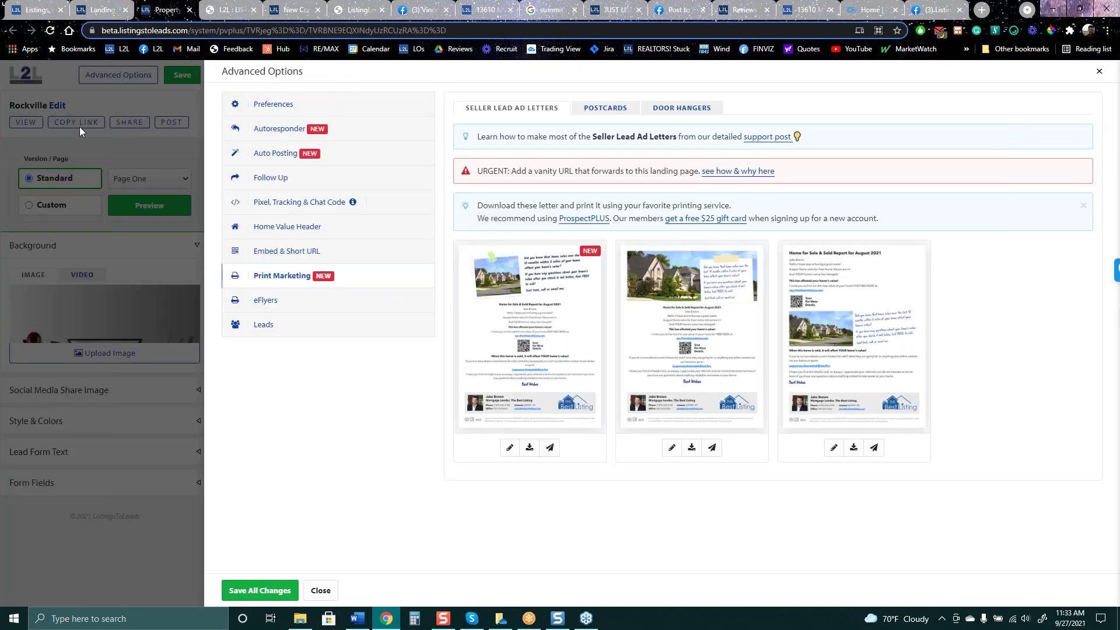
Browse the landing page Type options such as Custom Landing Page - Buyers, then go to Ads
click(62, 90)
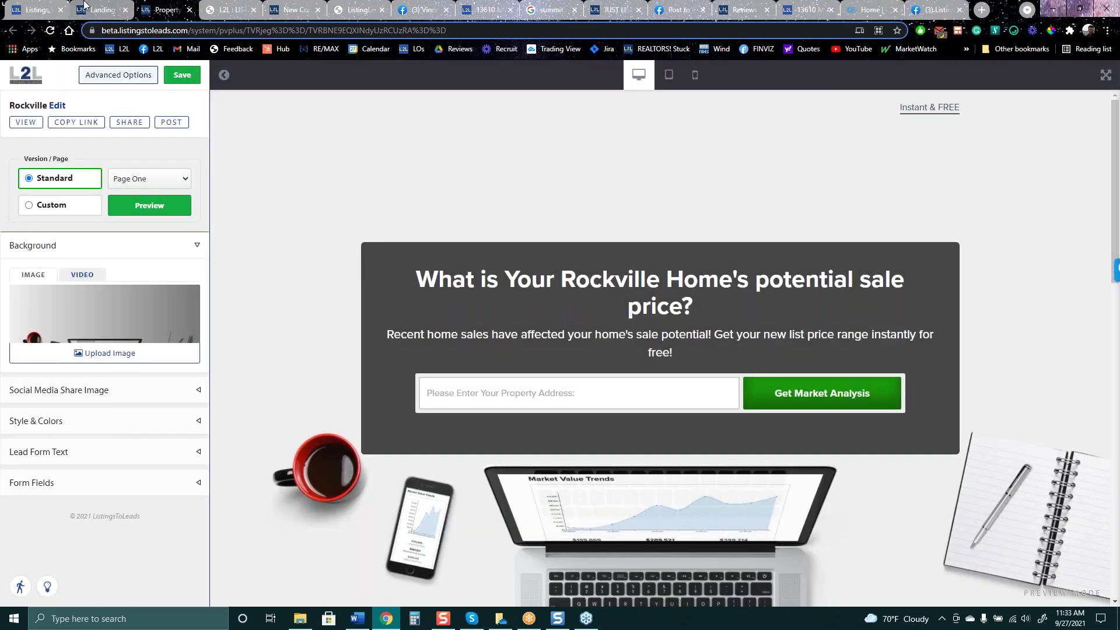
click(90, 7)
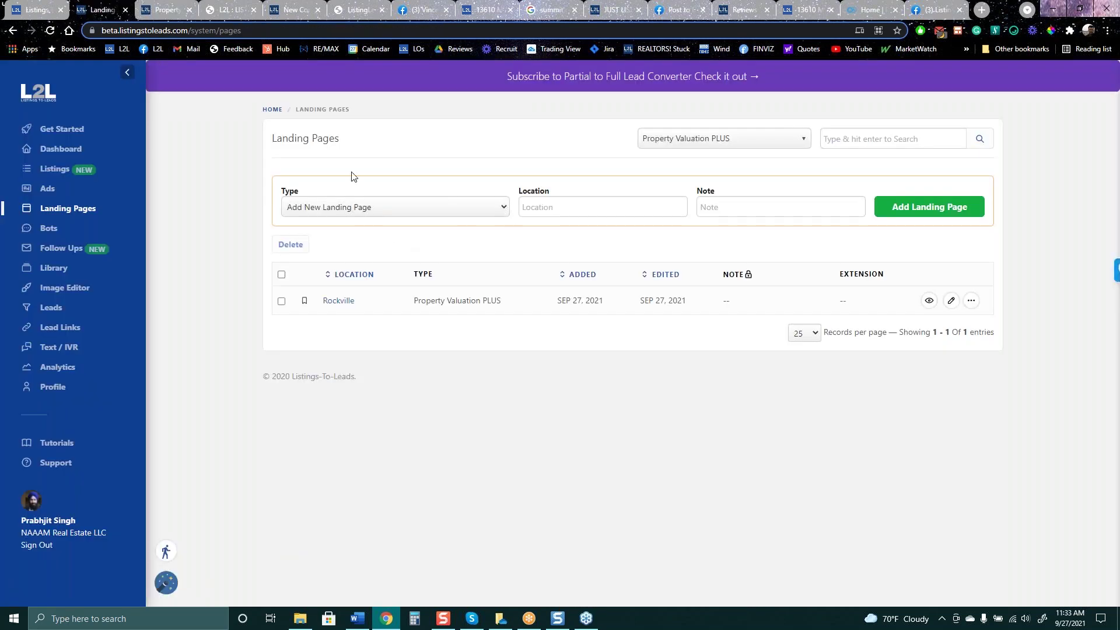
click(57, 211)
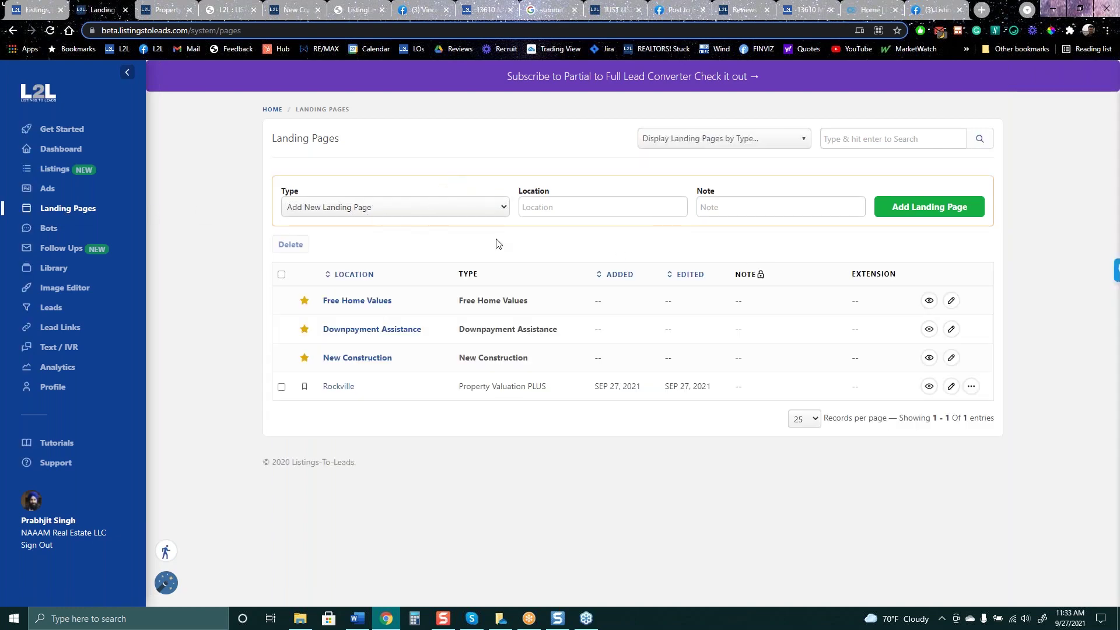
click(472, 207)
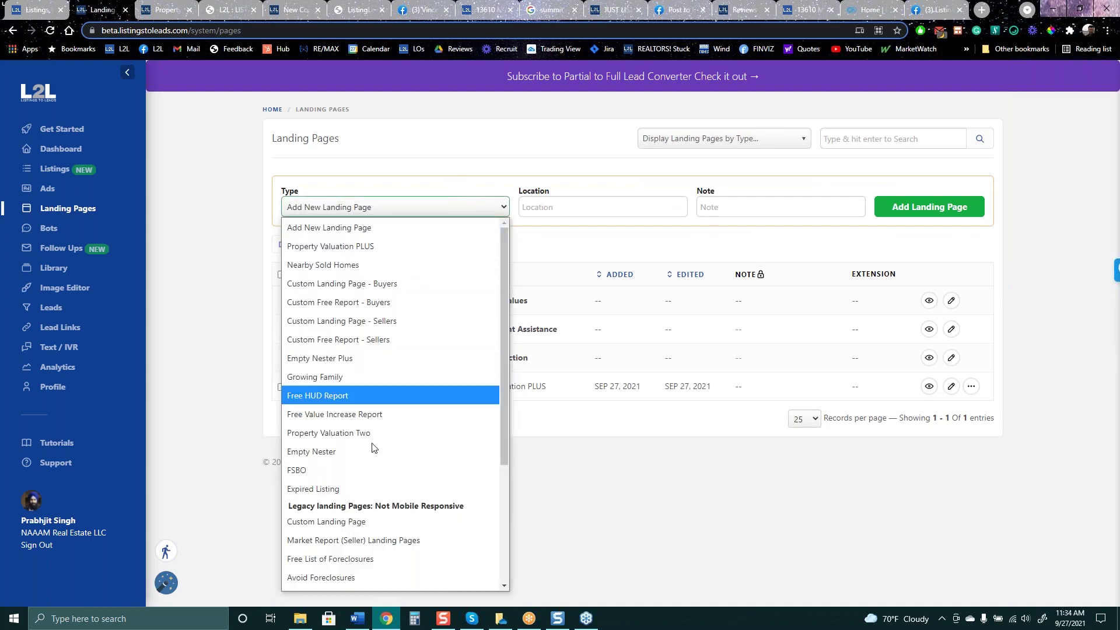
click(374, 284)
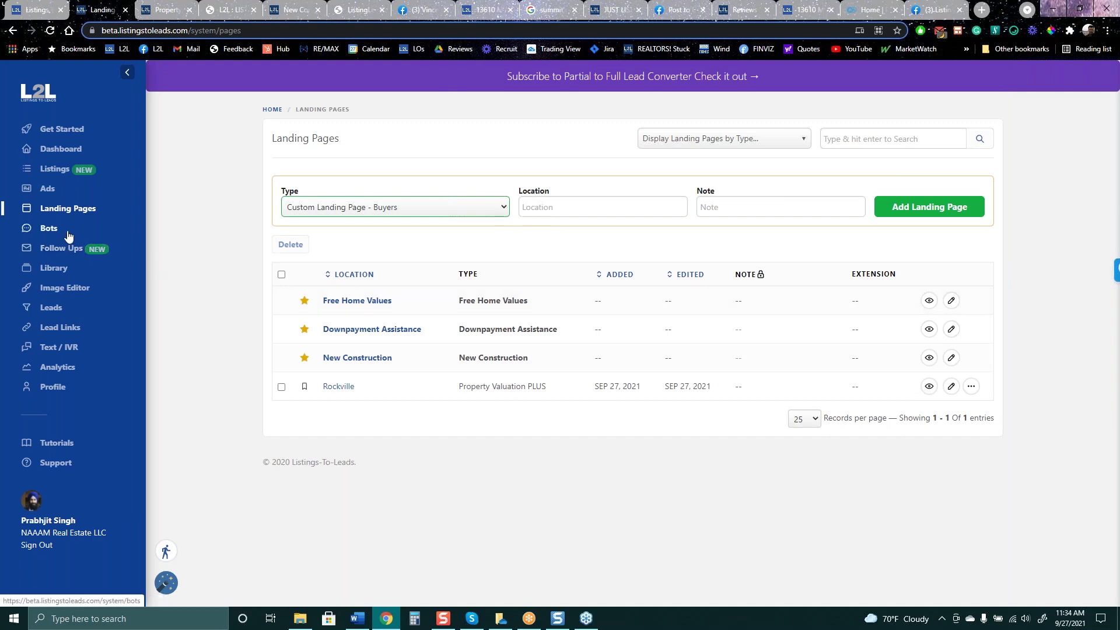
click(54, 194)
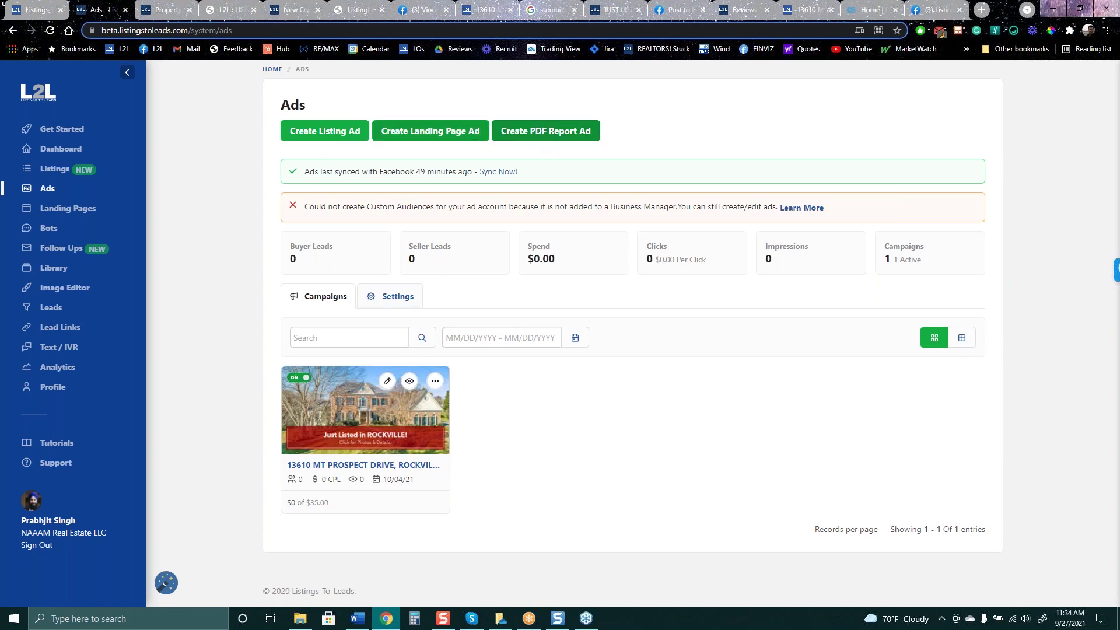
click(426, 138)
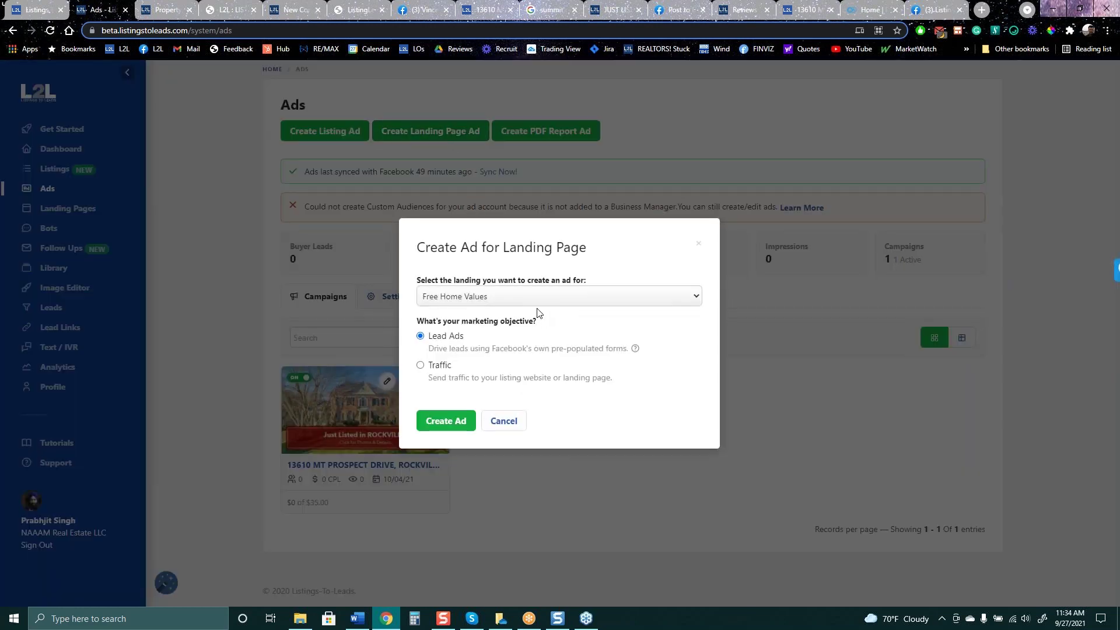
click(537, 300)
click(534, 381)
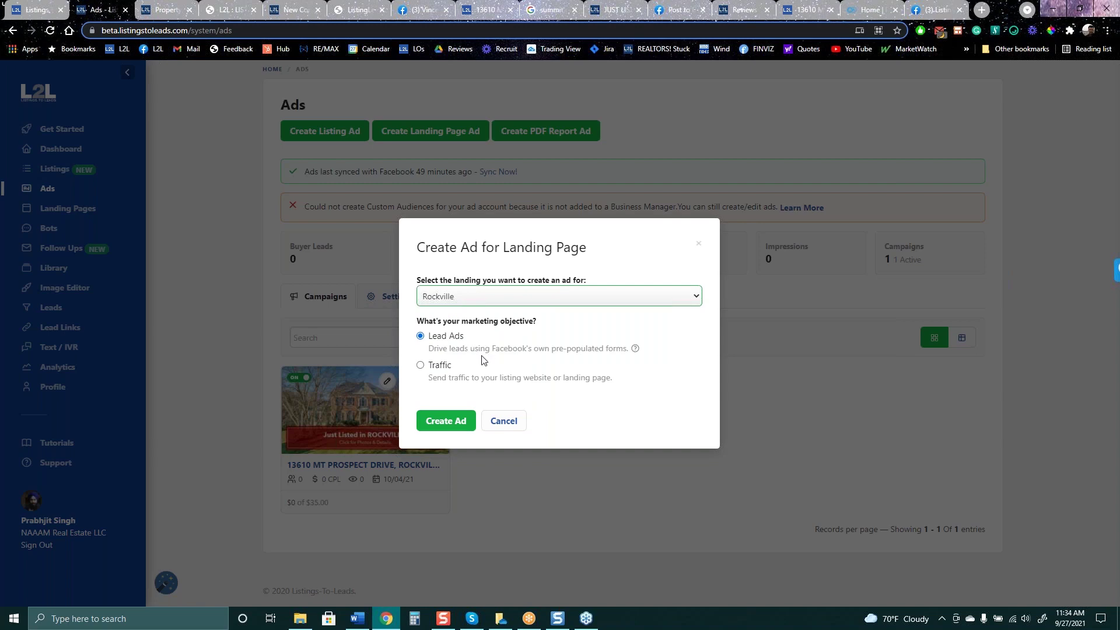
click(452, 426)
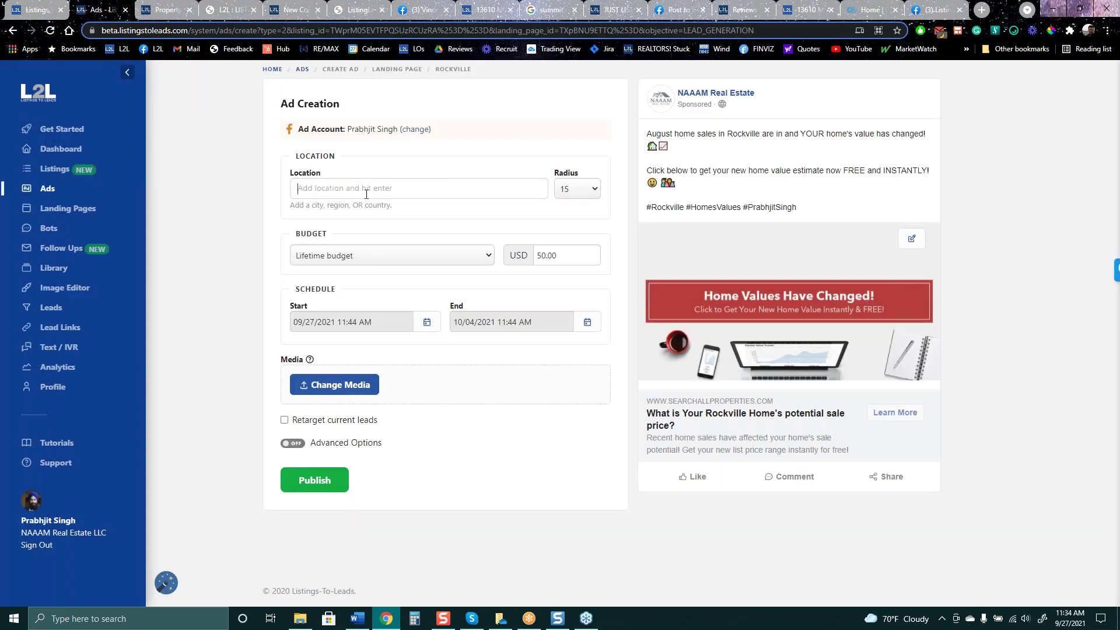
text(ockville)
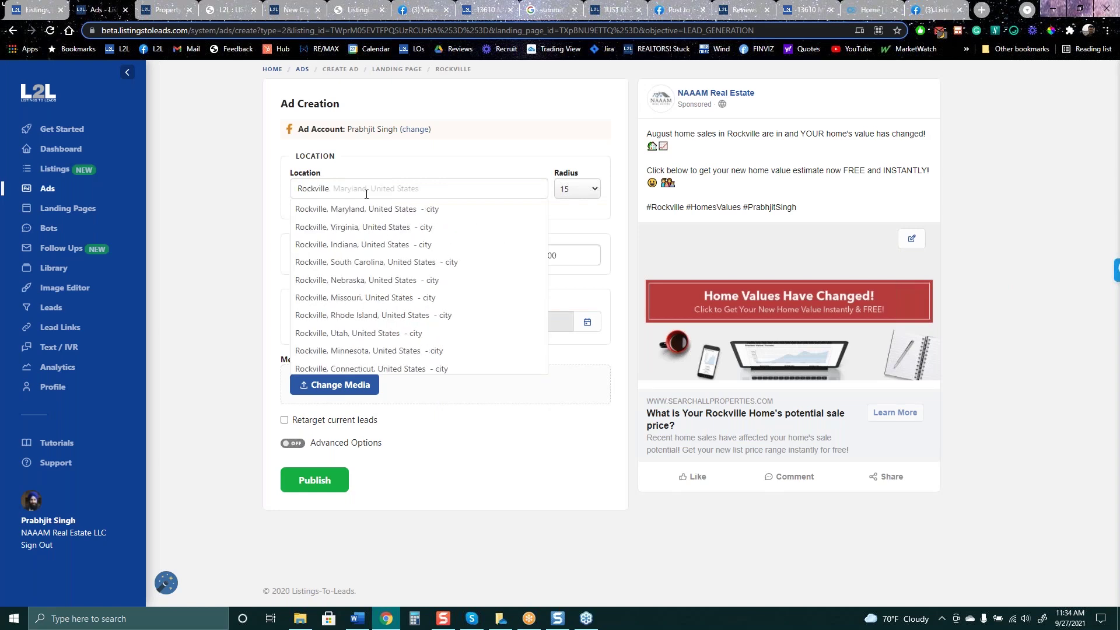
key(Down)
key(Return)
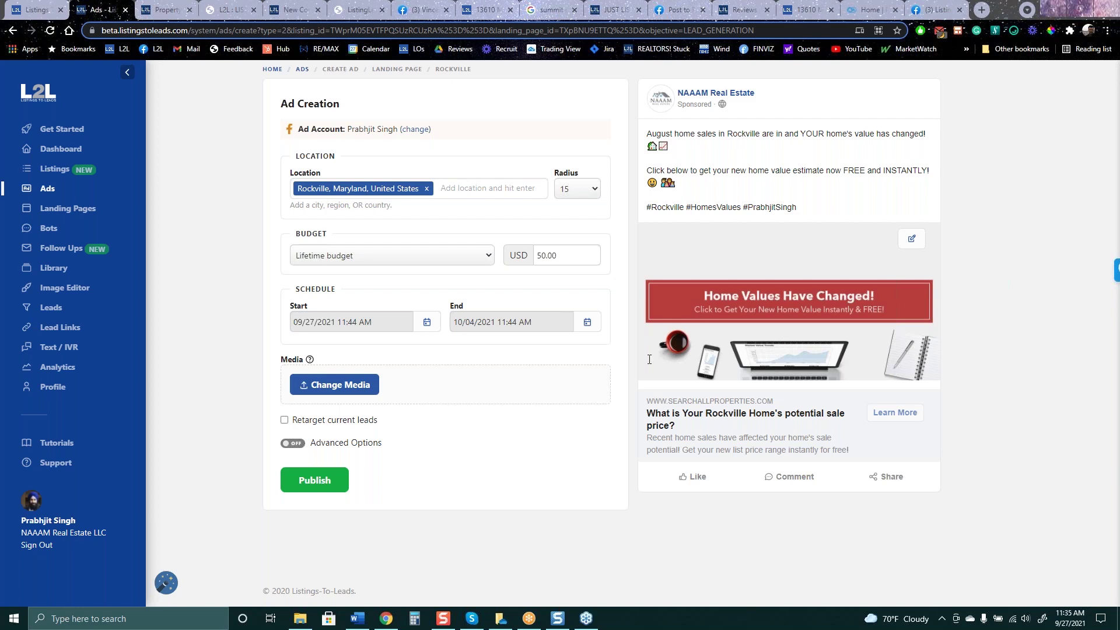
click(10, 33)
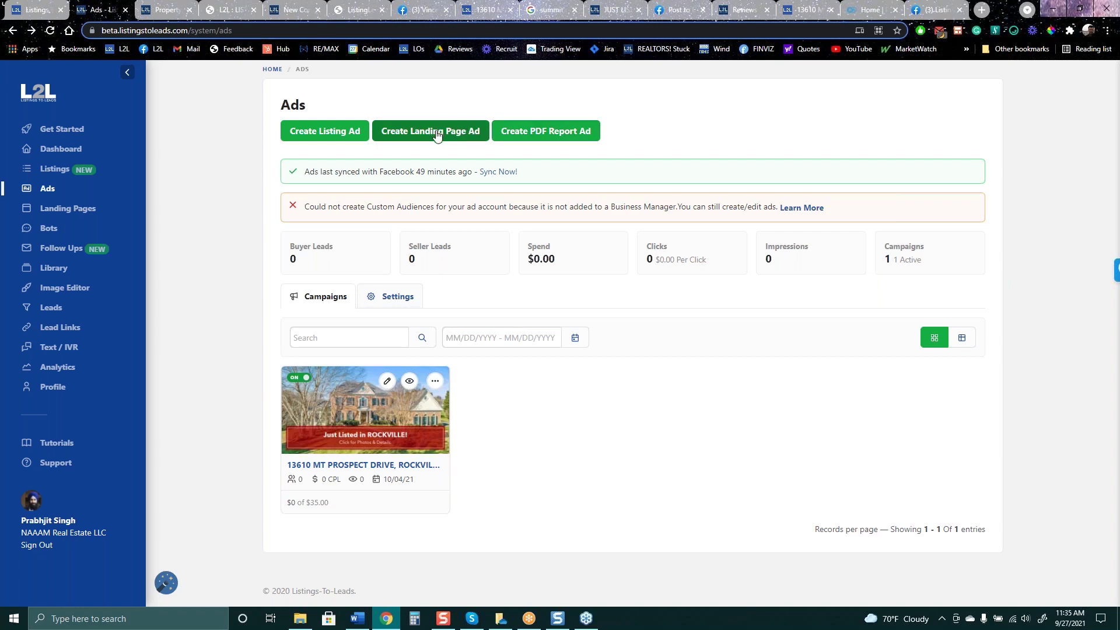
click(327, 133)
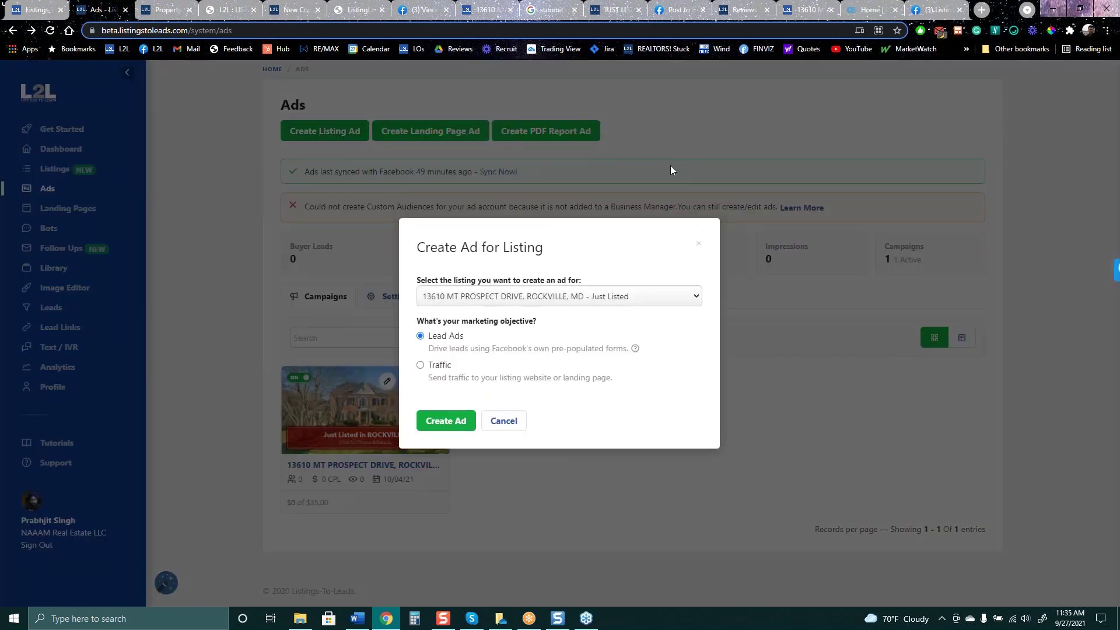
click(561, 298)
click(561, 299)
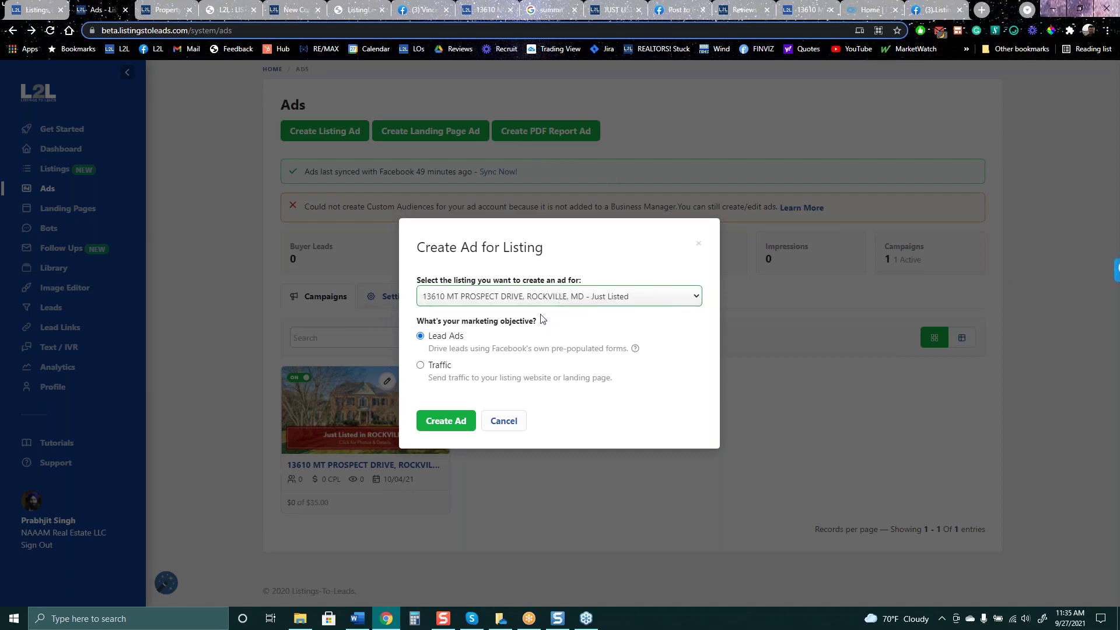
click(443, 422)
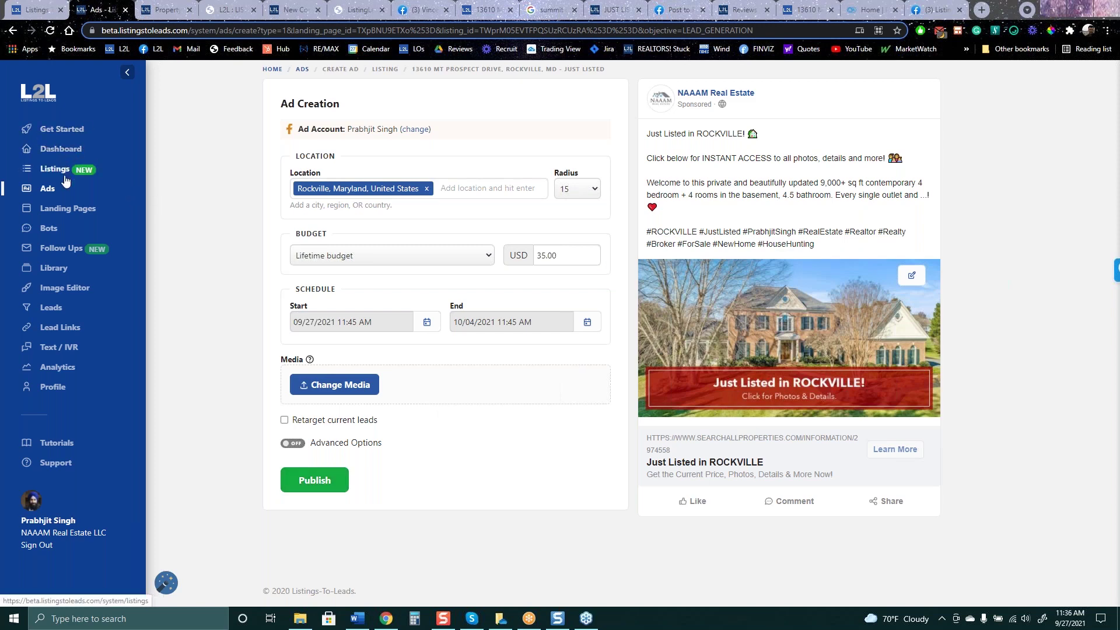
click(12, 31)
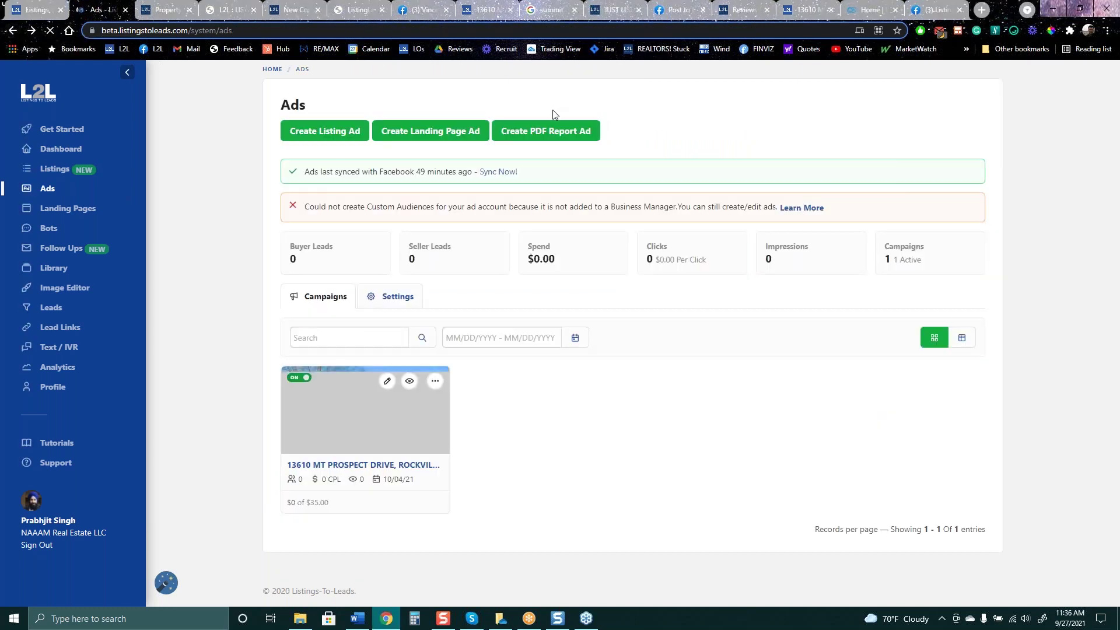
Start a PDF Report Ad, filter to Buyer then Seller reports, and open the report Settings
click(545, 131)
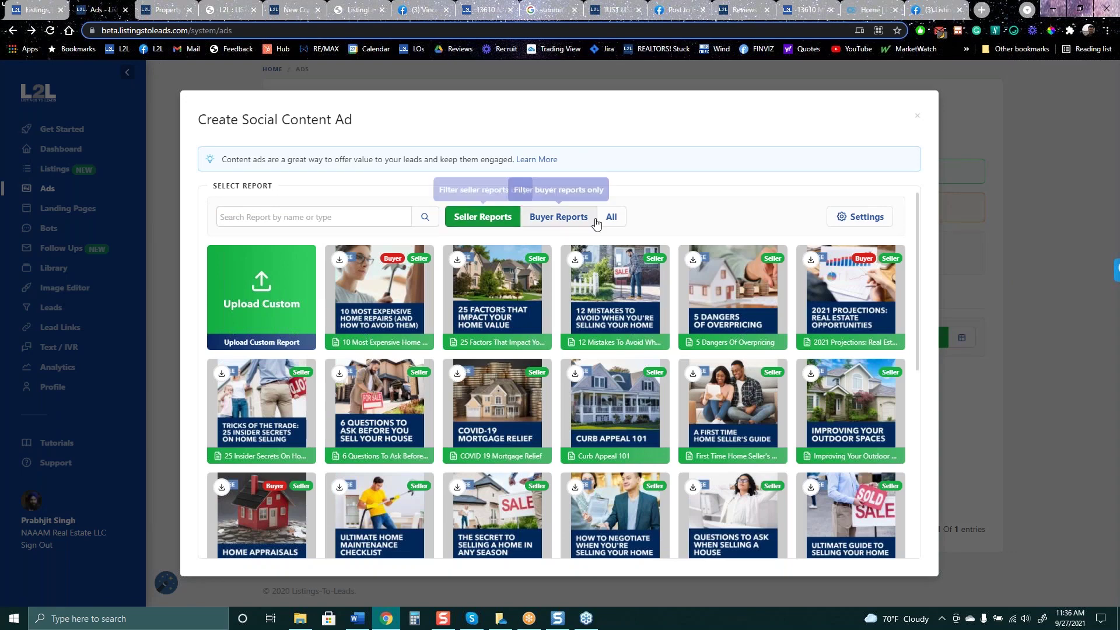
click(558, 224)
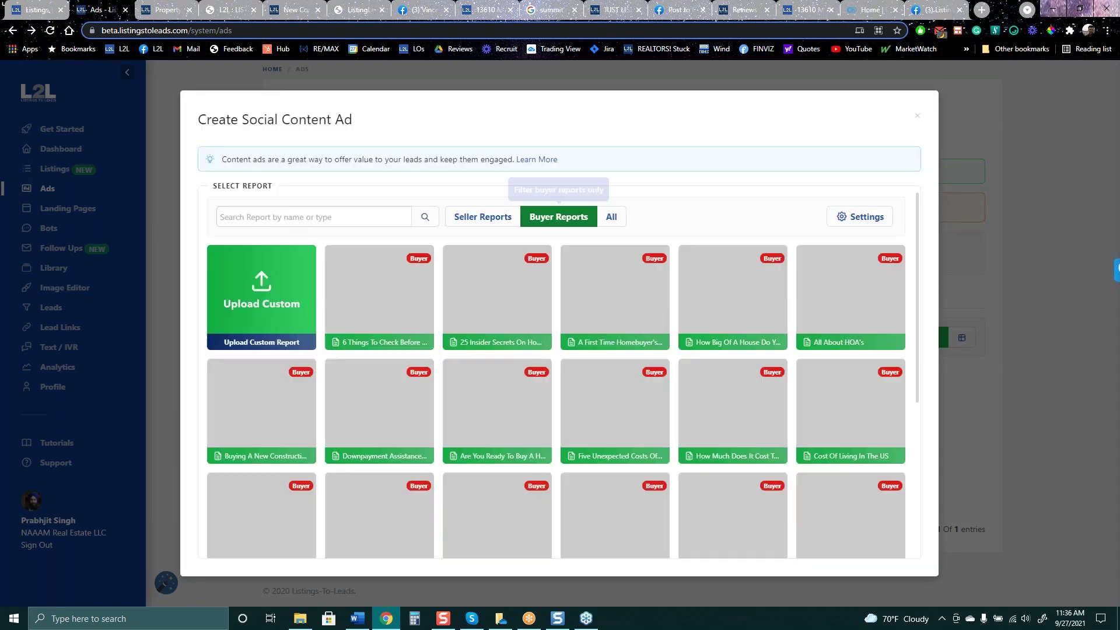
click(493, 219)
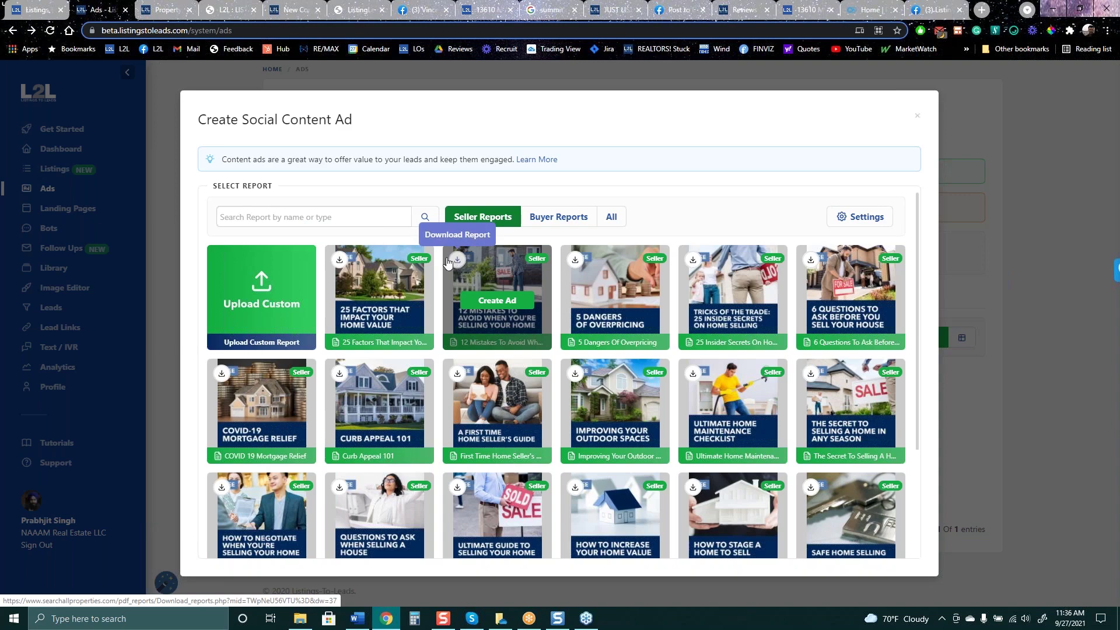
click(852, 222)
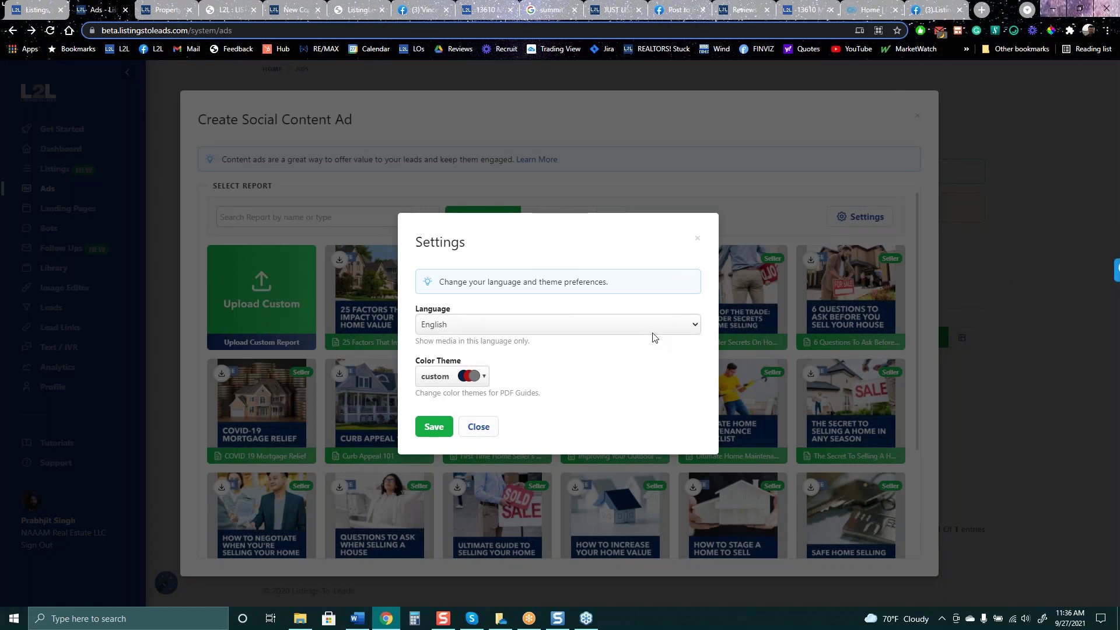
Keep English as the language, choose the Keller Williams colour theme, and save
click(652, 334)
click(652, 333)
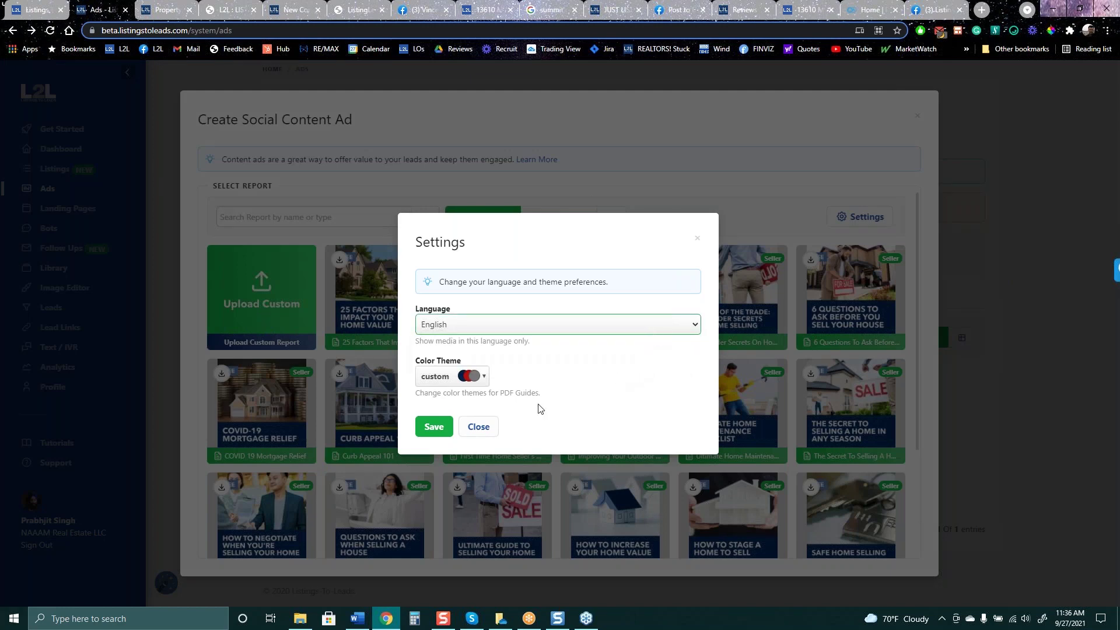
click(482, 382)
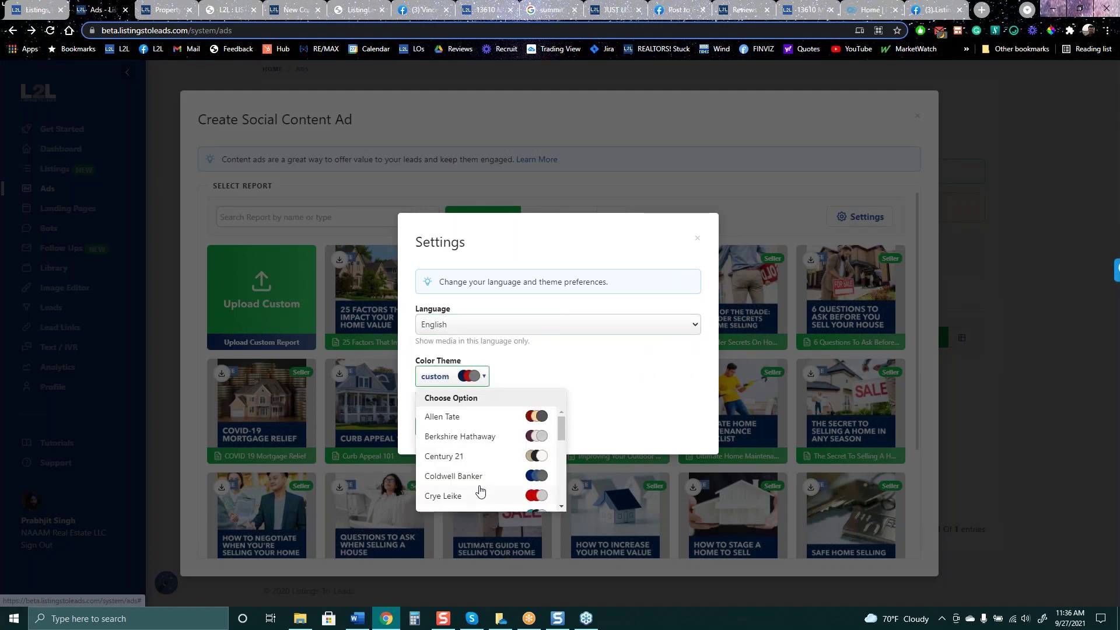
scroll(471, 484, down, 2)
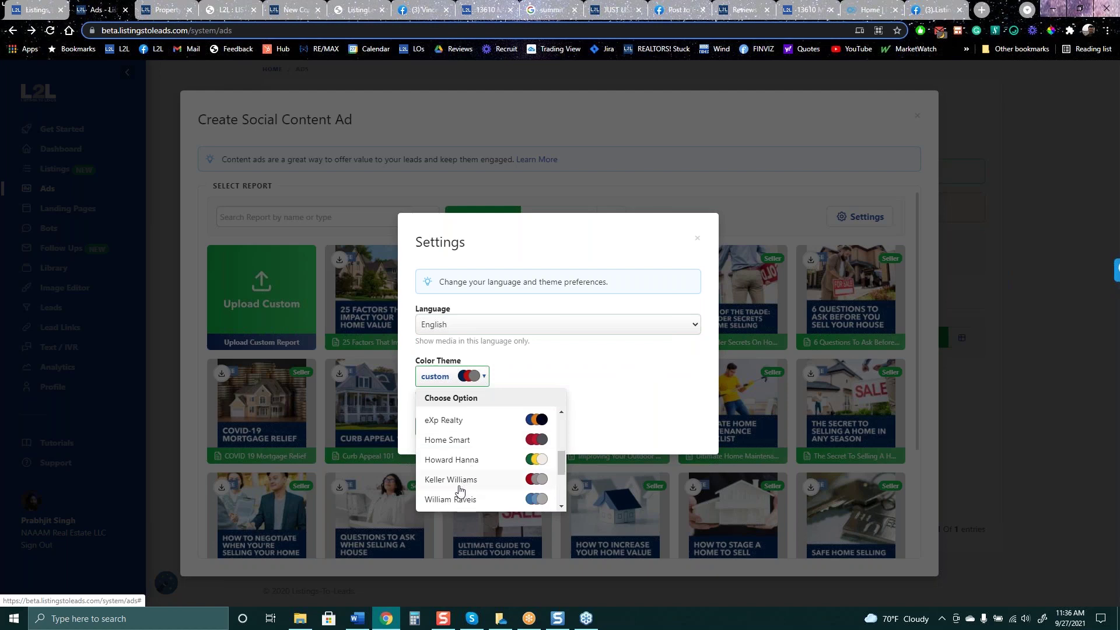
click(462, 486)
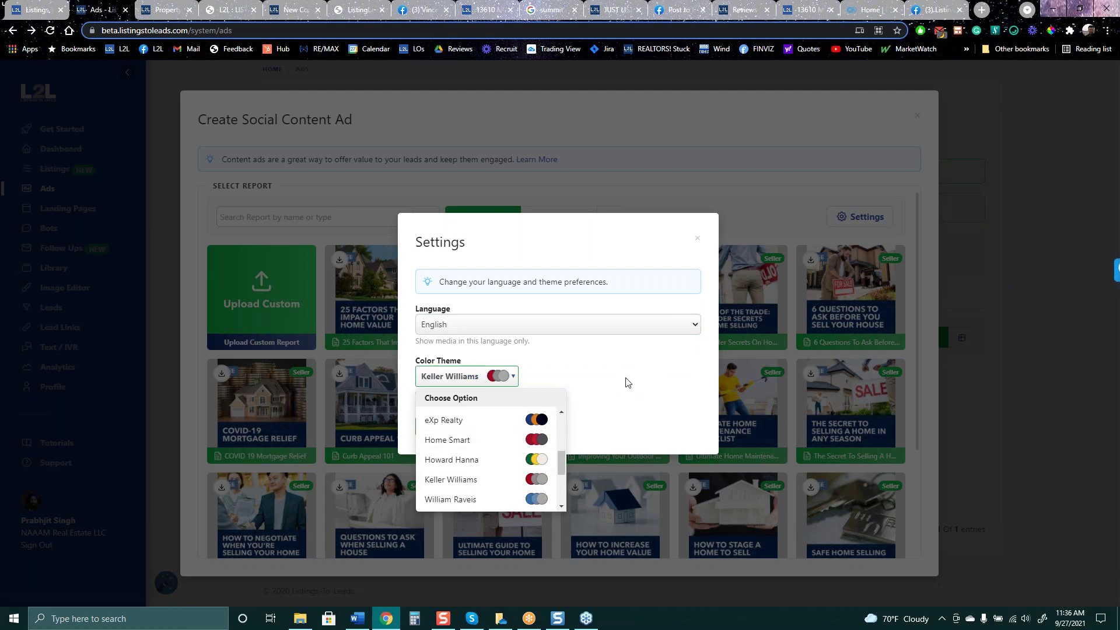
click(622, 233)
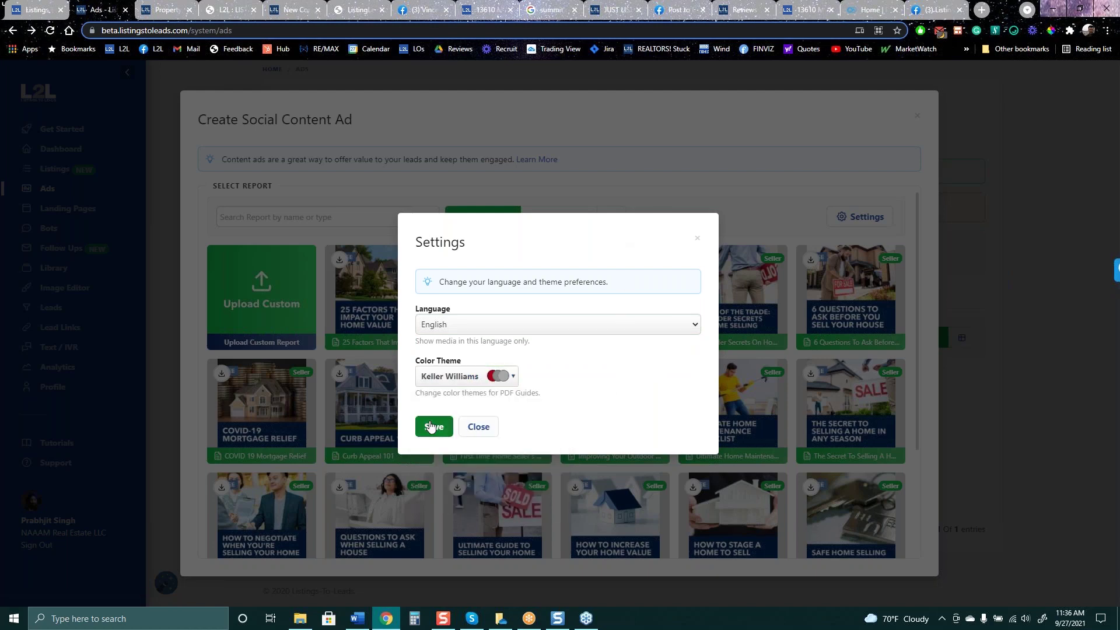
click(432, 424)
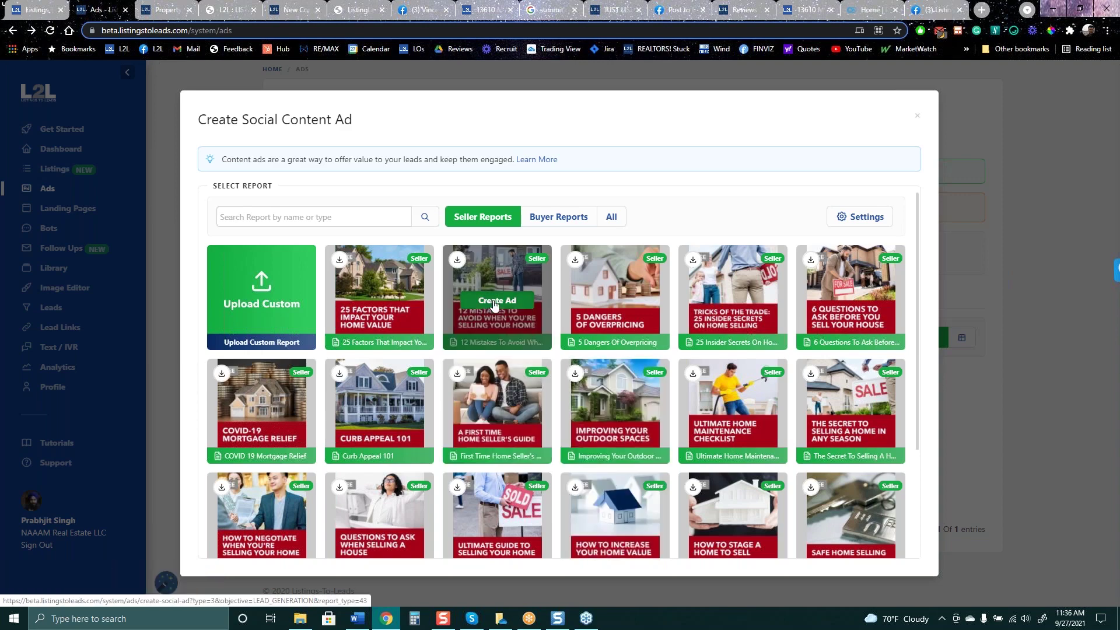
click(495, 303)
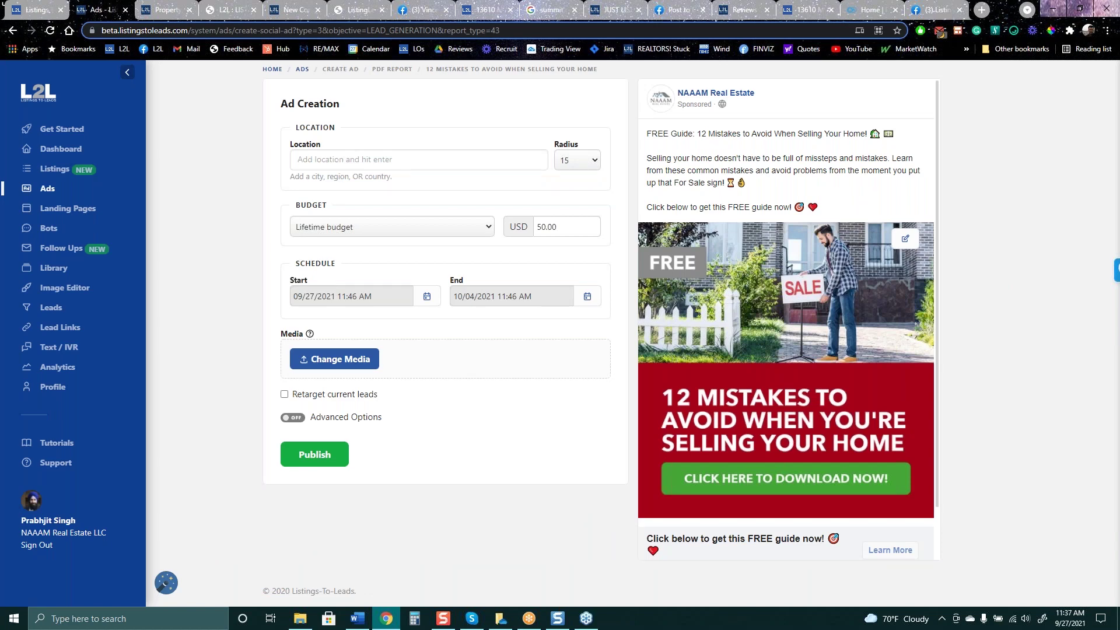
click(360, 159)
click(13, 32)
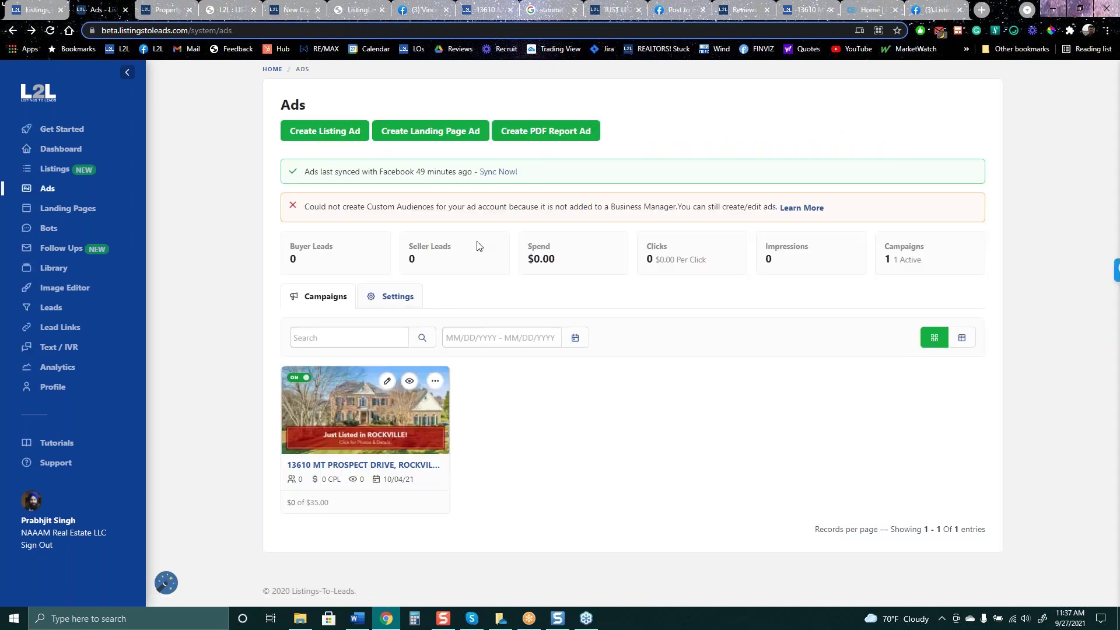
click(542, 131)
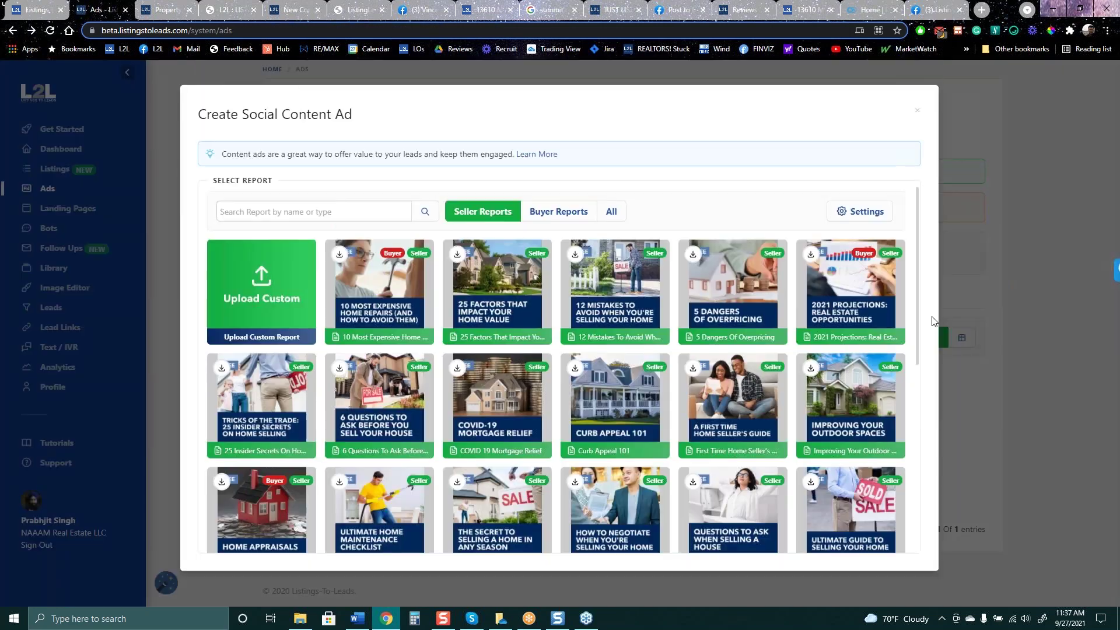
Restore the custom colour theme, save it, and close the Create Social Content Ad picker
click(865, 212)
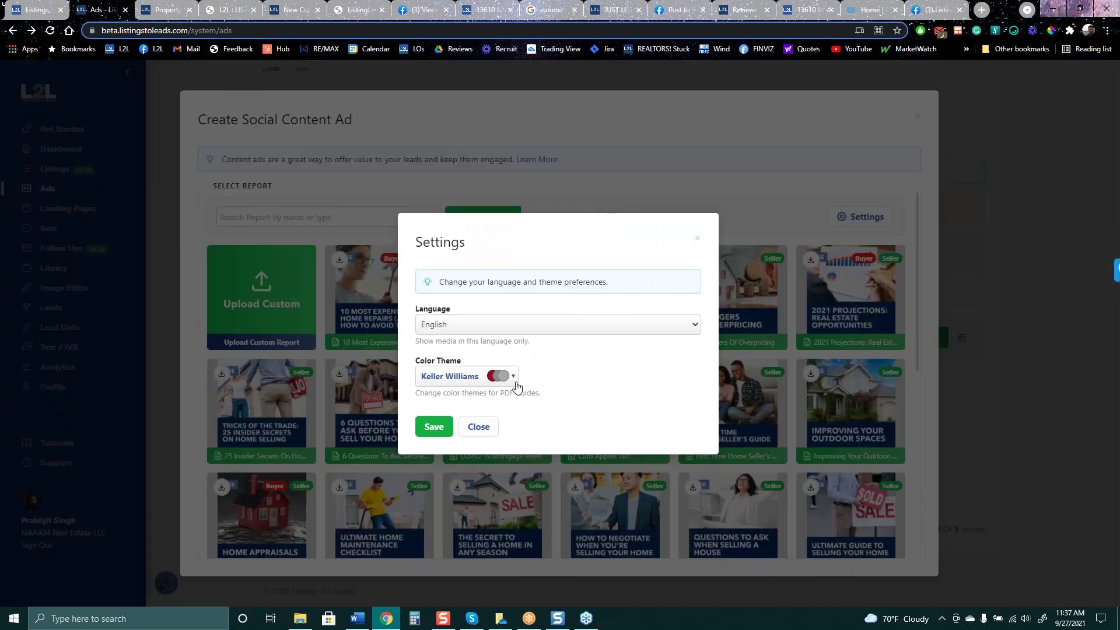
click(516, 382)
scroll(478, 463, down, 3)
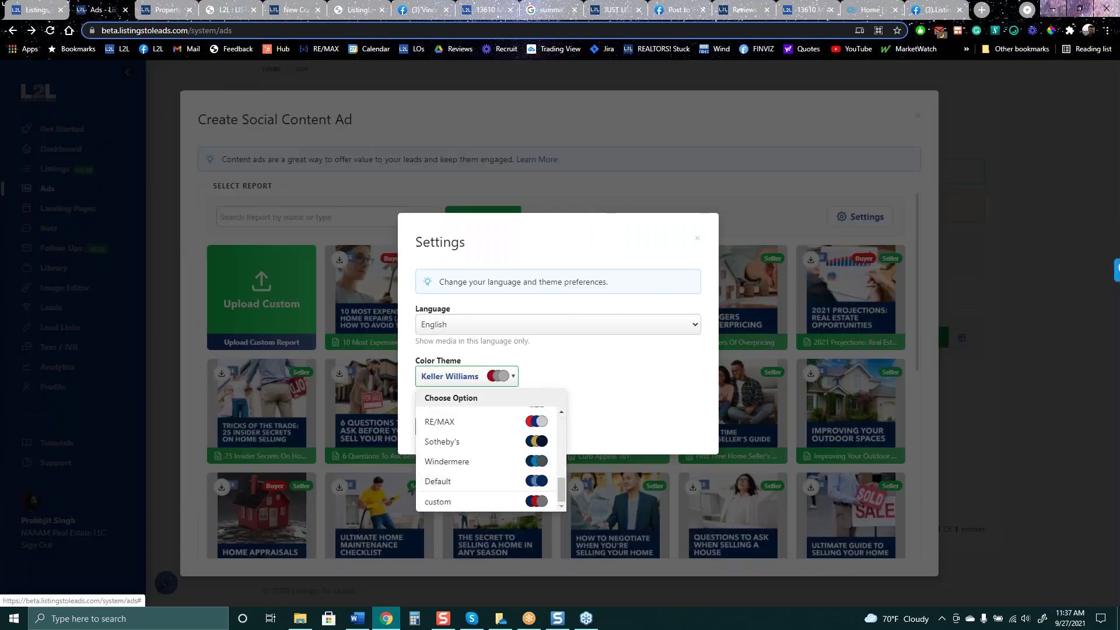
click(473, 506)
click(617, 426)
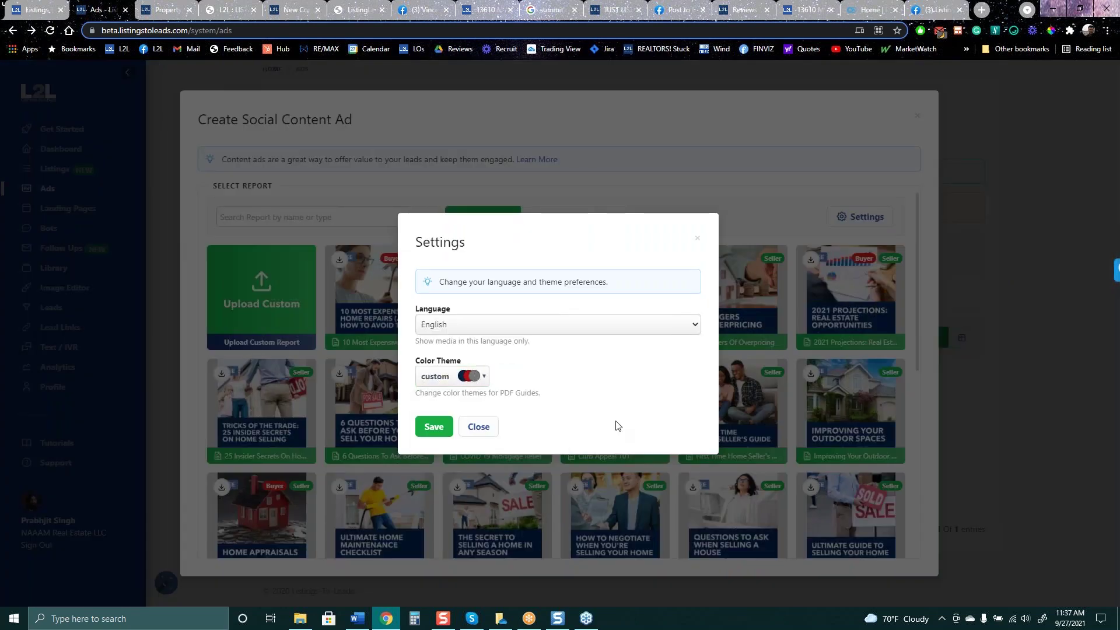
click(434, 426)
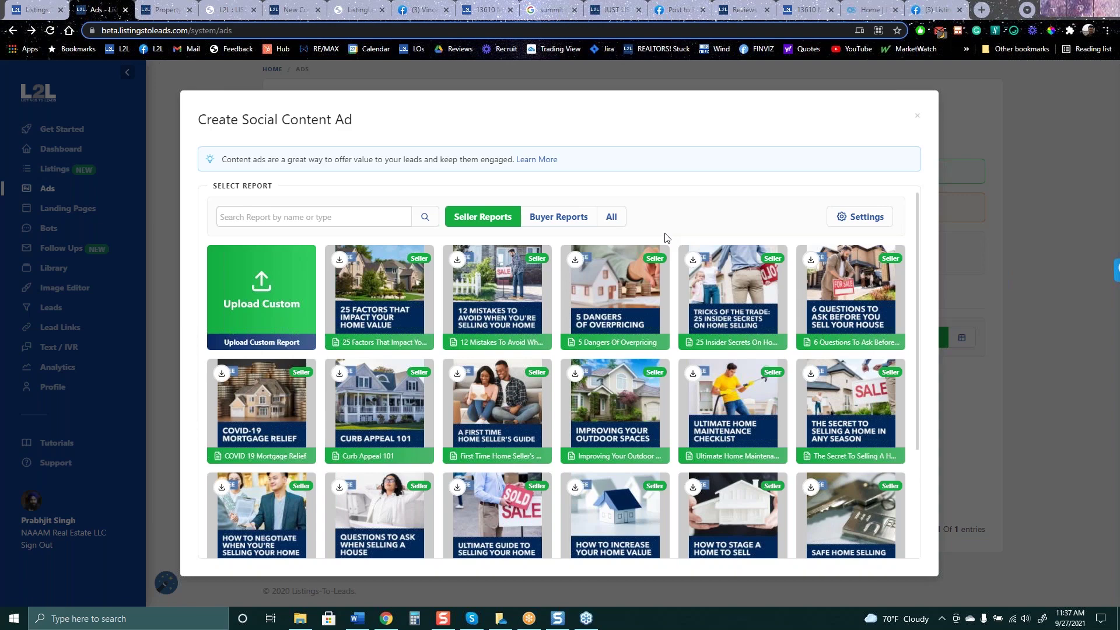
click(917, 118)
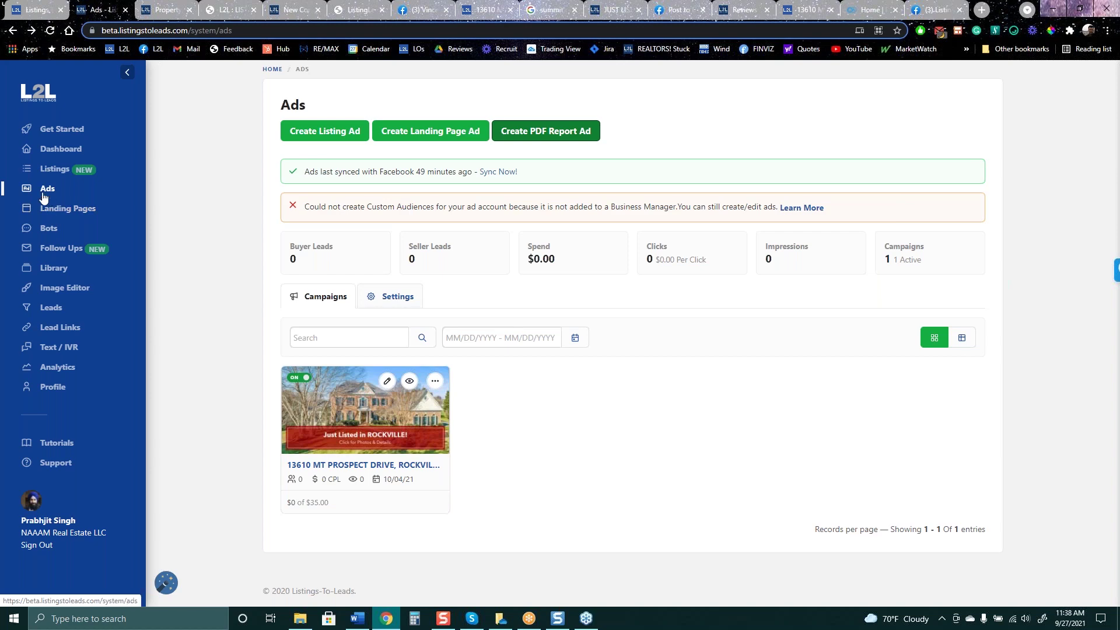
Open the Ads Settings and check the ad account list, leaving the Facebook account unchanged
click(45, 193)
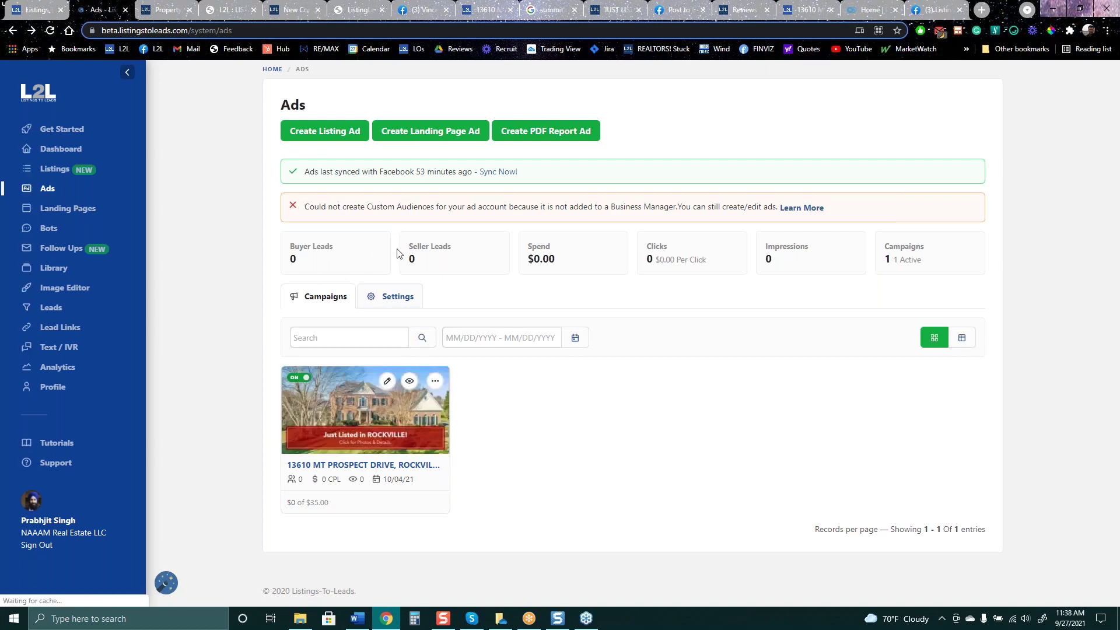
click(399, 297)
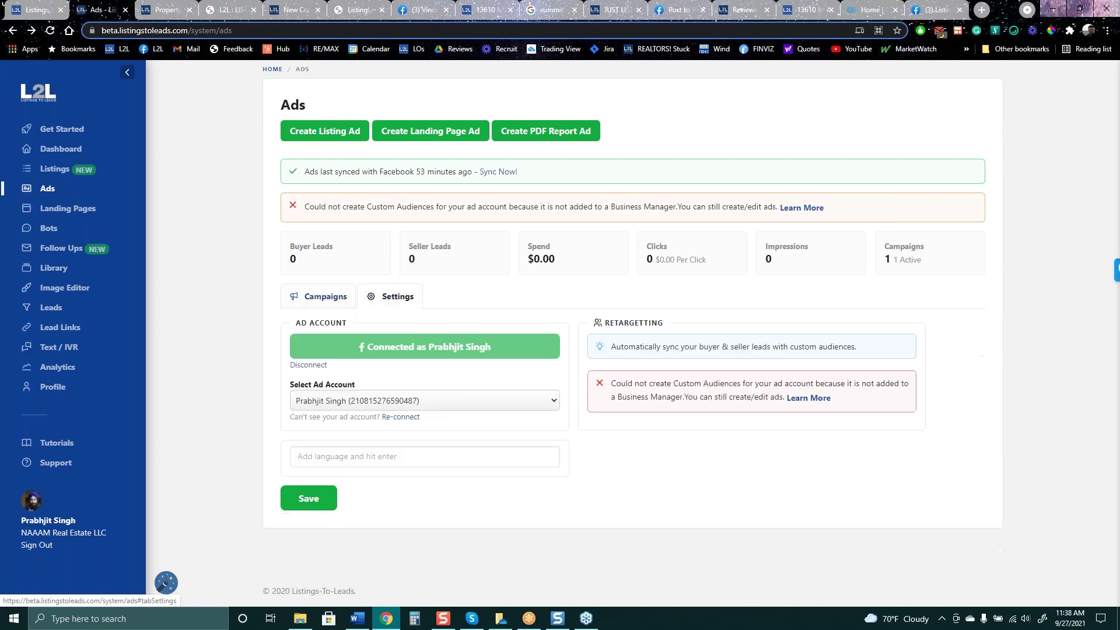
click(450, 403)
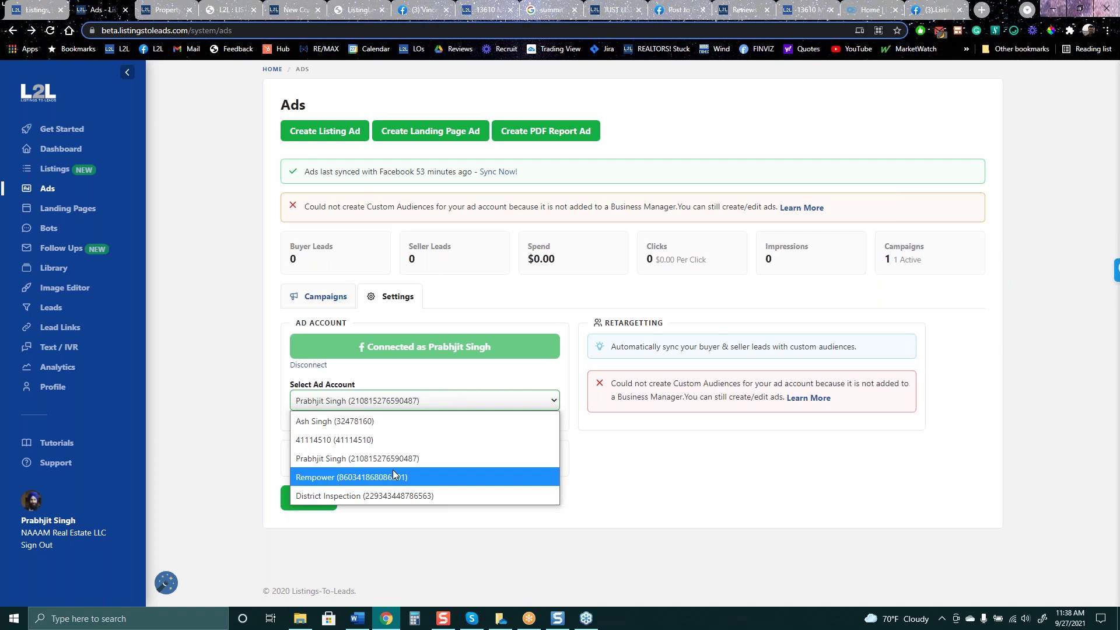
click(619, 454)
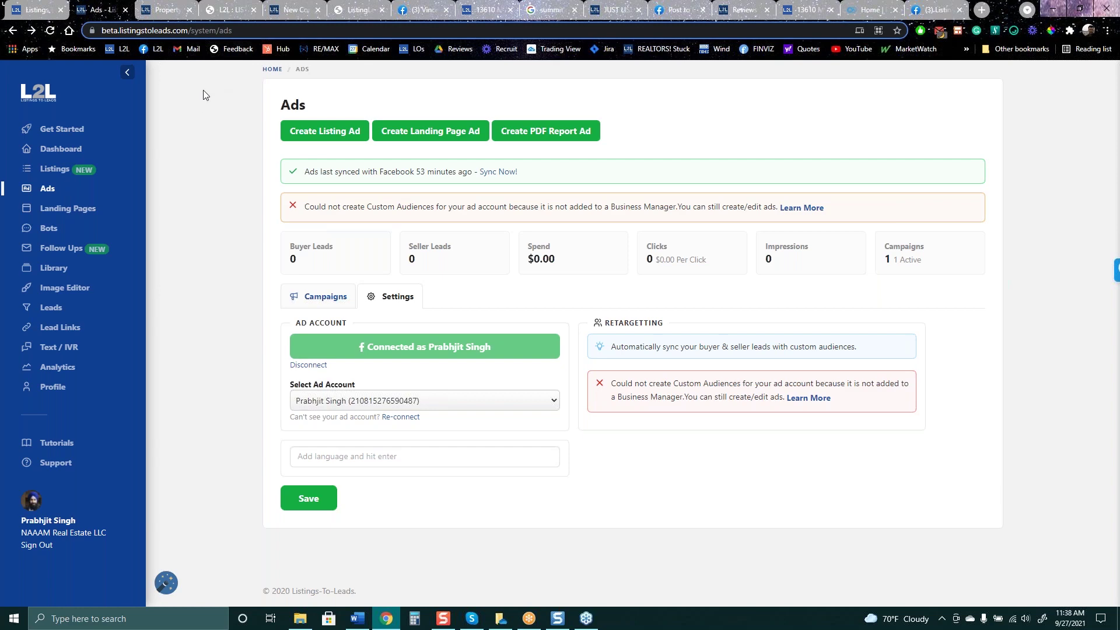
Run a Facebook search for the 'buy sell trade groups near me' suggestion, then go back to the Ads tab
click(433, 12)
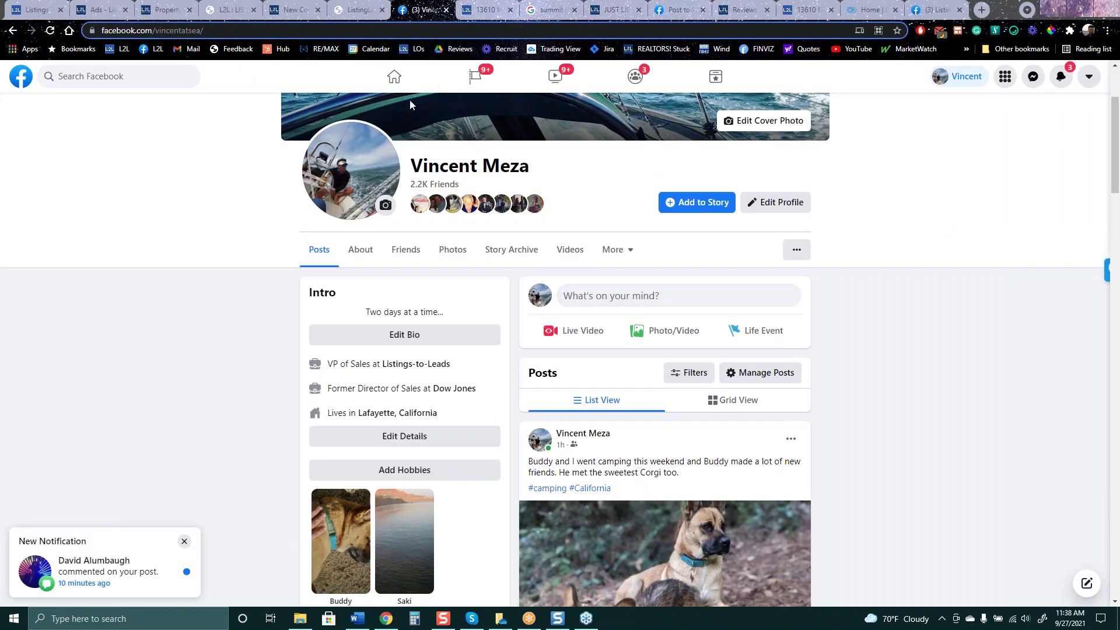
click(143, 71)
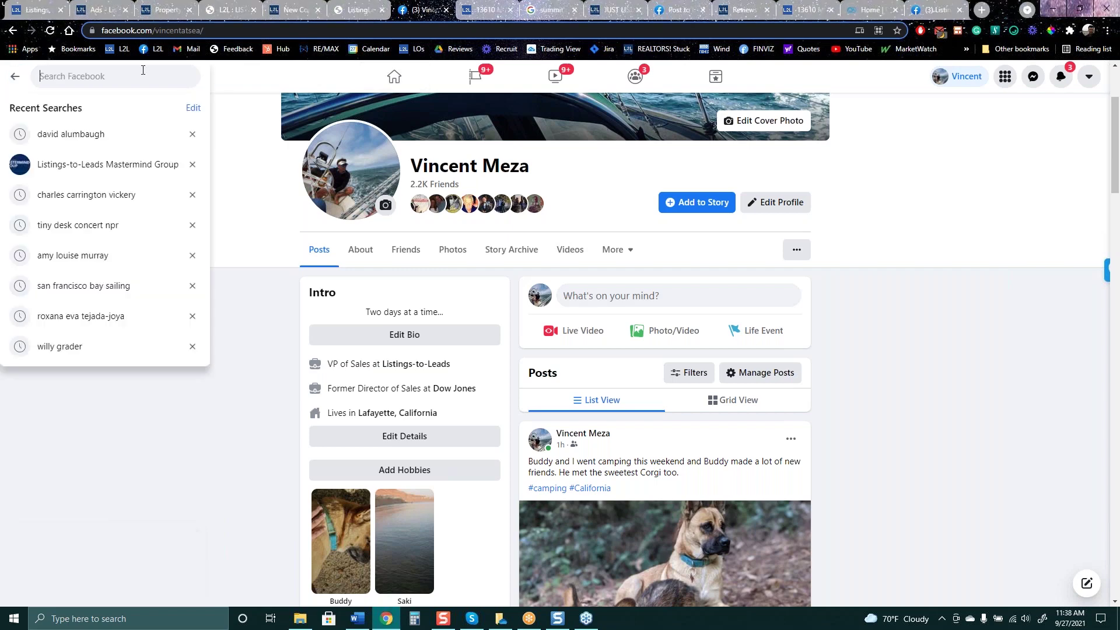
text(buy se)
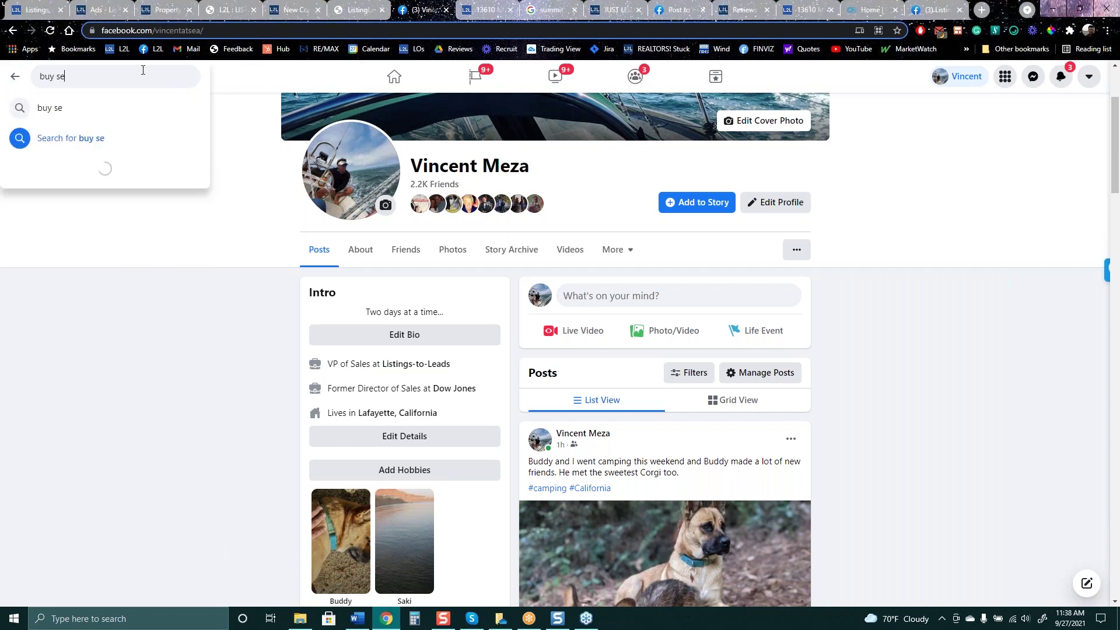
text(ll)
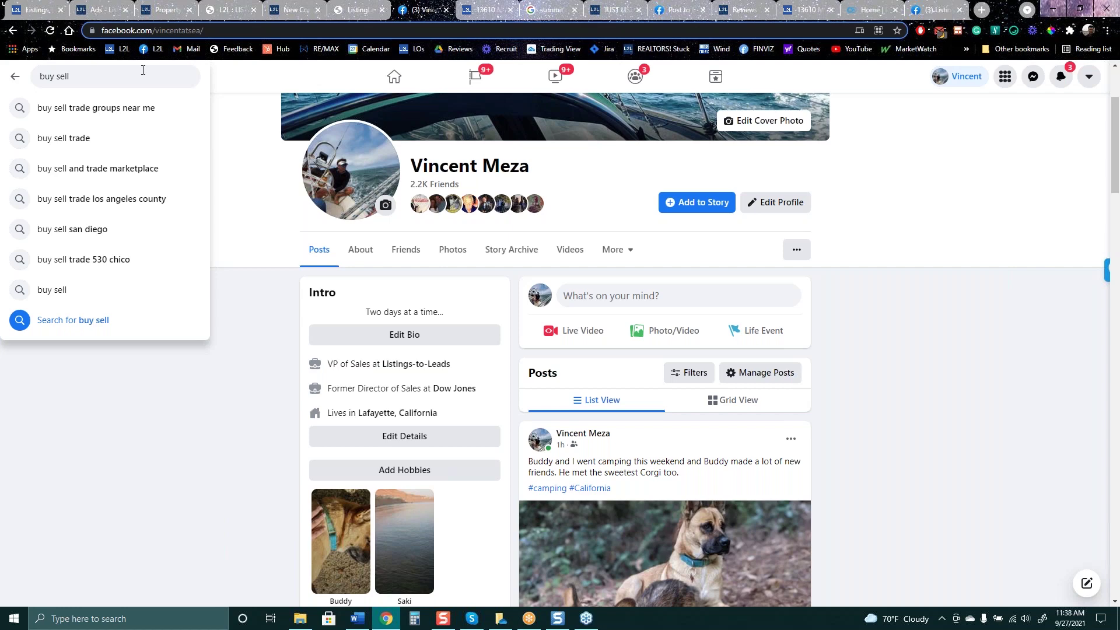
key(Down)
key(Down)
key(Up)
key(Return)
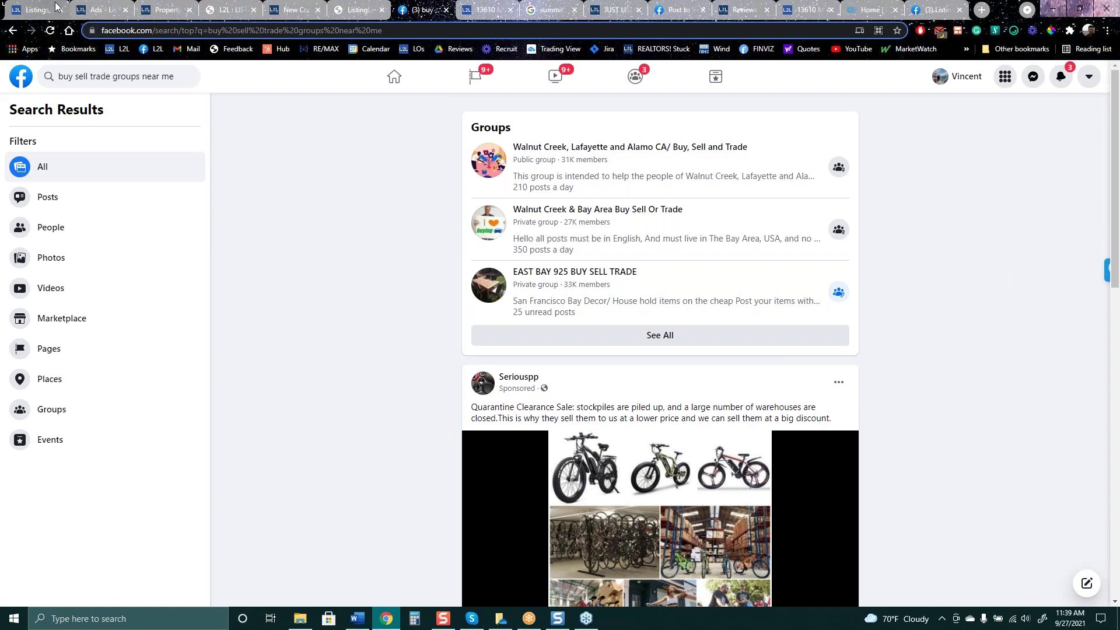
click(106, 12)
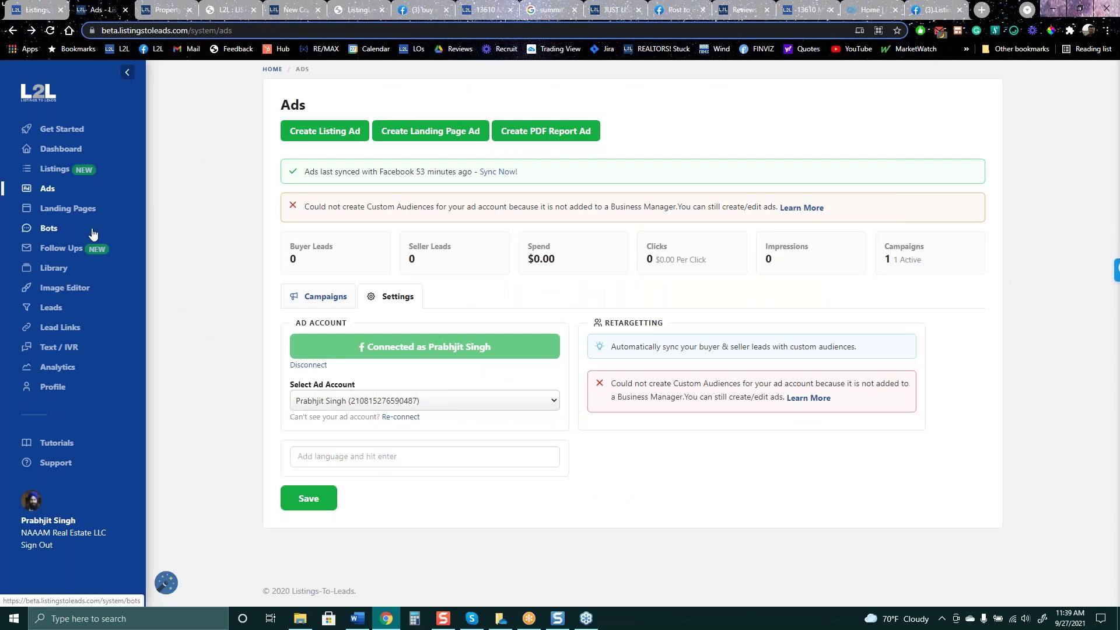
From the Ads overview, create a PDF report ad using the '5 Dangers Of Overpricing' report
click(47, 191)
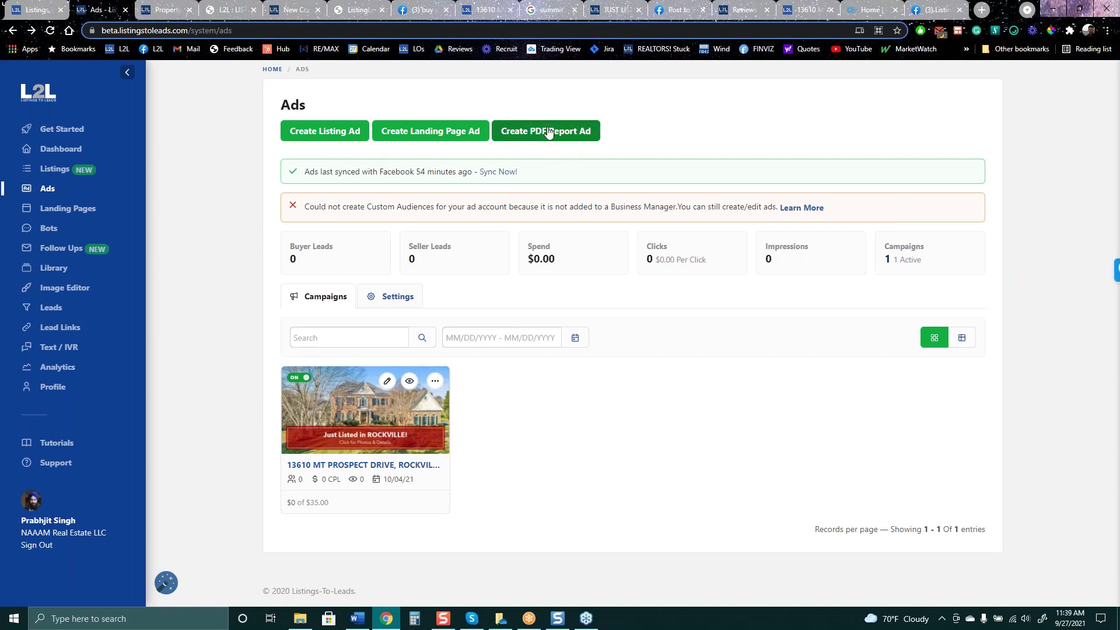
click(522, 131)
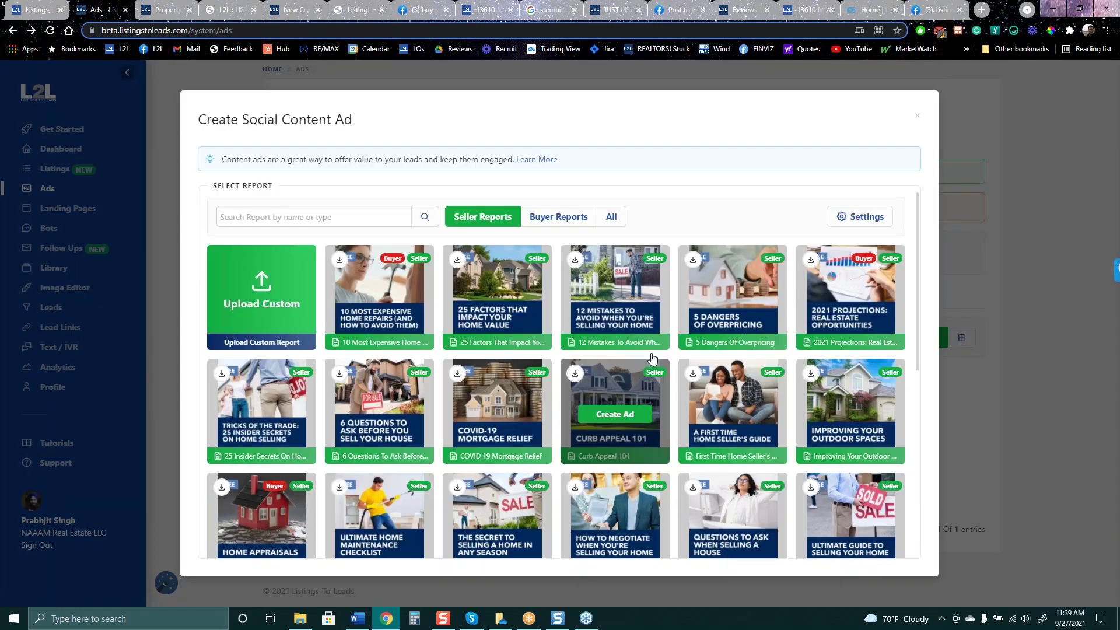
click(733, 300)
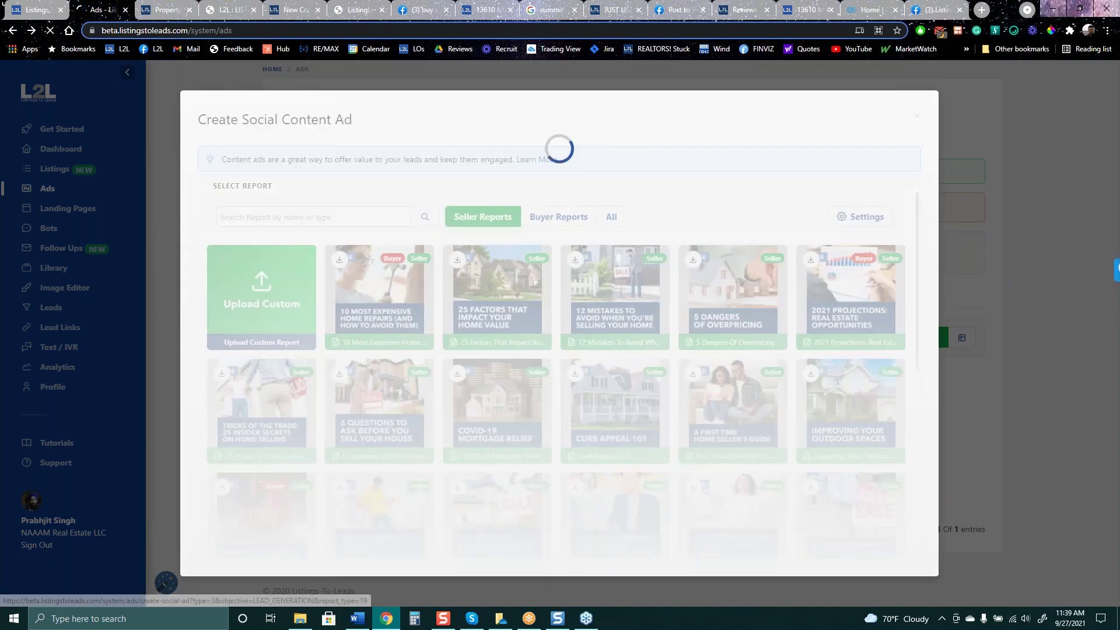
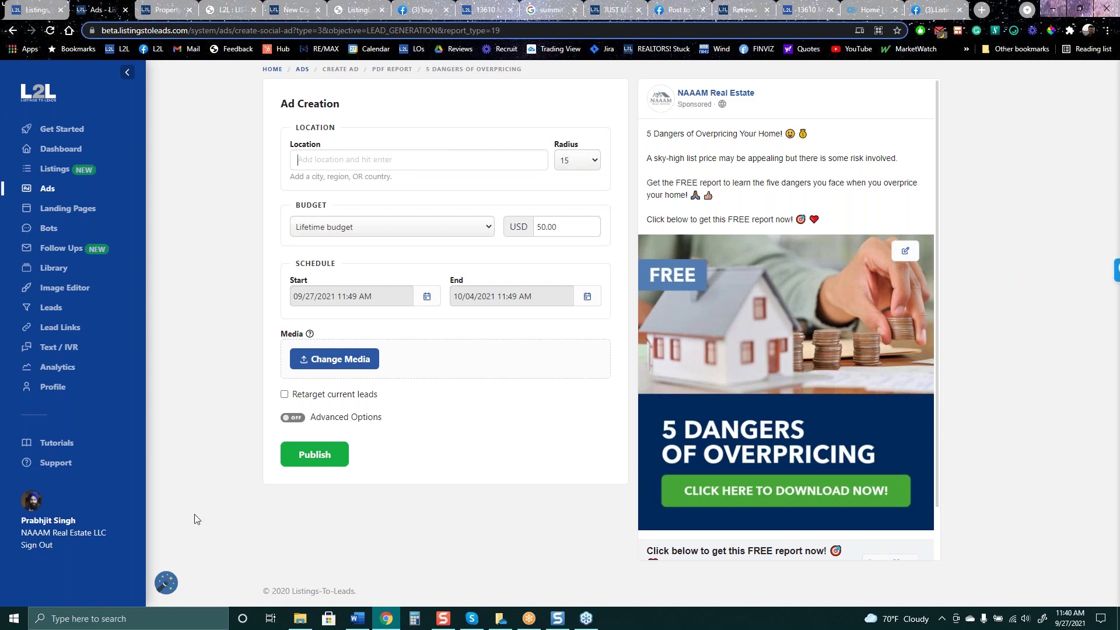
Return to Ads, look at the listings offered in Create Listing Ad, then cancel the dialog
click(49, 188)
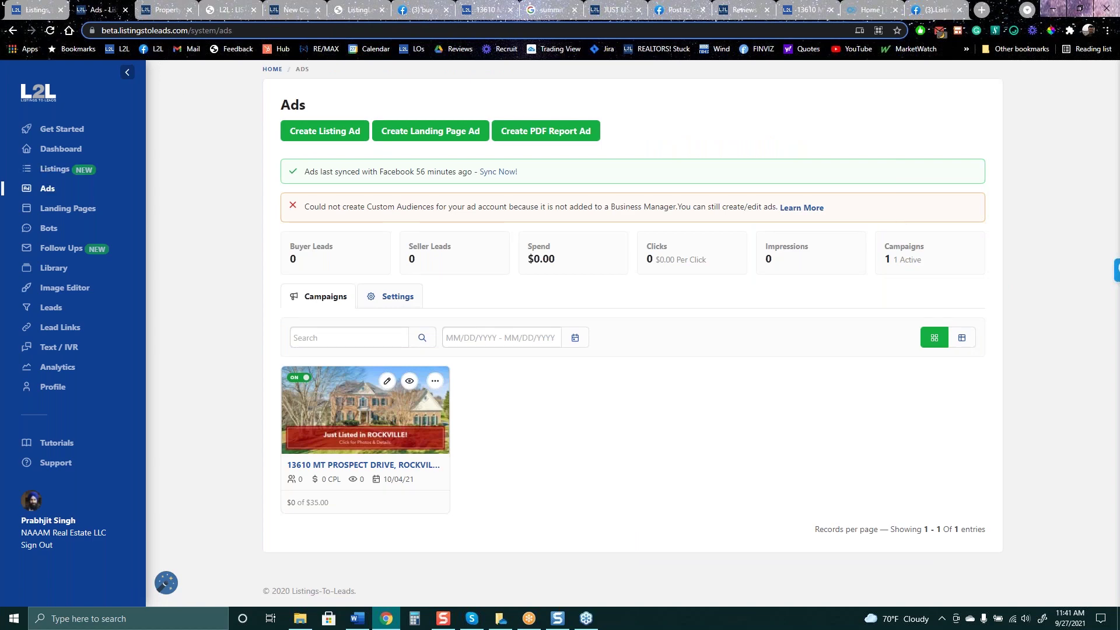
click(305, 133)
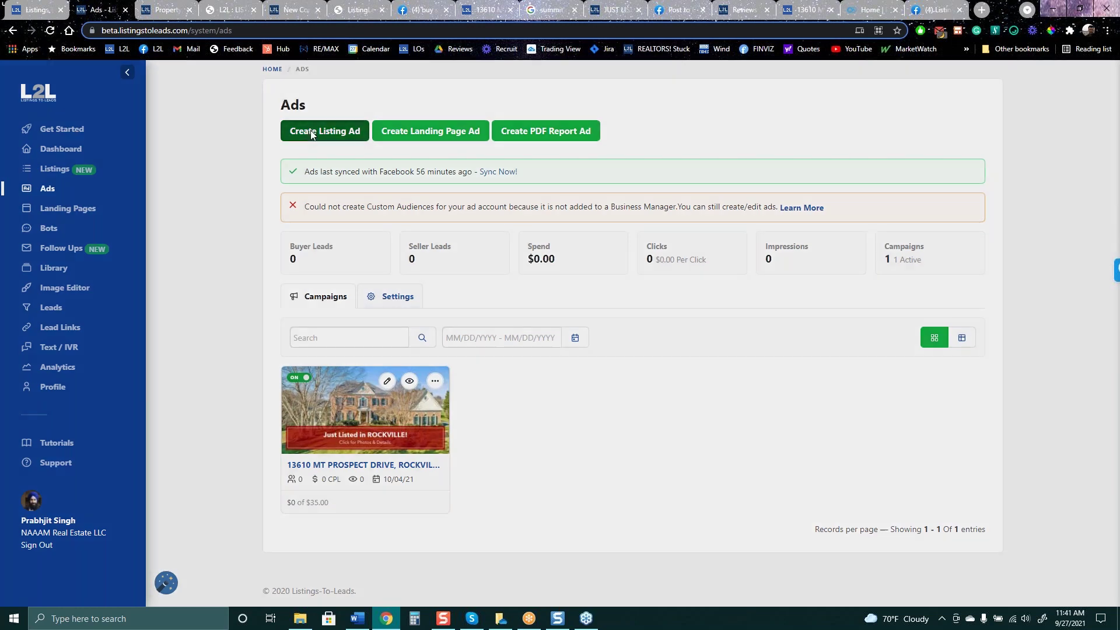
click(548, 298)
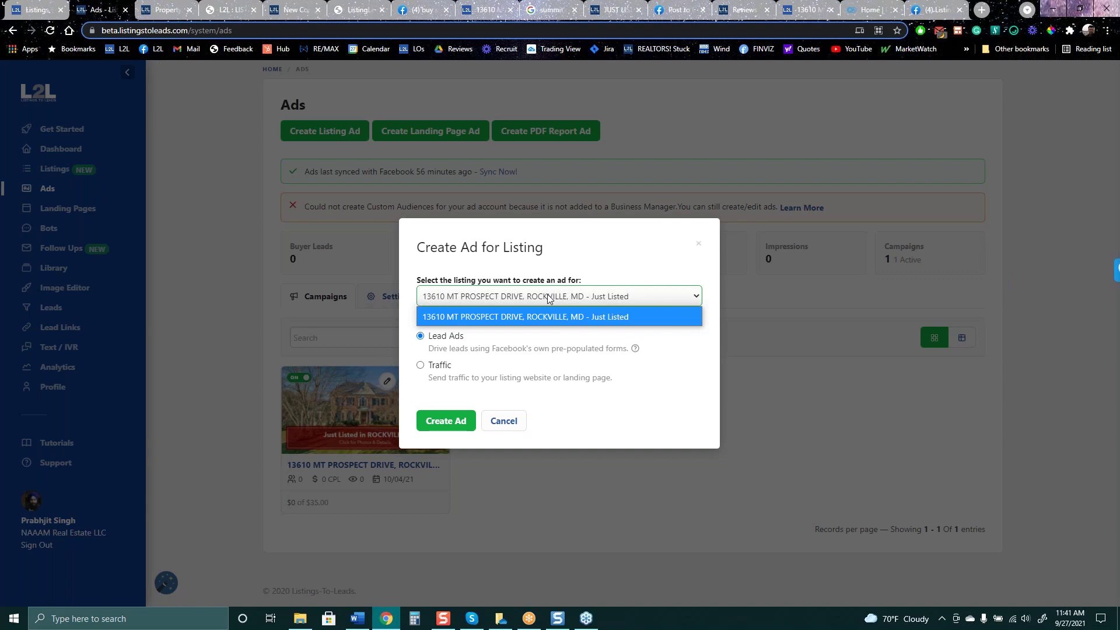
click(699, 245)
click(698, 244)
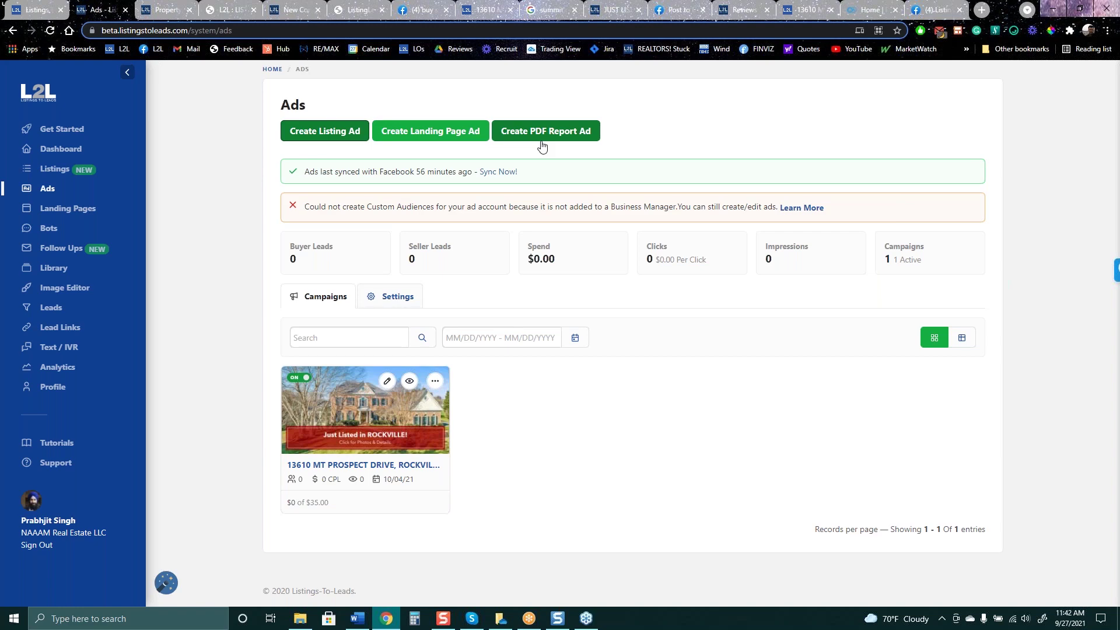
click(544, 133)
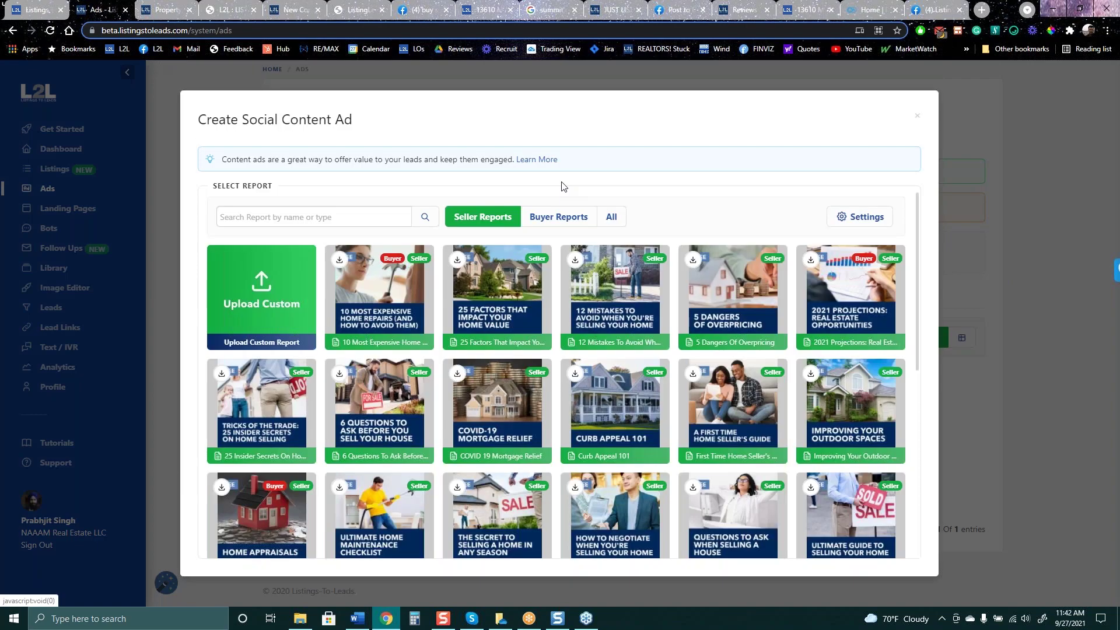
click(615, 300)
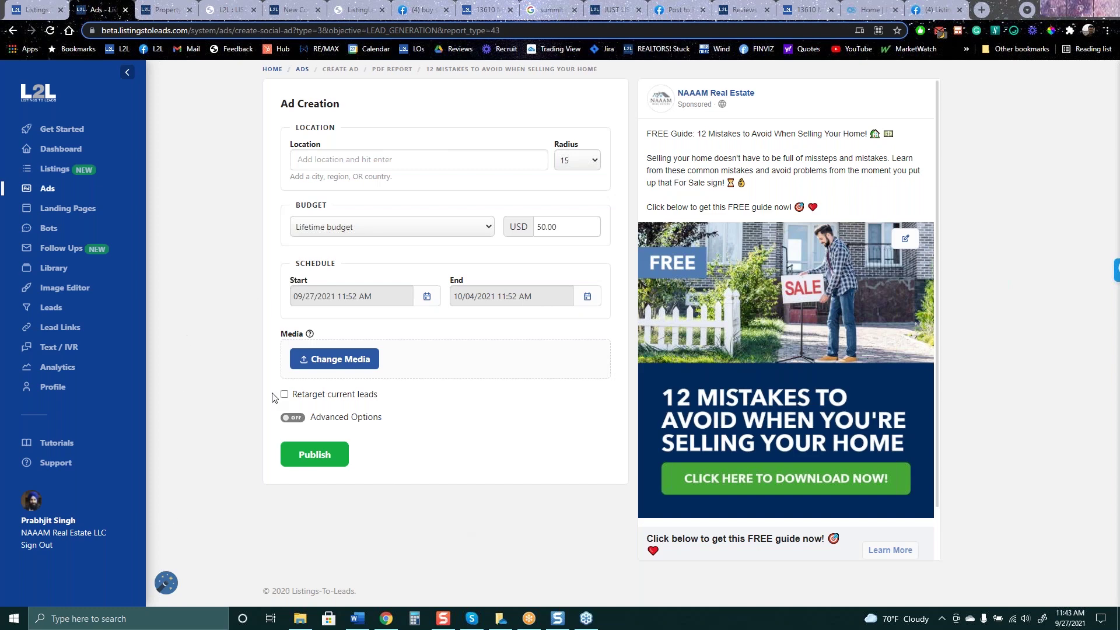
click(56, 193)
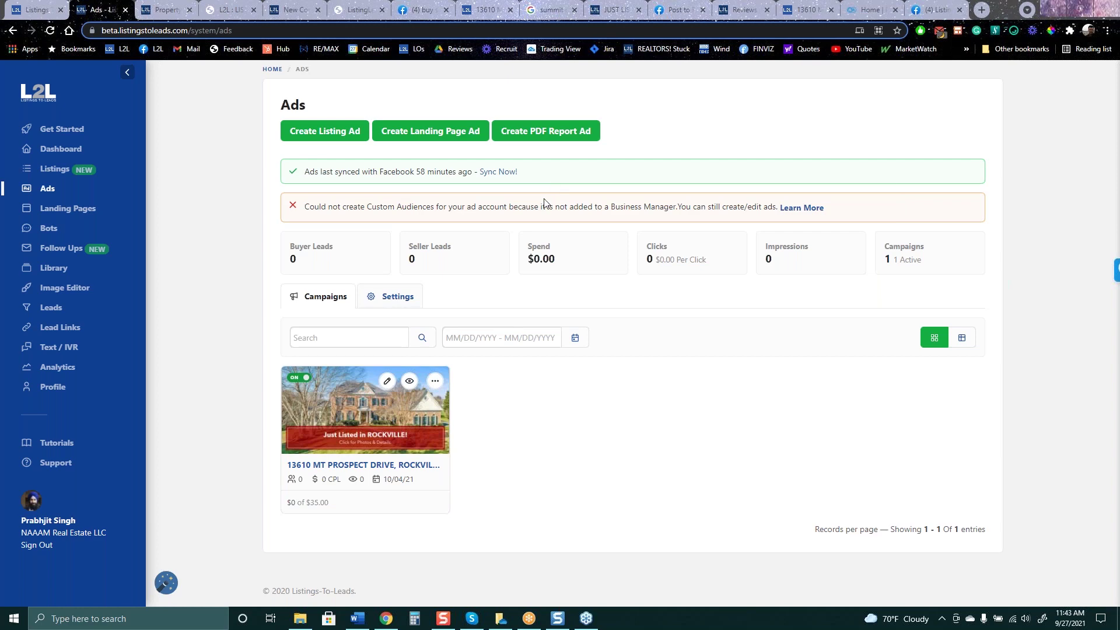
click(329, 133)
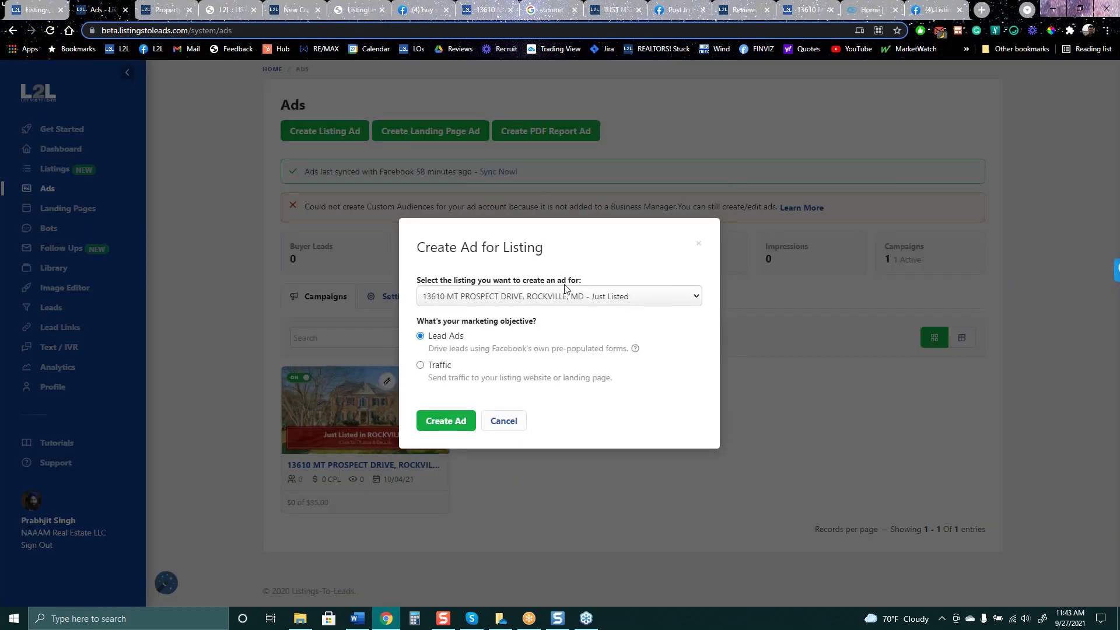
click(562, 296)
click(554, 316)
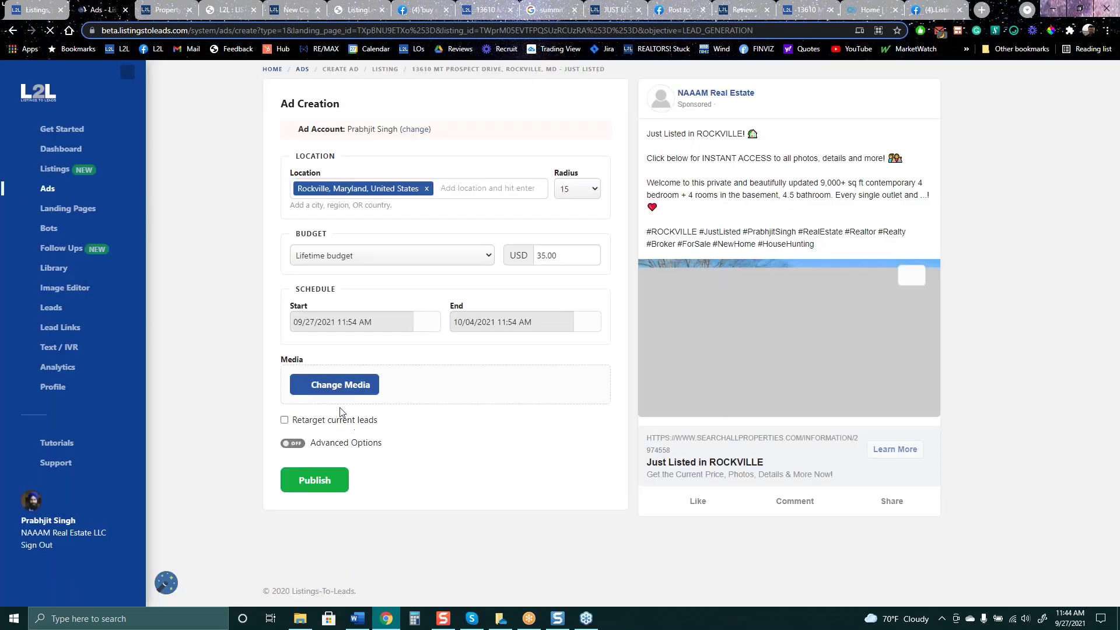
click(340, 419)
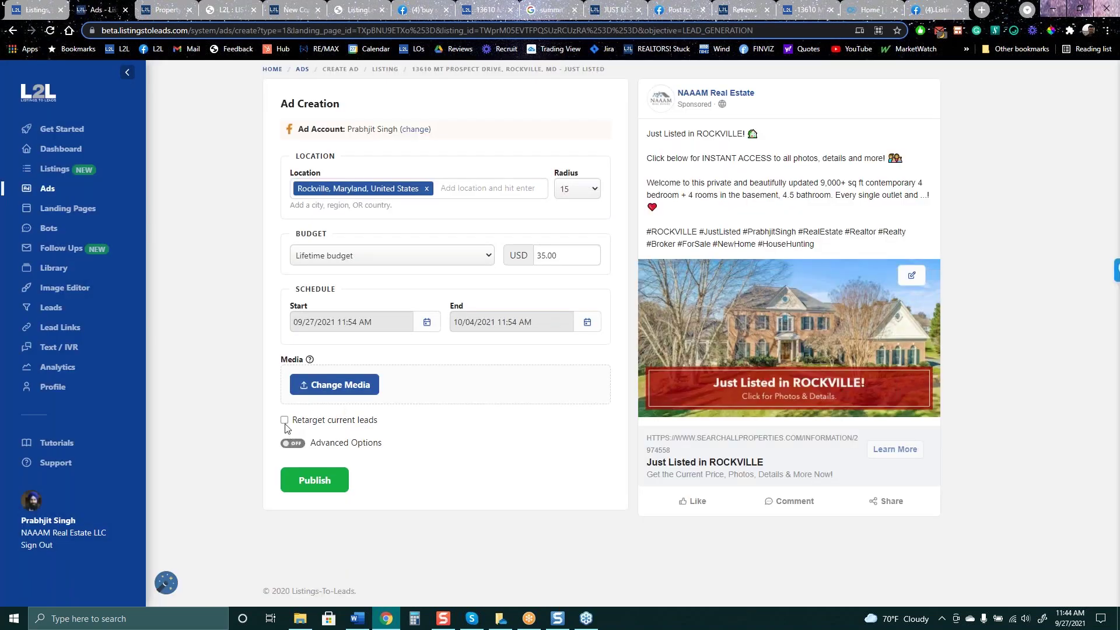
scroll(325, 471, down, 1)
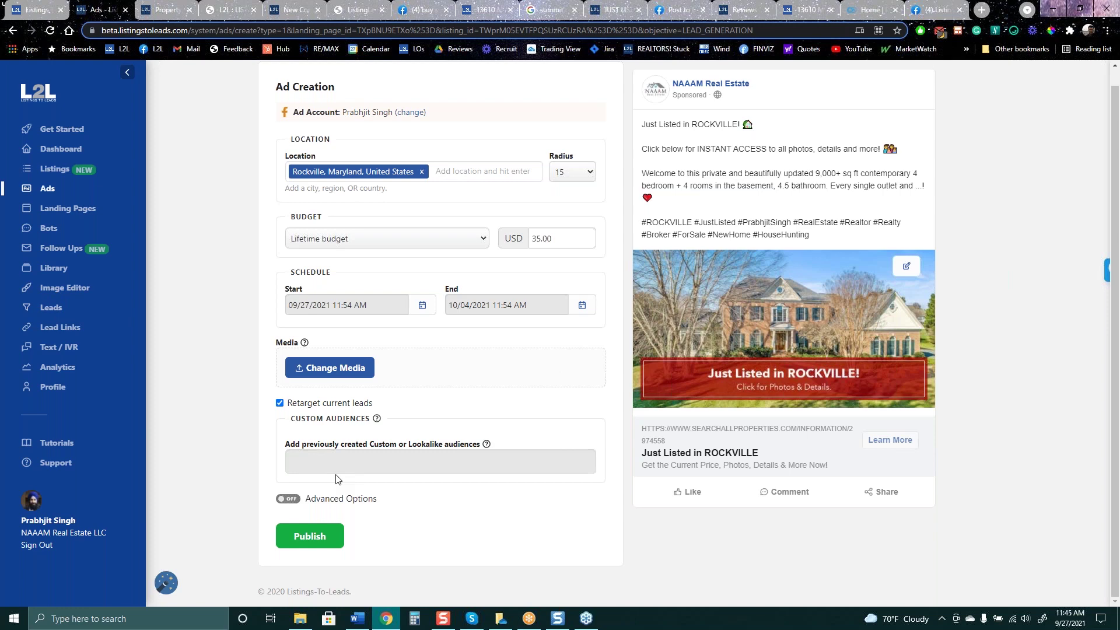
Check the ad's 10/04/2021 end date on the calendar, then go to Profile settings
click(548, 305)
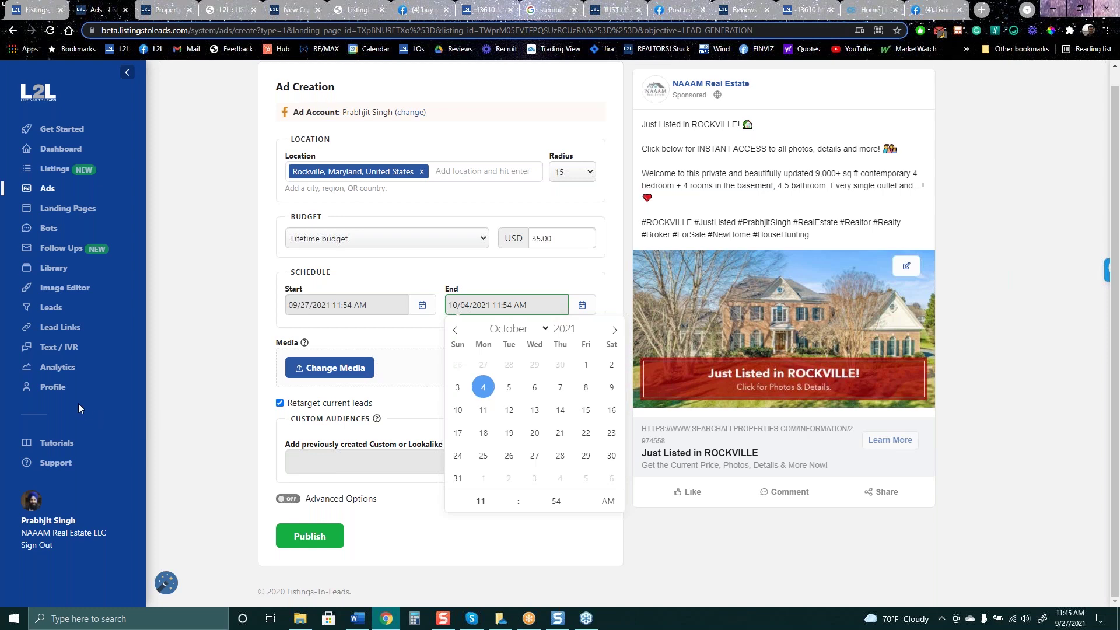
click(64, 389)
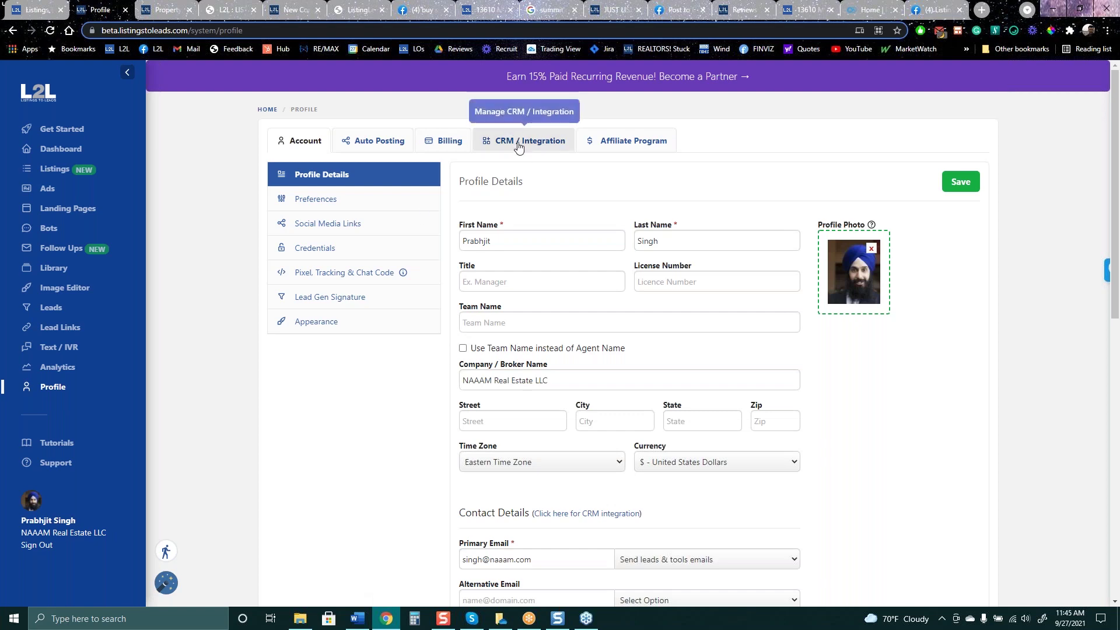
Browse CRM / Integration, Follow Ups, Listings, Landing Pages and Ads, then switch to the Mastermind Facebook group
click(519, 145)
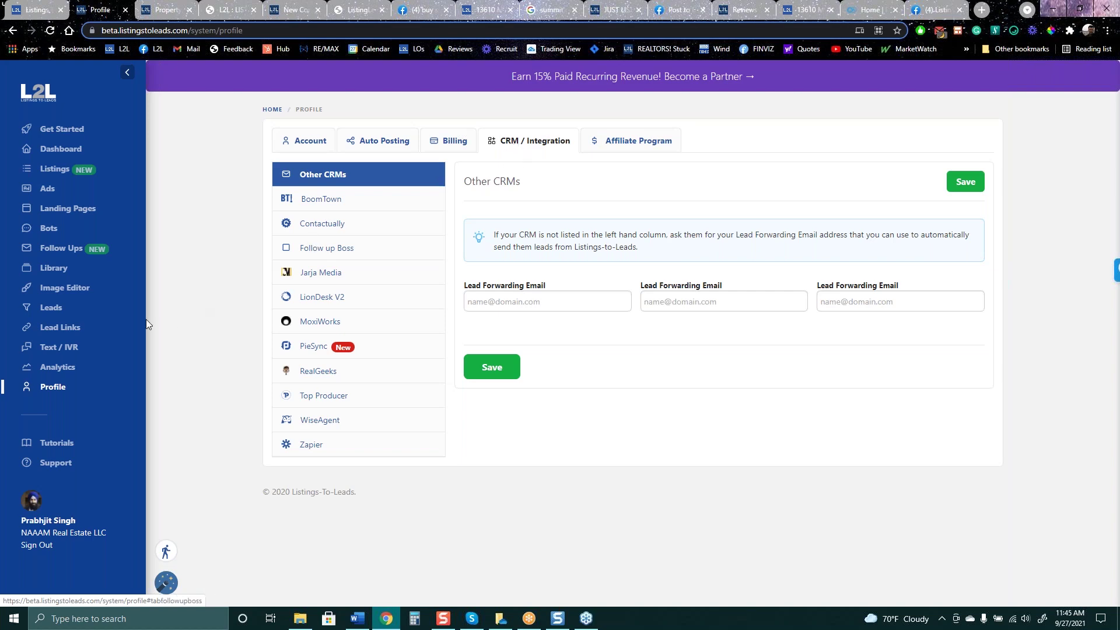
click(75, 256)
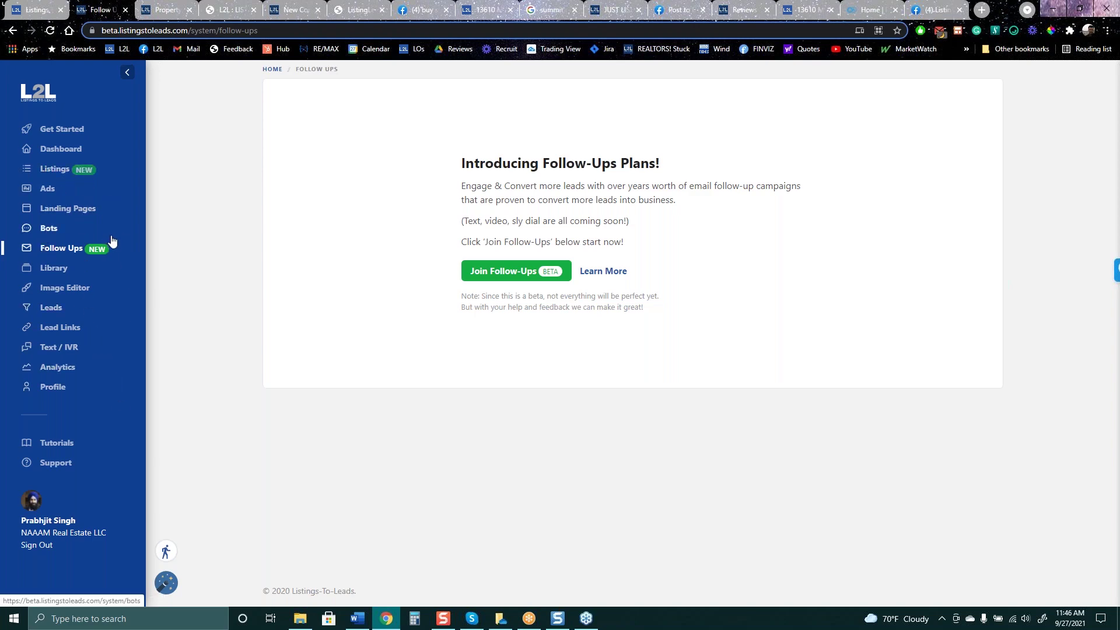
click(49, 172)
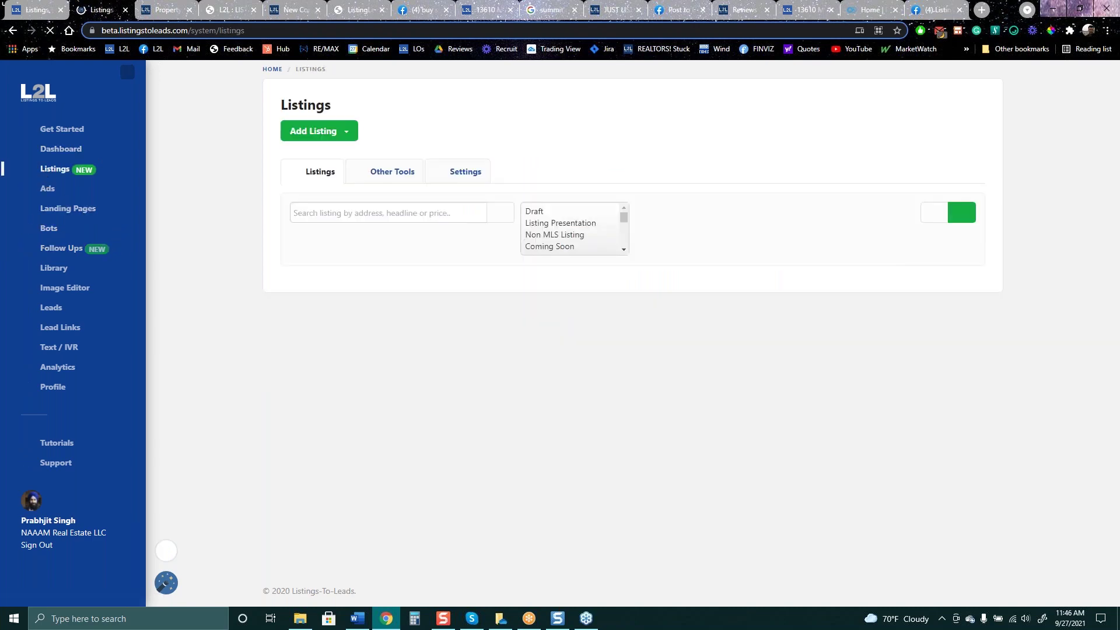
click(69, 211)
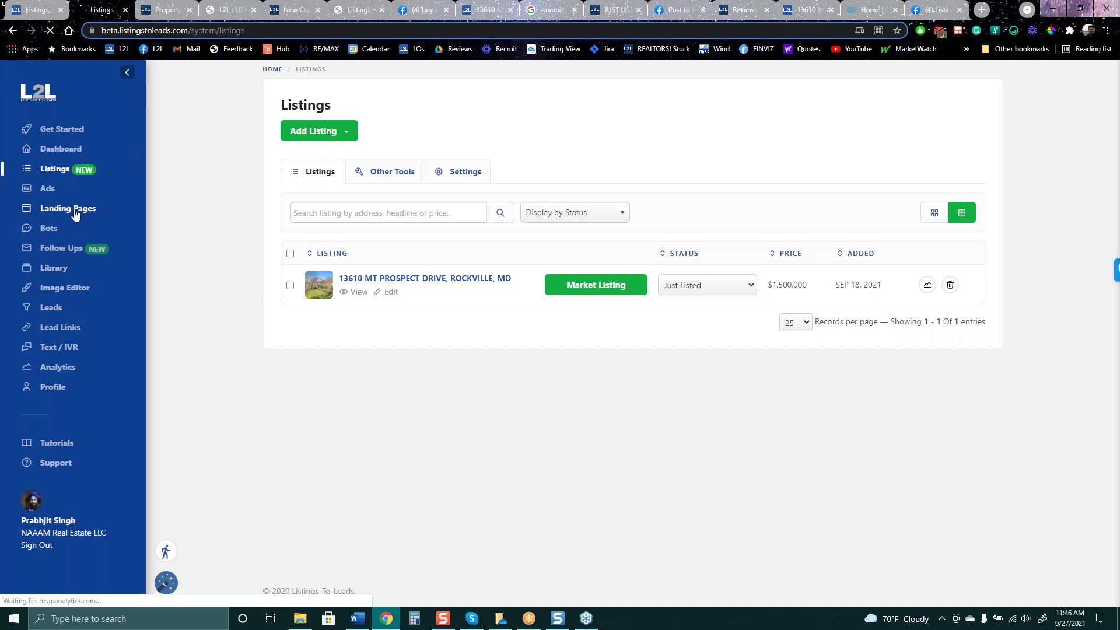
click(56, 191)
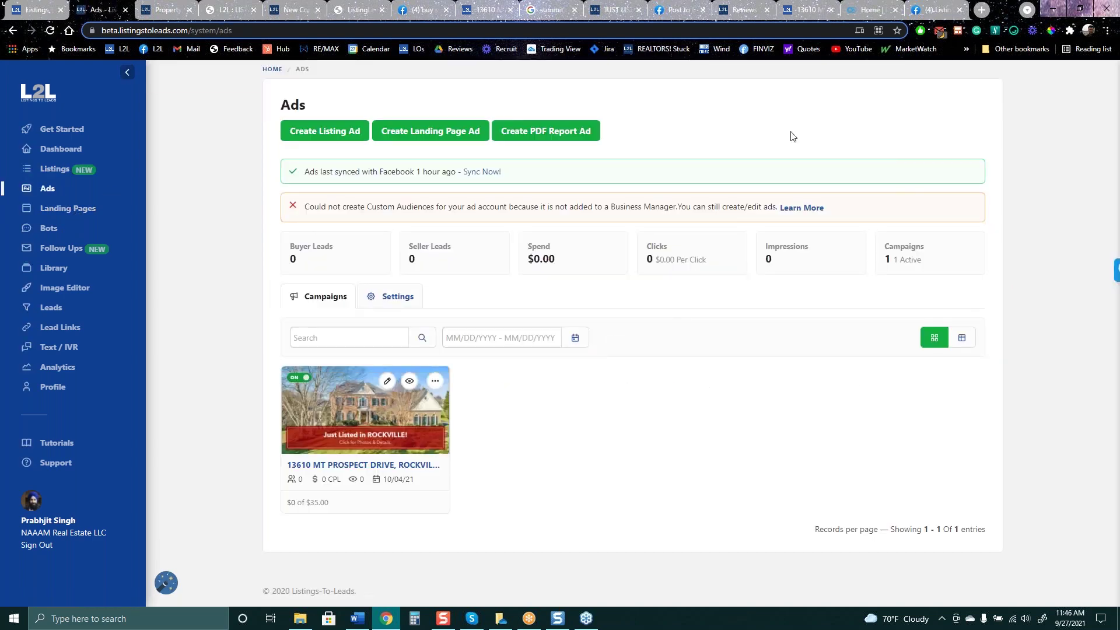
click(936, 9)
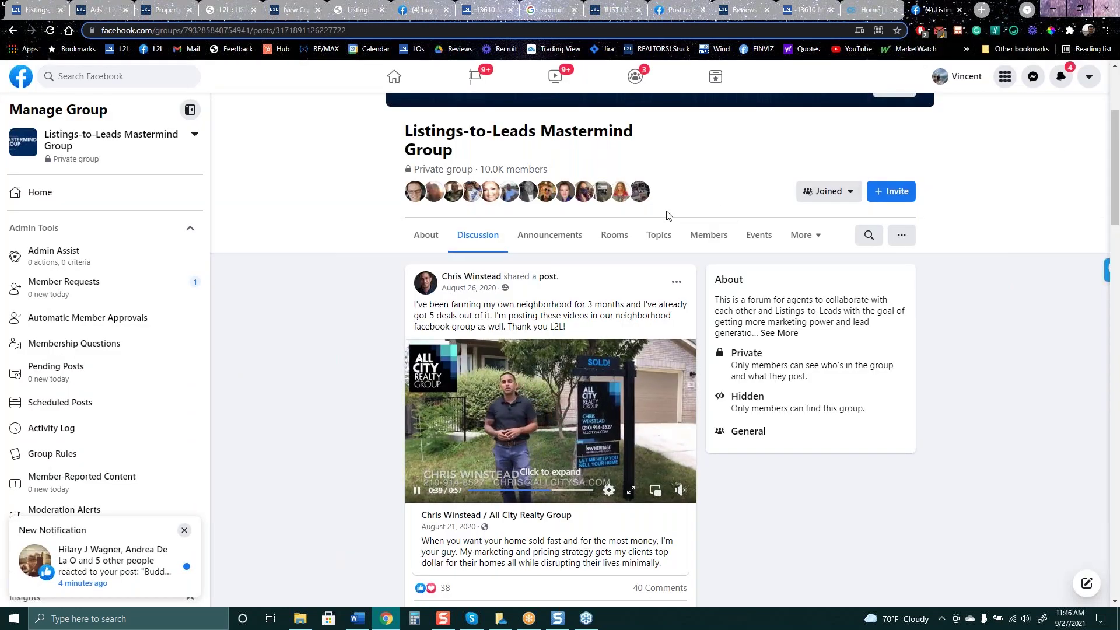
Search the Mastermind Group's posts for 'recorded webinar'
scroll(607, 233, up, 3)
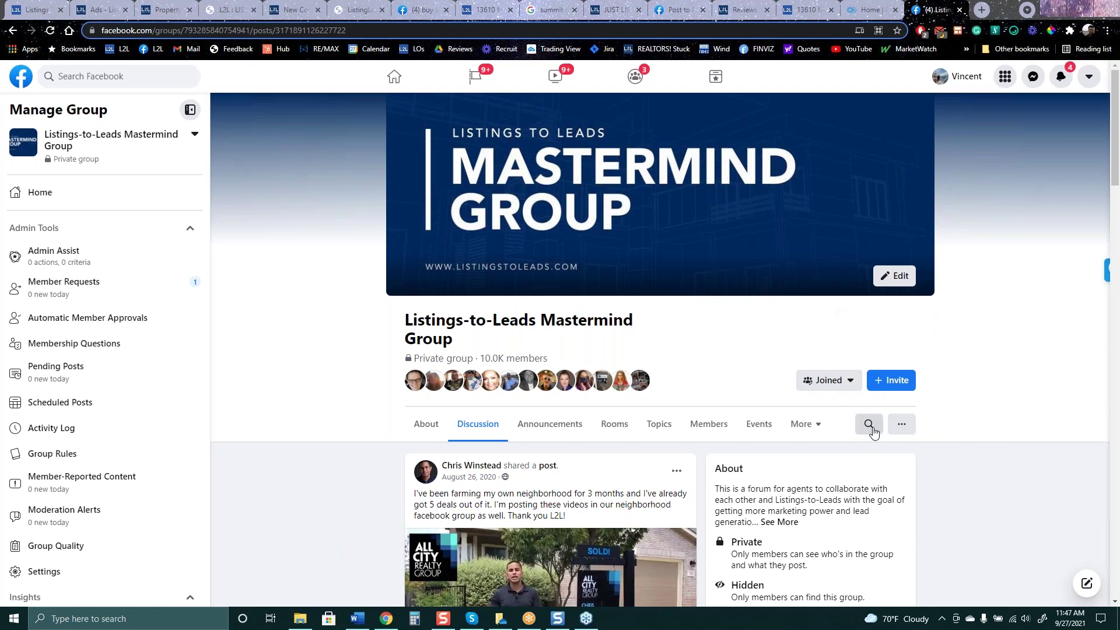
click(871, 427)
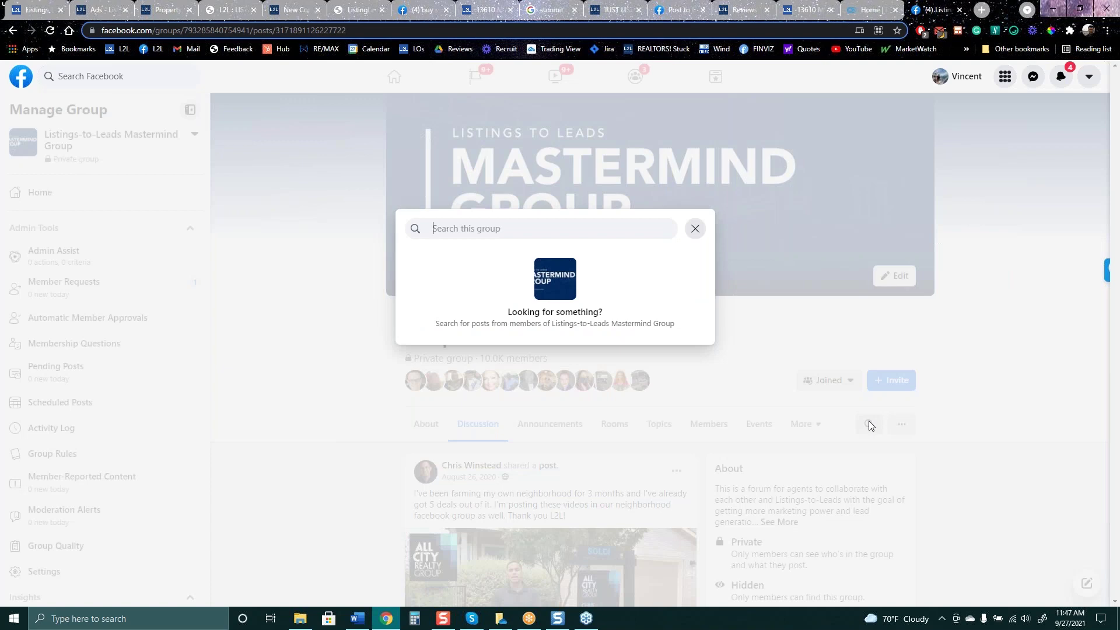
text(recorded )
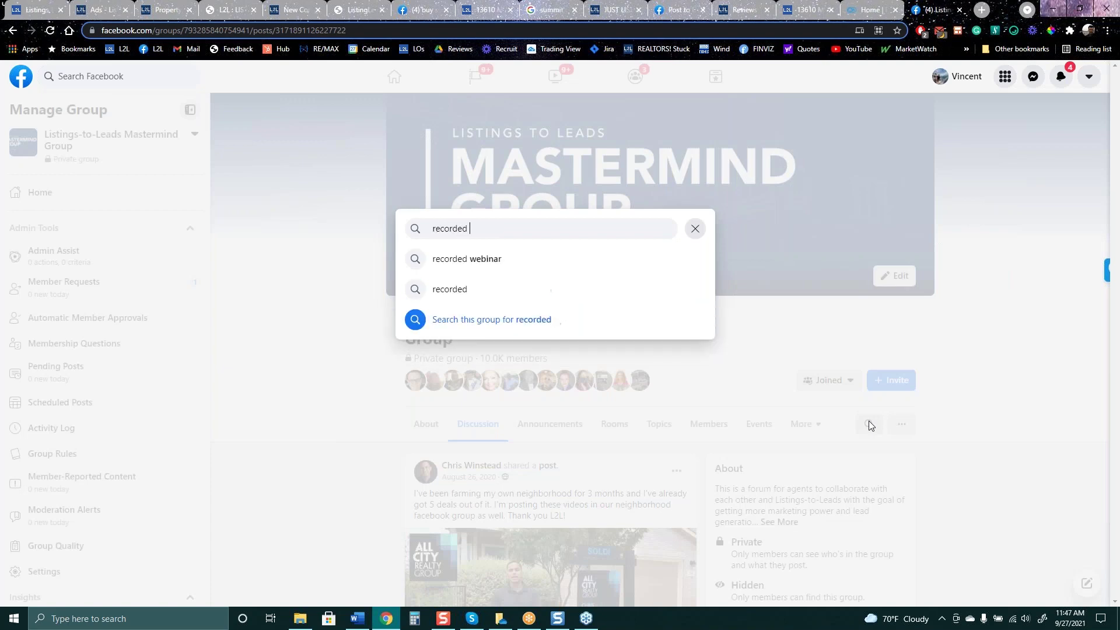
text(webinar)
key(Return)
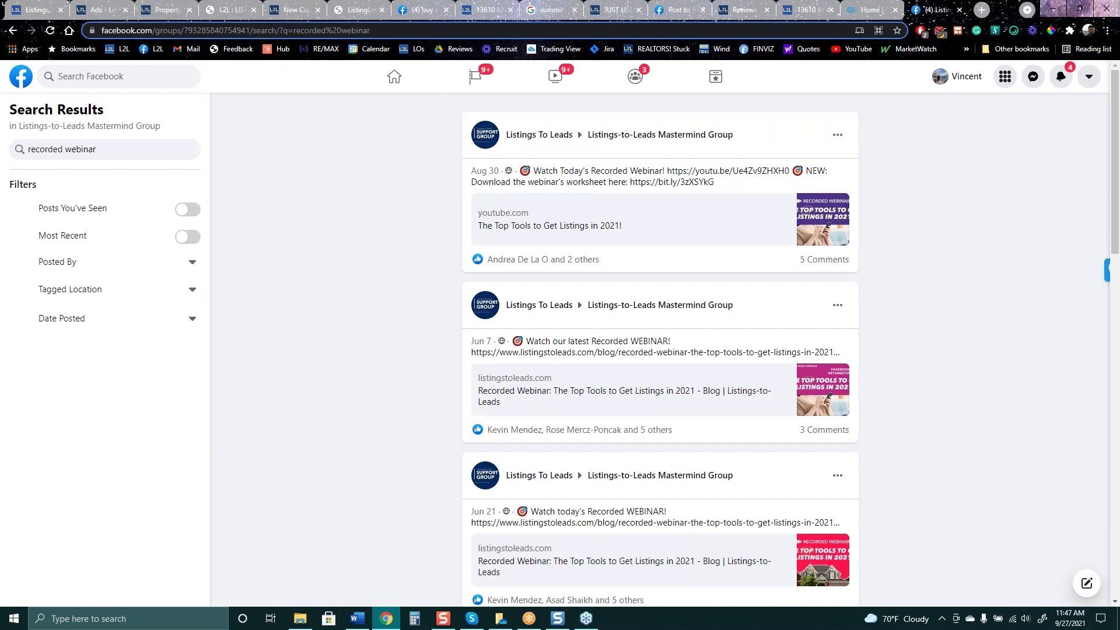
scroll(573, 253, down, 3)
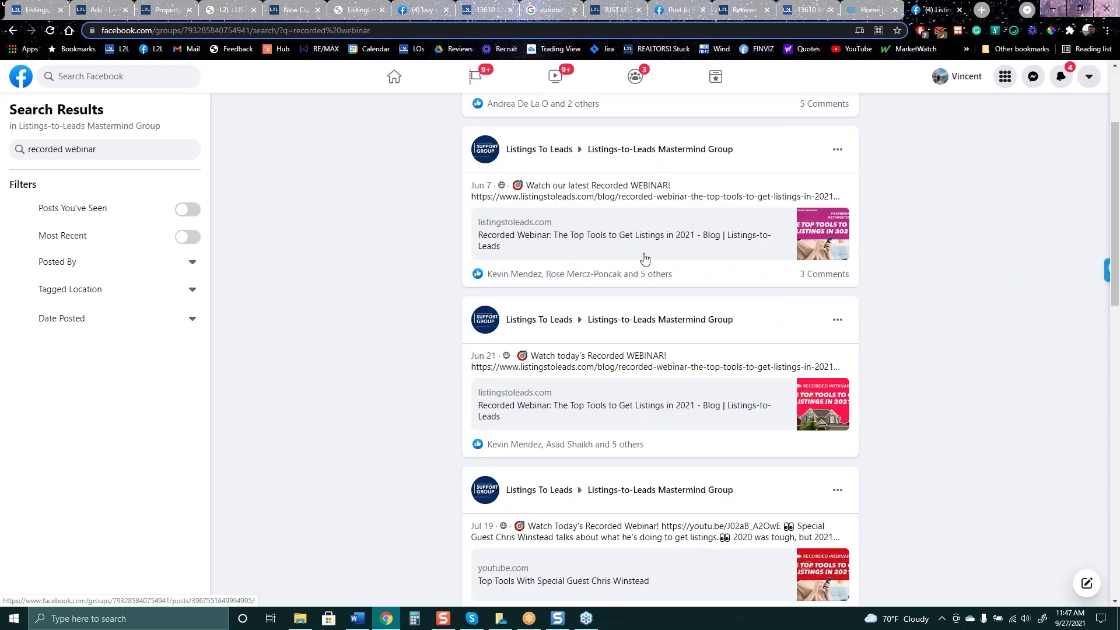
scroll(617, 389, down, 5)
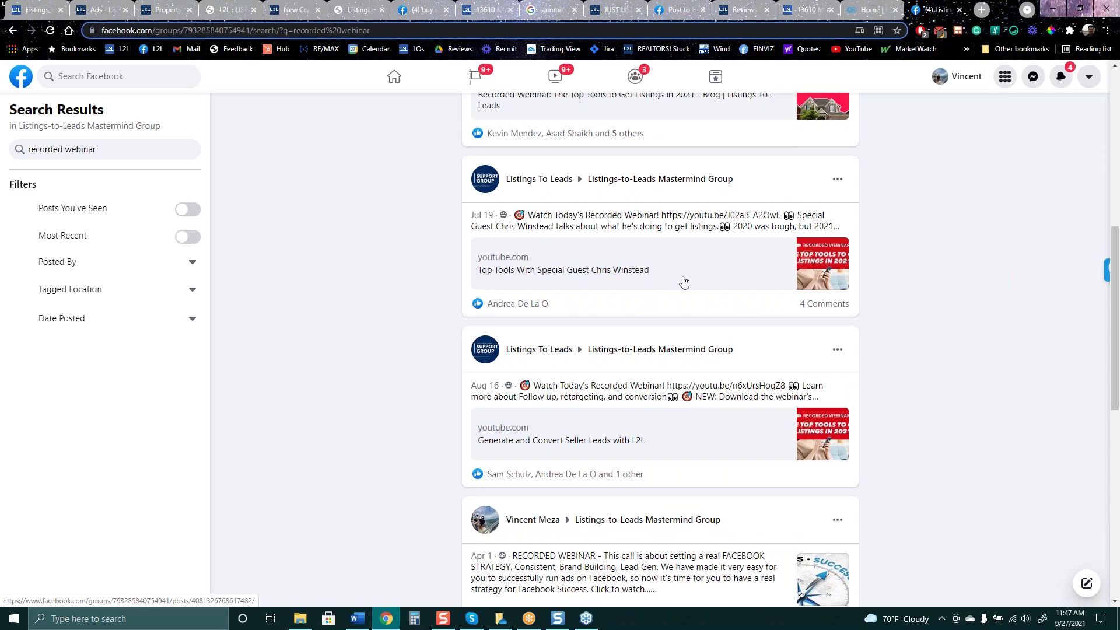
scroll(682, 266, down, 3)
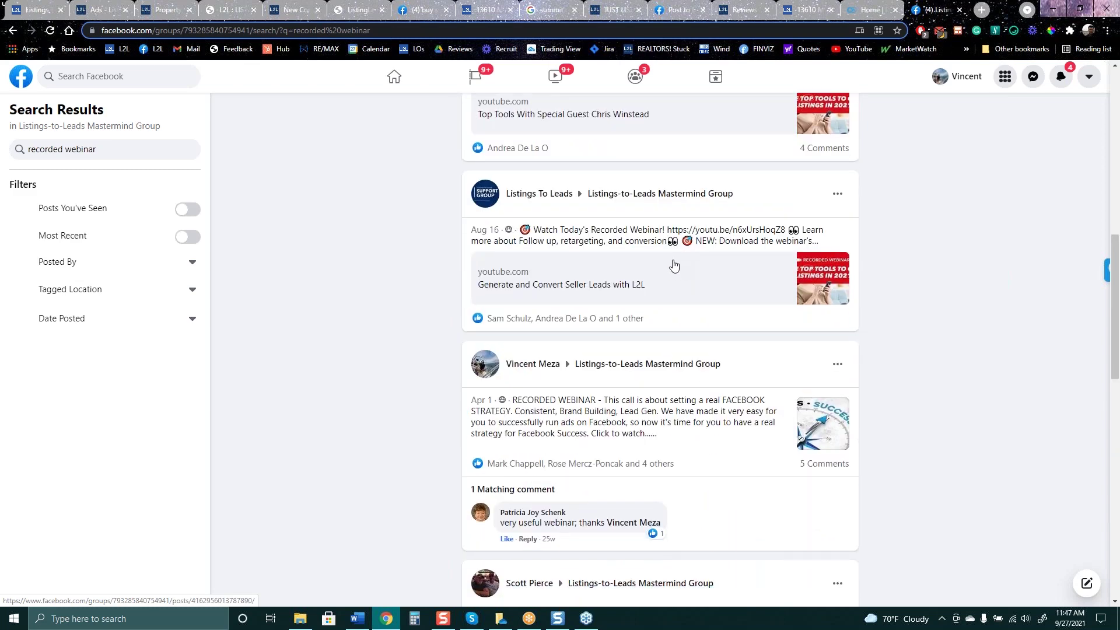
scroll(673, 265, down, 3)
scroll(672, 265, up, 10)
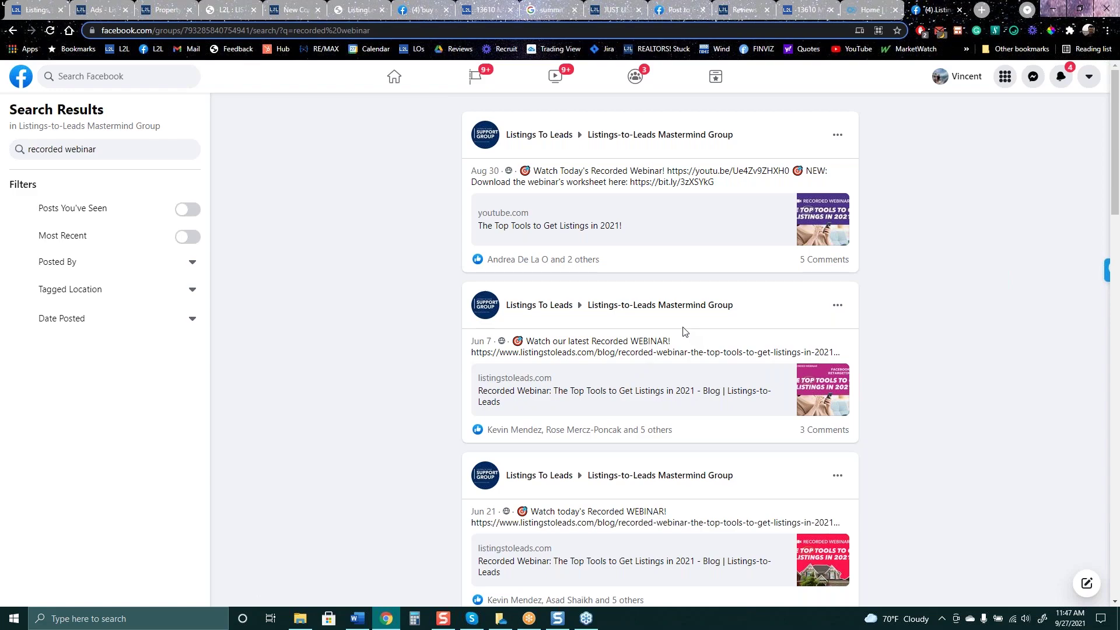
scroll(652, 344, down, 2)
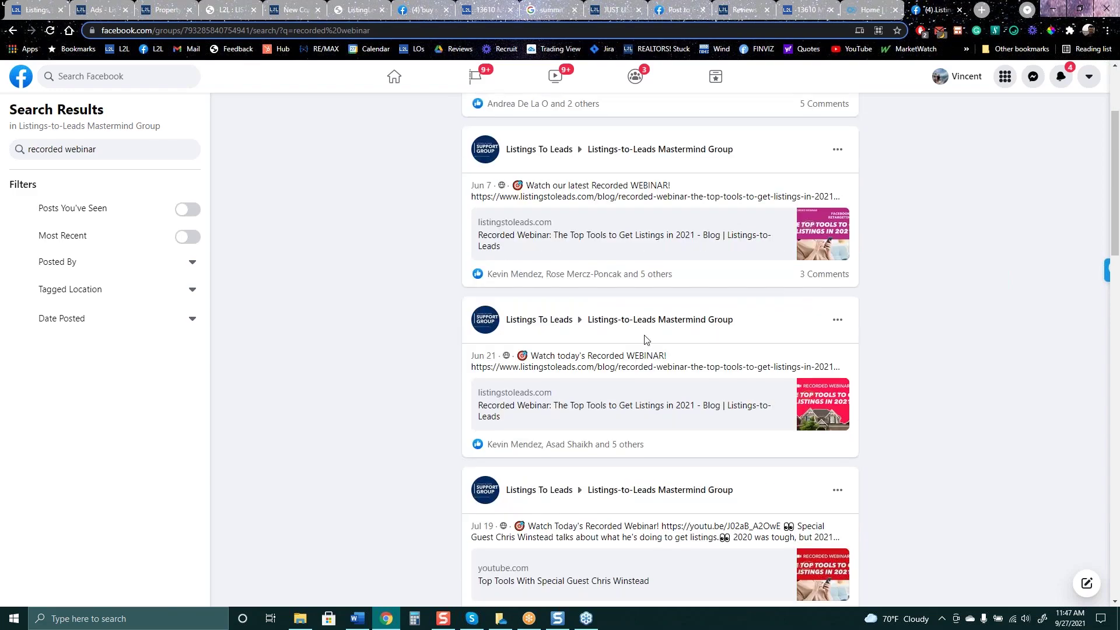
scroll(645, 335, down, 4)
scroll(639, 326, down, 4)
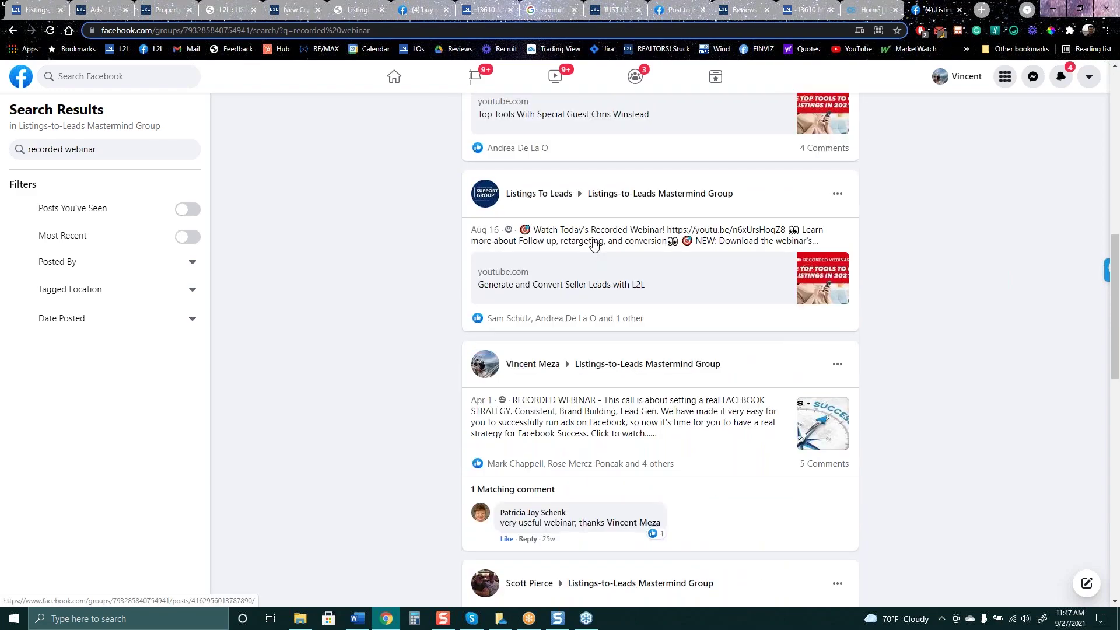
scroll(582, 248, down, 5)
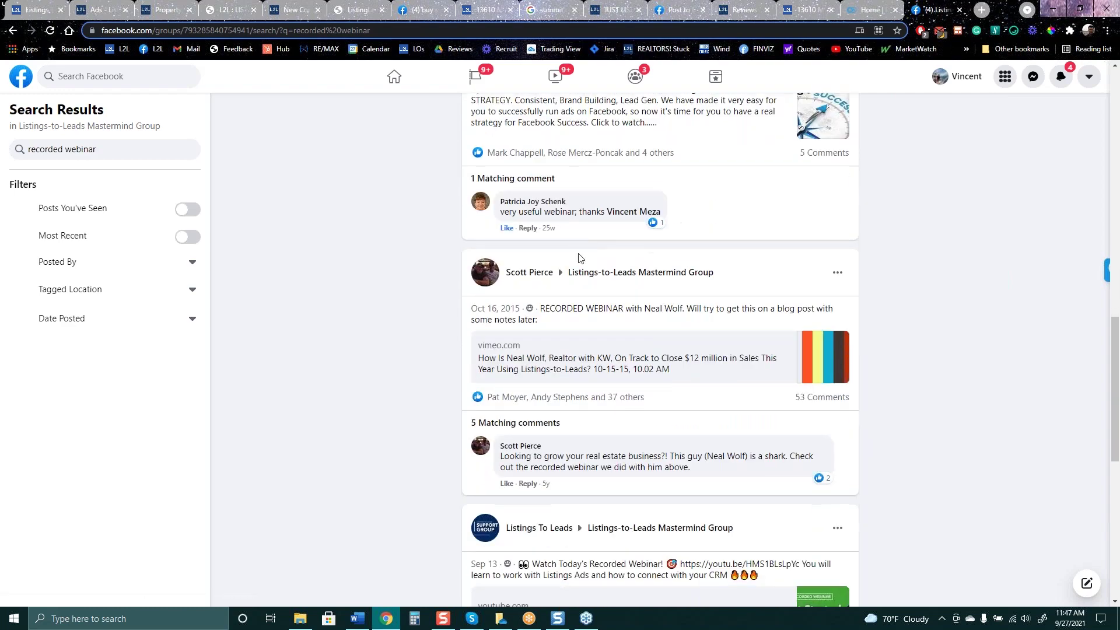
scroll(665, 446, up, 15)
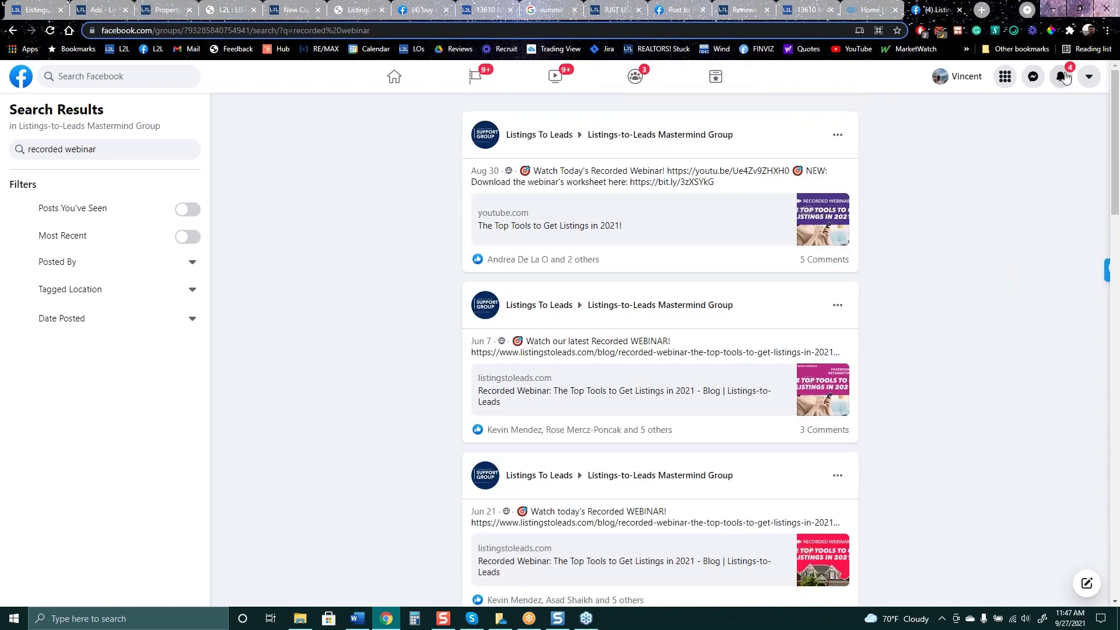
Check notifications, reopen the Mastermind Group from Home, then switch to the Summit Diner images tab
click(1063, 76)
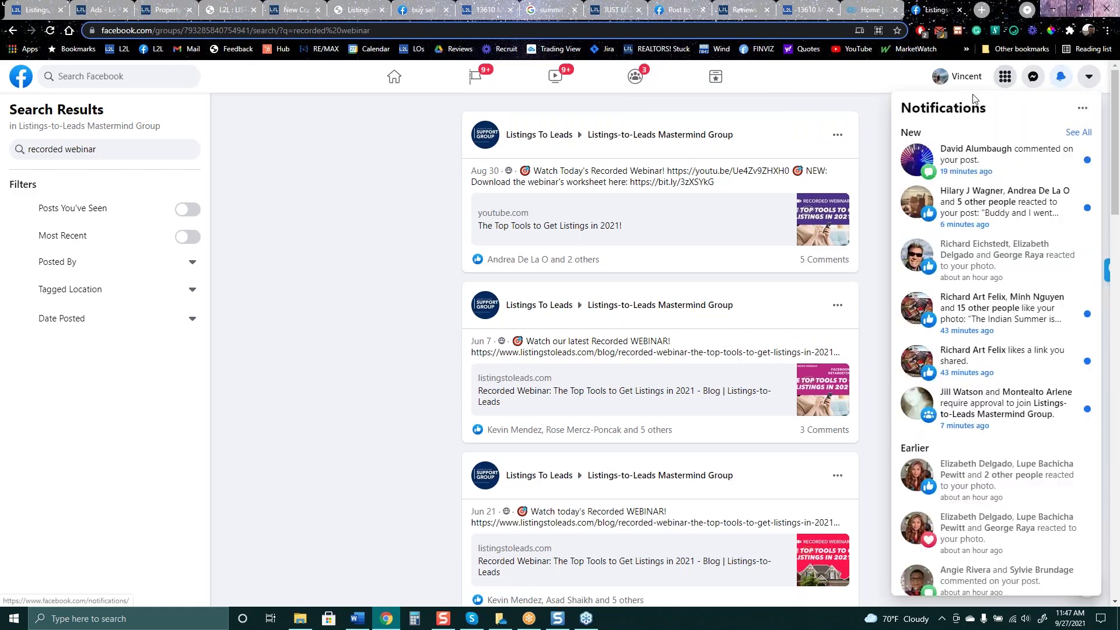
click(394, 76)
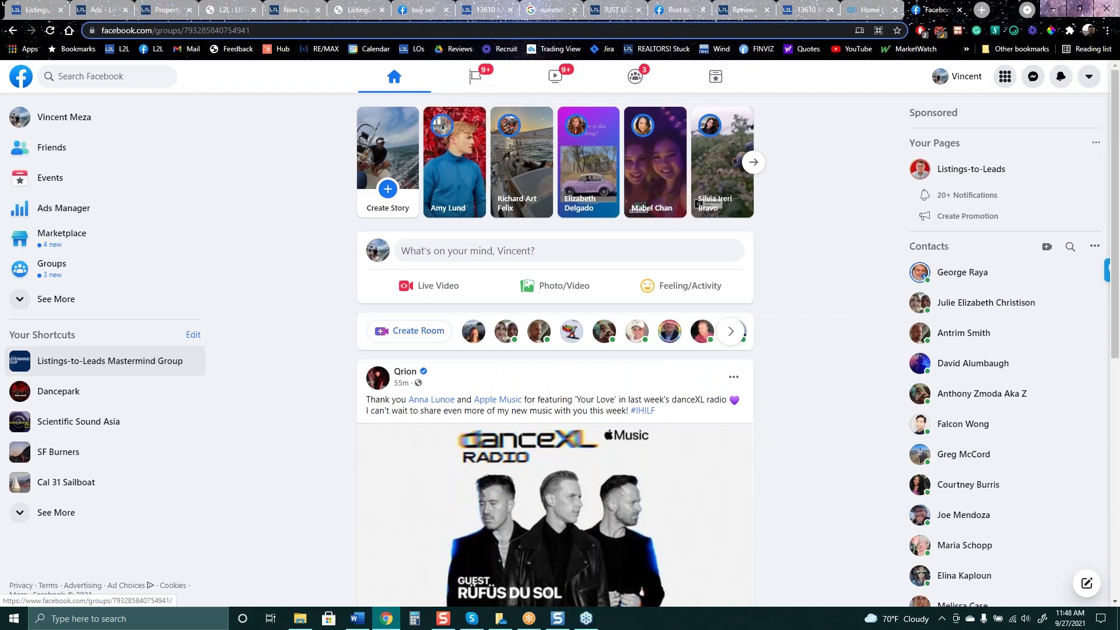
click(108, 361)
scroll(325, 432, down, 5)
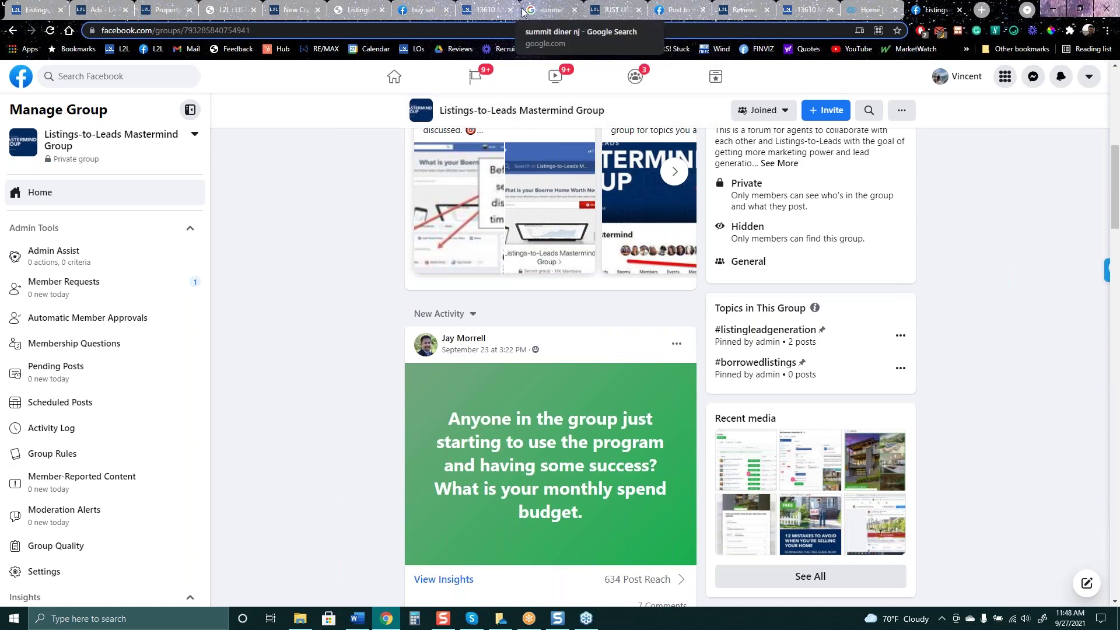
click(549, 9)
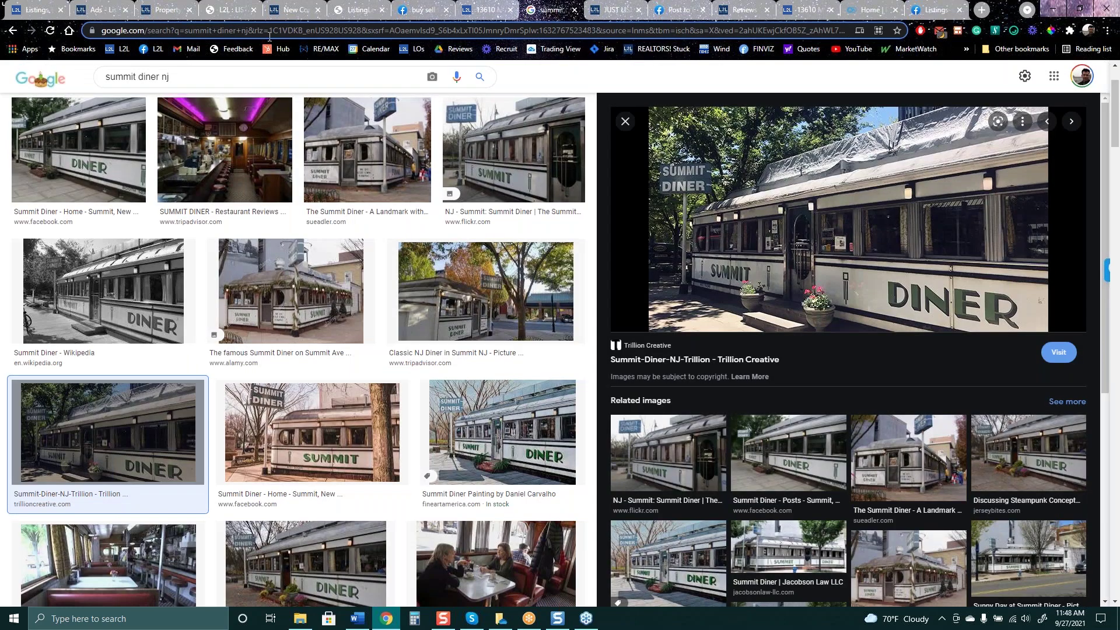
Load Gmail in the current tab from the Mail bookmark
click(193, 49)
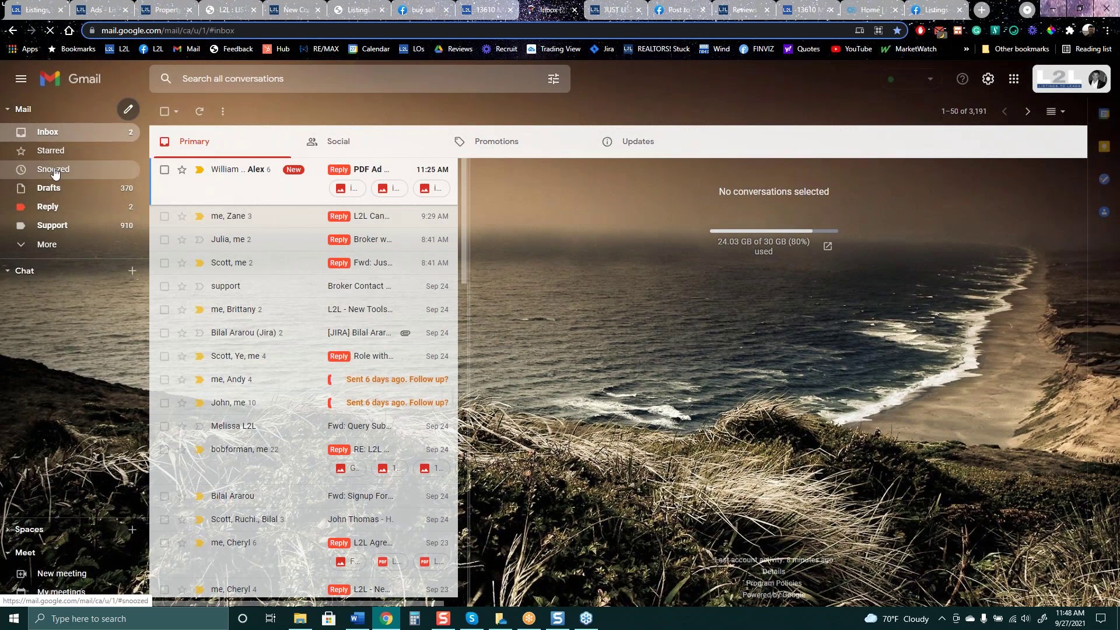
Compose a blank message and show the Templates list under the draft's More options menu
click(129, 111)
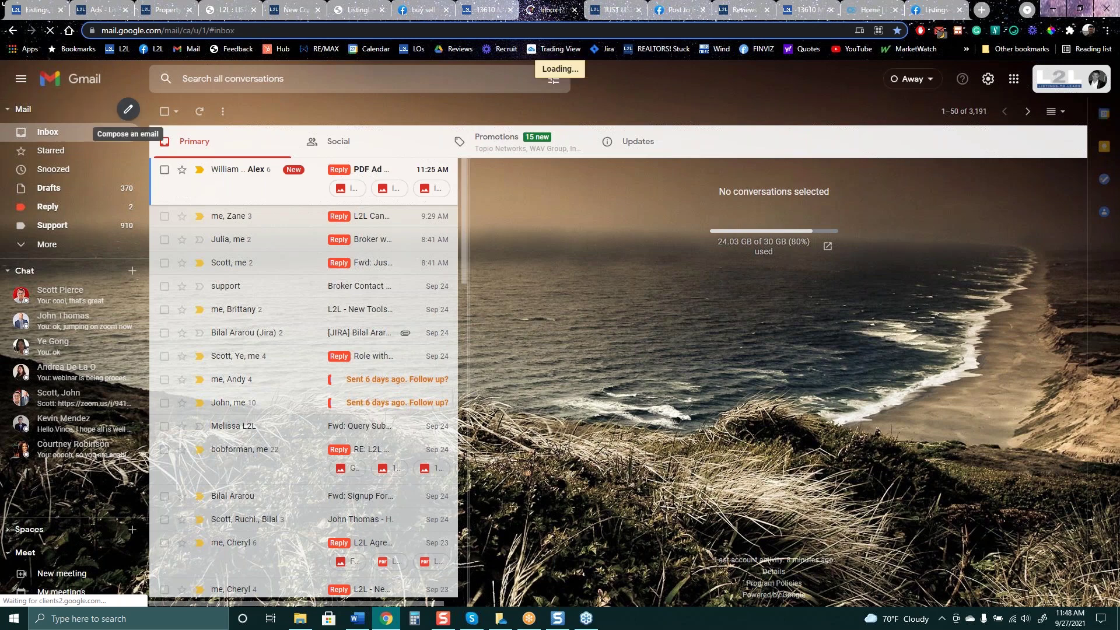
click(130, 115)
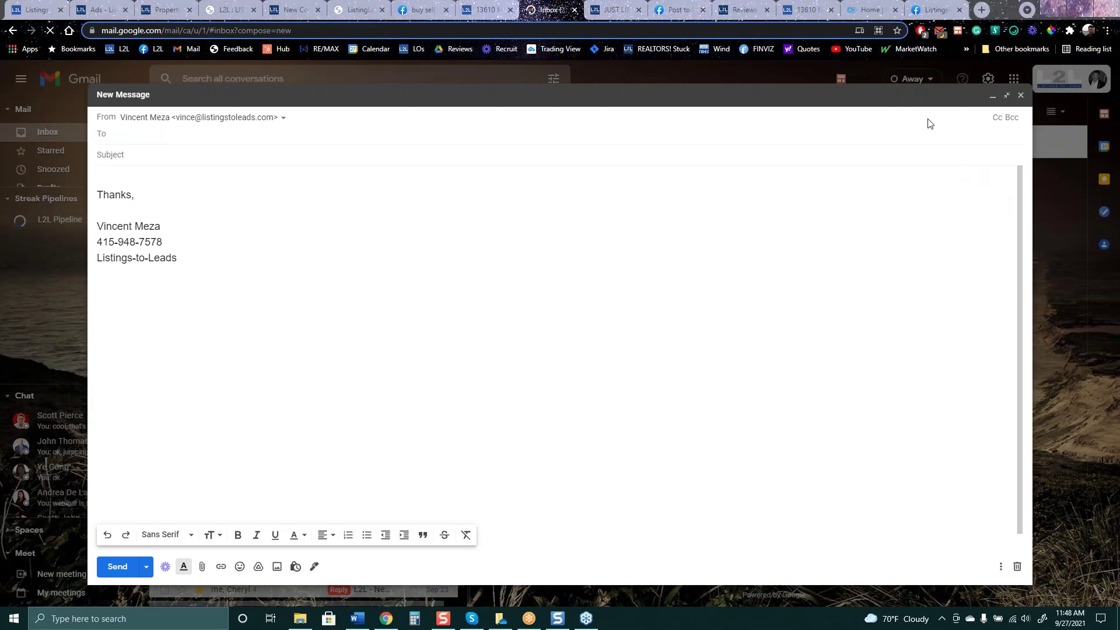
click(1001, 566)
mouse_move(947, 439)
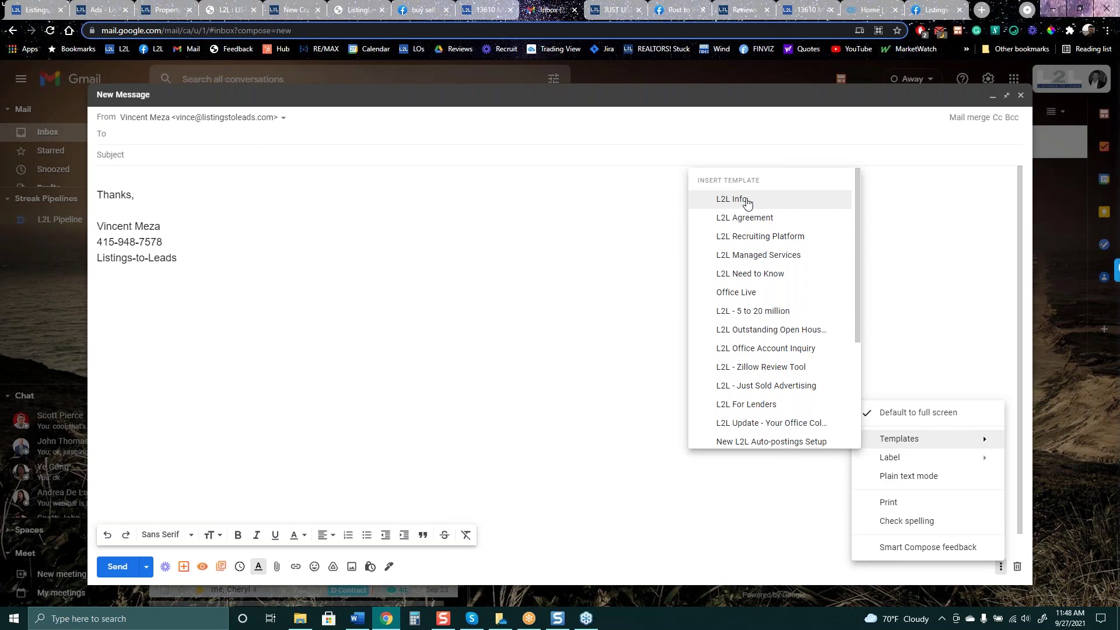
Insert the 'L2L - 5 to 20 million' template into the new draft
click(752, 309)
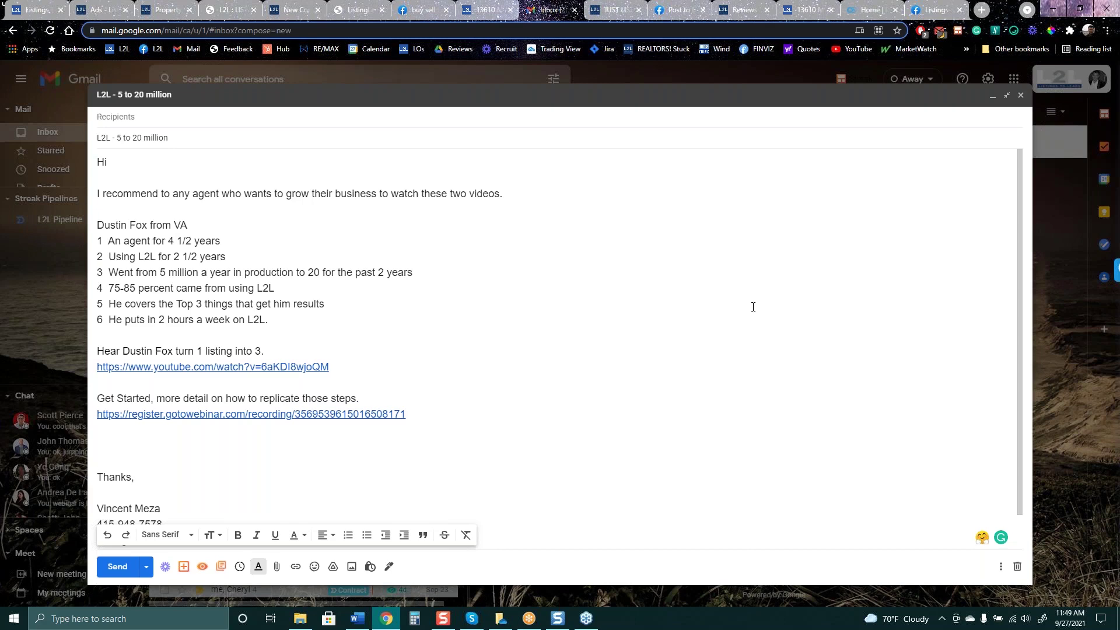
Select the draft's YouTube link and view its copy options, then switch to the Just Listed Rockville page
drag(333, 370, 93, 365)
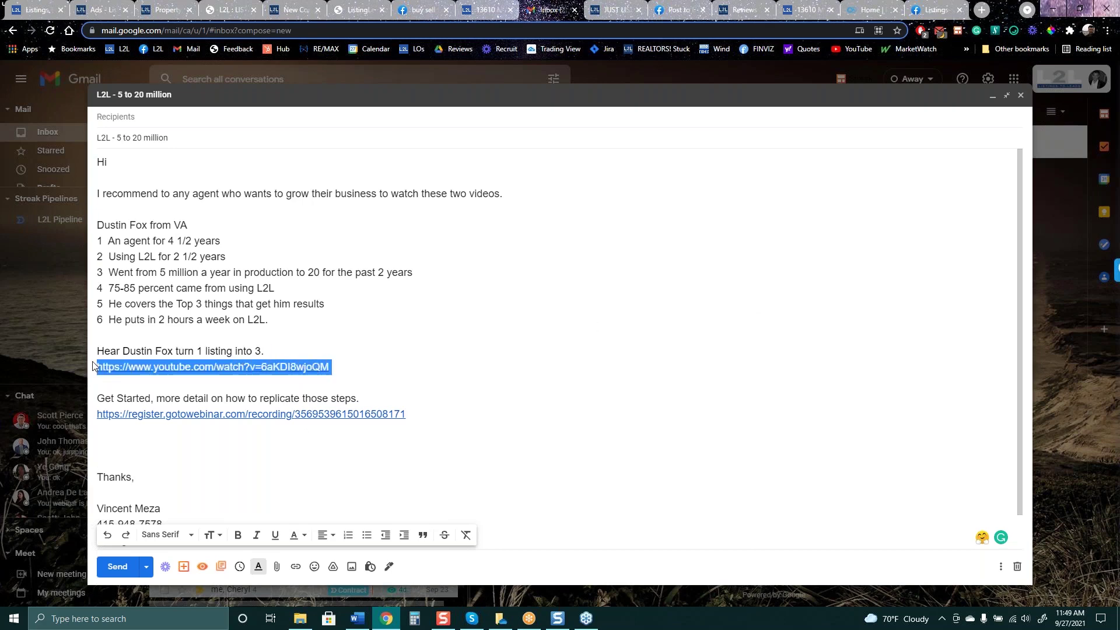
right_click(128, 375)
click(337, 376)
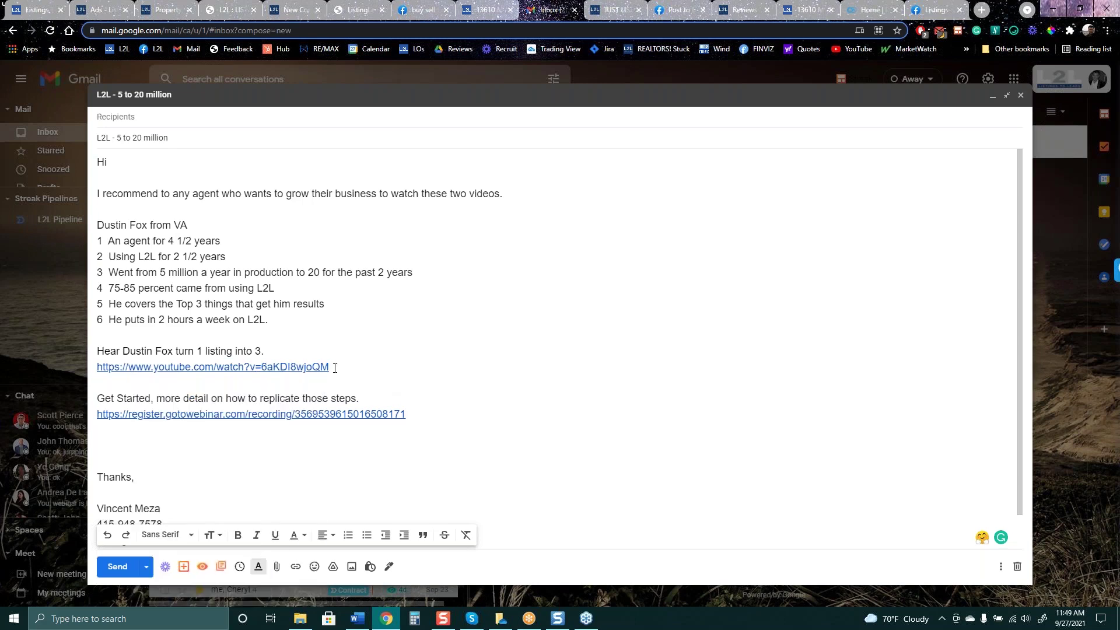
drag(332, 368, 98, 369)
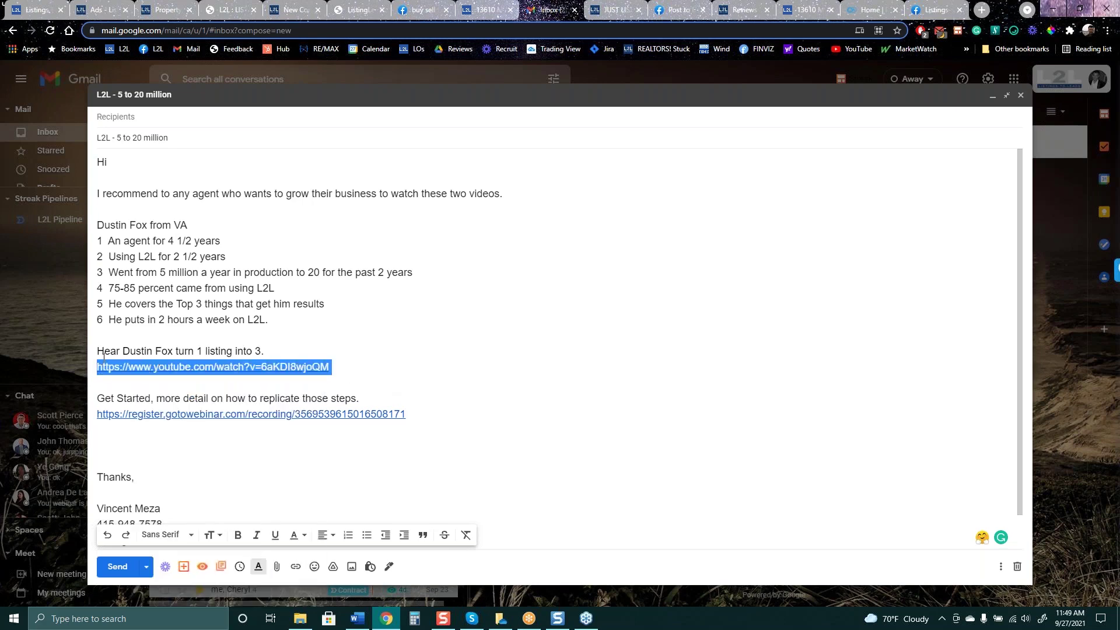
right_click(109, 369)
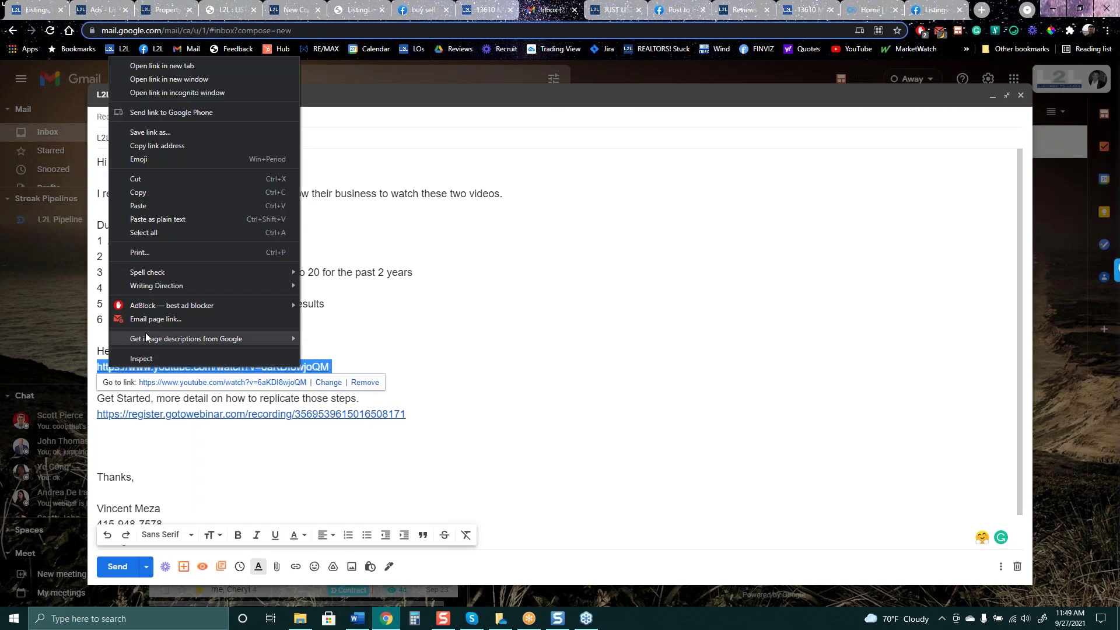
click(140, 197)
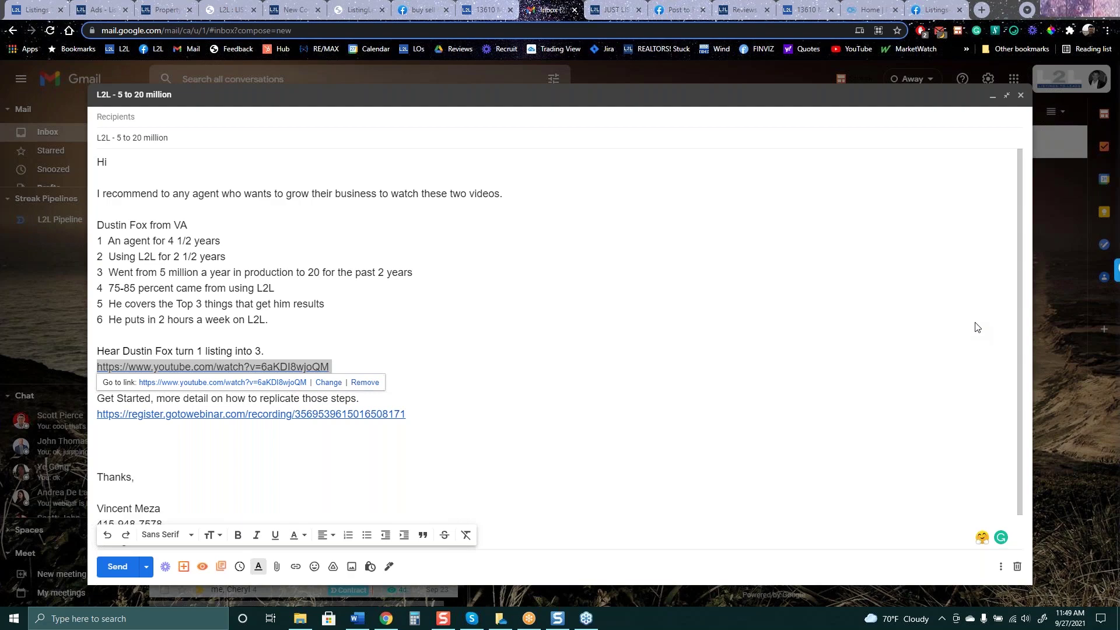
click(613, 10)
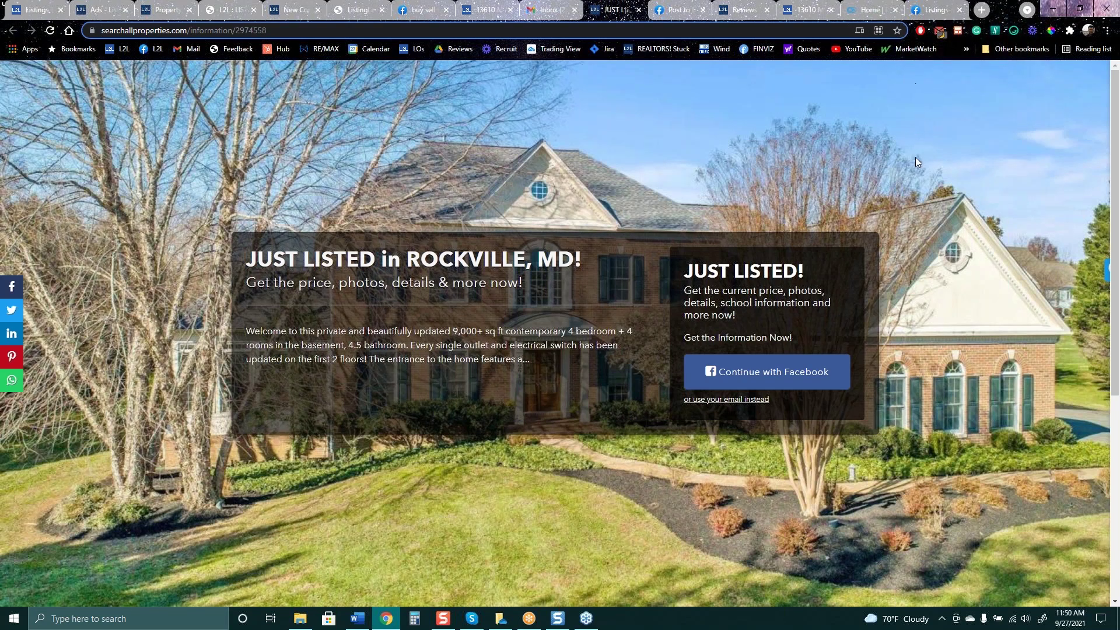
Return to the L2L Ads overview and open the Follow-Ups email plans page
click(104, 13)
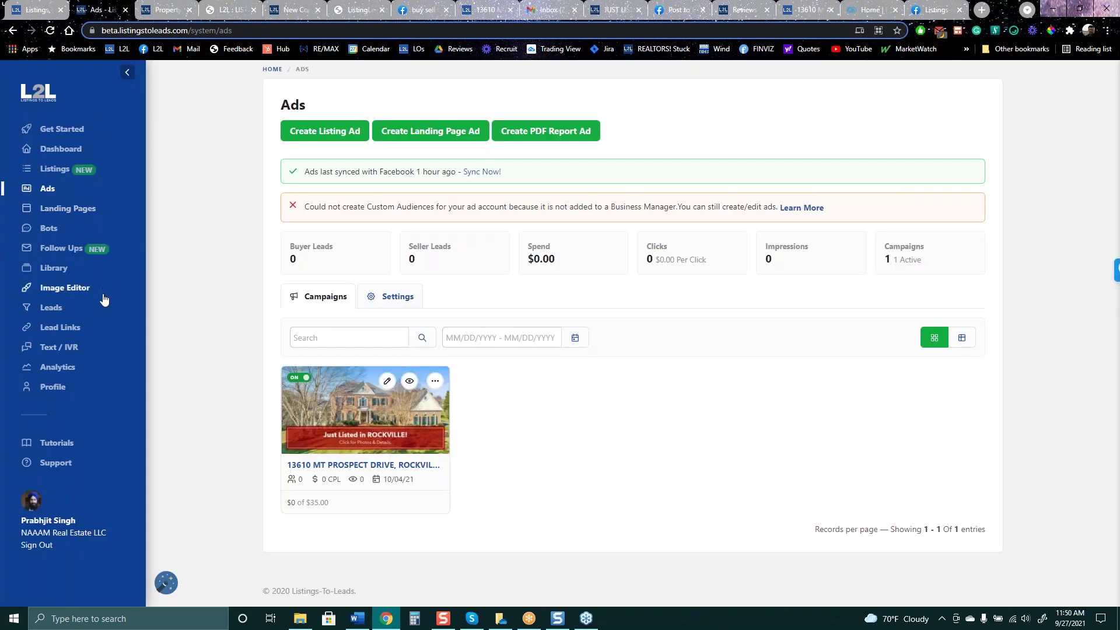
click(64, 257)
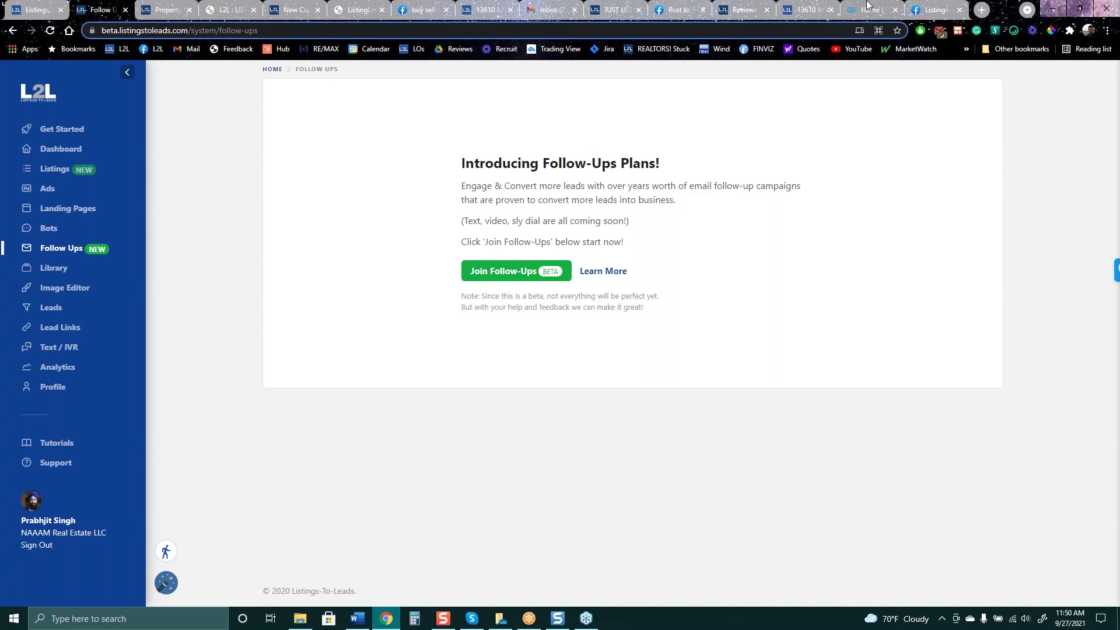
click(937, 10)
scroll(492, 440, up, 5)
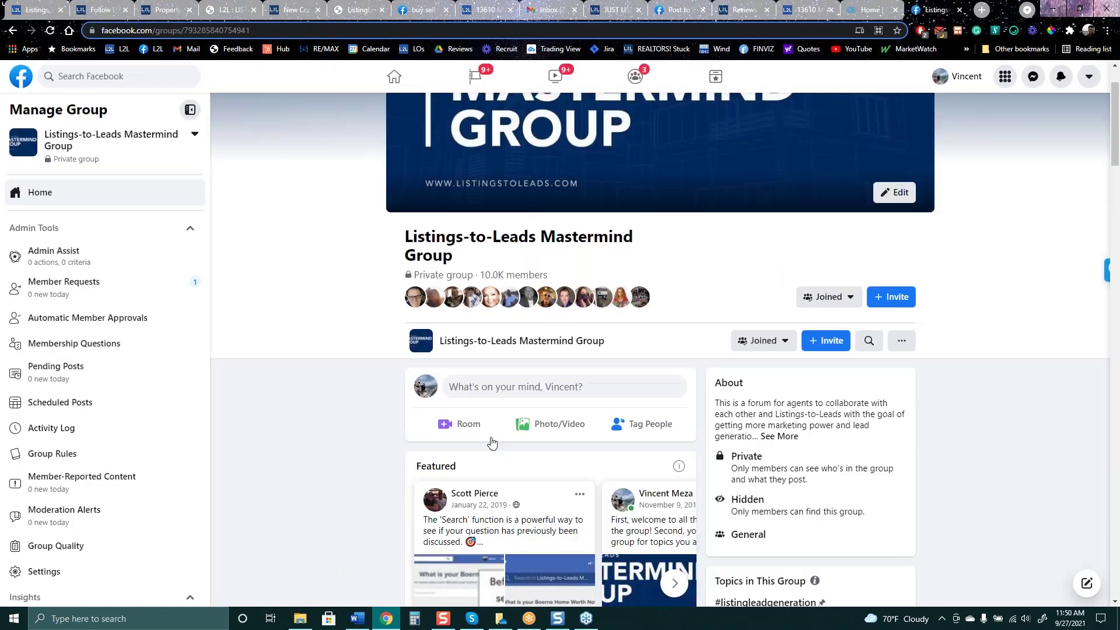
scroll(441, 444, down, 10)
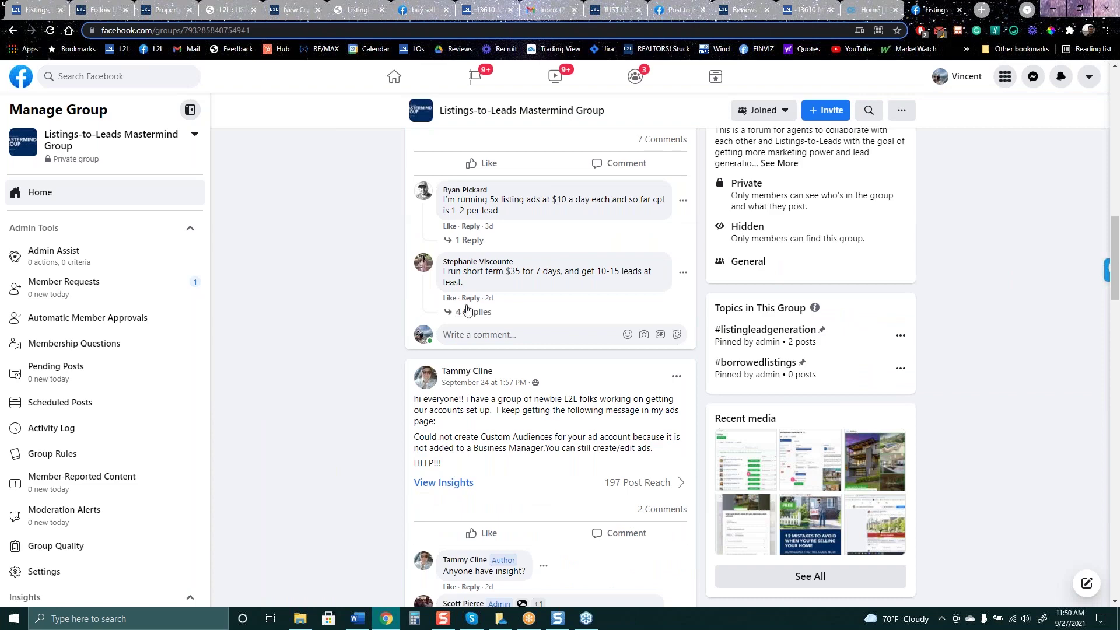
scroll(408, 391, down, 8)
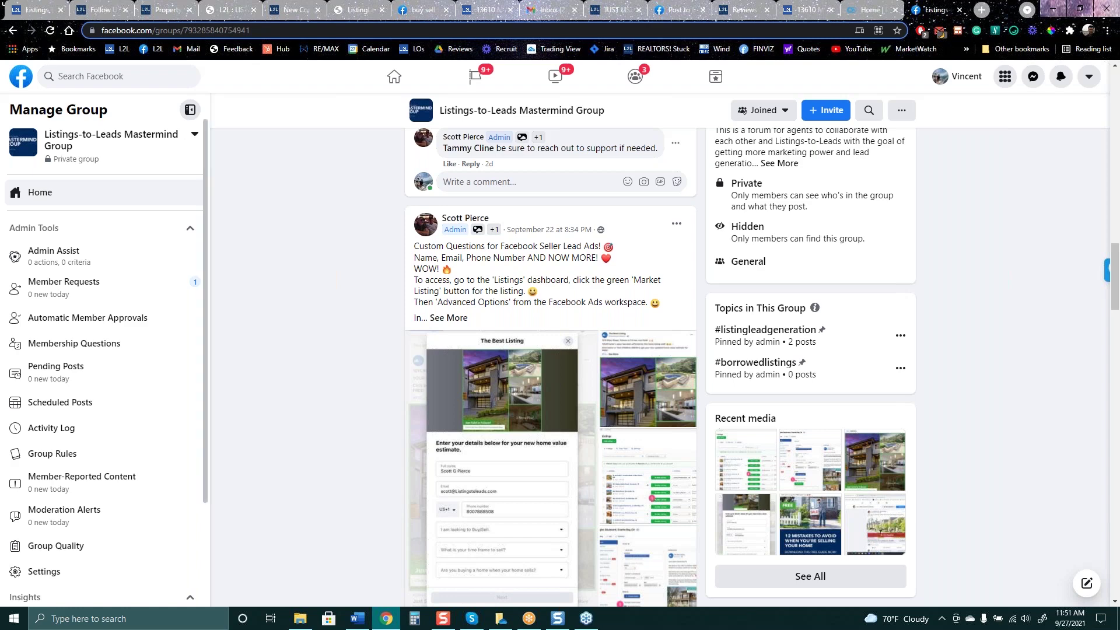
click(39, 13)
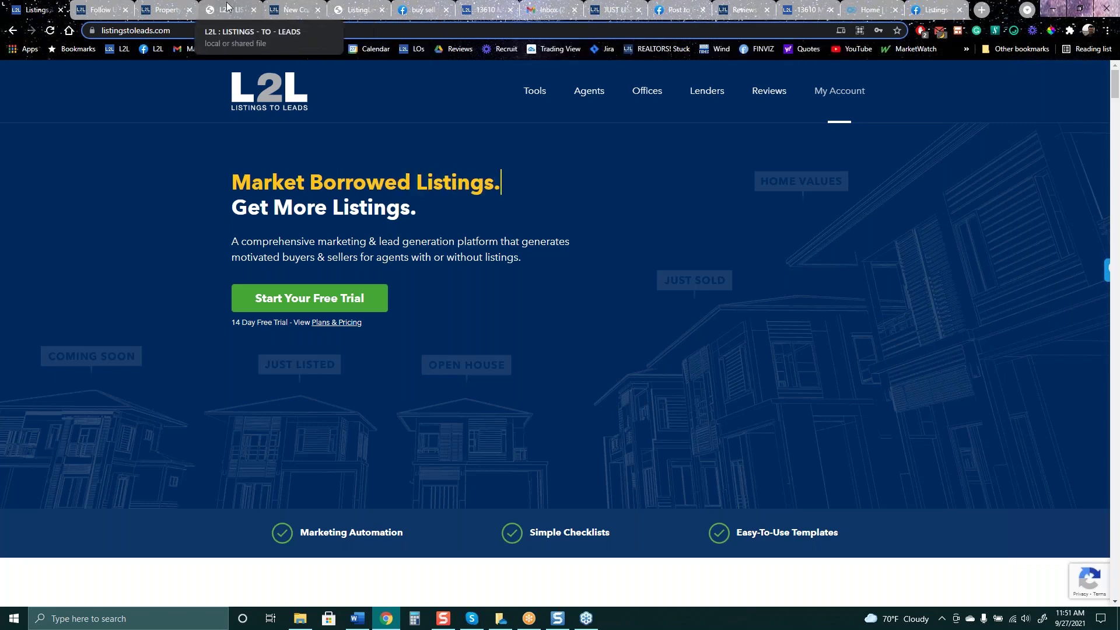
click(167, 10)
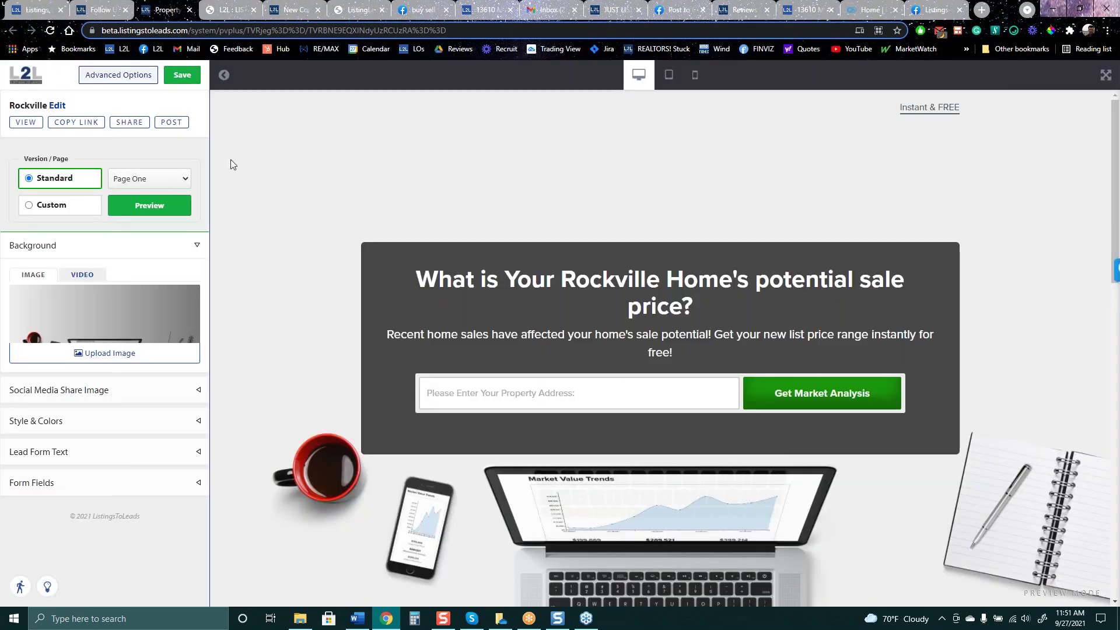
click(100, 11)
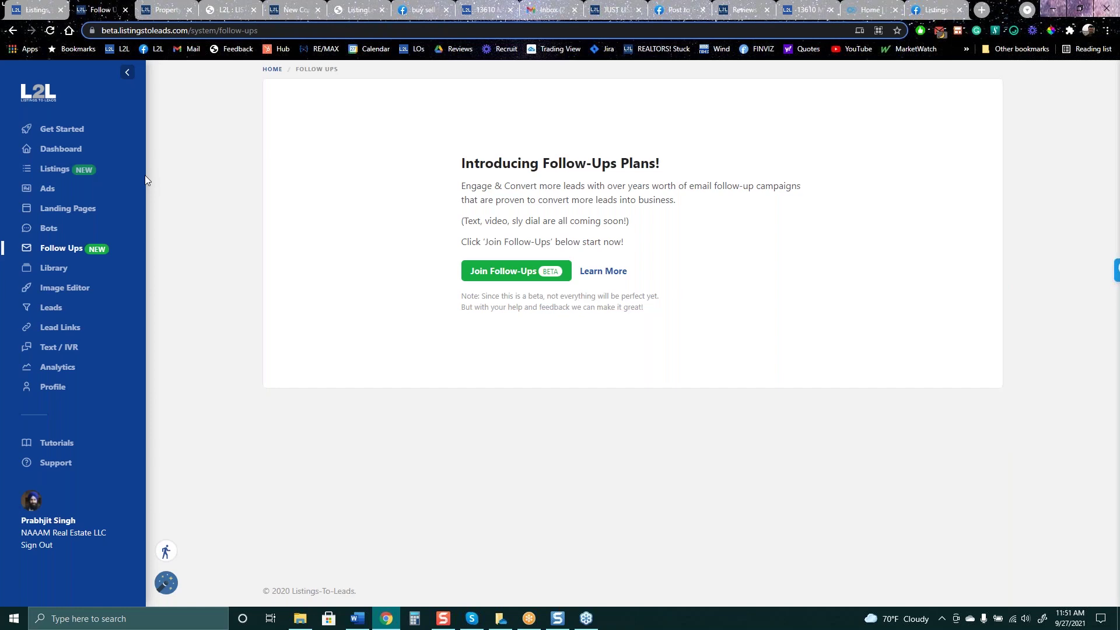
Open the Bots page, which shows no bots and a Facebook-not-connected notice
click(49, 228)
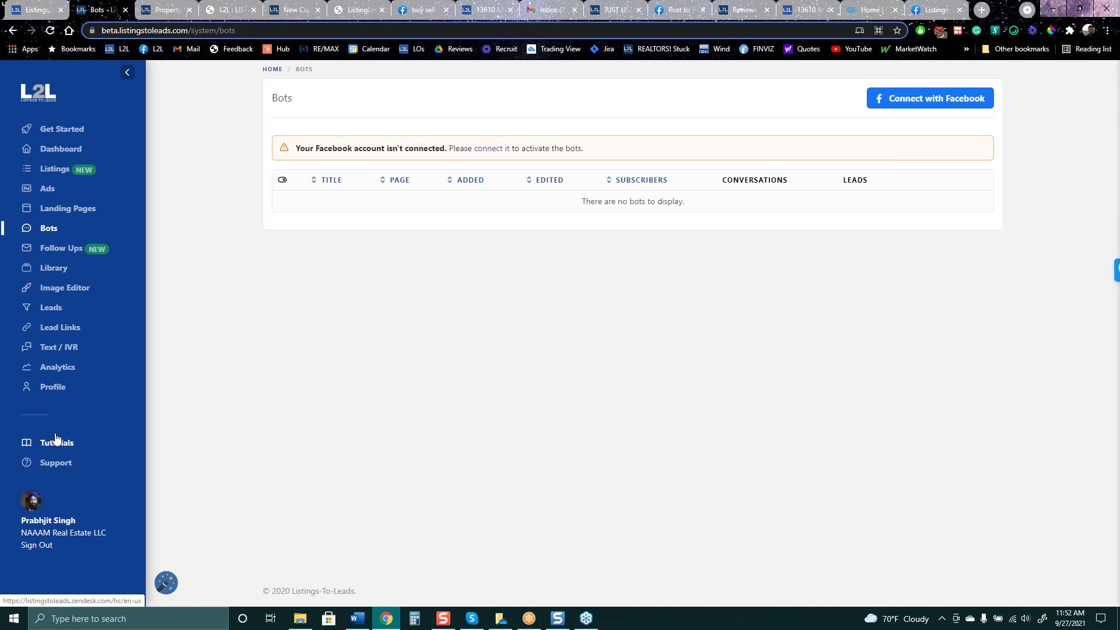
Open the Text / IVR page to view its monthly subscription packages
click(57, 349)
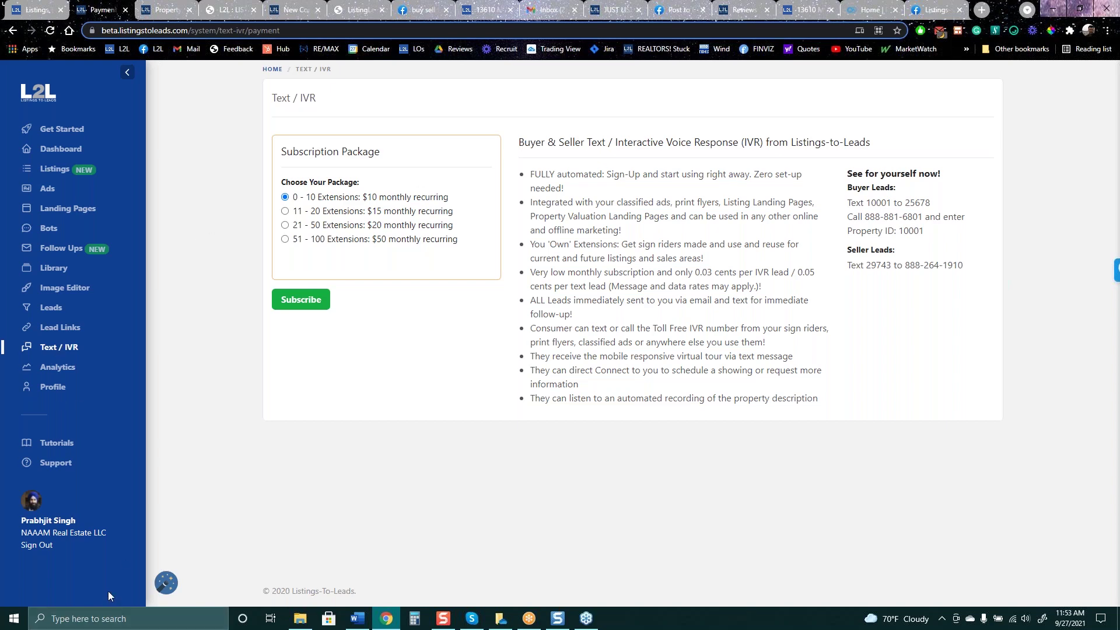
click(181, 11)
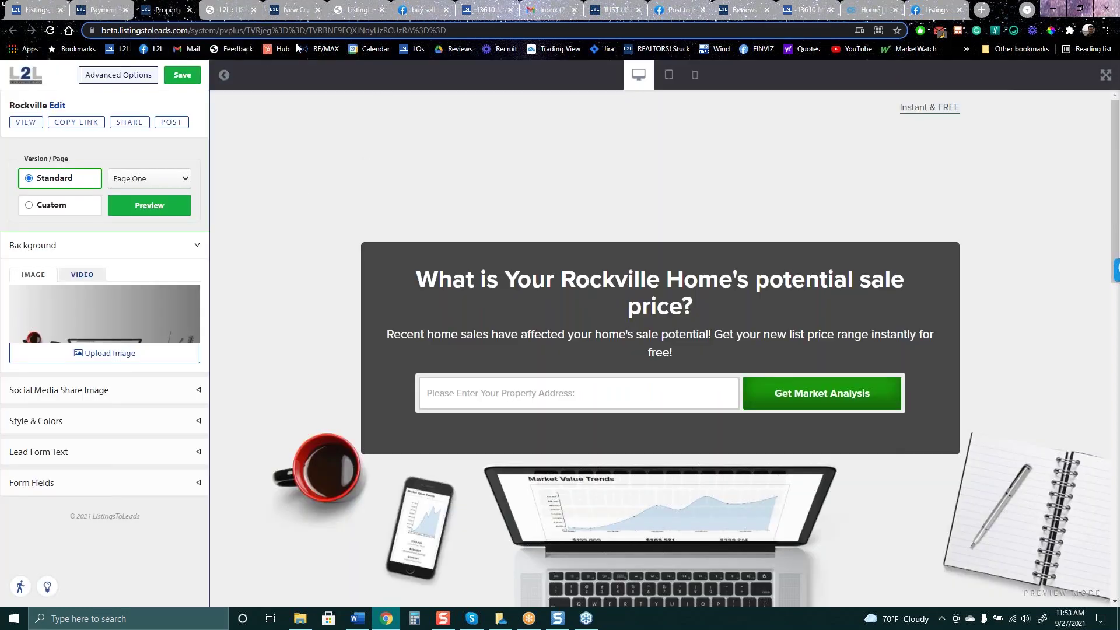
click(421, 10)
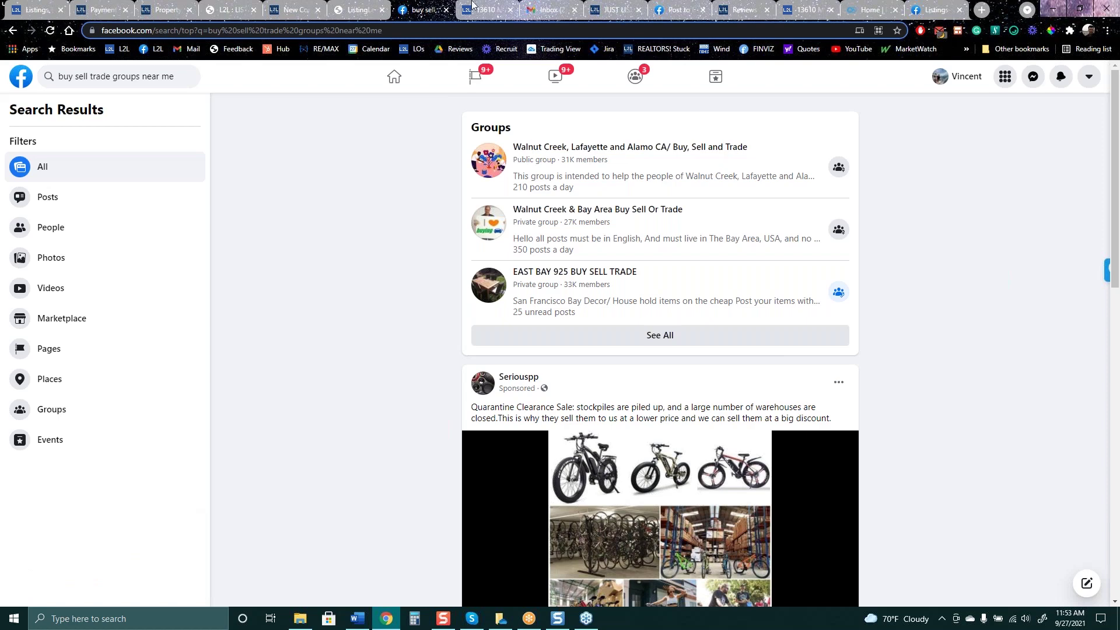
click(39, 11)
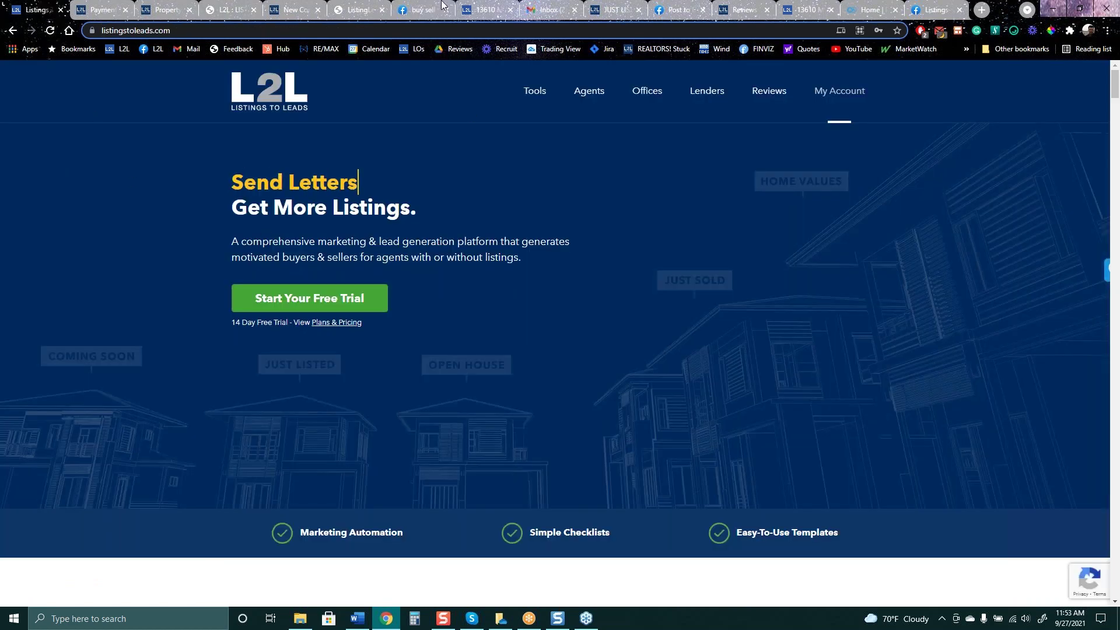
click(101, 10)
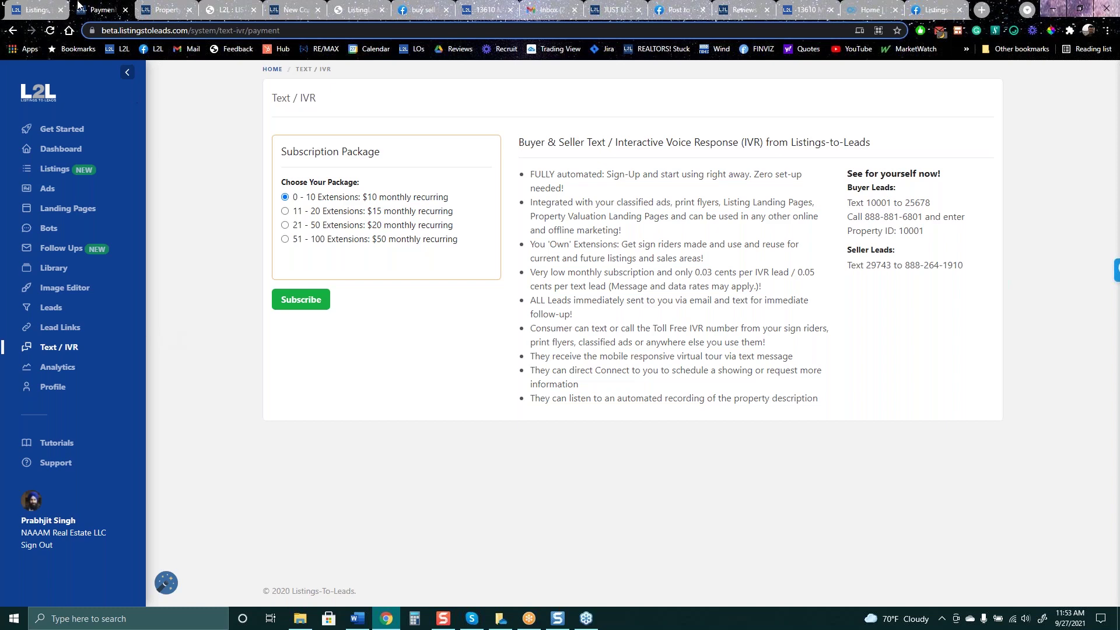
click(294, 11)
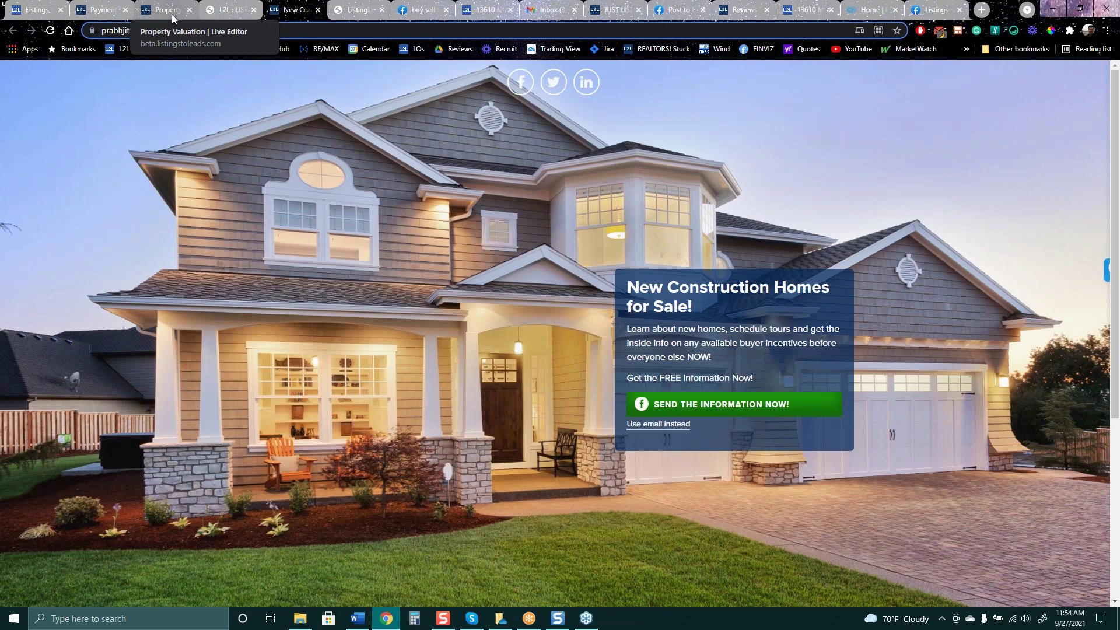
click(99, 10)
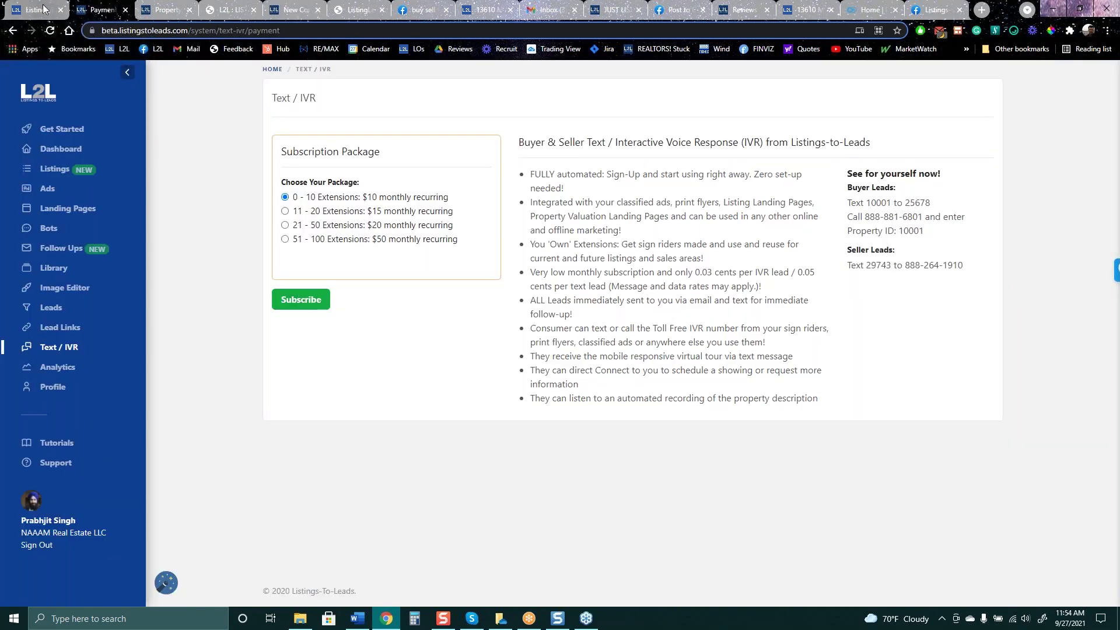
click(368, 10)
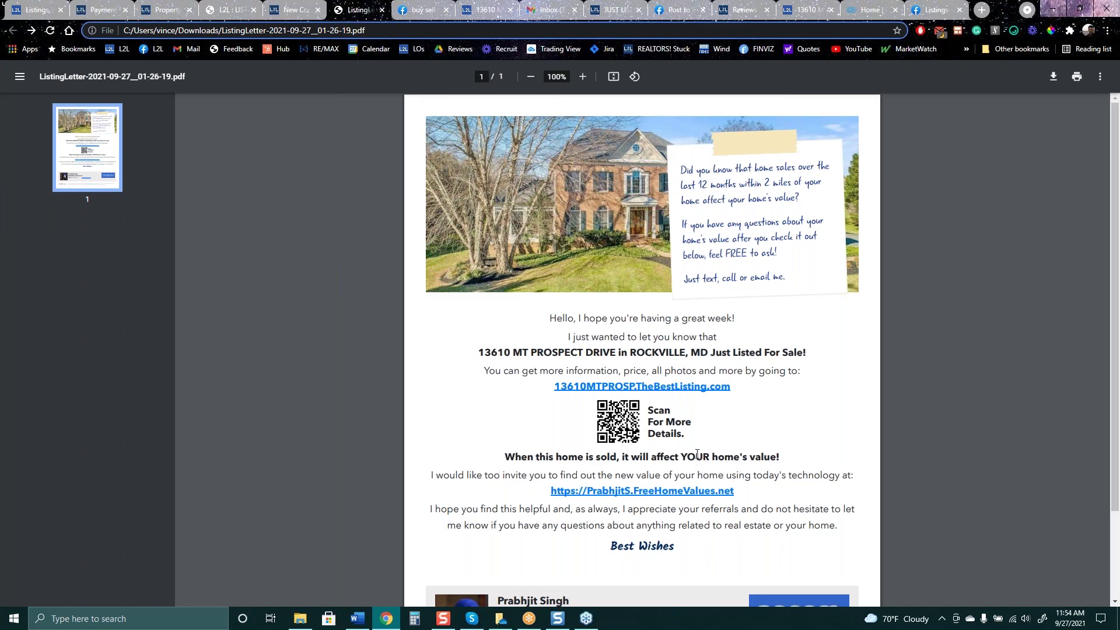
Review the Just Listed Rockville page and its Facebook share post, then return to Text / IVR packages
click(614, 12)
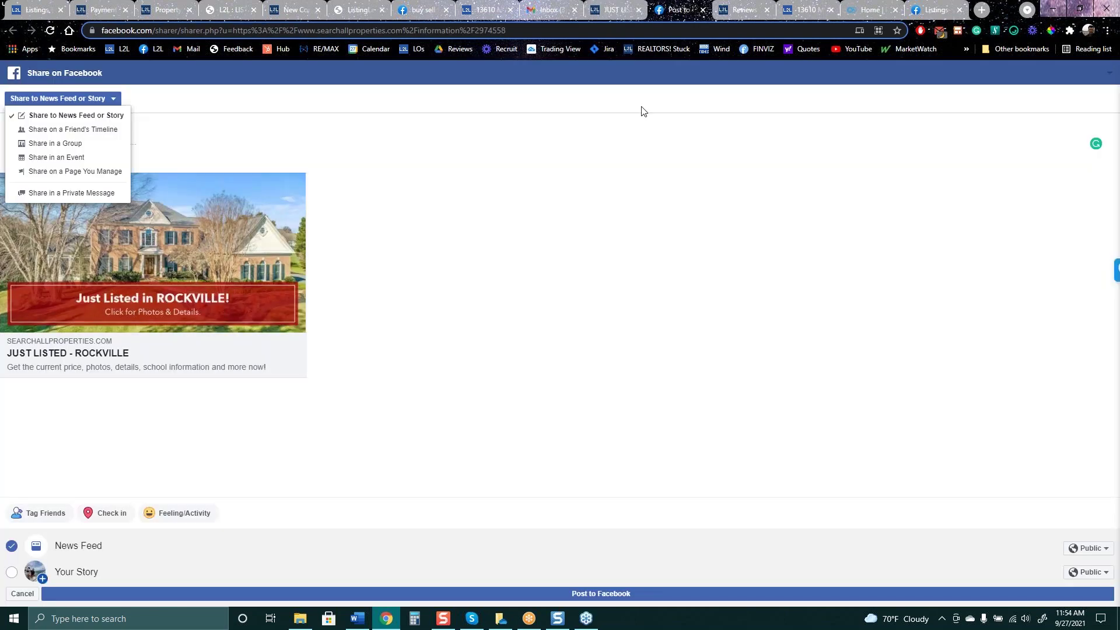
click(678, 9)
click(182, 135)
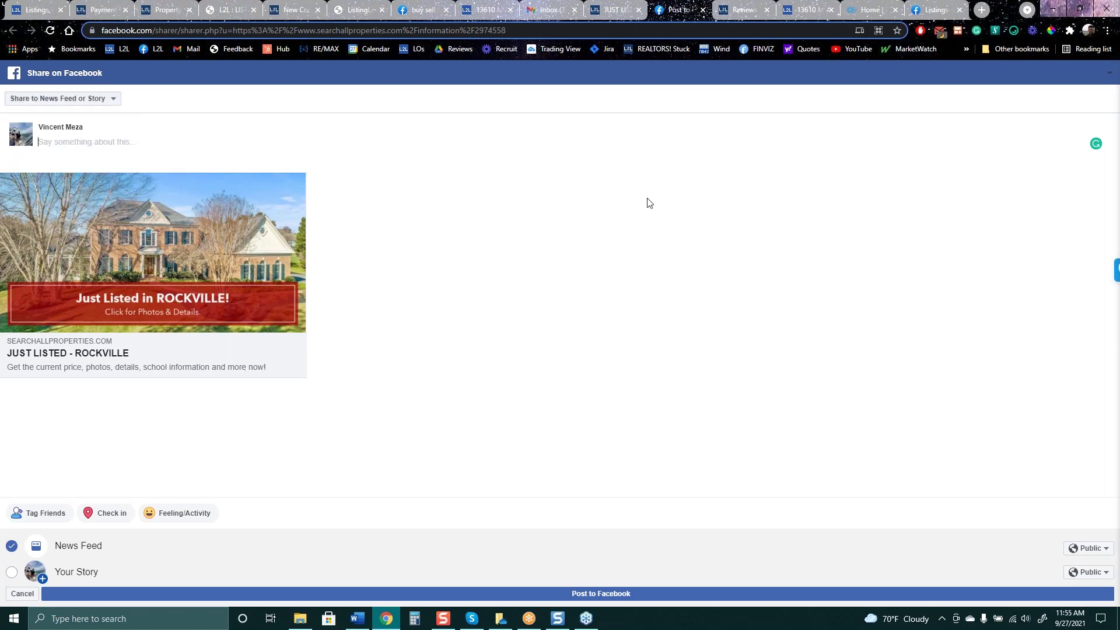
click(36, 10)
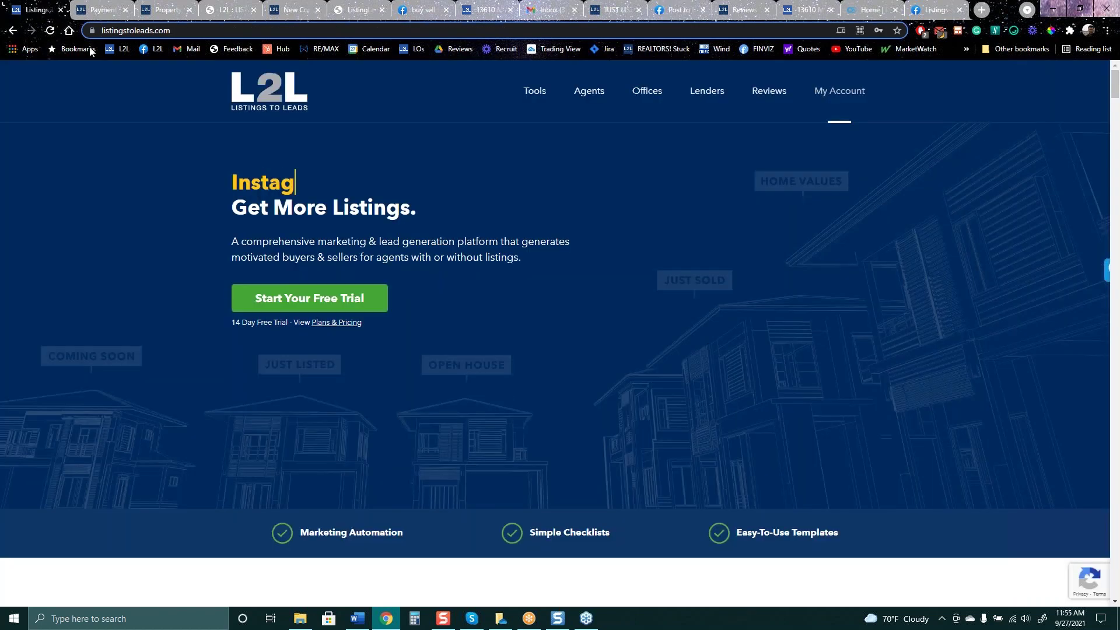
click(97, 7)
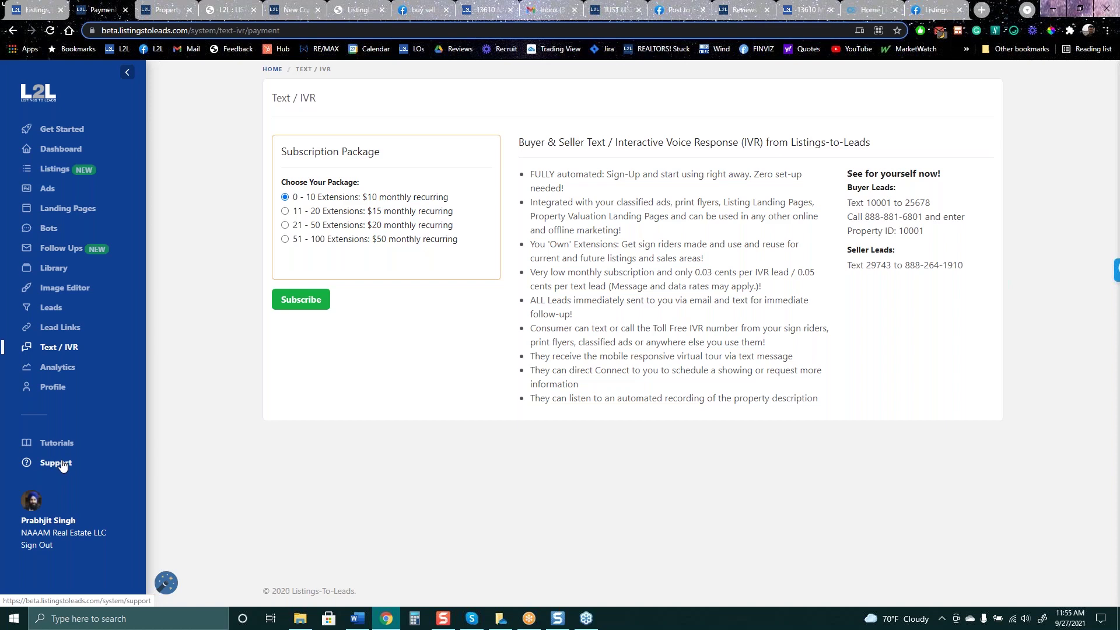
Open Profile Details showing the company name, Eastern Time Zone and US Dollars currency
click(53, 388)
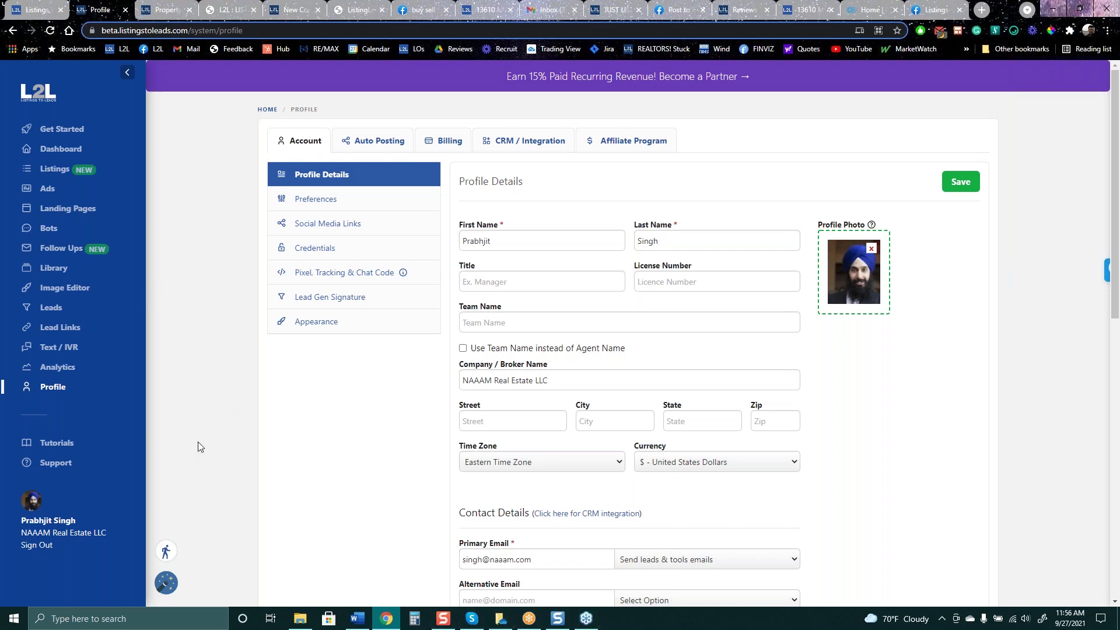
Bring up the Customer Support form and close the ListingLetter PDF tab
click(47, 463)
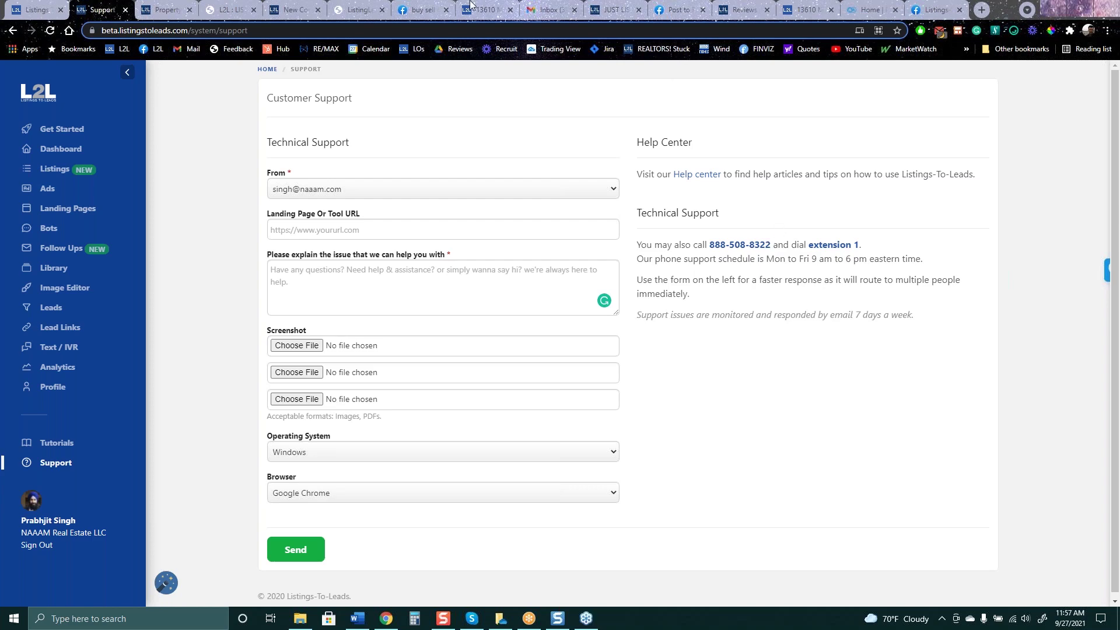
click(365, 12)
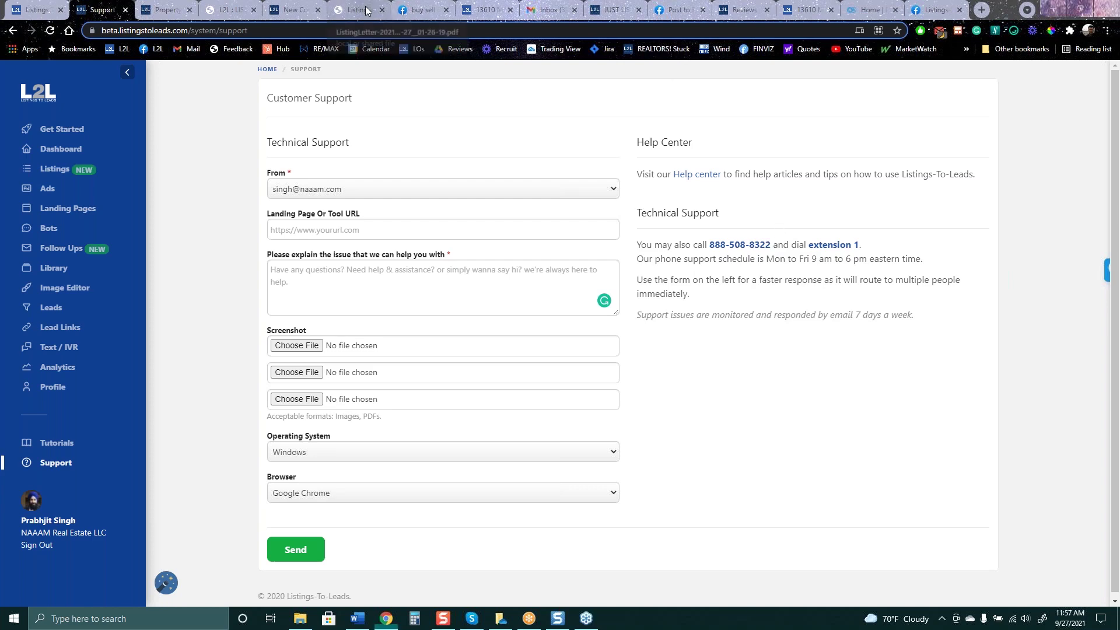
click(382, 10)
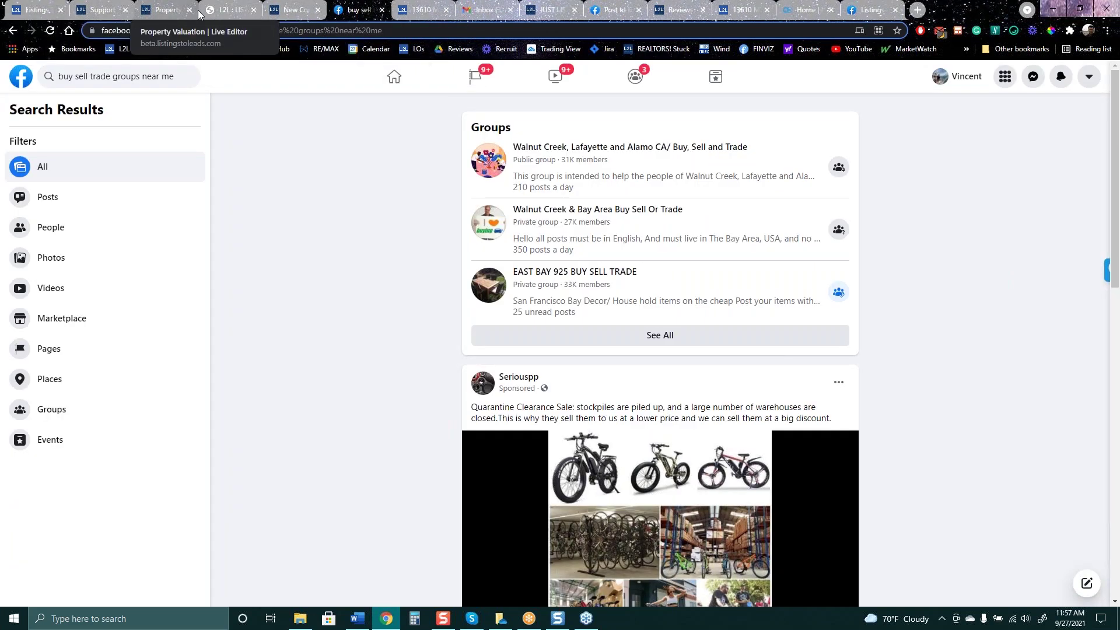
Switch from the Facebook group search results back to the L2L Customer Support form
click(44, 8)
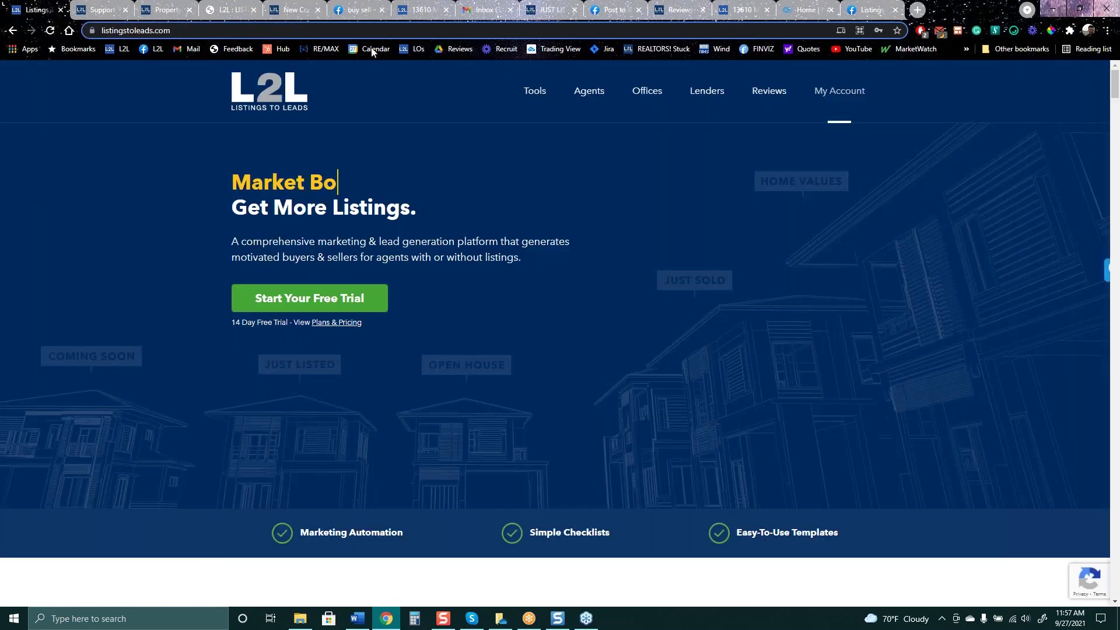
click(114, 8)
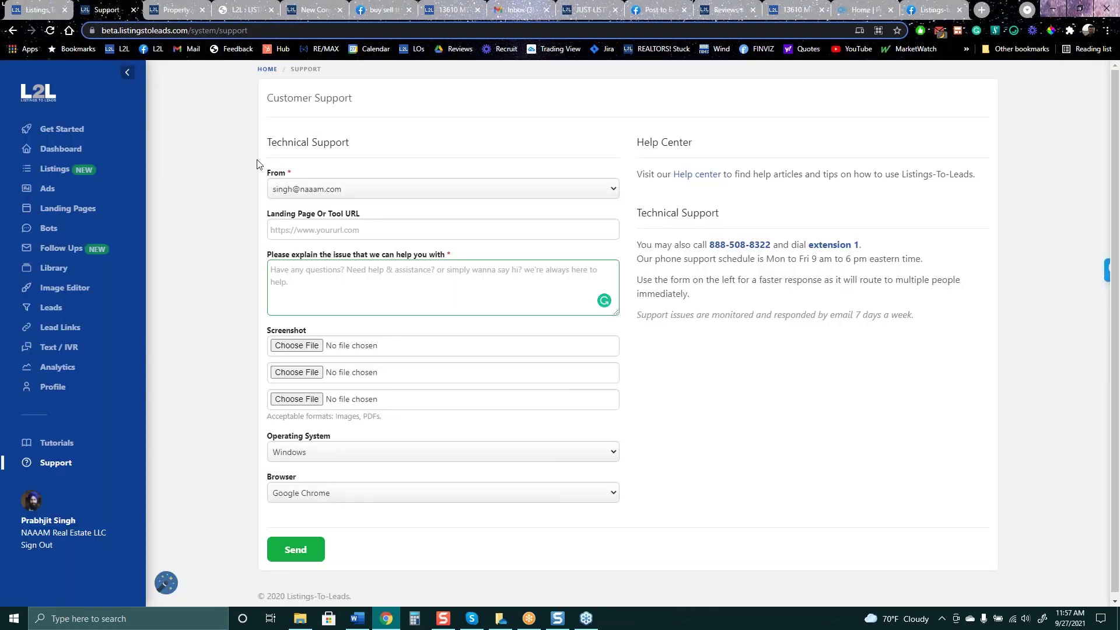
Draft a PDF report ad for the 12 Mistakes To Avoid guide with a $50.00 lifetime budget
click(52, 194)
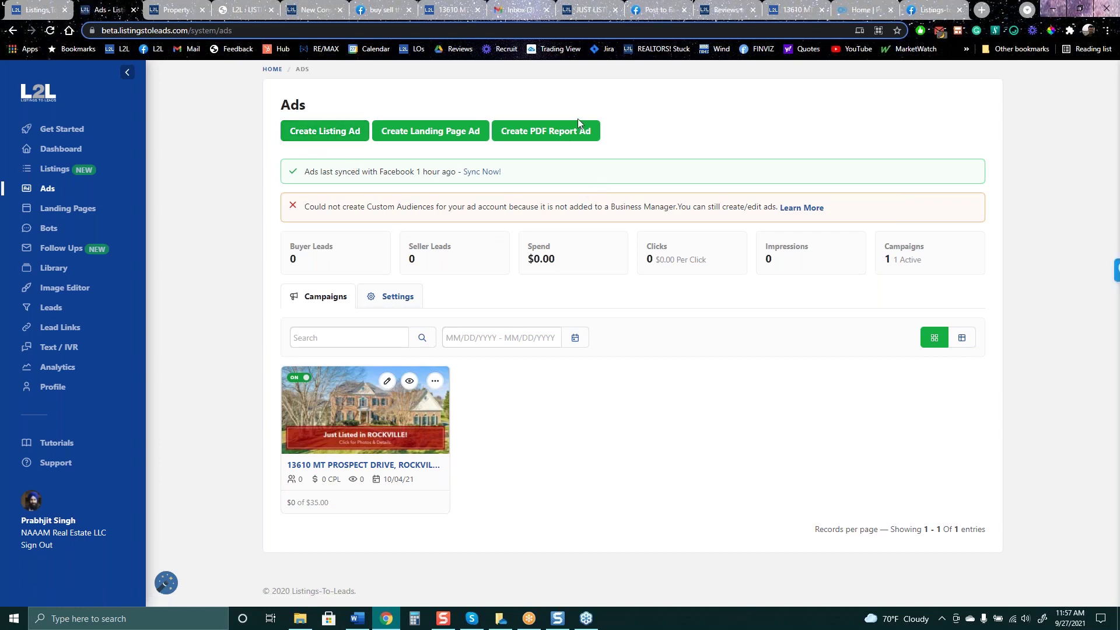
click(561, 135)
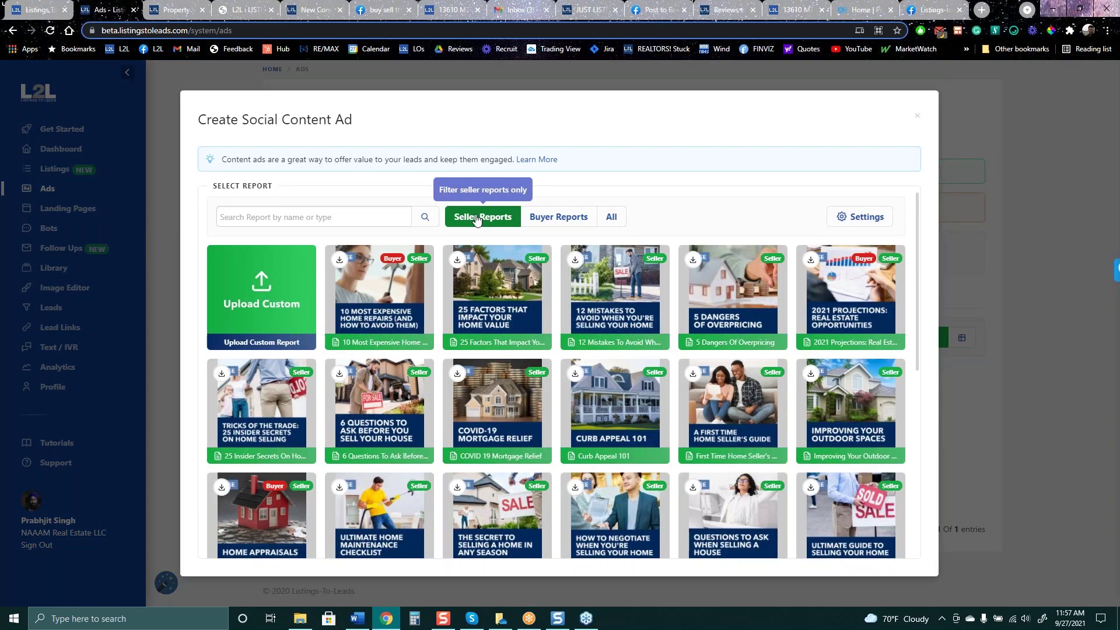
click(594, 301)
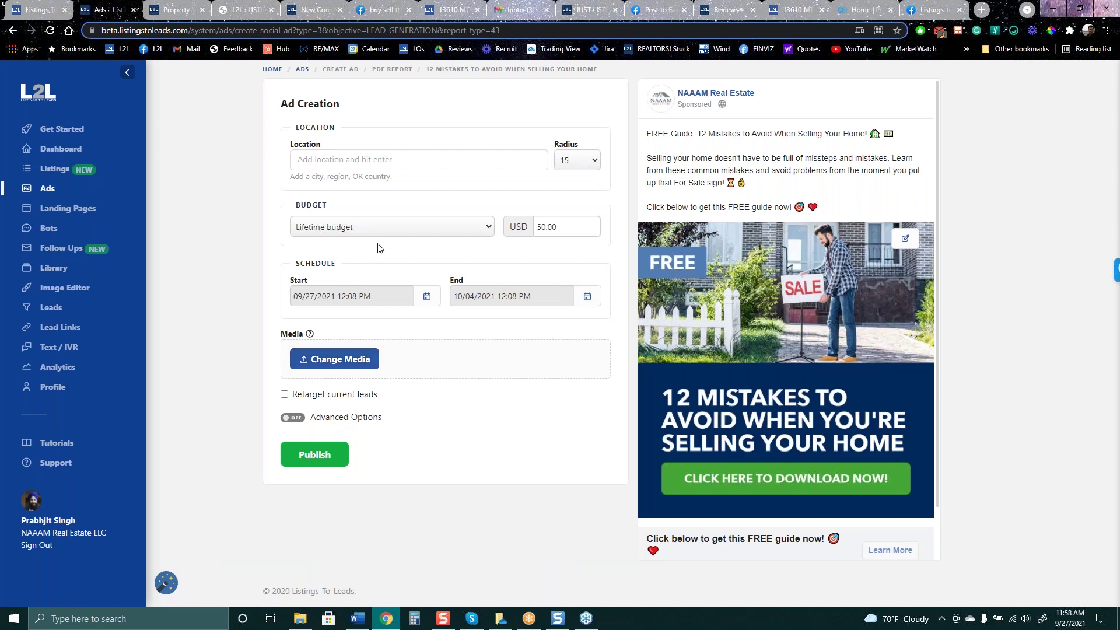
Enable Advanced Options and create a new lead form adding 'What is your time frame to sell?'
click(349, 418)
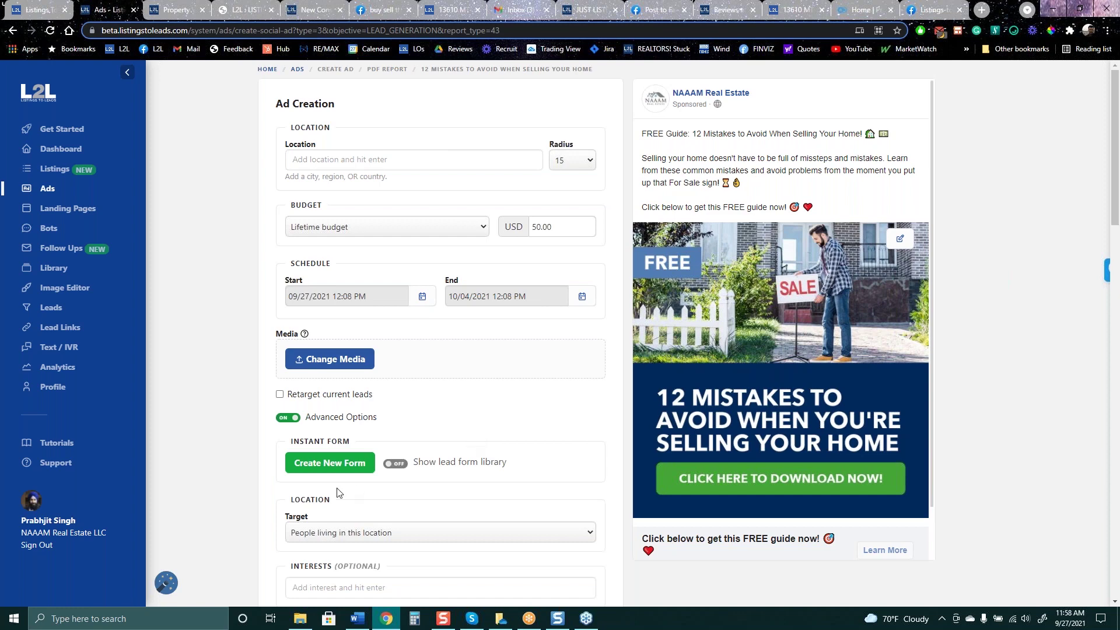
click(325, 465)
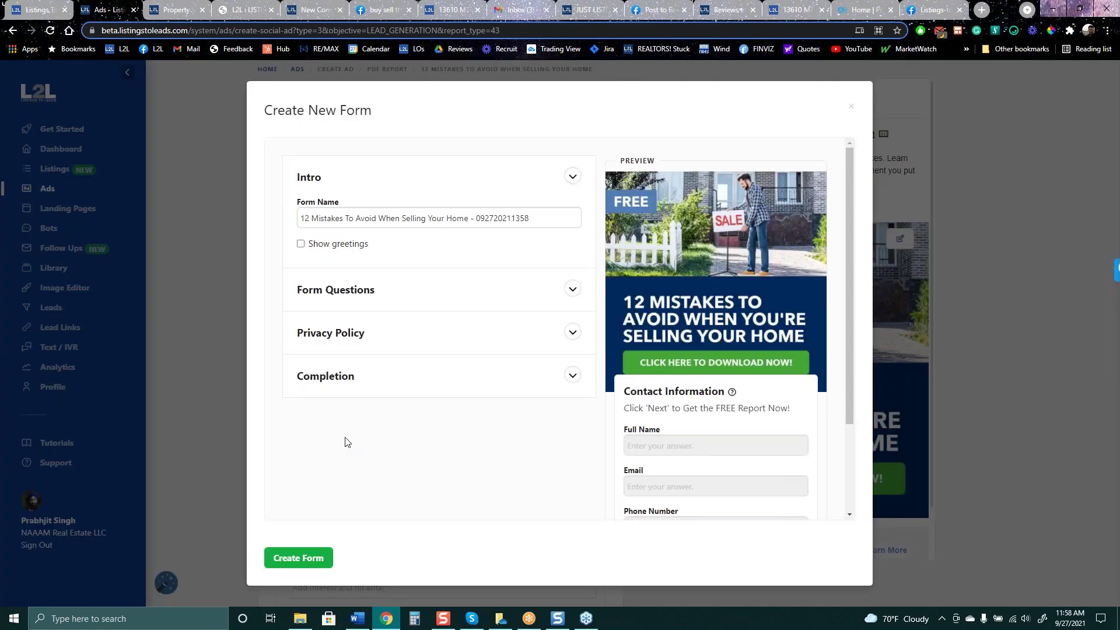
scroll(694, 411, down, 2)
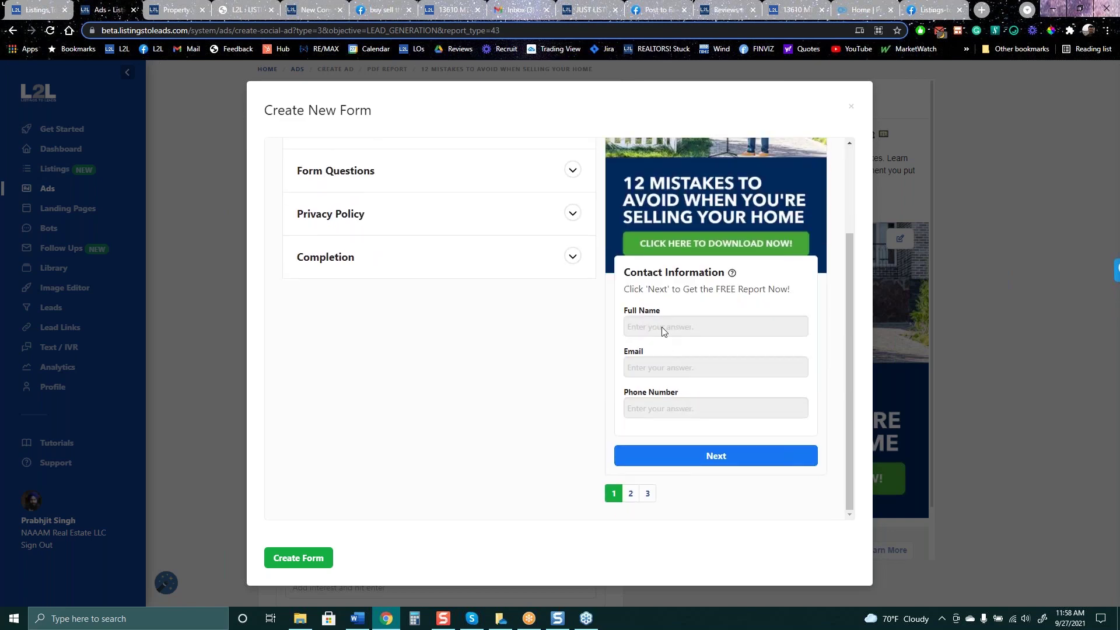
scroll(617, 325, up, 2)
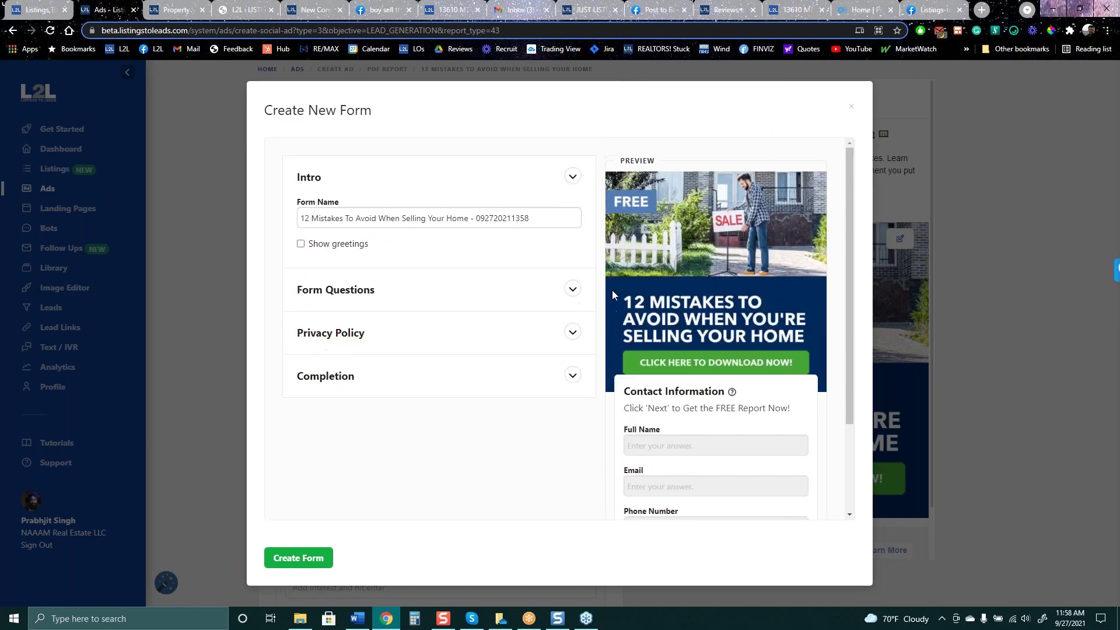
click(572, 289)
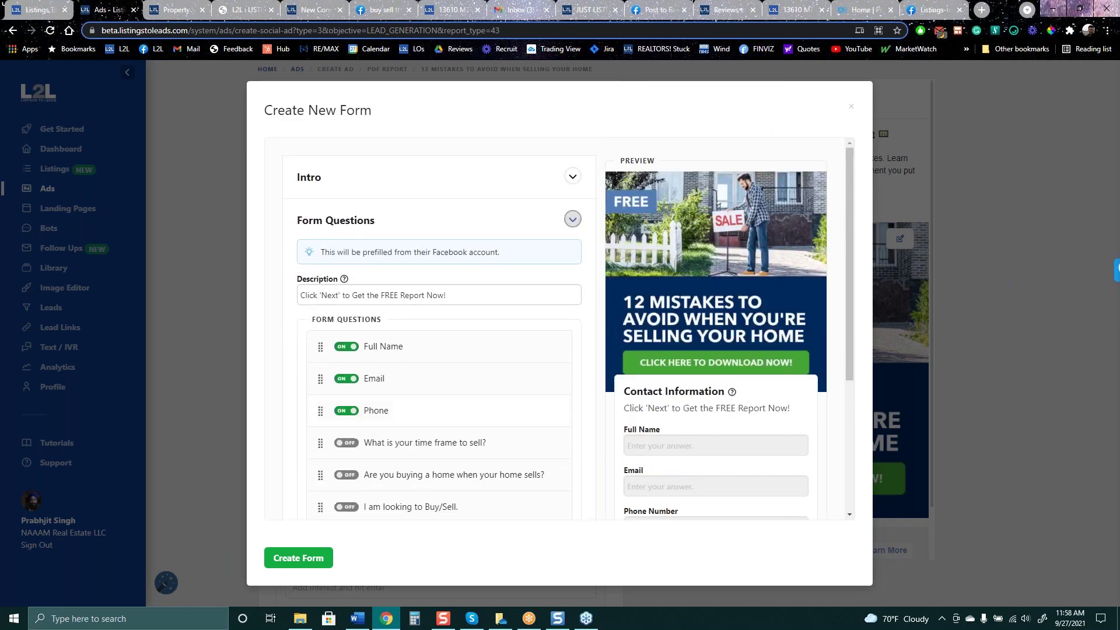
scroll(423, 428, down, 1)
scroll(423, 429, down, 2)
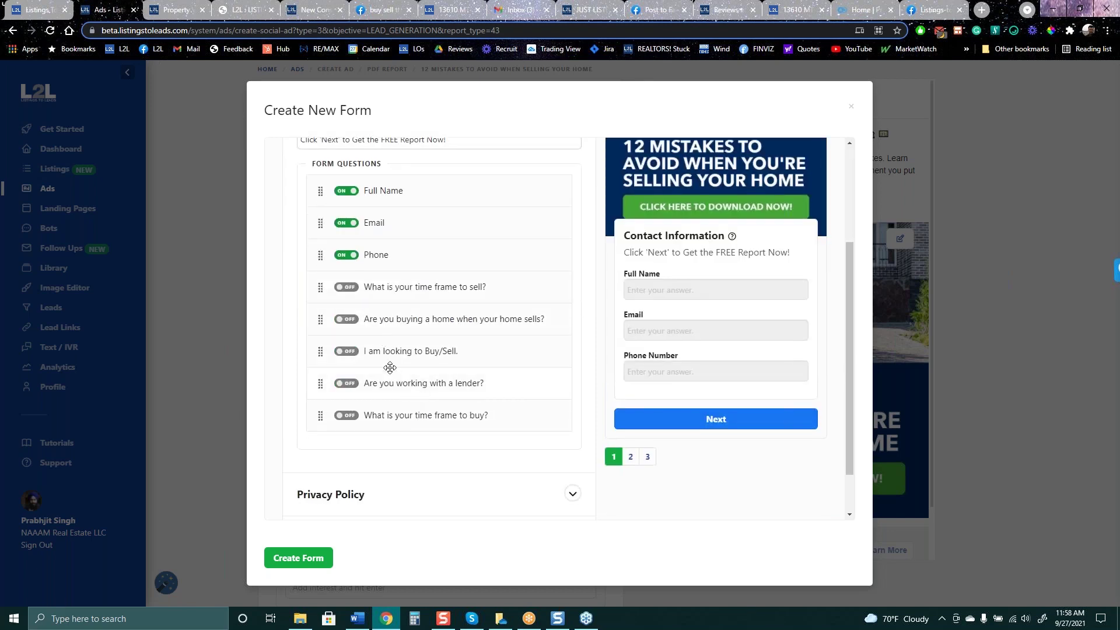
click(348, 290)
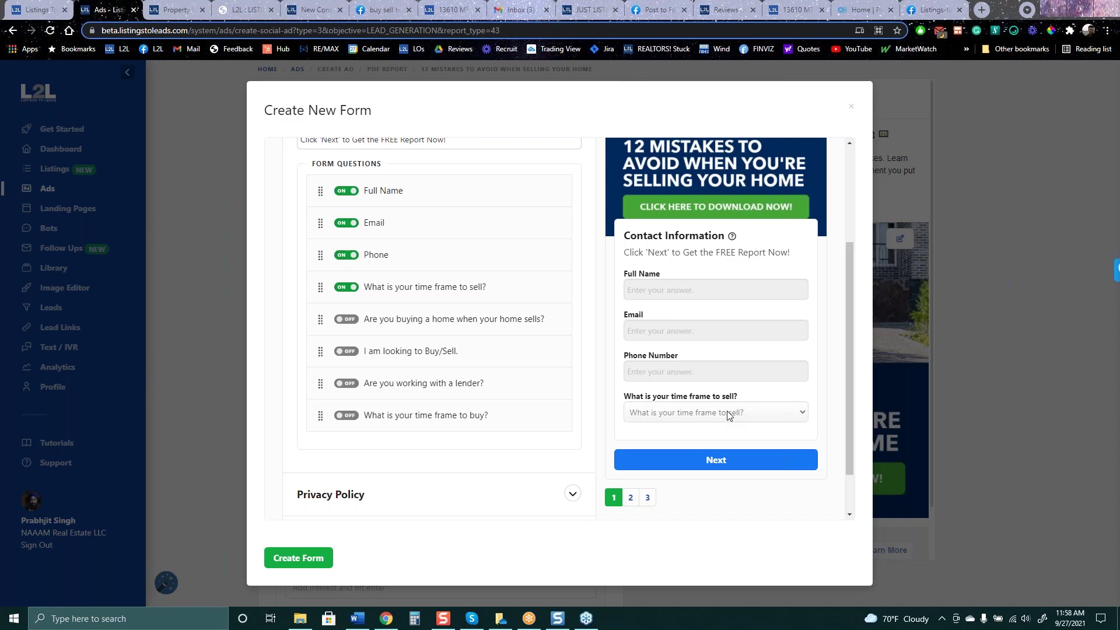
click(933, 10)
Search the Mastermind group for 'recorded webinar', then return to the Rockville landing page editor
scroll(869, 236, up, 10)
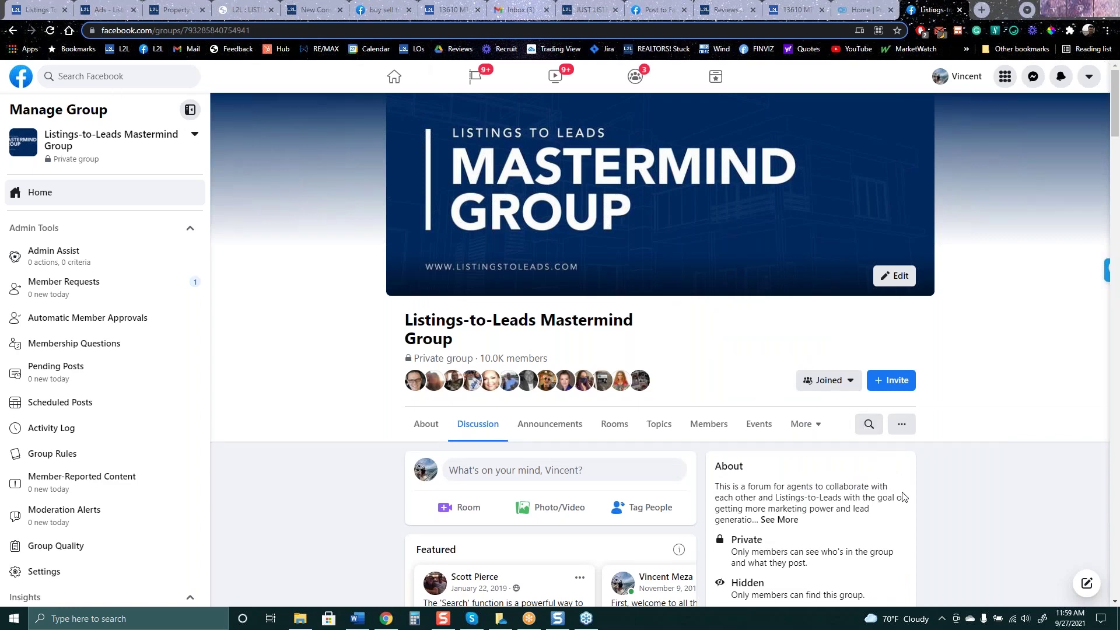
click(869, 425)
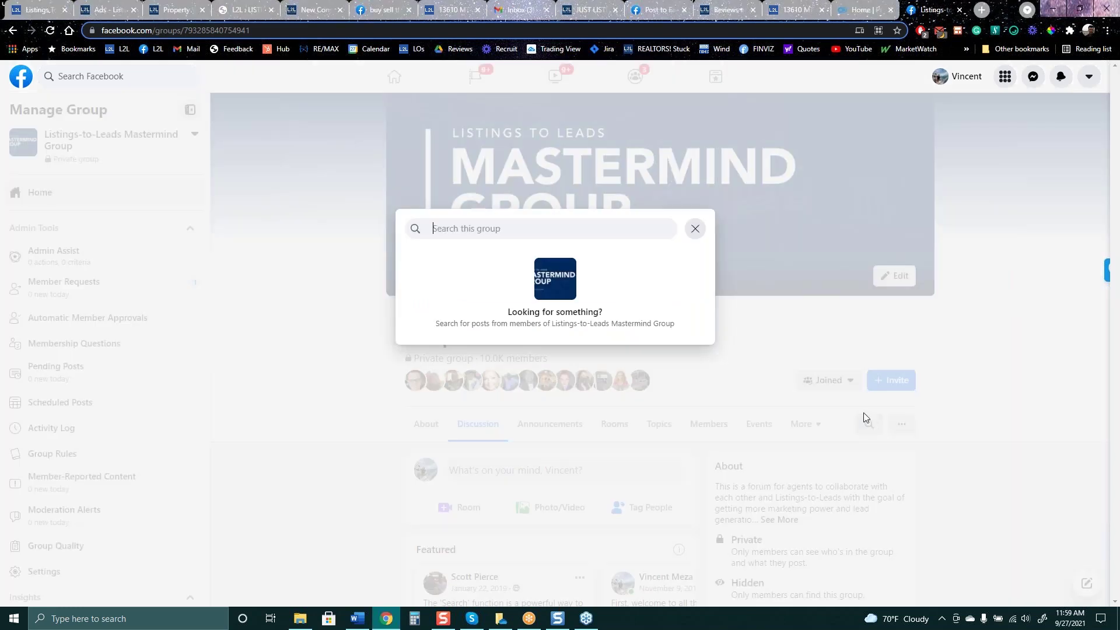
text(rfe)
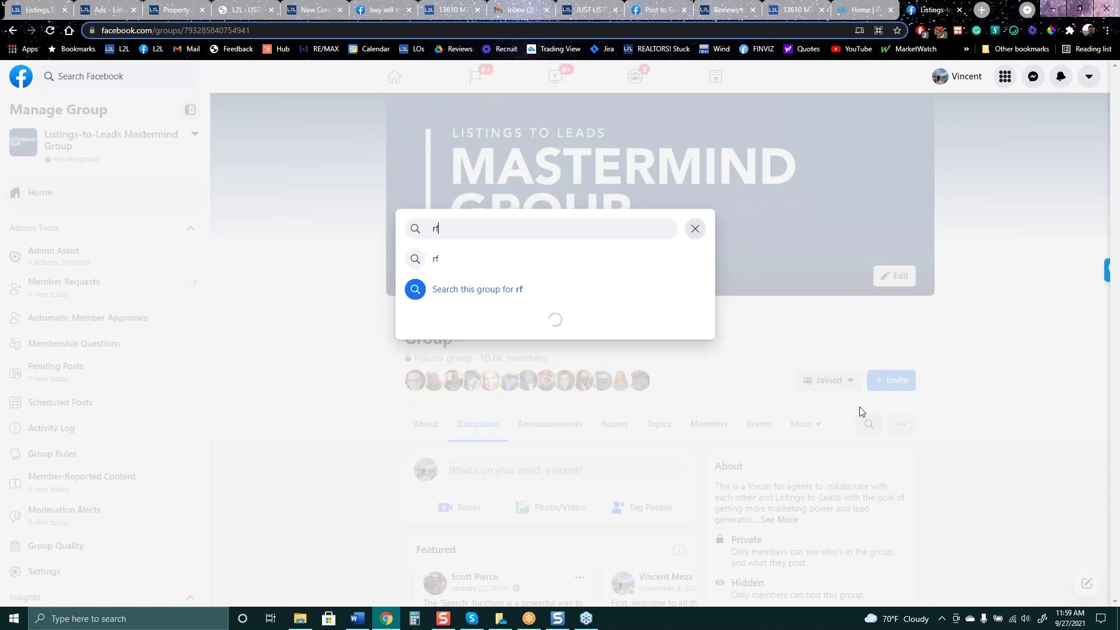
key(BackSpace)
key(BackSpace)
text(ecruit)
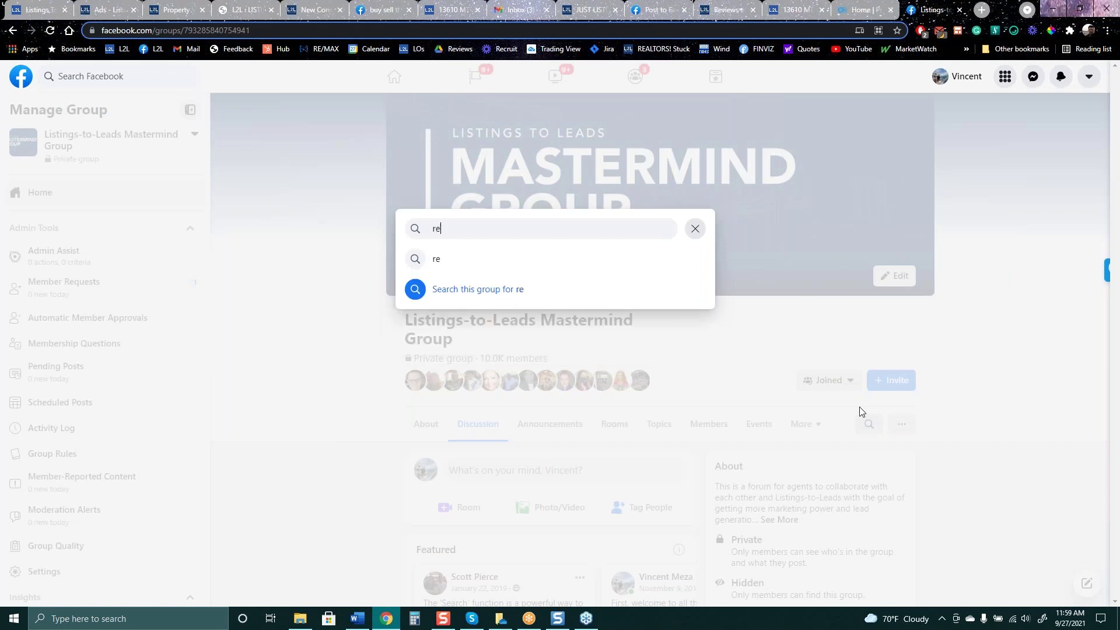
key(BackSpace)
key(BackSpace)
key(BackSpace)
key(BackSpace)
text(ord)
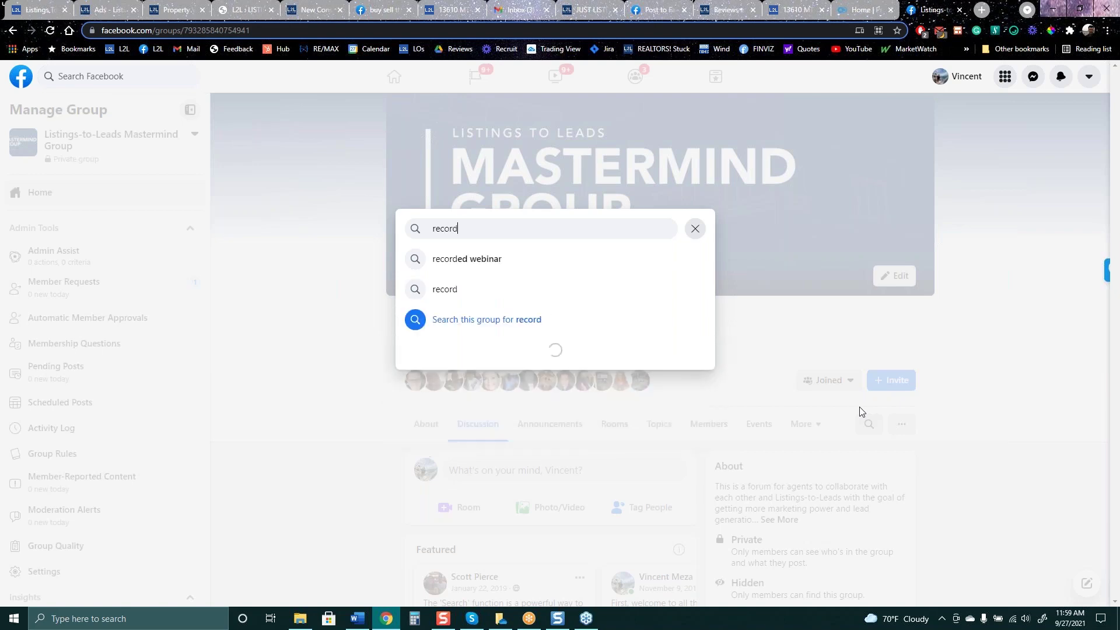
key(Down)
key(Return)
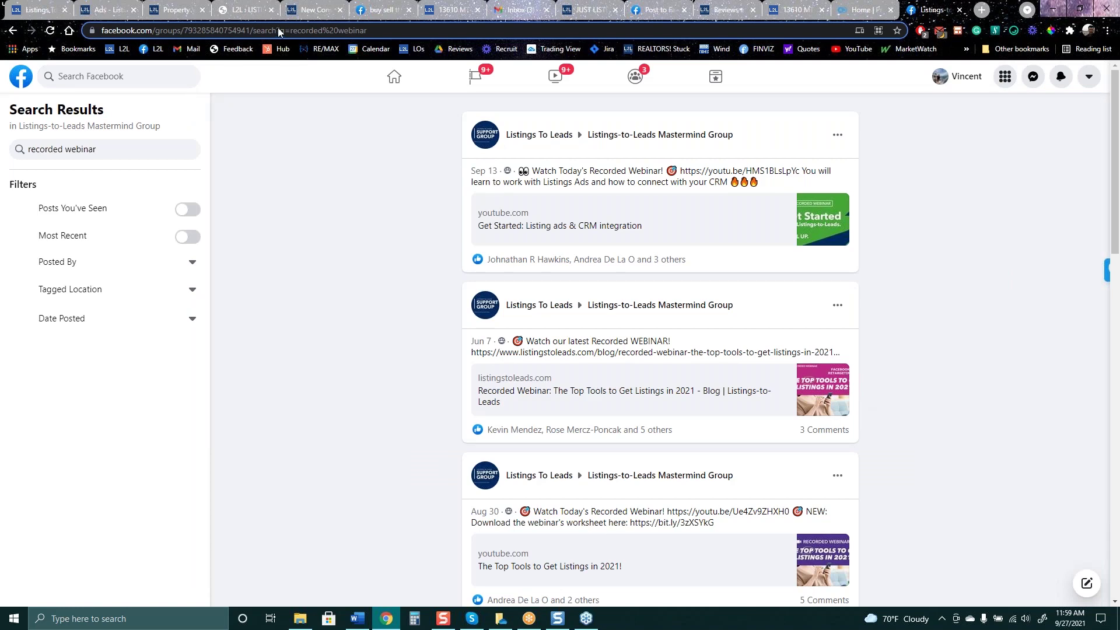
click(251, 9)
click(175, 9)
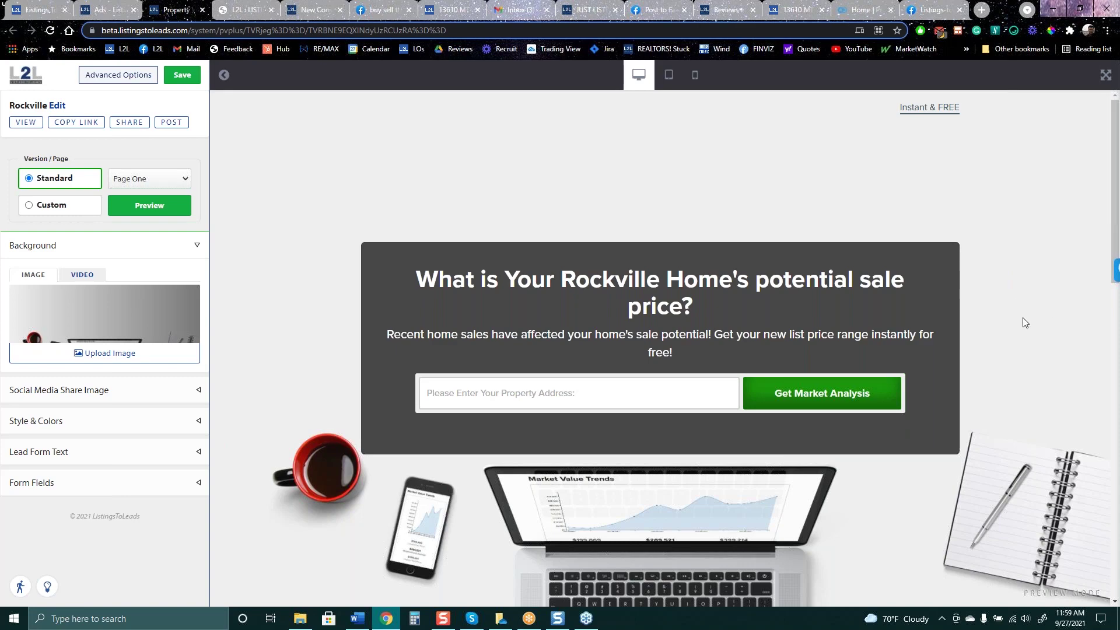
Dismiss the new lead form preview and open the Profile's affiliate partner program section
click(106, 10)
click(205, 169)
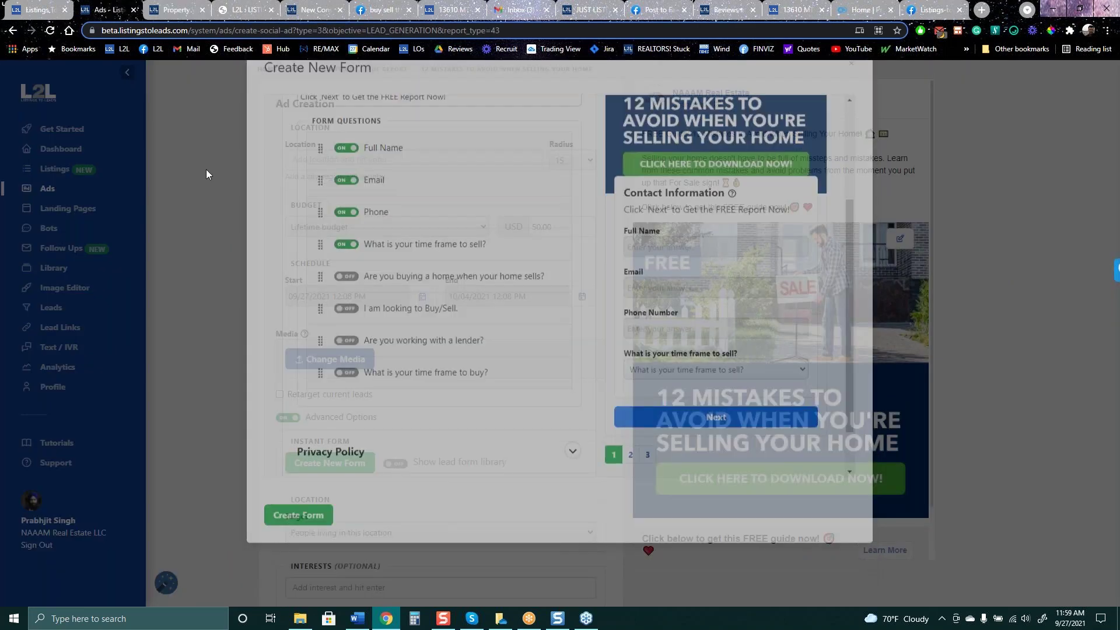
click(53, 387)
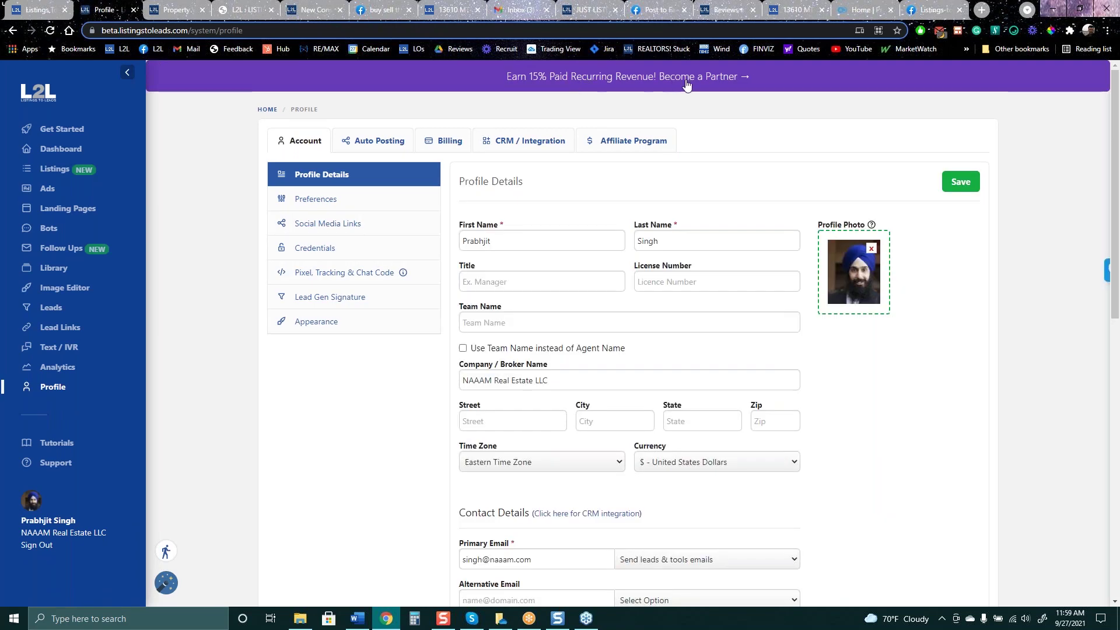
click(694, 80)
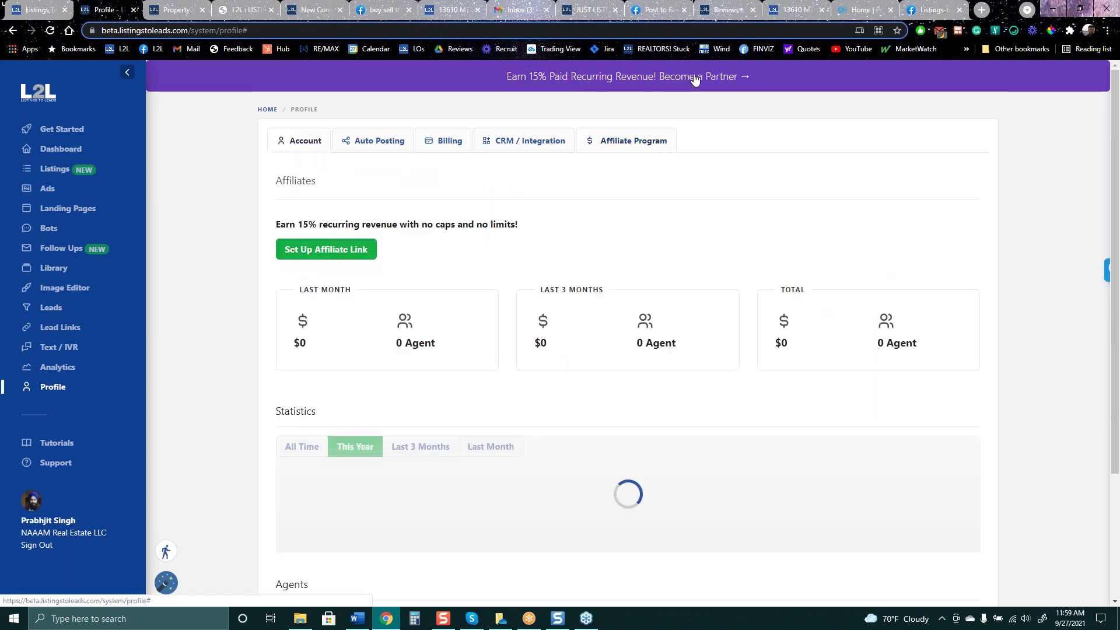
Open the affiliate payout email setup, then close it without saving an email
click(350, 252)
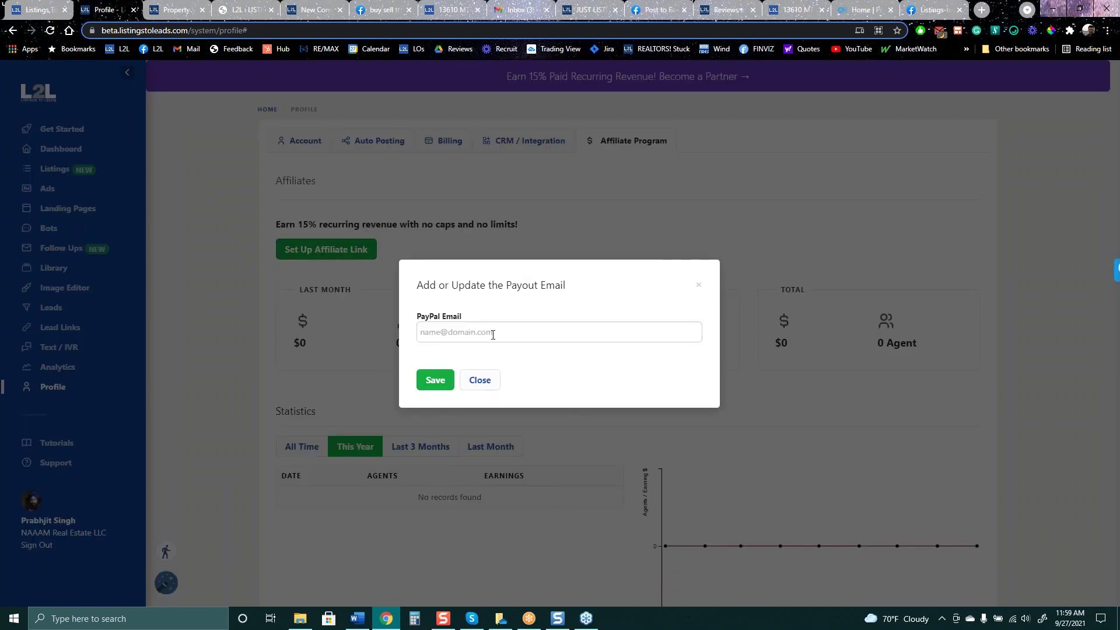
click(436, 371)
click(698, 285)
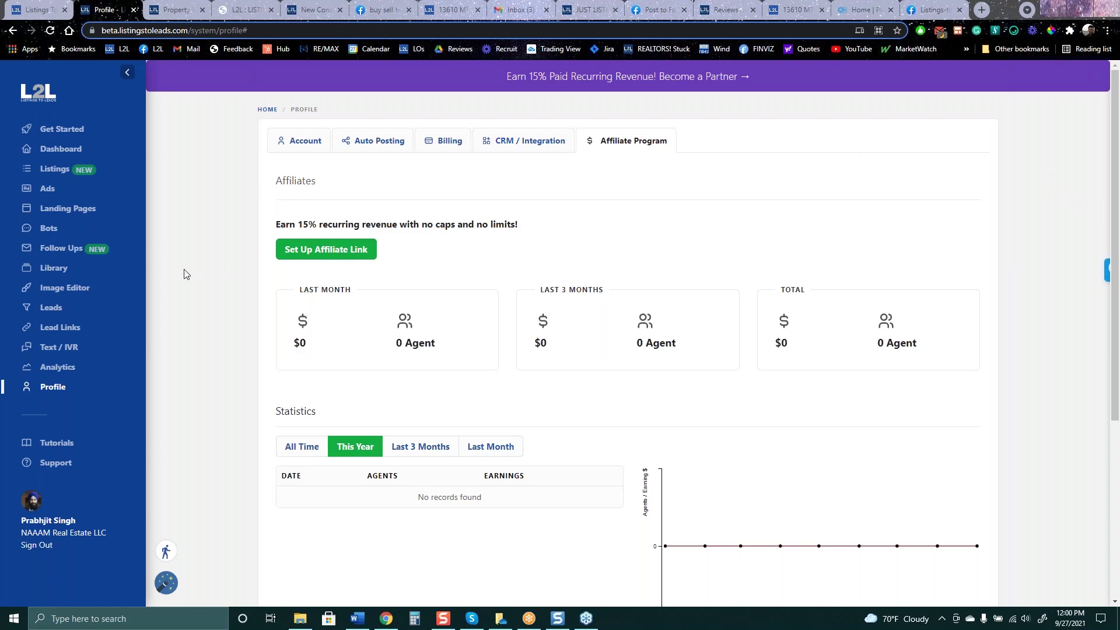
scroll(184, 274, down, 5)
scroll(199, 274, up, 5)
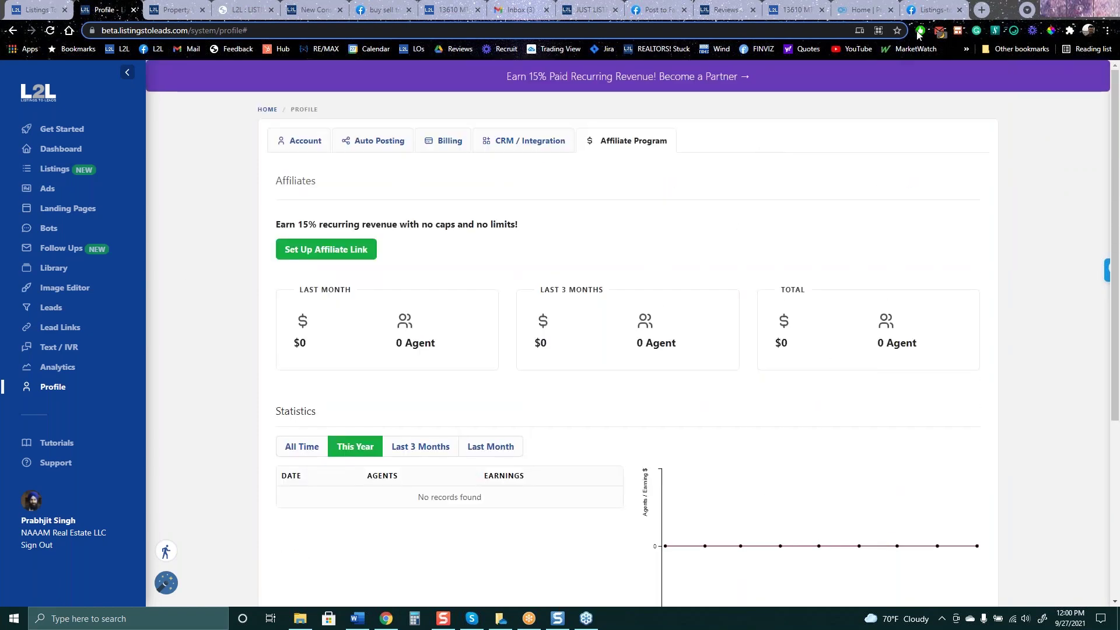
Close the Home, client Reviews and Post to Facebook tabs, choosing Leave for the unsaved post
click(860, 16)
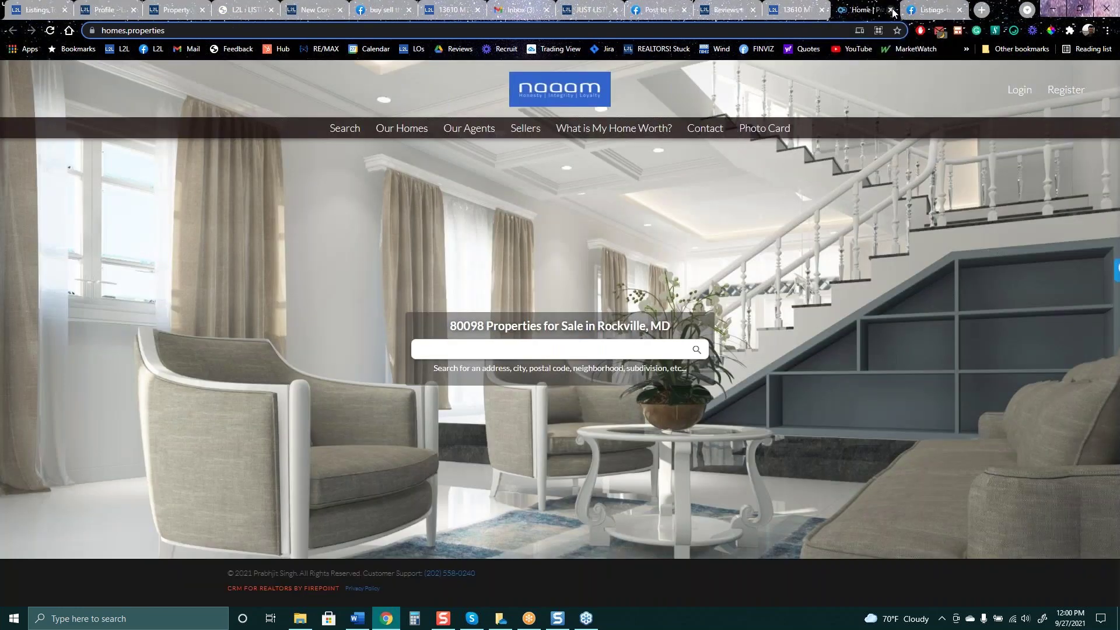
click(891, 10)
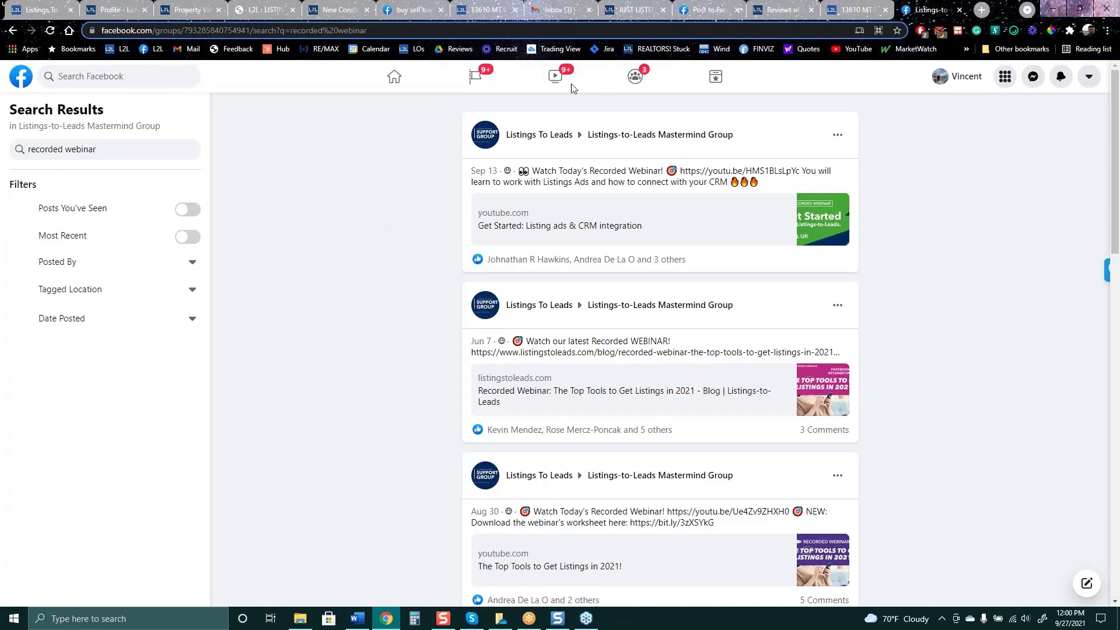
click(804, 14)
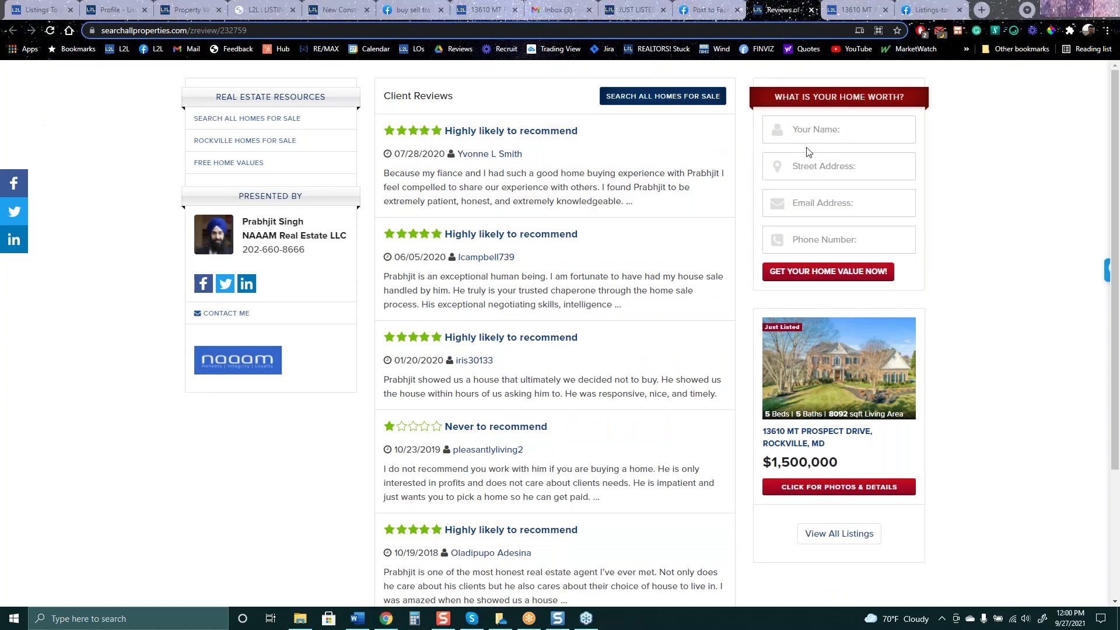
click(813, 11)
click(737, 10)
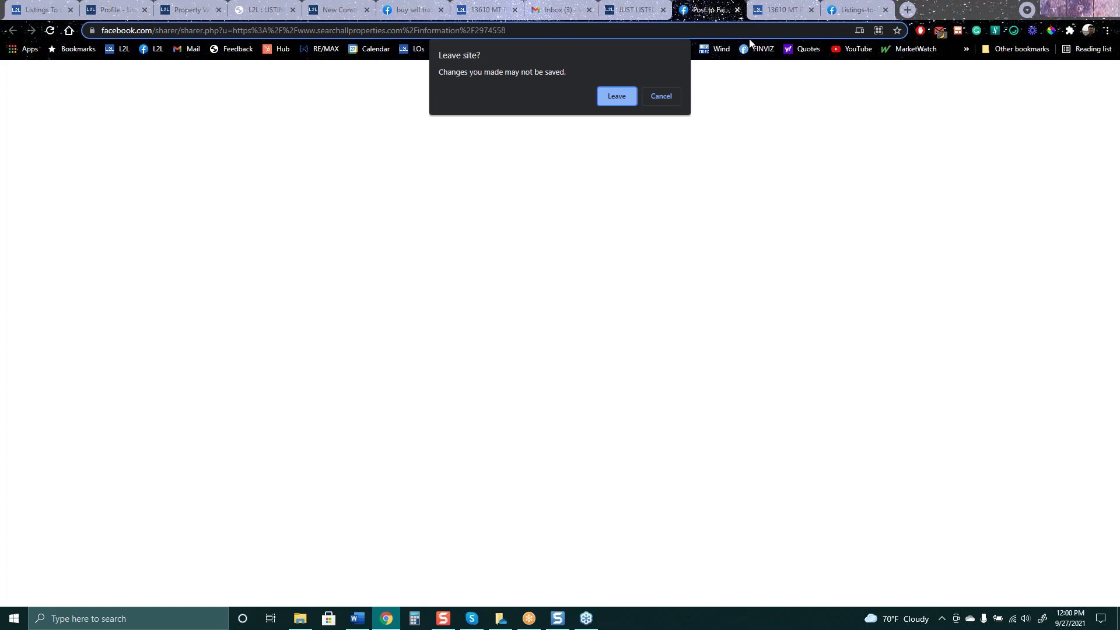
click(617, 100)
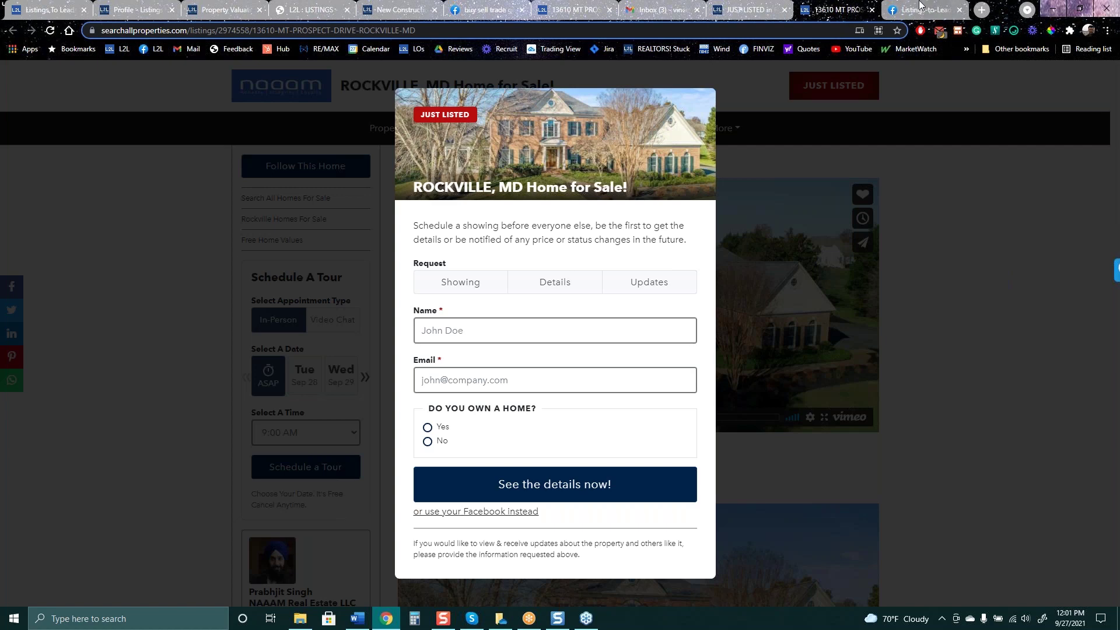
Go back from the recorded webinar results to the Mastermind Group main page
click(924, 10)
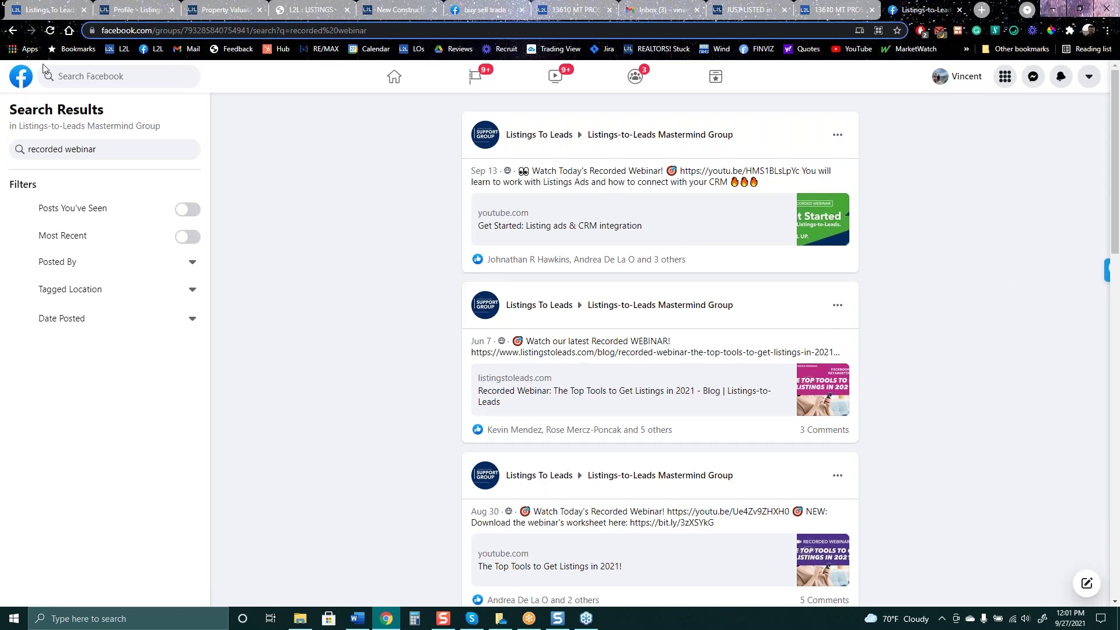
click(12, 30)
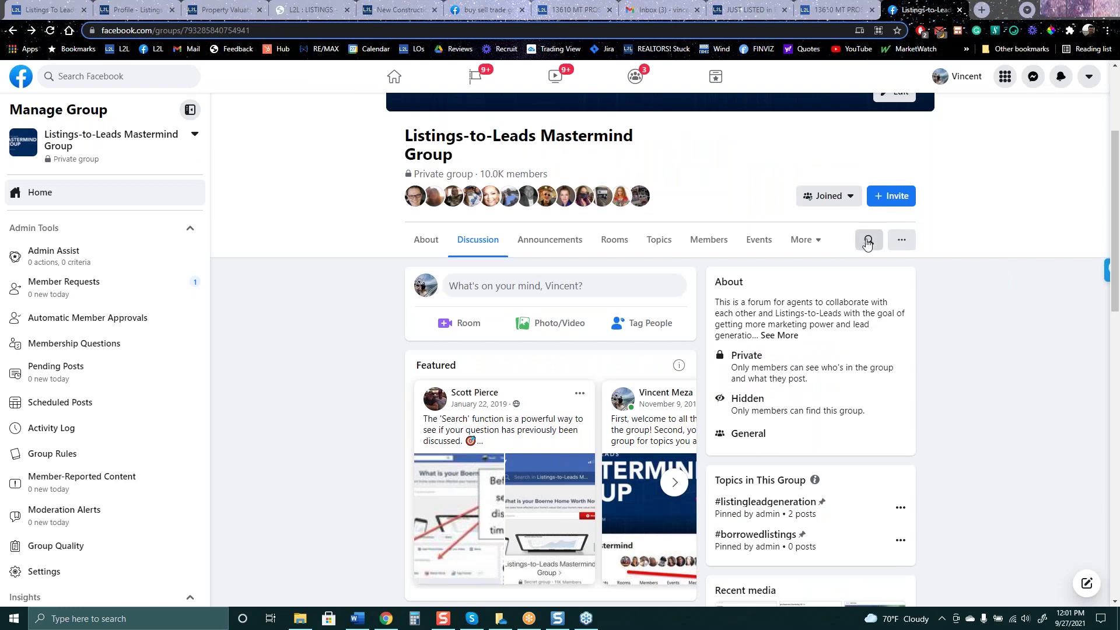
scroll(759, 240, up, 2)
scroll(759, 346, up, 2)
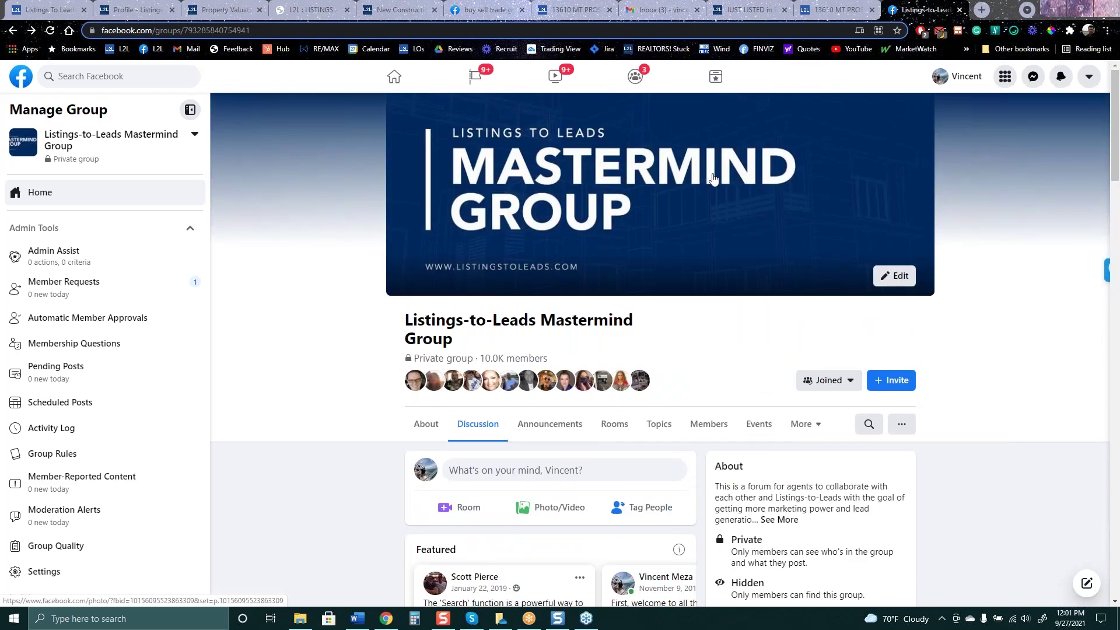
click(868, 424)
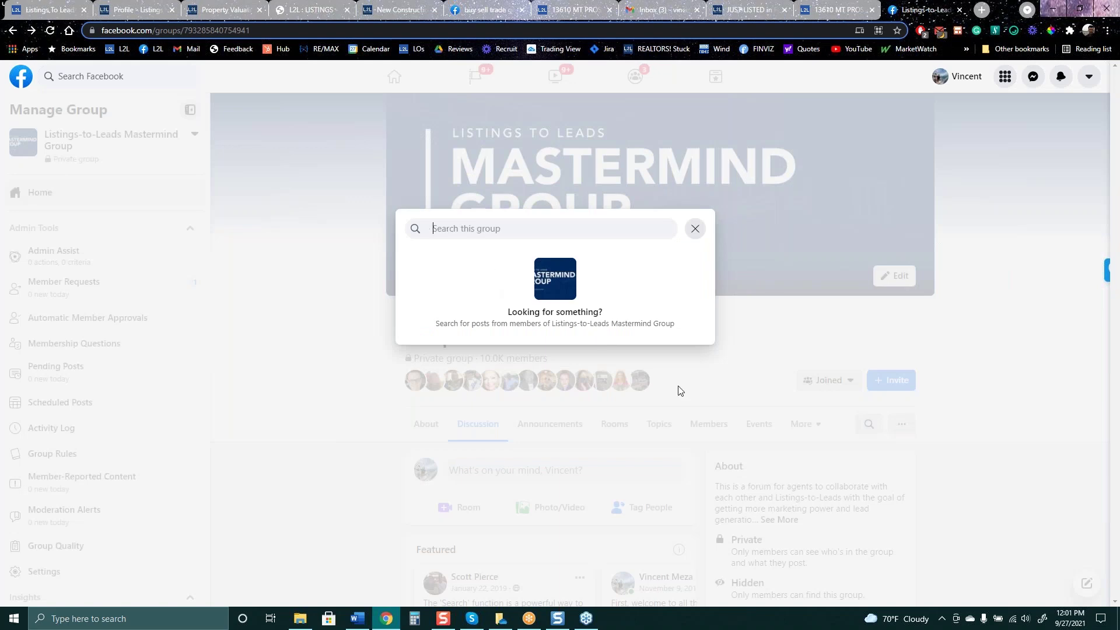
click(333, 429)
scroll(317, 425, down, 1)
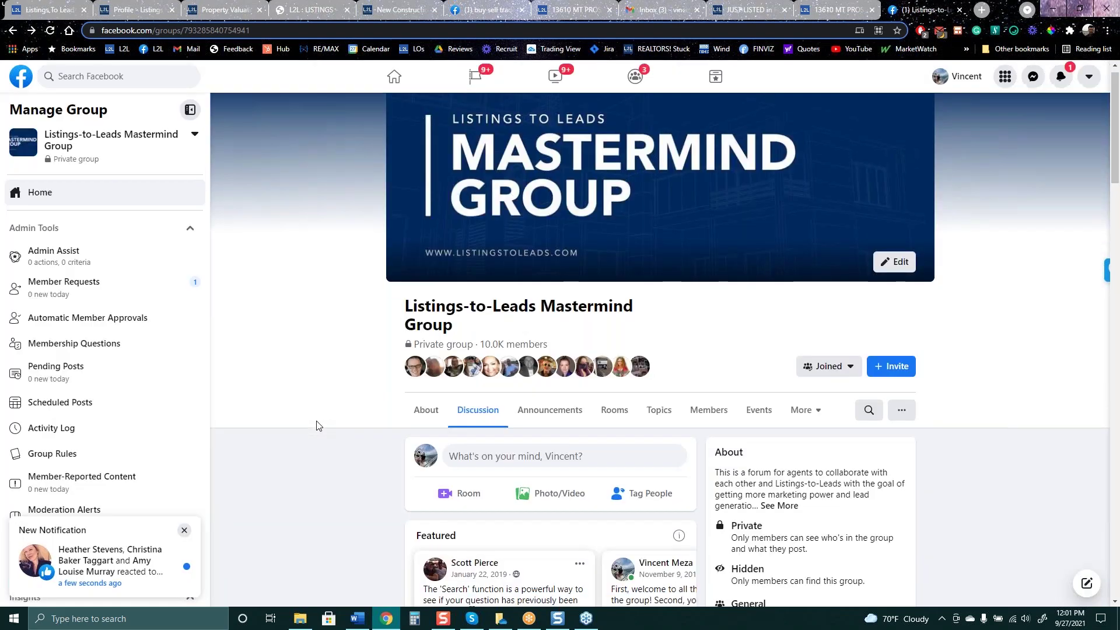
scroll(316, 425, down, 5)
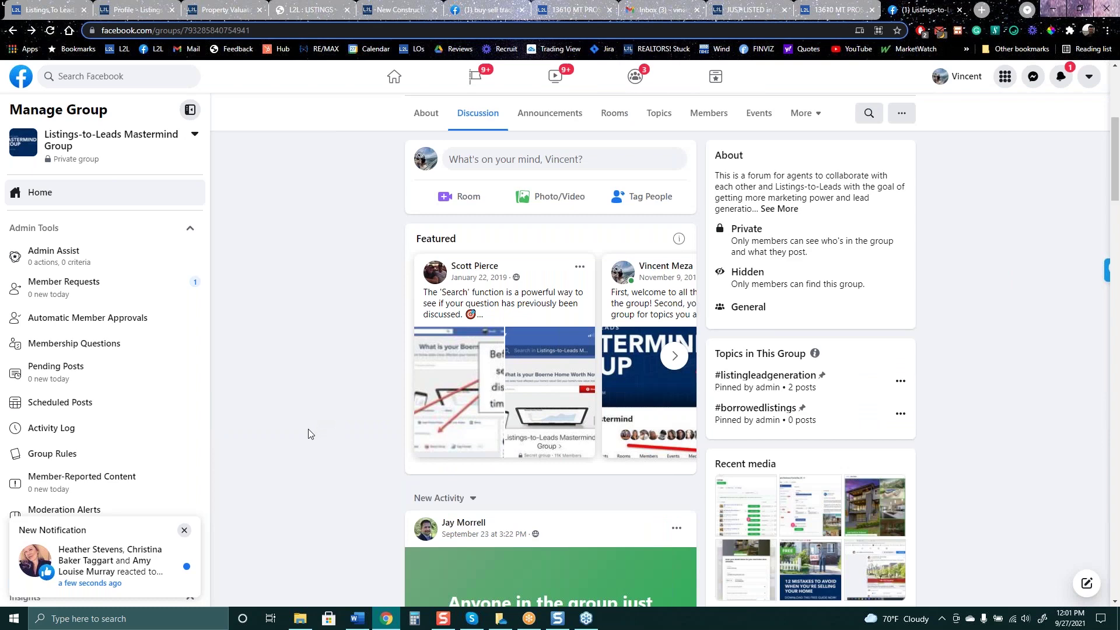